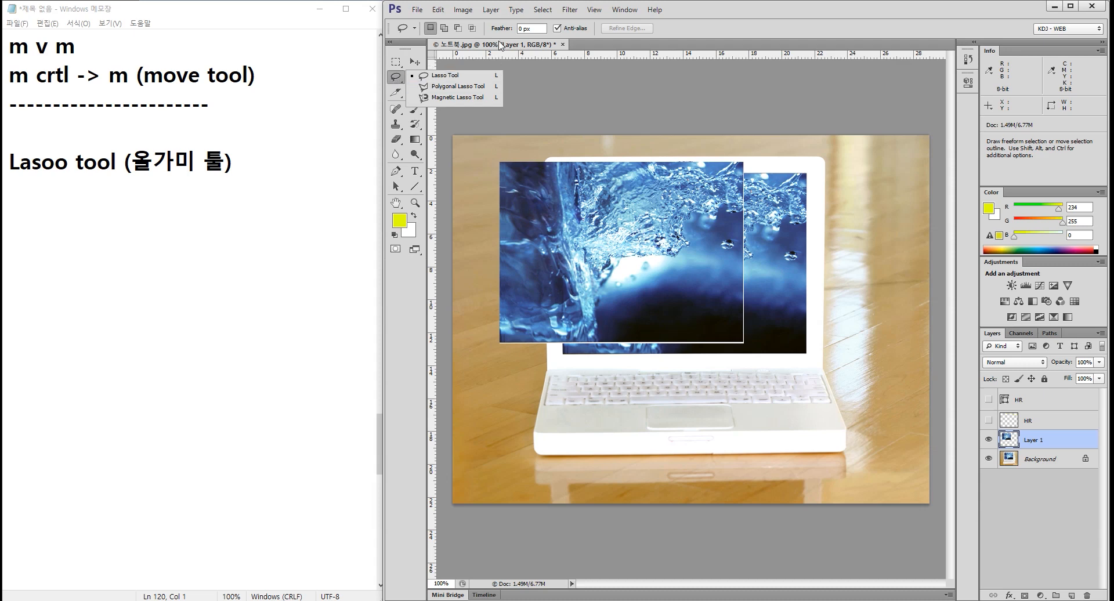
Try viewing the laptop image in a floating, maximised window, and dock it back
left_click_drag(501, 45, 518, 73)
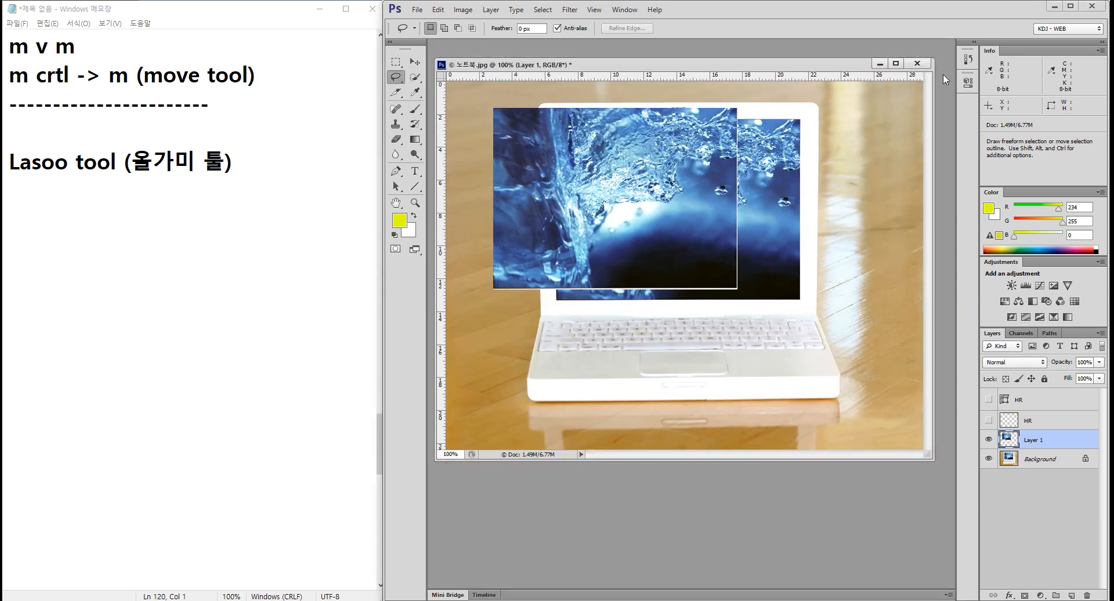
left_click(896, 63)
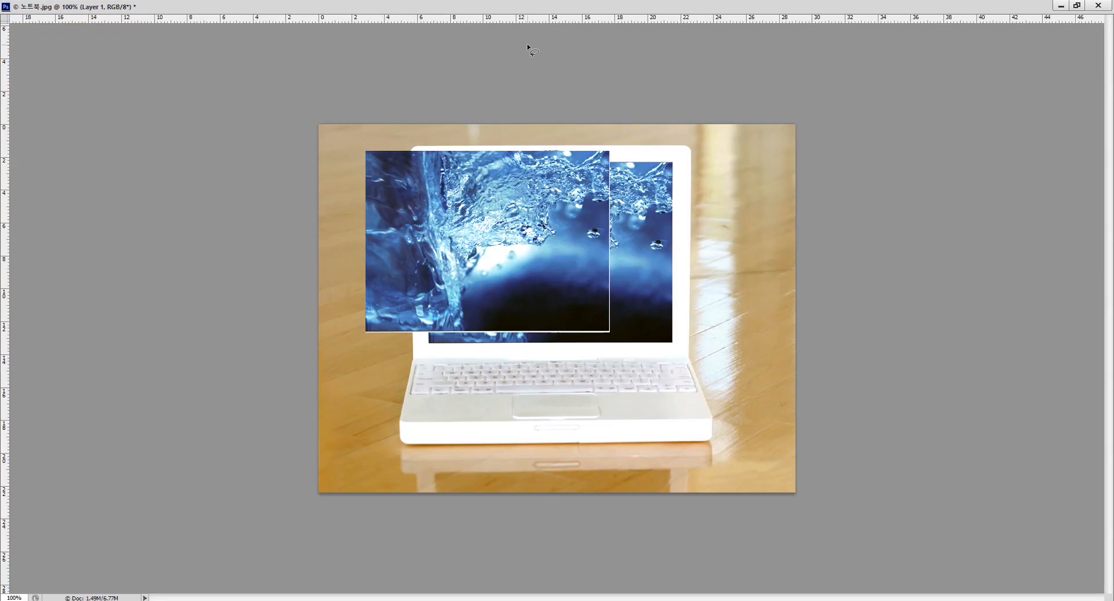
left_click(1075, 7)
left_click_drag(591, 65, 587, 46)
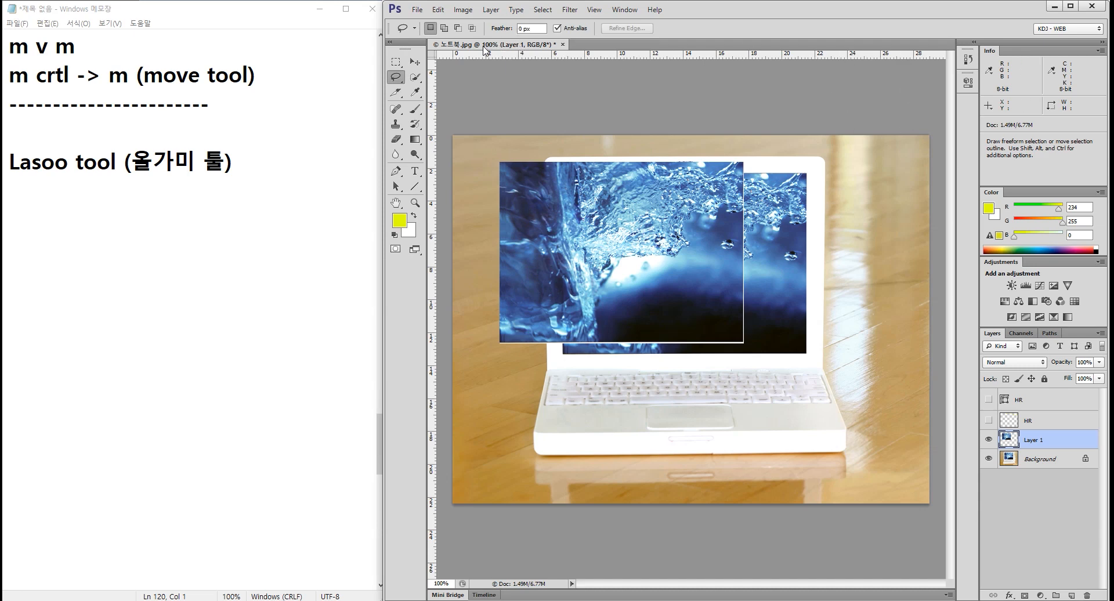
Undock the laptop image into a floating window and open apple-1834639_1920.jpg in its own floating window
mouse_move(484, 51)
left_mouse_down()
mouse_move(542, 90)
mouse_move(584, 87)
mouse_move(551, 87)
mouse_move(579, 111)
mouse_move(534, 102)
mouse_move(589, 130)
mouse_move(572, 97)
mouse_move(538, 122)
mouse_move(573, 97)
mouse_move(505, 67)
mouse_move(498, 45)
left_mouse_up()
left_click_drag(479, 48, 479, 67)
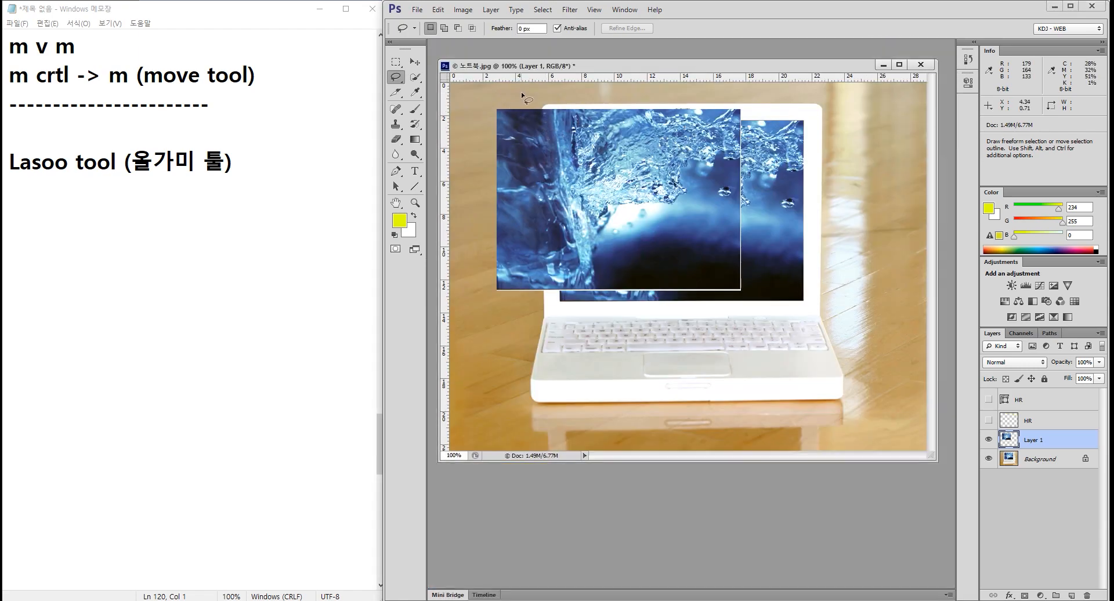
left_click(417, 9)
left_click(429, 35)
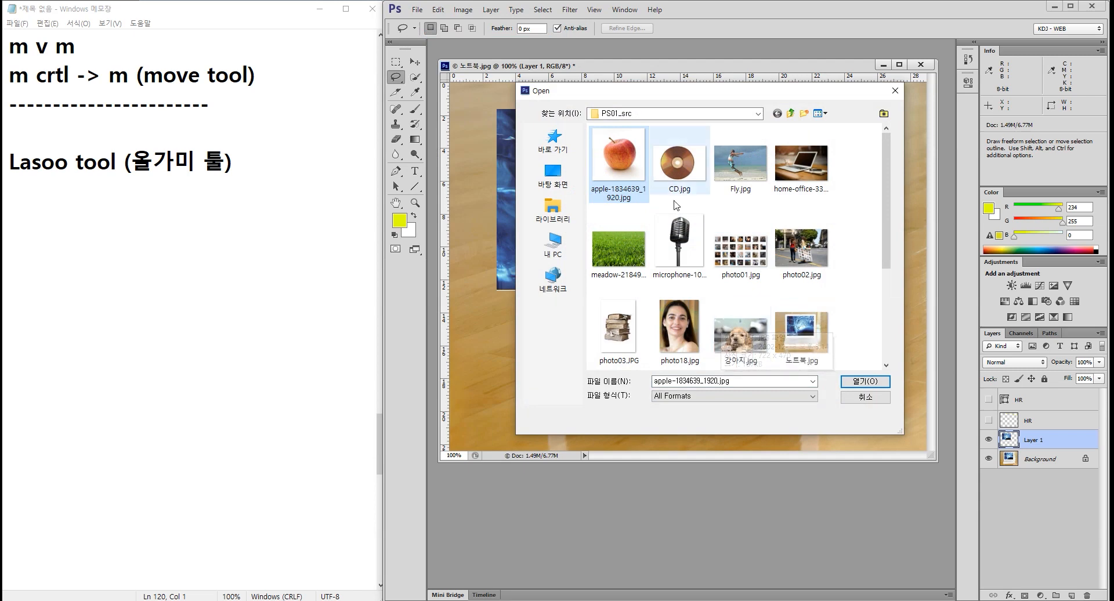
left_click(864, 381)
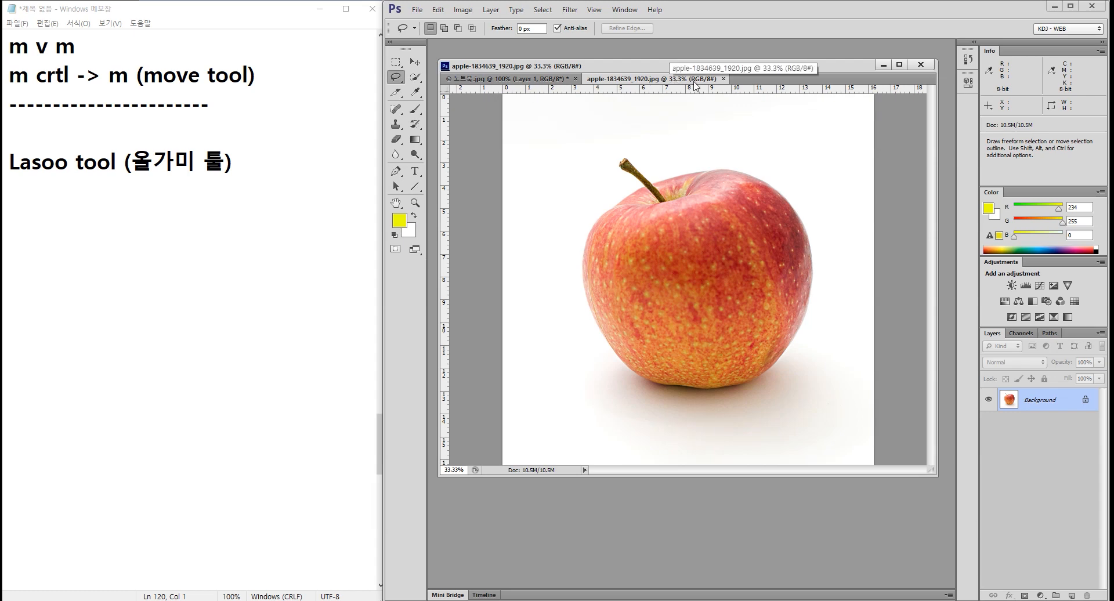
left_click_drag(664, 84, 560, 65)
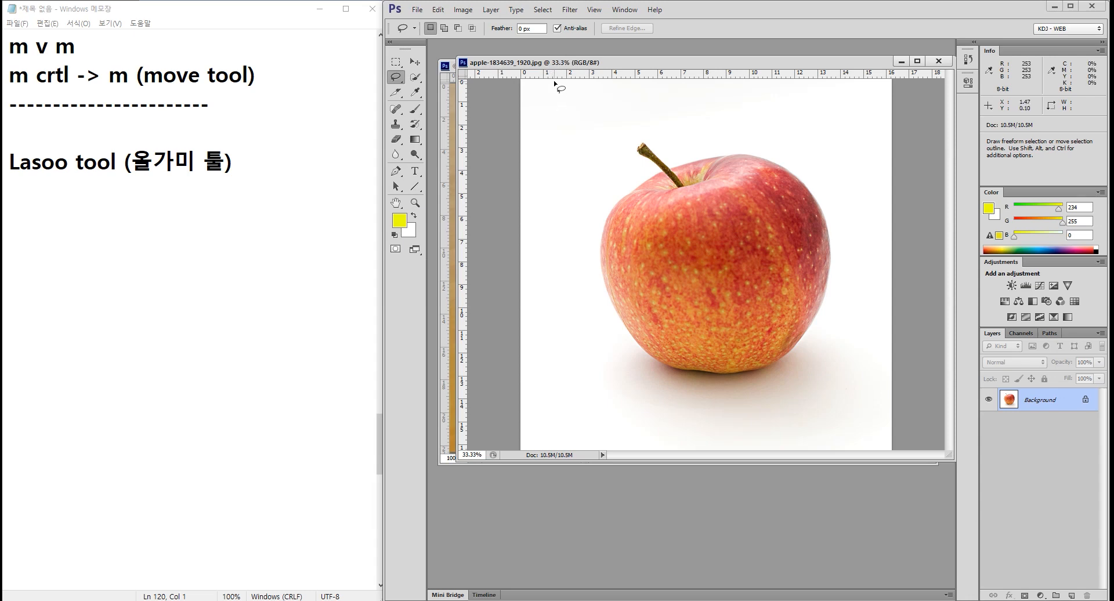
Move the laptop image's window lower and bring the apple image's window in front of it
key("ctrl")
mouse_move(575, 127)
left_mouse_down()
mouse_move(644, 249)
mouse_move(857, 389)
left_mouse_up()
key("Escape")
key("ctrl+Tab")
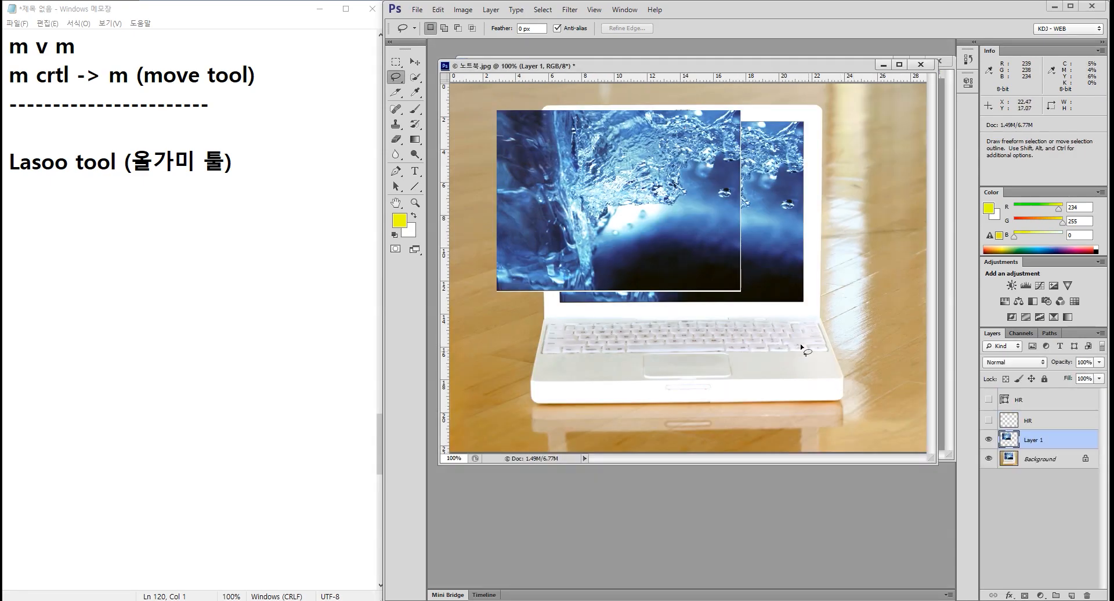
left_click_drag(743, 65, 697, 148)
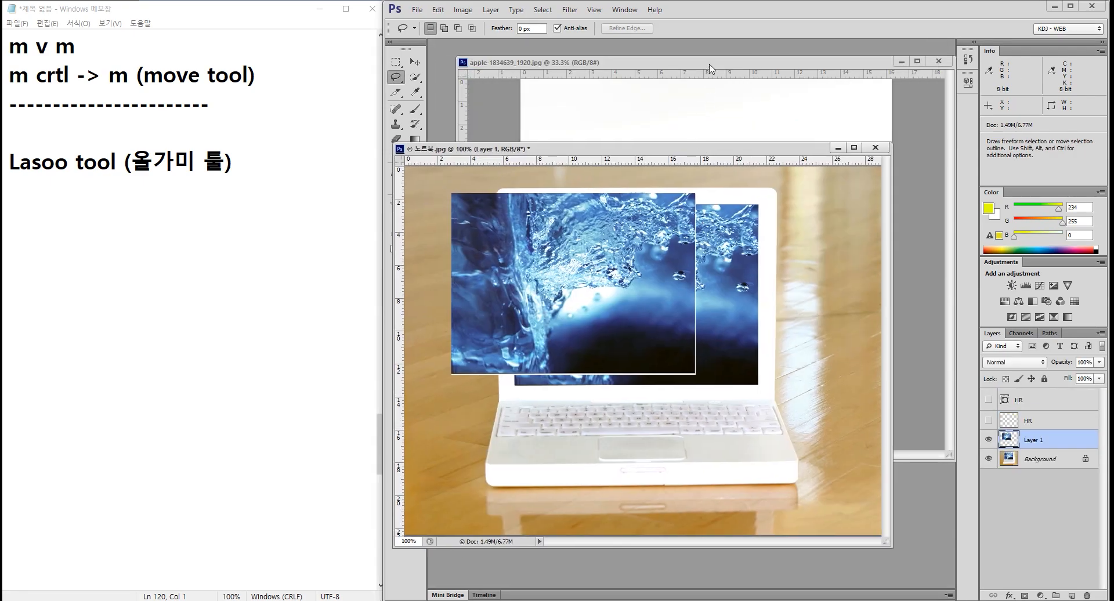
left_click(711, 64)
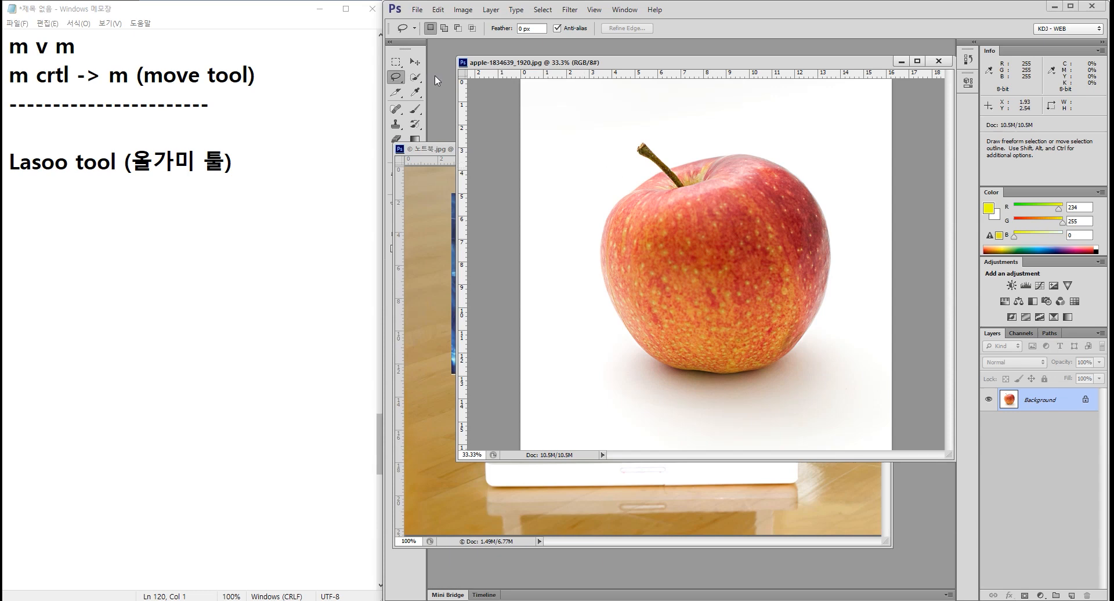
Draw a loose freehand Lasso selection around the apple, about 11.4 by 11.4 ruler units, and copy it to a new layer
left_click(401, 66)
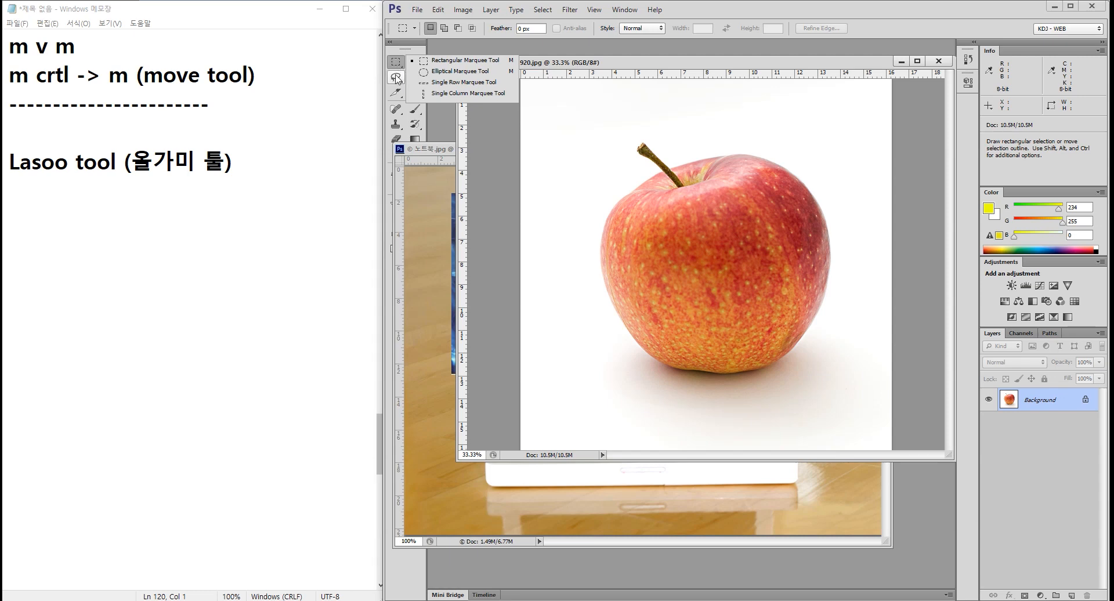
left_click(396, 77)
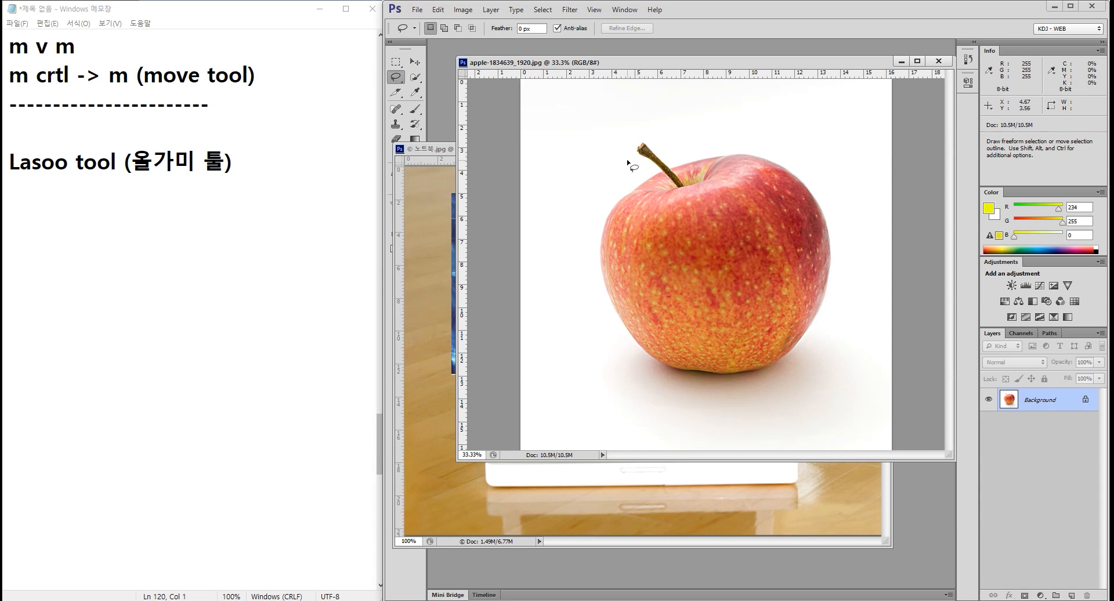
mouse_move(627, 160)
left_mouse_down()
mouse_move(639, 174)
mouse_move(610, 197)
mouse_move(592, 258)
left_mouse_up()
mouse_move(592, 259)
left_mouse_down()
mouse_move(615, 342)
mouse_move(672, 374)
mouse_move(766, 387)
mouse_move(808, 369)
mouse_move(836, 323)
mouse_move(852, 237)
mouse_move(807, 159)
mouse_move(776, 145)
mouse_move(661, 148)
mouse_move(628, 131)
mouse_move(629, 169)
left_mouse_up()
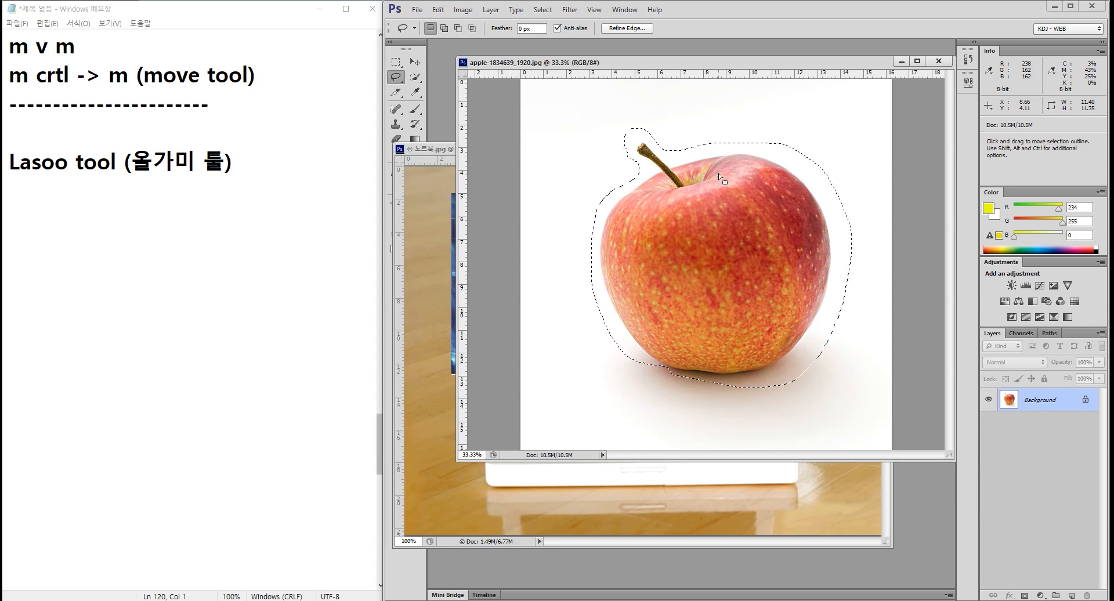
key("ctrl")
key("ctrl+j")
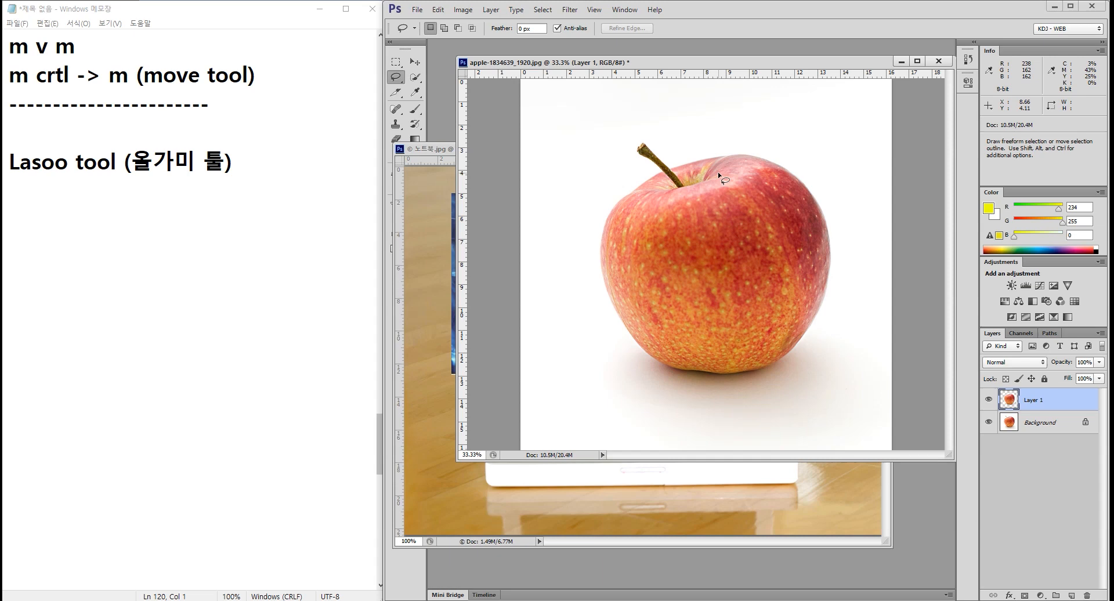
Convert the Background into a regular layer and fill it with the yellow foreground color
left_click(1058, 427)
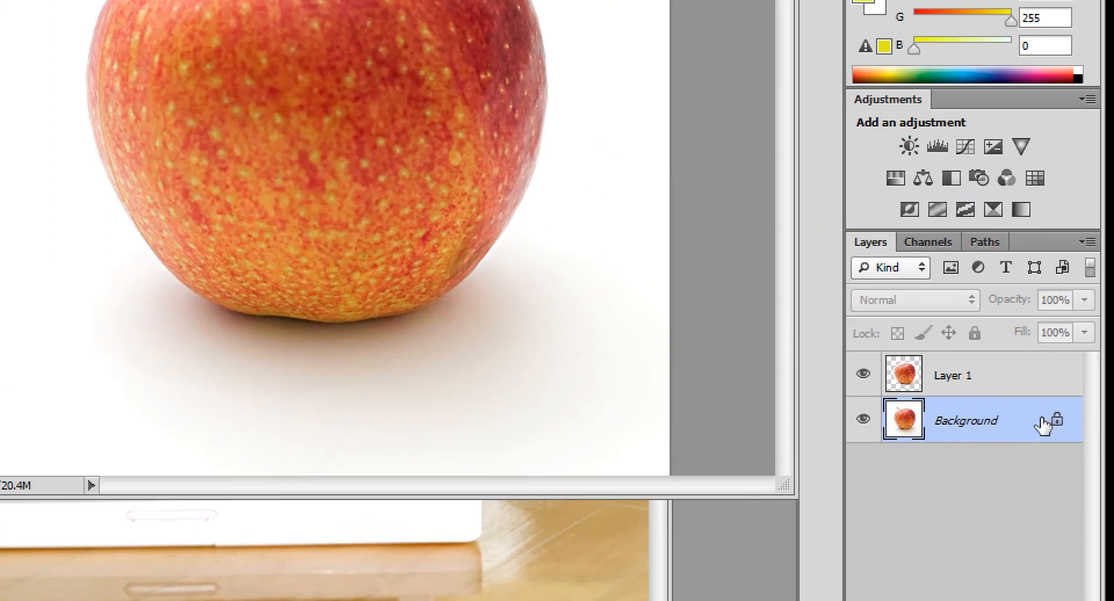
double_click(1001, 428)
key("Return")
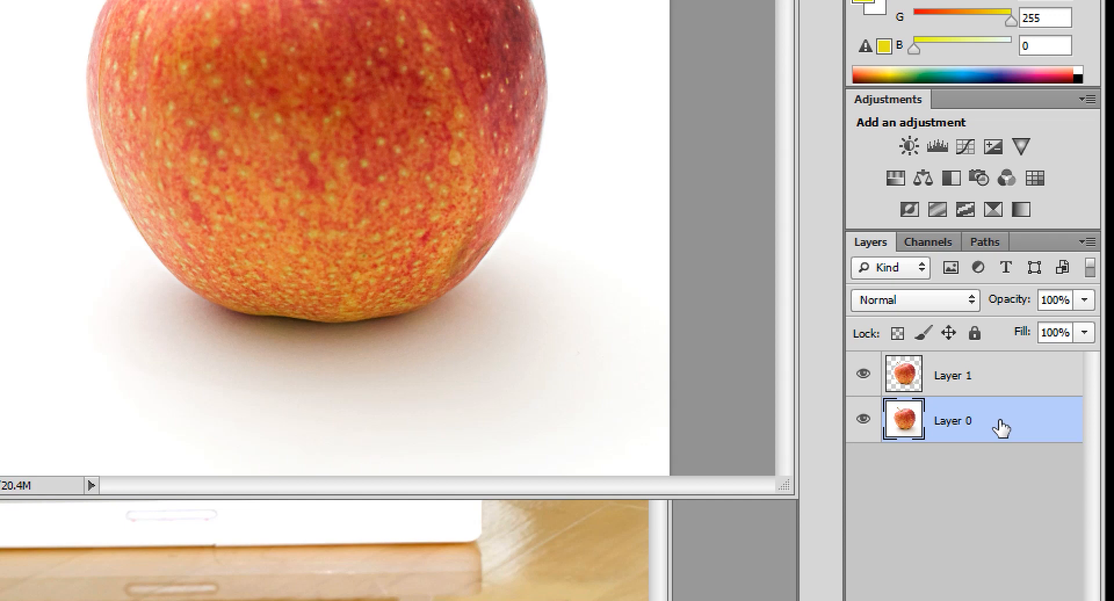
key("alt+BackSpace")
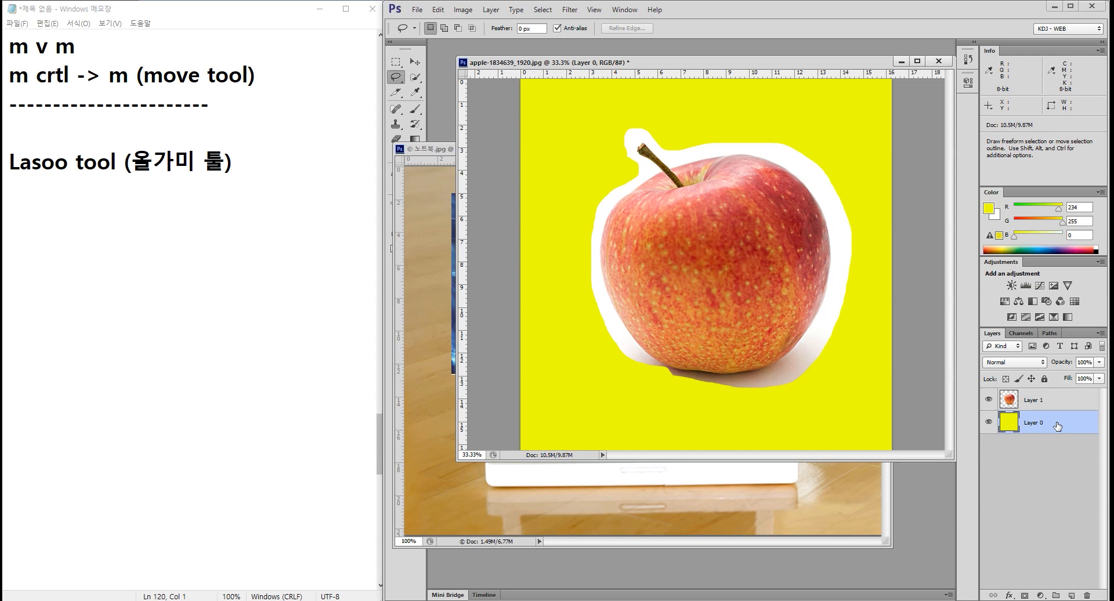
Undo the yellow fill, the Background conversion, the layer copy and the freehand Lasso selection
key("ctrl+alt+z")
key("ctrl+alt+z")
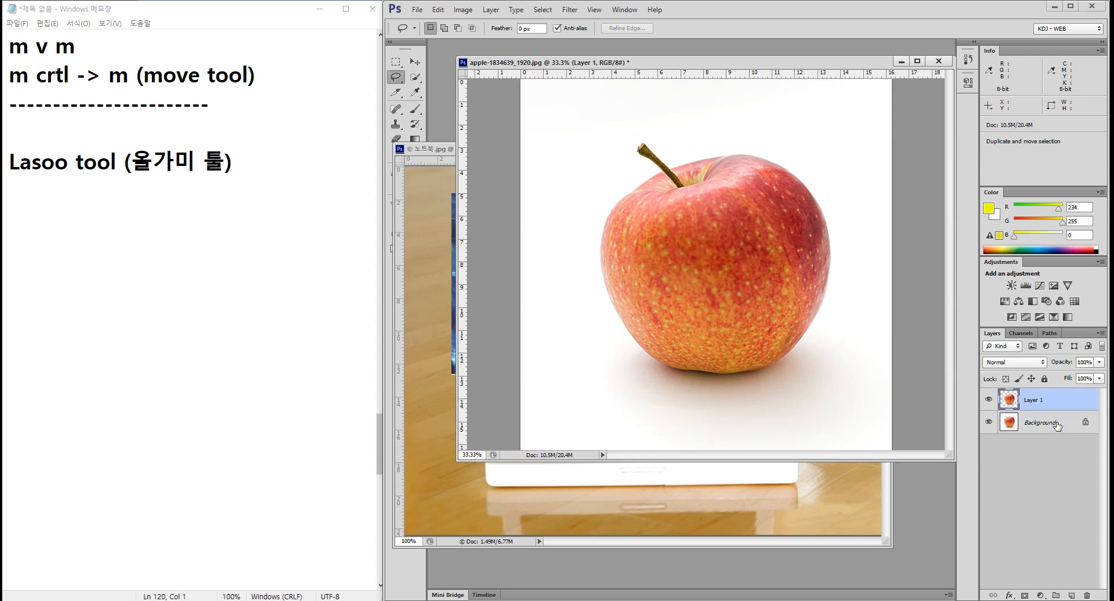
key("ctrl+alt+z")
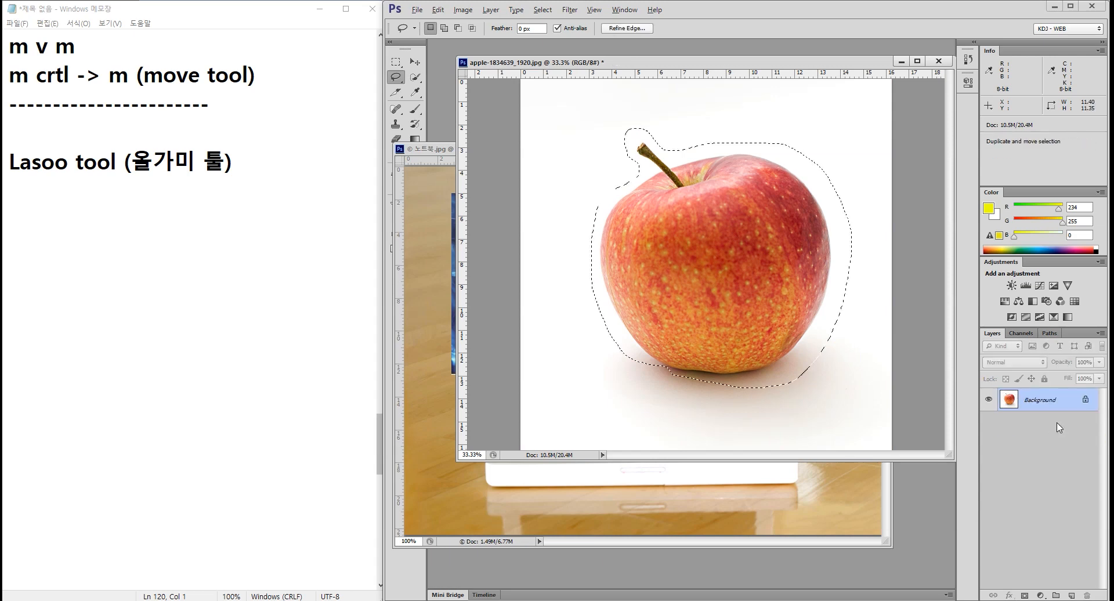
key("ctrl+alt+z")
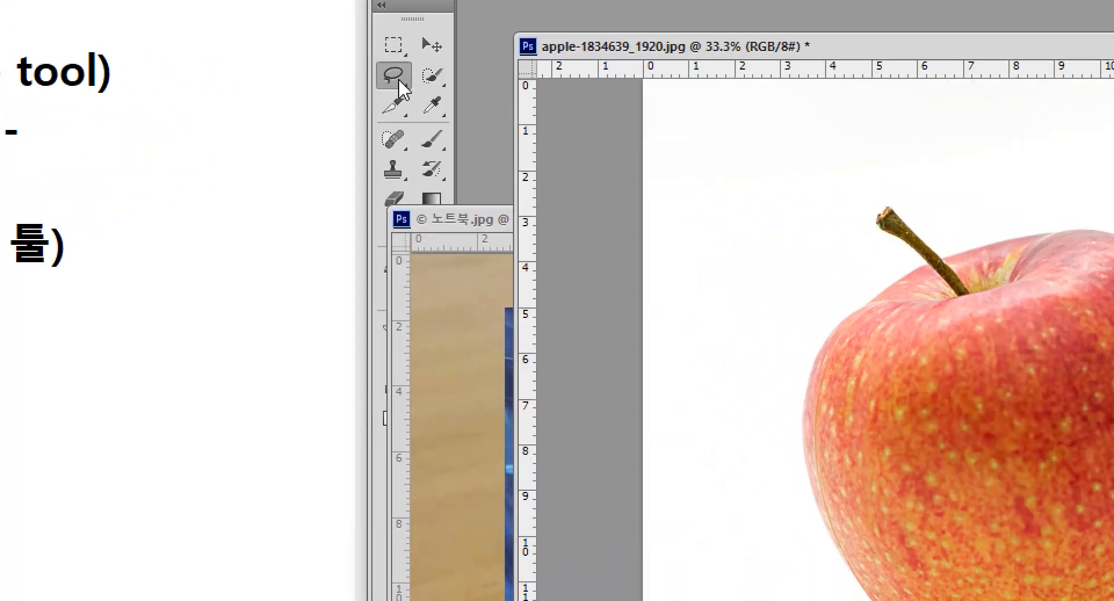
Outline the apple and stem with a closed Polygonal Lasso selection, about 11.6 by 11.1 ruler units, and deselect it
left_click(397, 77)
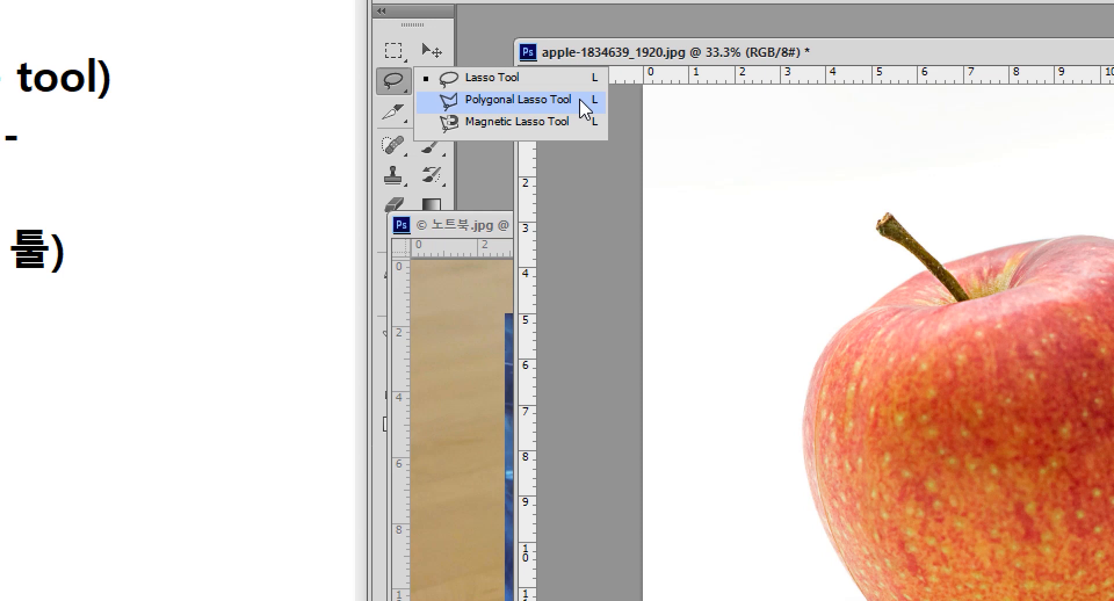
left_click(544, 107)
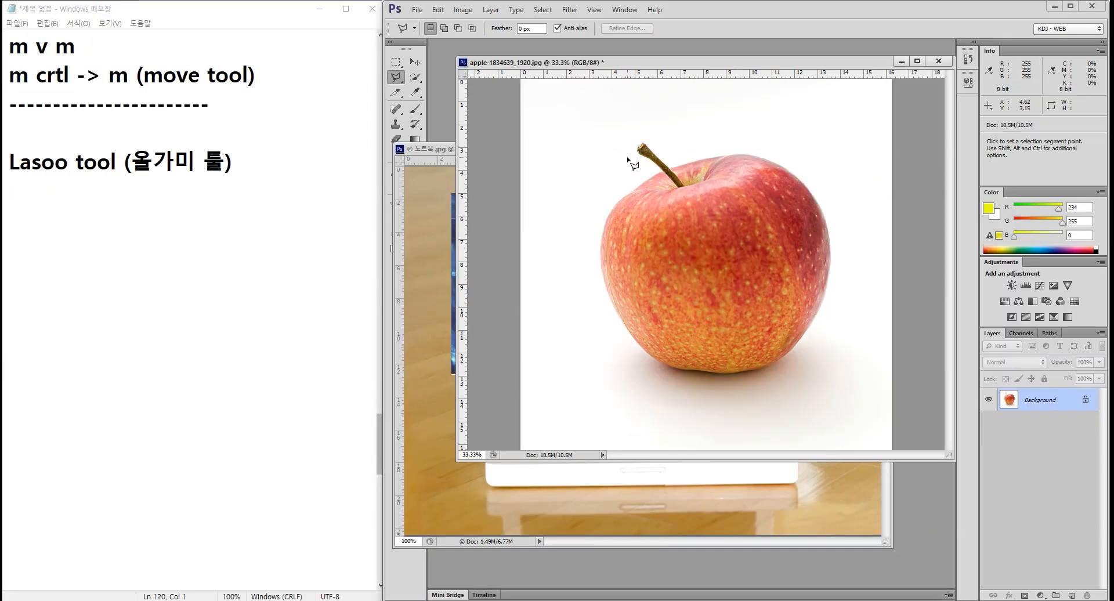
left_click(628, 157)
left_click(645, 170)
left_click(607, 205)
left_click(588, 269)
left_click(608, 342)
left_click(680, 381)
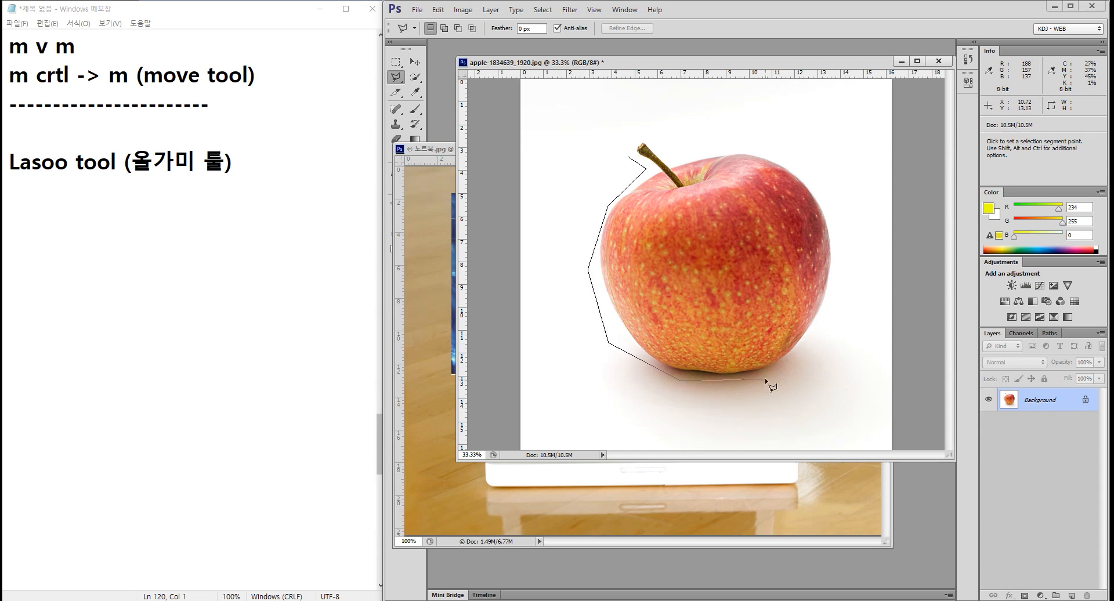
left_click(764, 378)
left_click(818, 354)
left_click(850, 251)
left_click(836, 185)
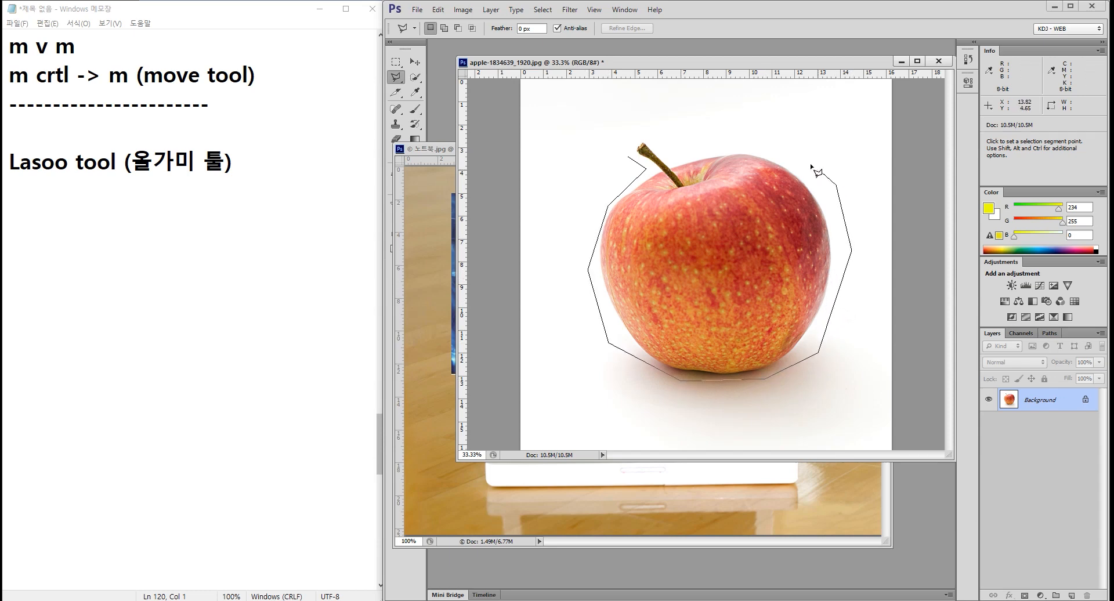
left_click(788, 154)
left_click(720, 141)
left_click(673, 144)
left_click(630, 129)
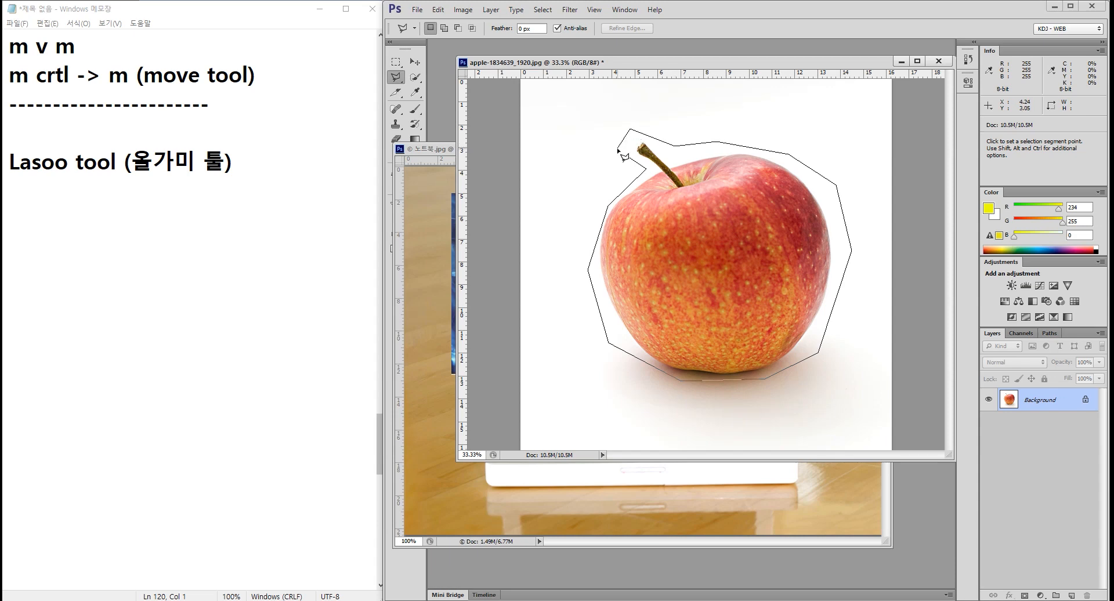
left_click(617, 147)
left_click(630, 158)
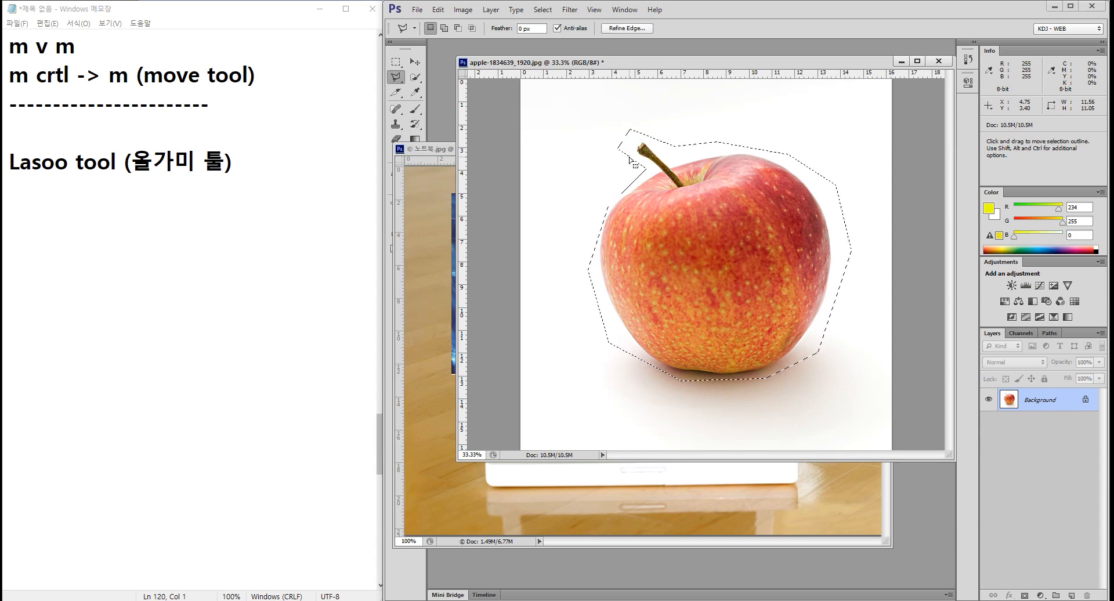
key("ctrl+d")
Outline the apple with a coarser Polygonal Lasso selection, about 11.6 by 12.1 ruler units, and clear the selection
left_click(625, 152)
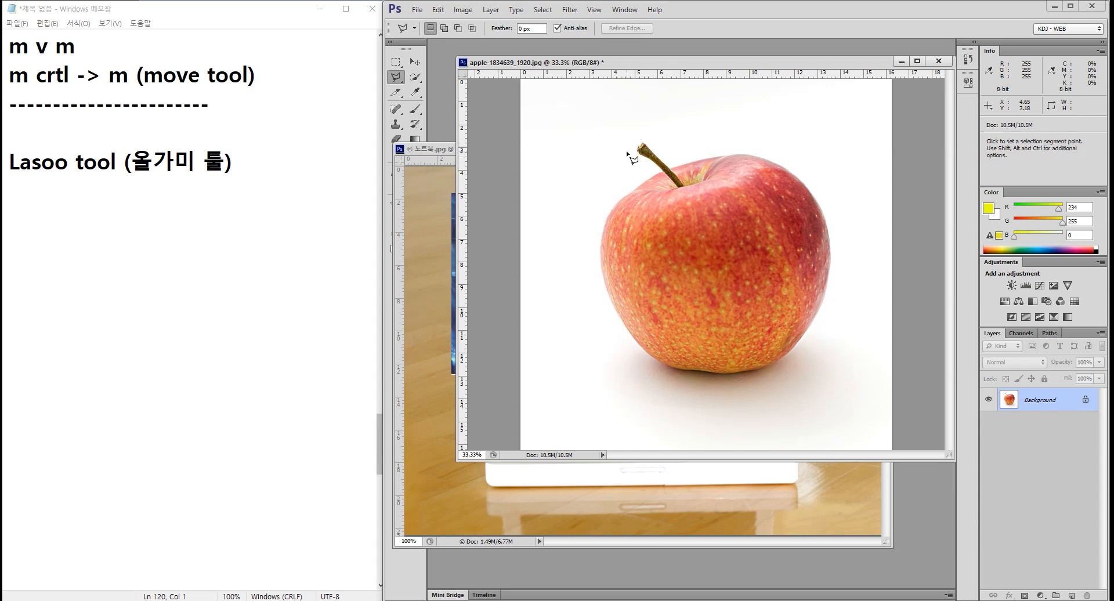
left_click(593, 210)
left_click(598, 360)
left_click(672, 395)
left_click(803, 374)
left_click(857, 248)
left_click(829, 153)
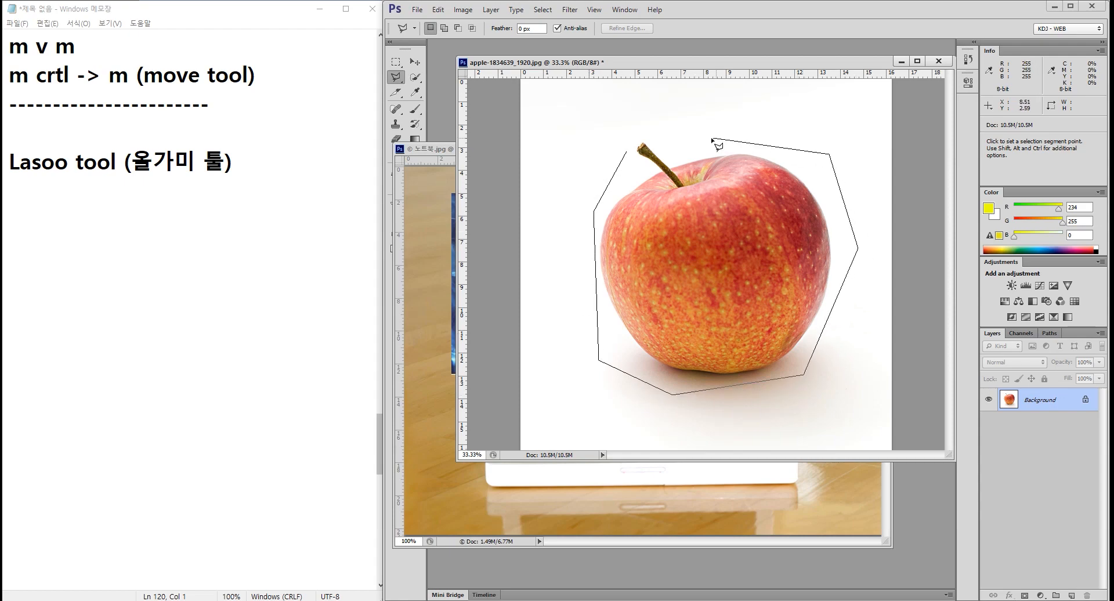
left_click(713, 138)
left_click(665, 141)
left_click(631, 118)
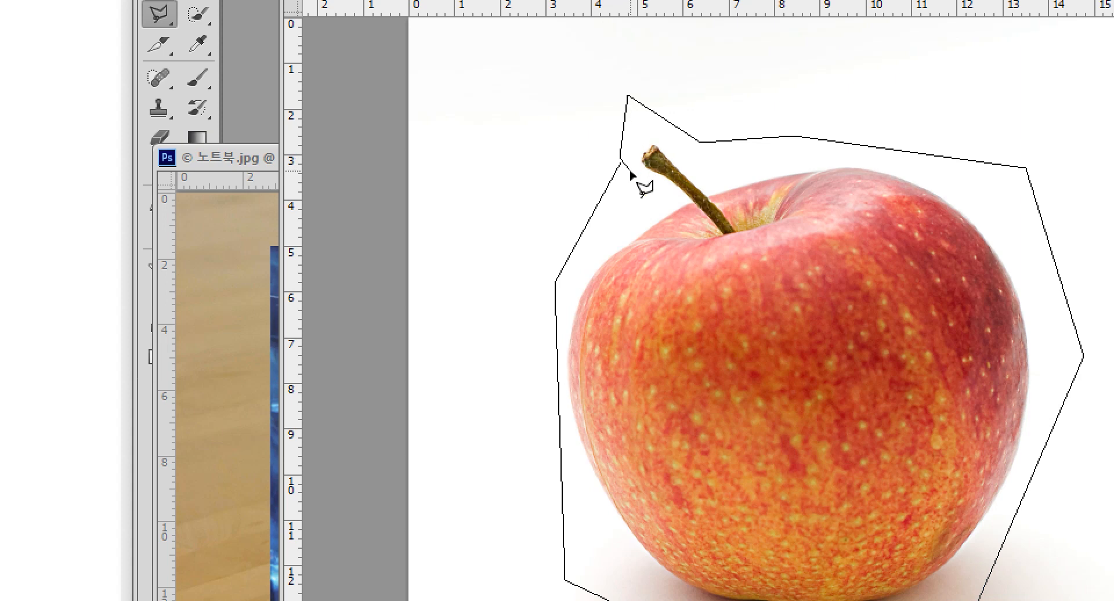
left_click(623, 170)
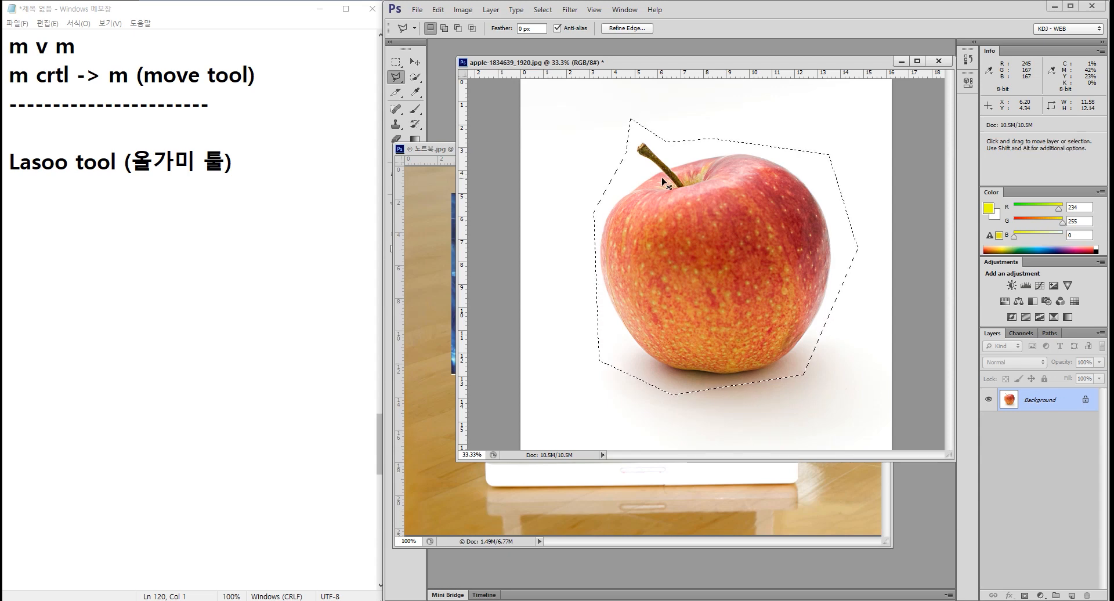
key("ctrl+d")
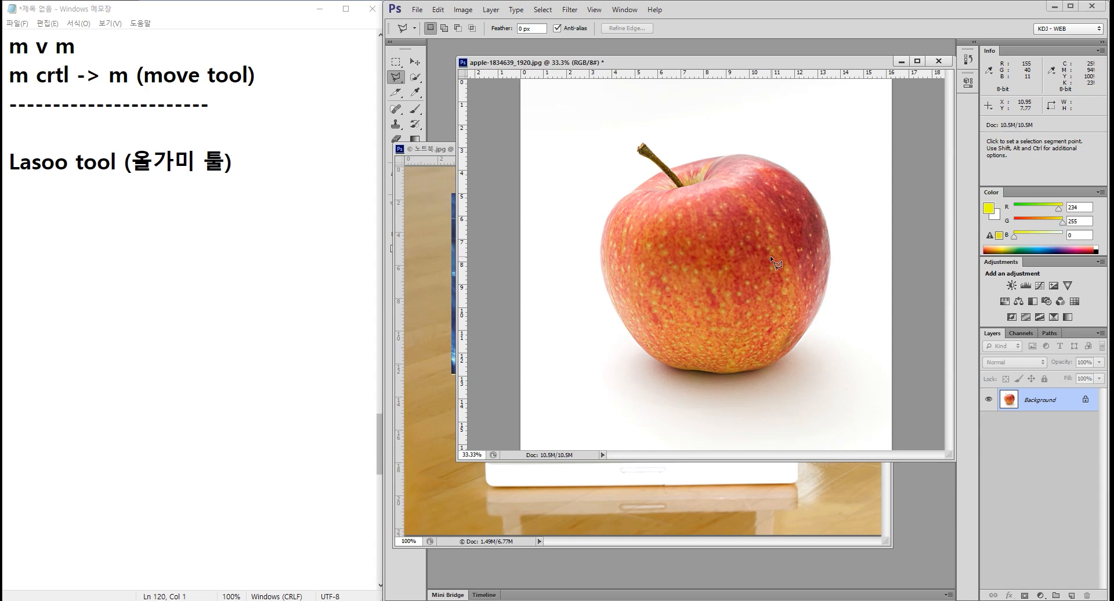
Trace the apple and stem edges with the Magnetic Lasso, about 10.1 by 10.1 ruler units, and open the Frequency value for editing
left_click(396, 76)
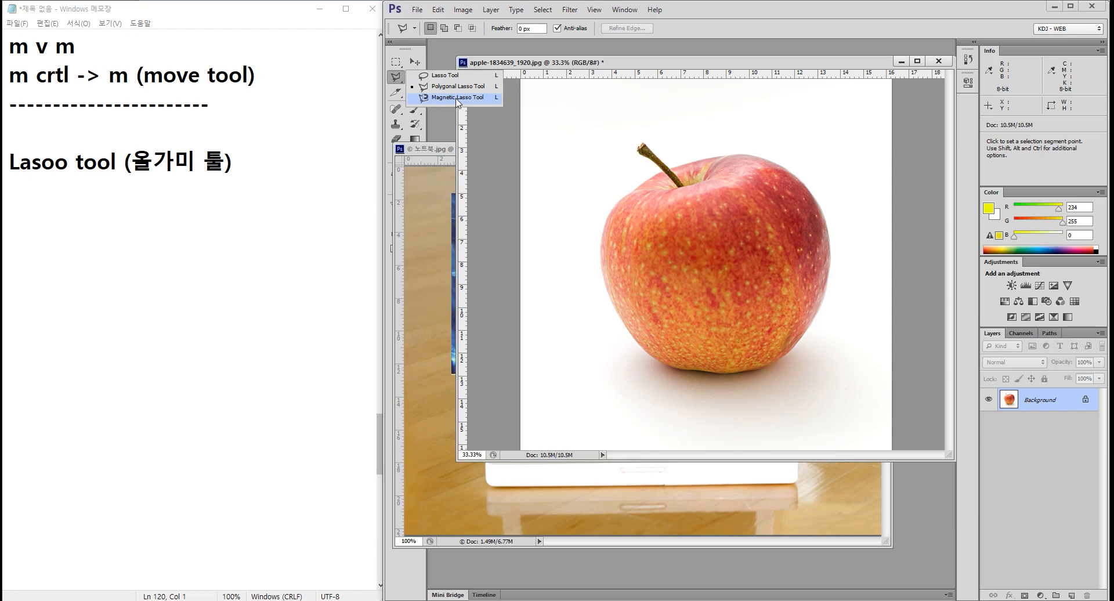
left_click(458, 98)
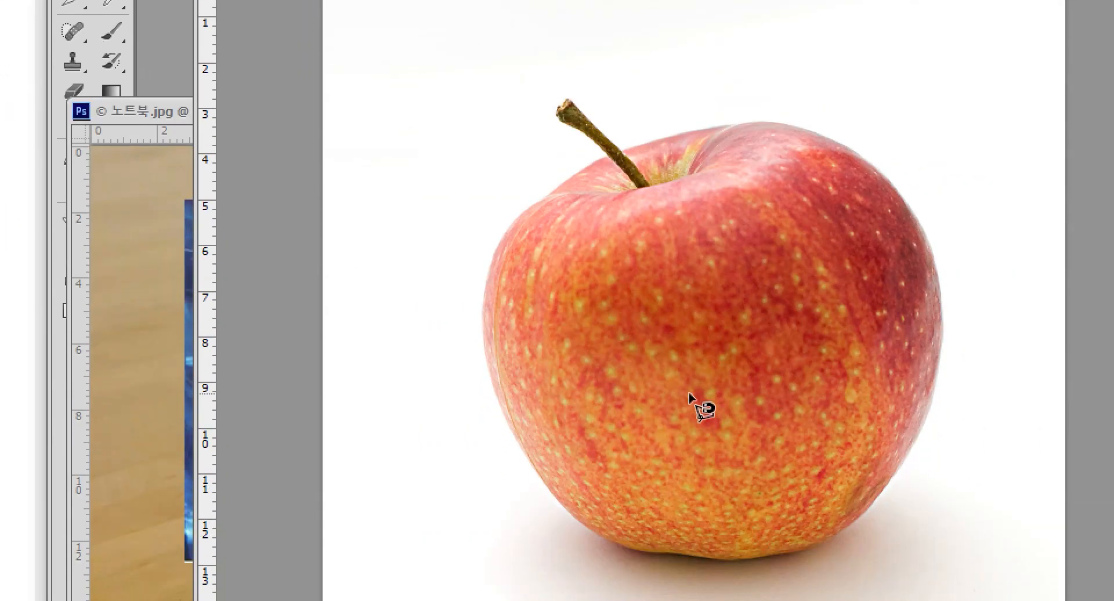
left_click(555, 115)
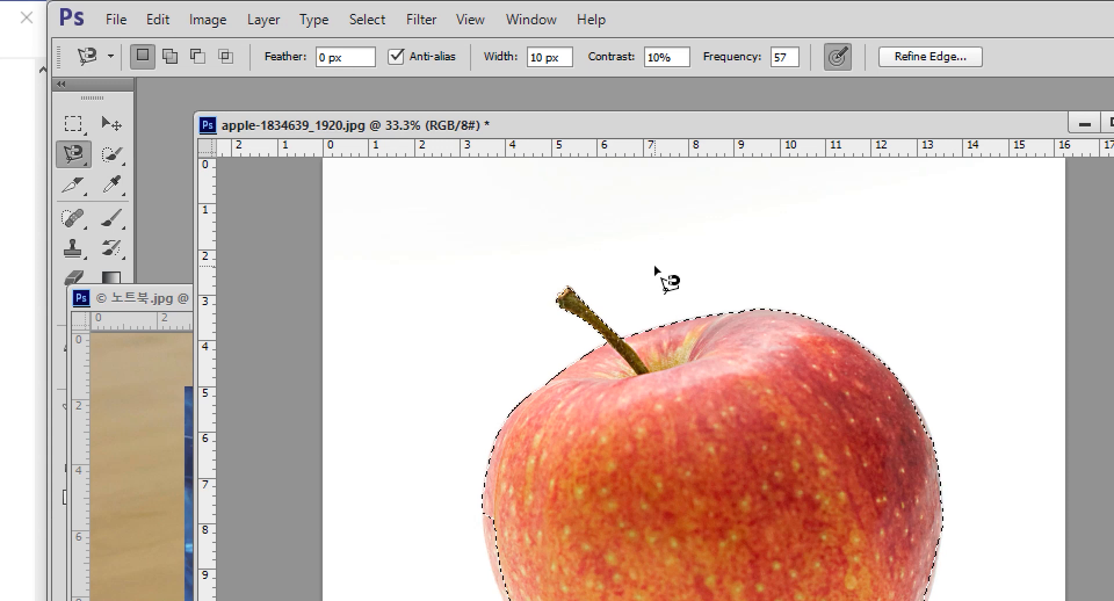
left_click(789, 58)
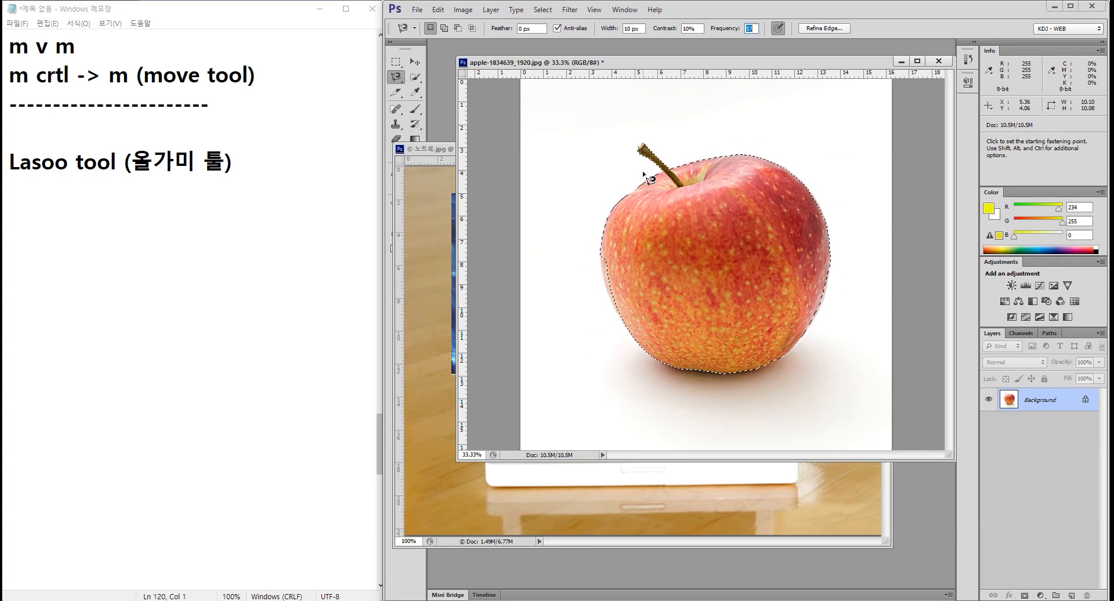
Enlarge the apple to 100%, enter "ㅁ" two lines below the Lasoo tool heading in Notepad, and return to Photoshop
scroll(612, 255, "up", 3)
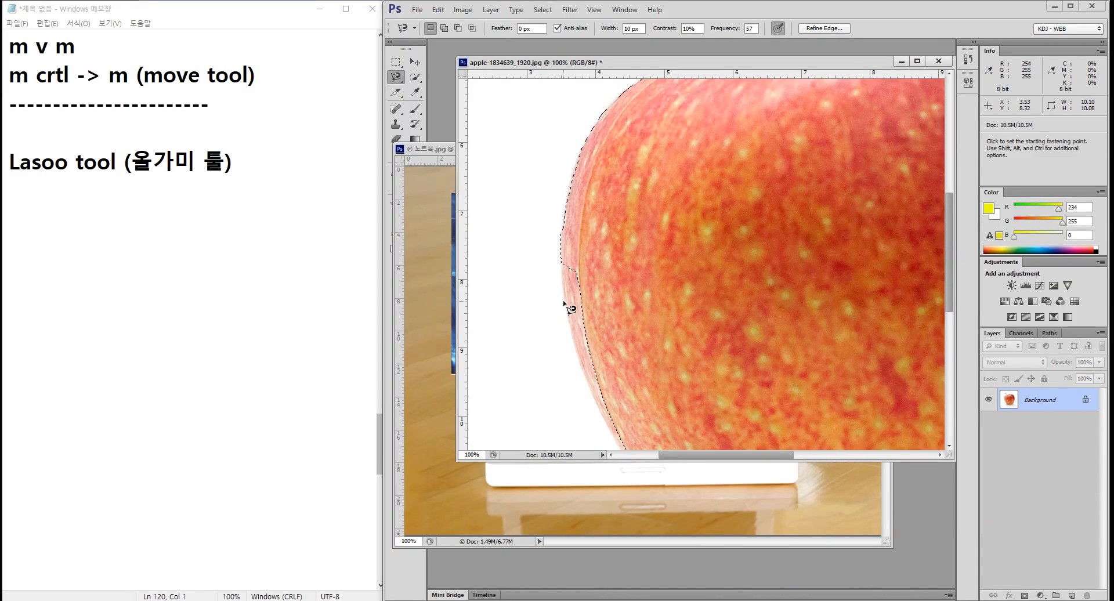
left_click_drag(244, 164, 2, 158)
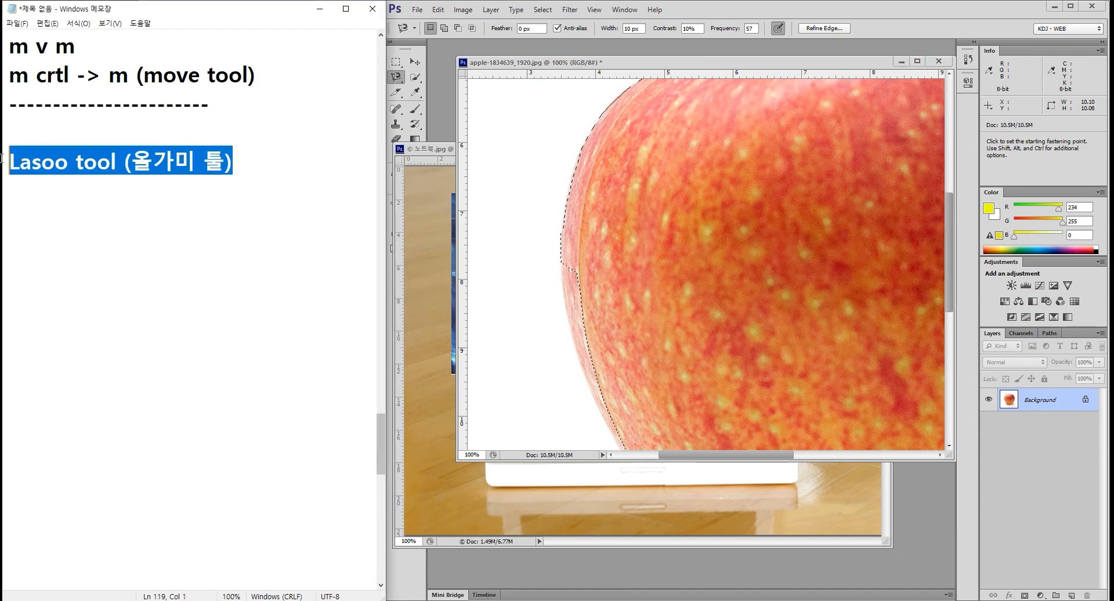
left_click(276, 159)
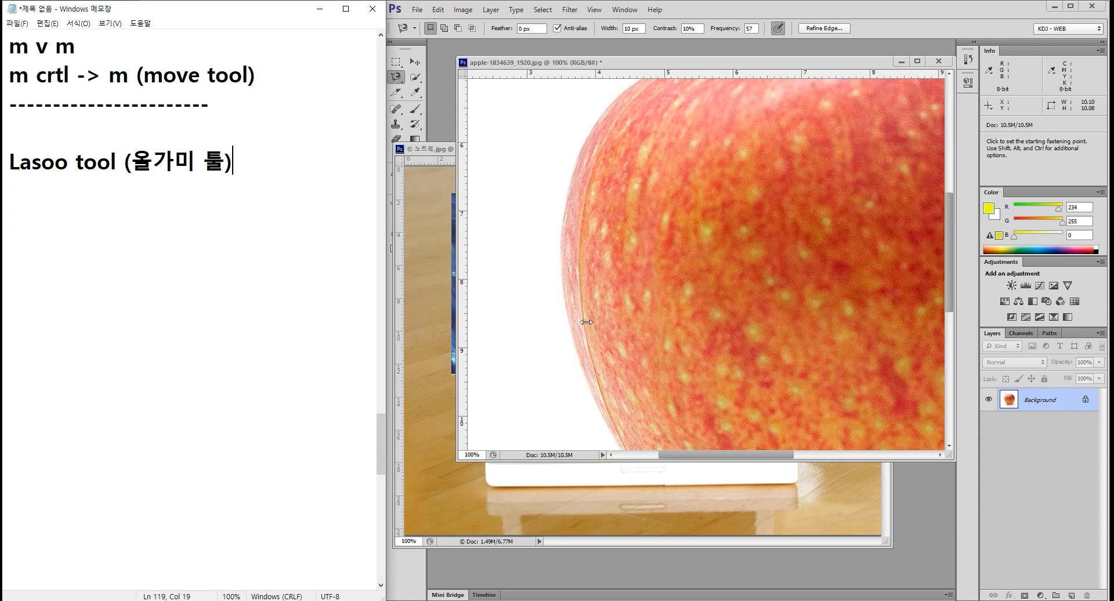
left_click(670, 84)
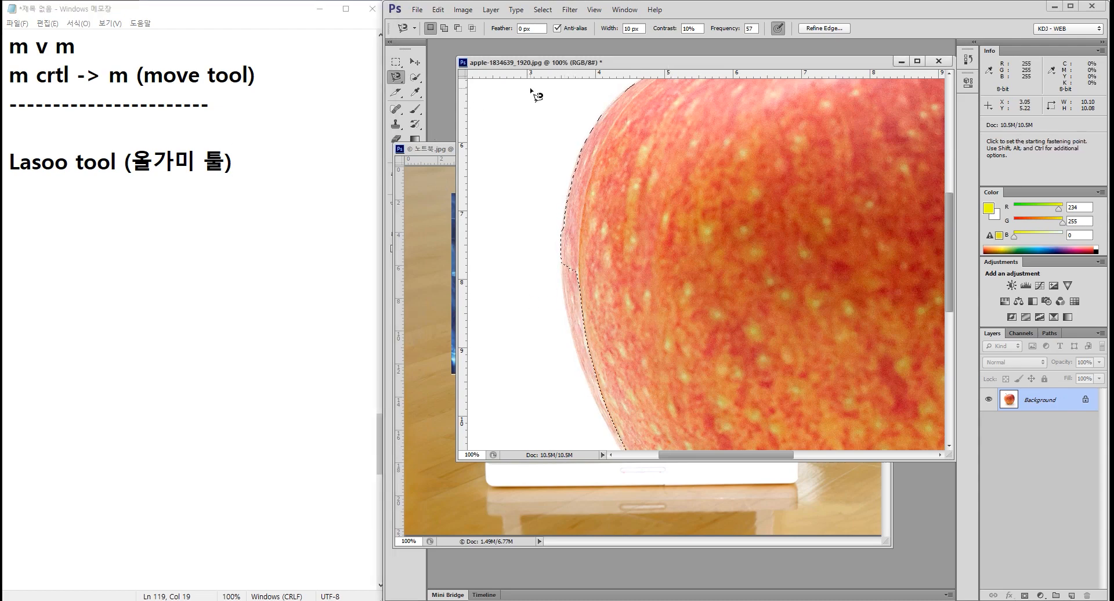
left_click(256, 191)
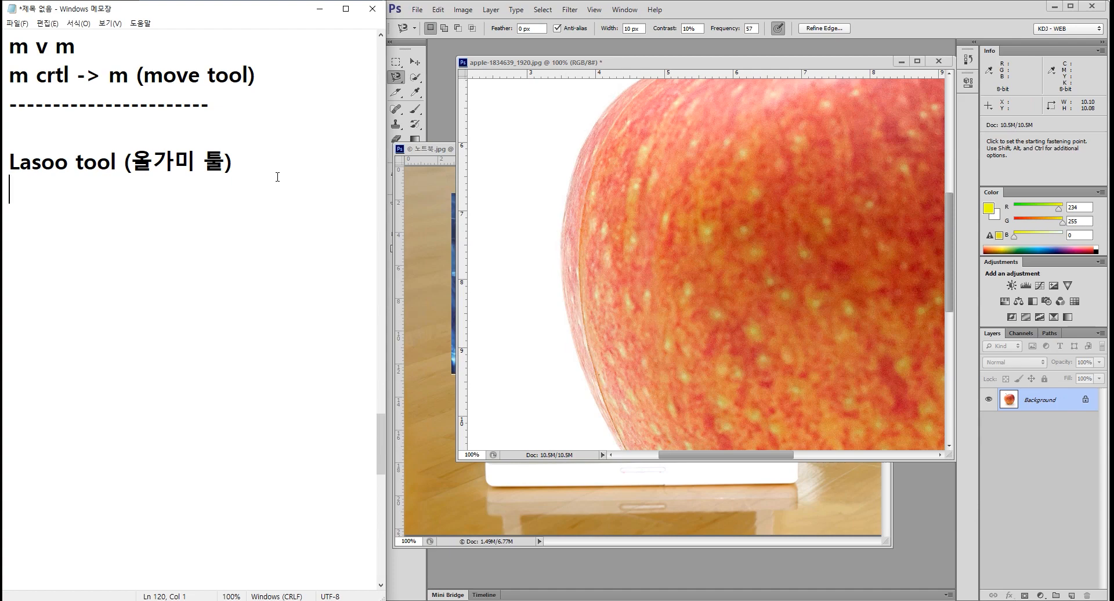
type("ㅁ")
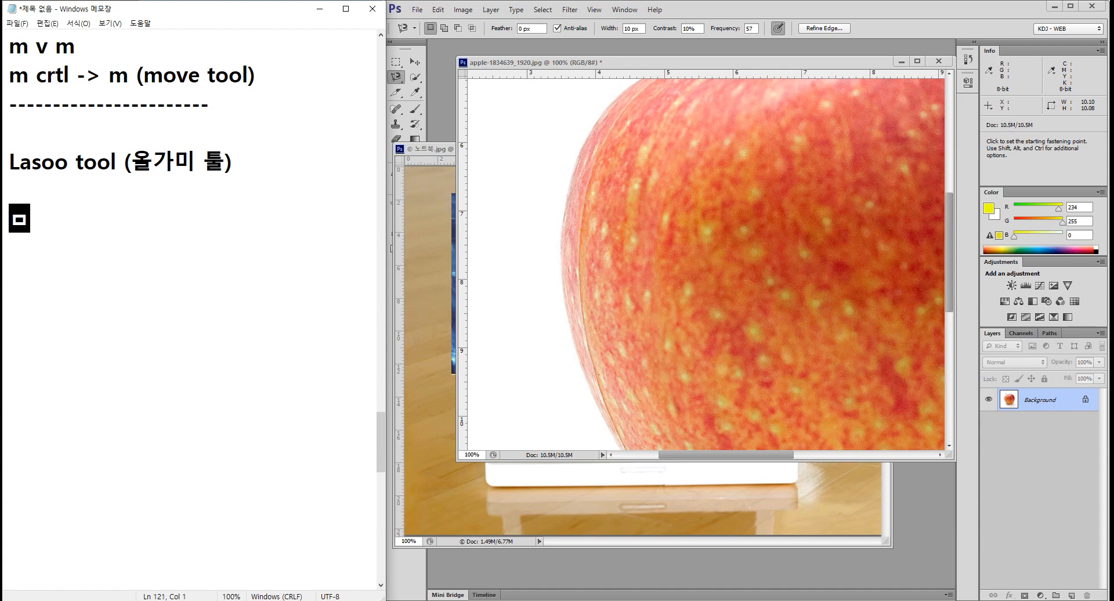
left_click(579, 62)
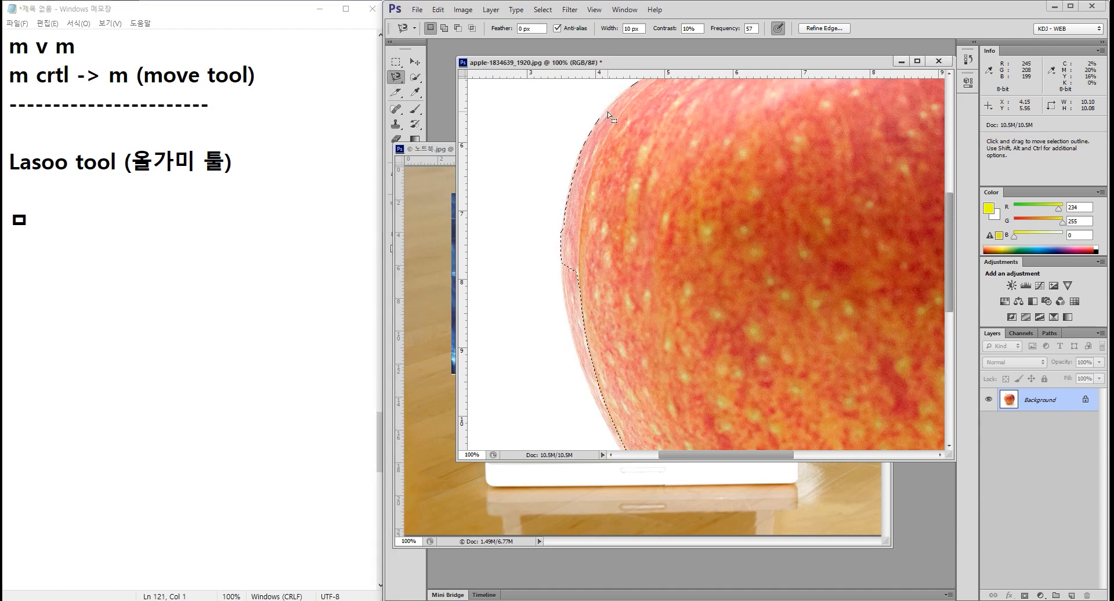
Change from the Magnetic Lasso to the freehand Lasso Tool
left_click(398, 79)
left_click(454, 77)
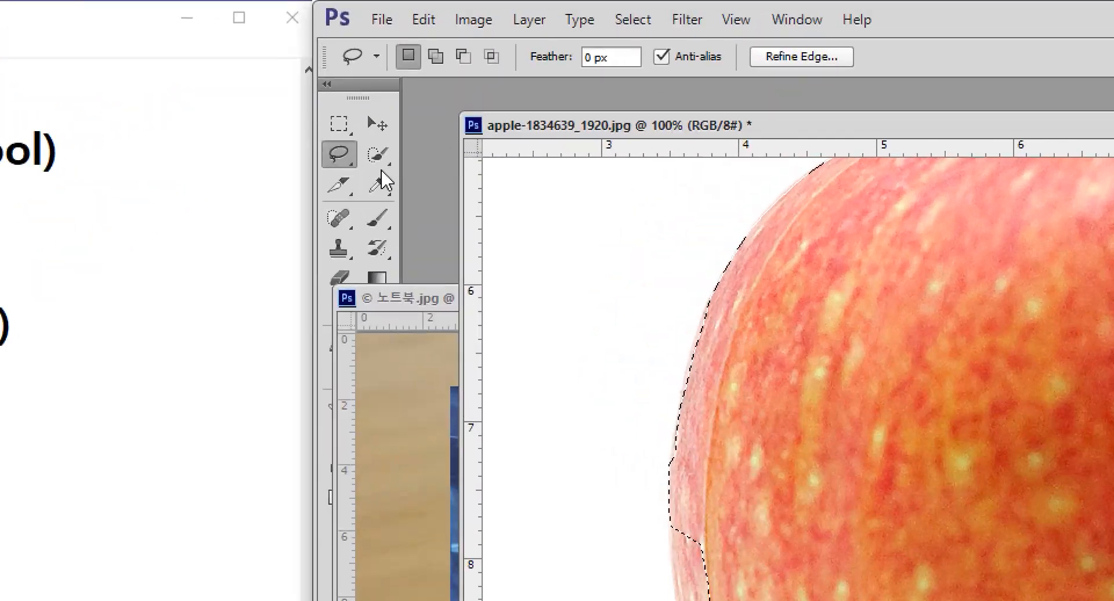
left_click(395, 76)
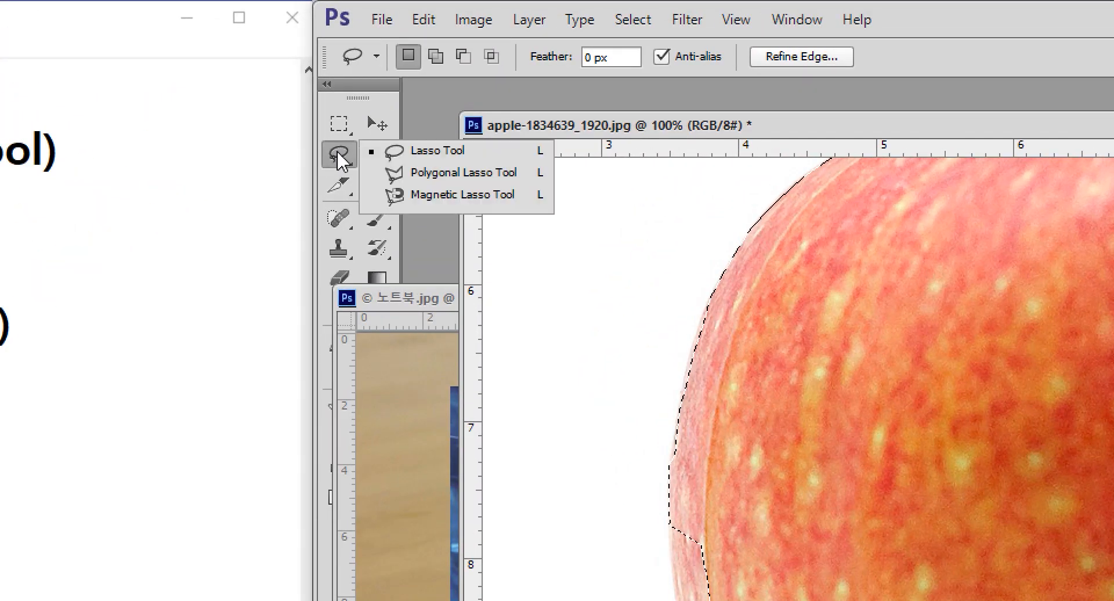
left_click(443, 155)
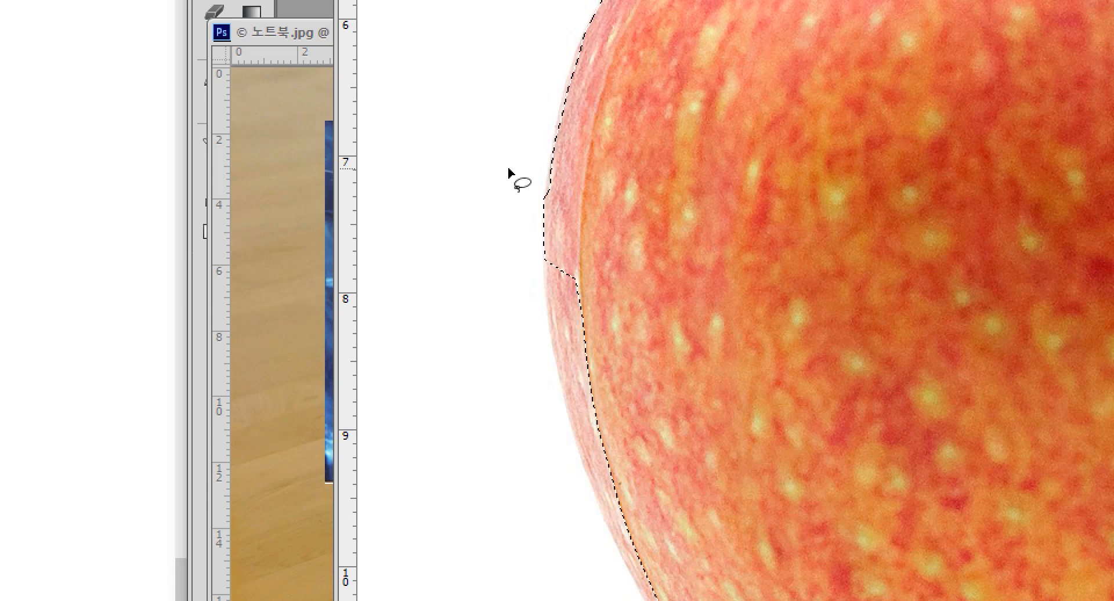
key("shift")
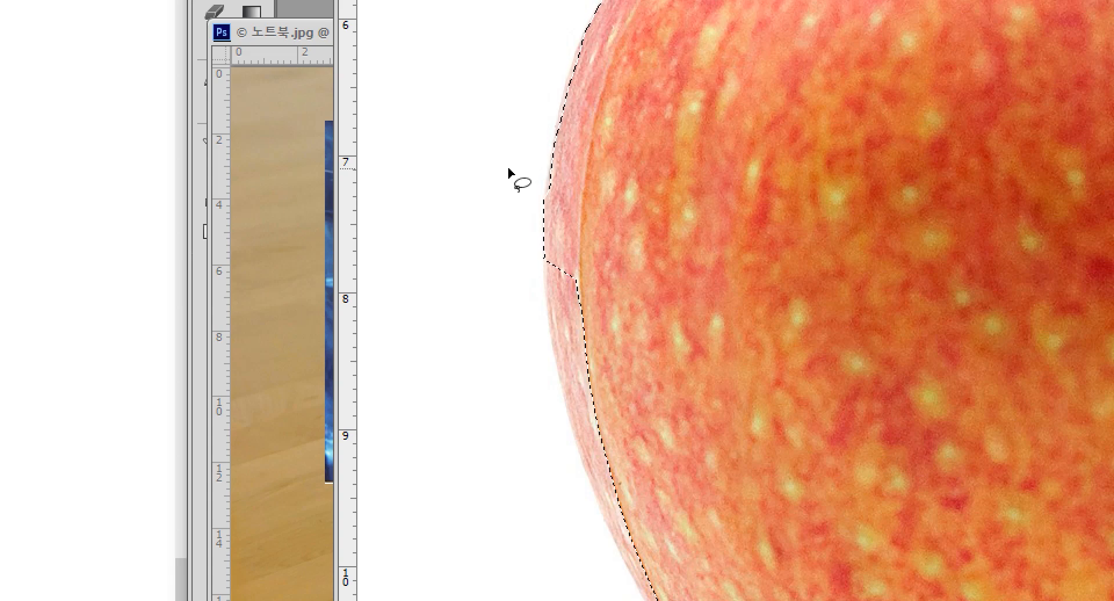
key("shift")
key("shift")
key("shift")
key("shift")
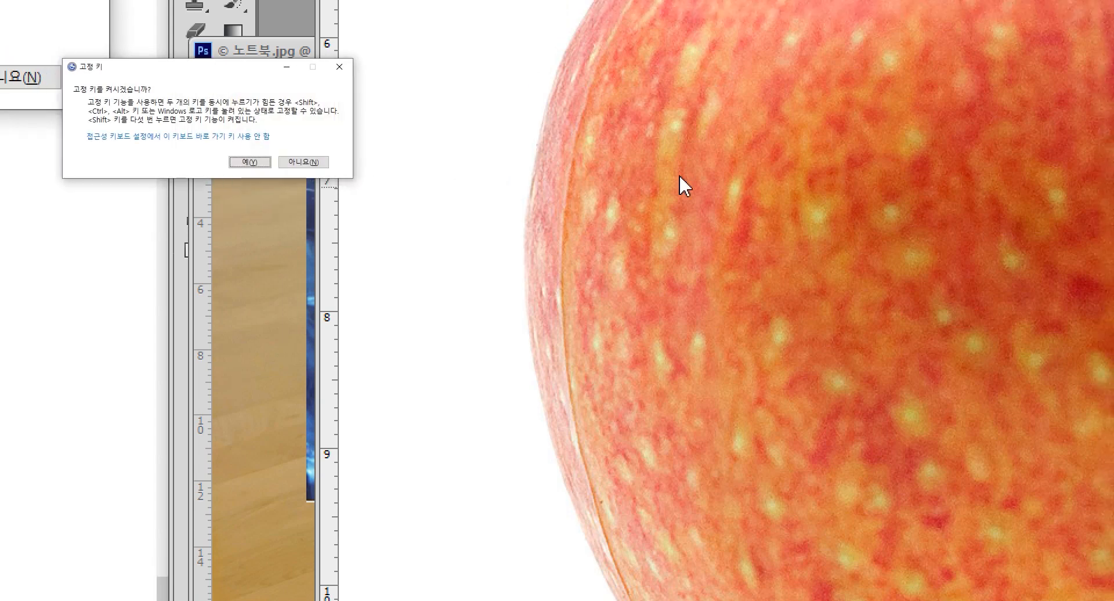
key("Escape")
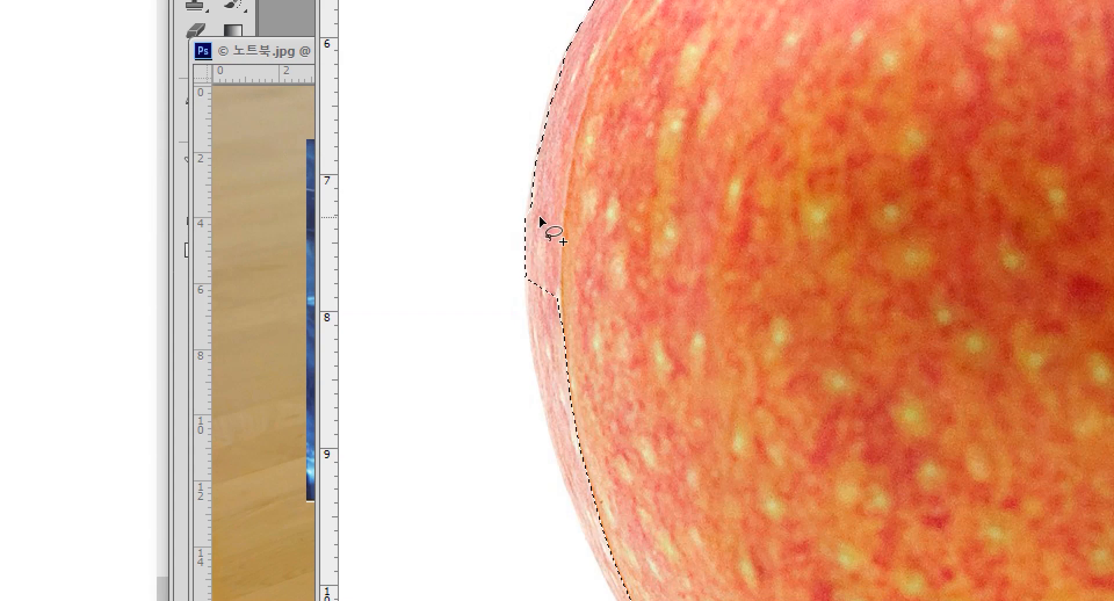
Add a freehand Lasso area about 2.2 ruler units tall at the apple's left edge and subtract the excess outside the apple
mouse_move(542, 232)
left_mouse_down()
mouse_move(488, 279)
mouse_move(477, 395)
mouse_move(512, 487)
mouse_move(567, 521)
left_mouse_up()
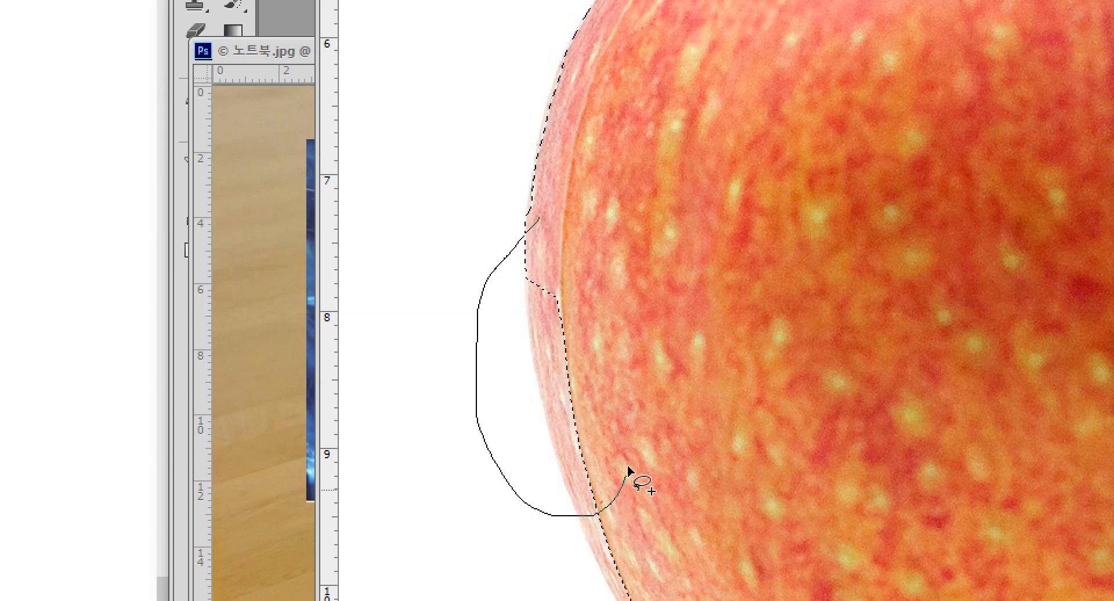
mouse_move(630, 471)
left_mouse_down()
mouse_move(637, 395)
mouse_move(609, 284)
mouse_move(540, 221)
left_mouse_up()
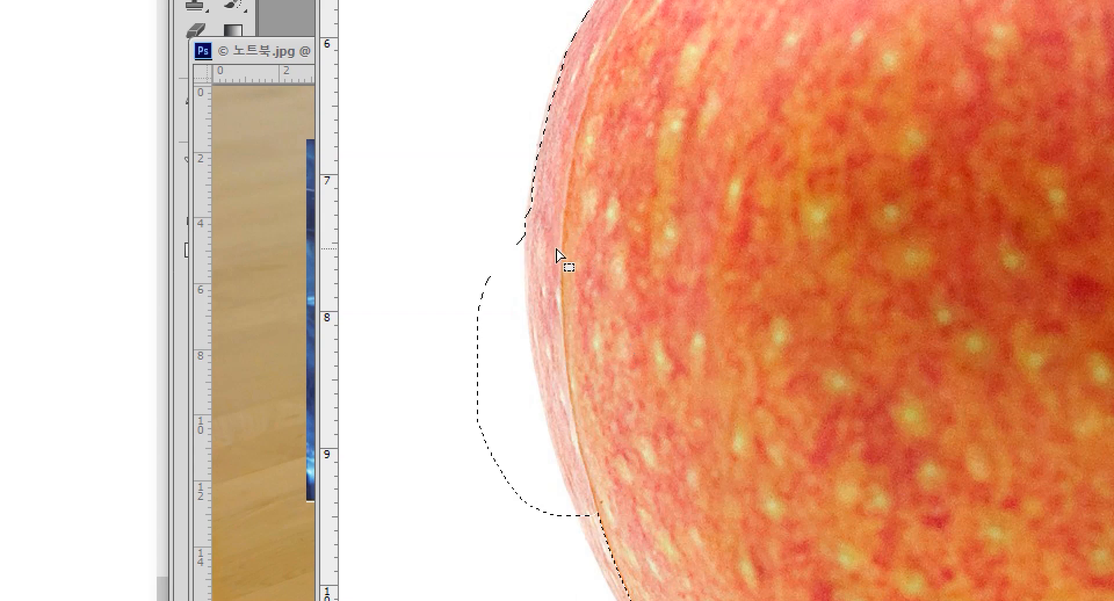
scroll(645, 538, "down", 1)
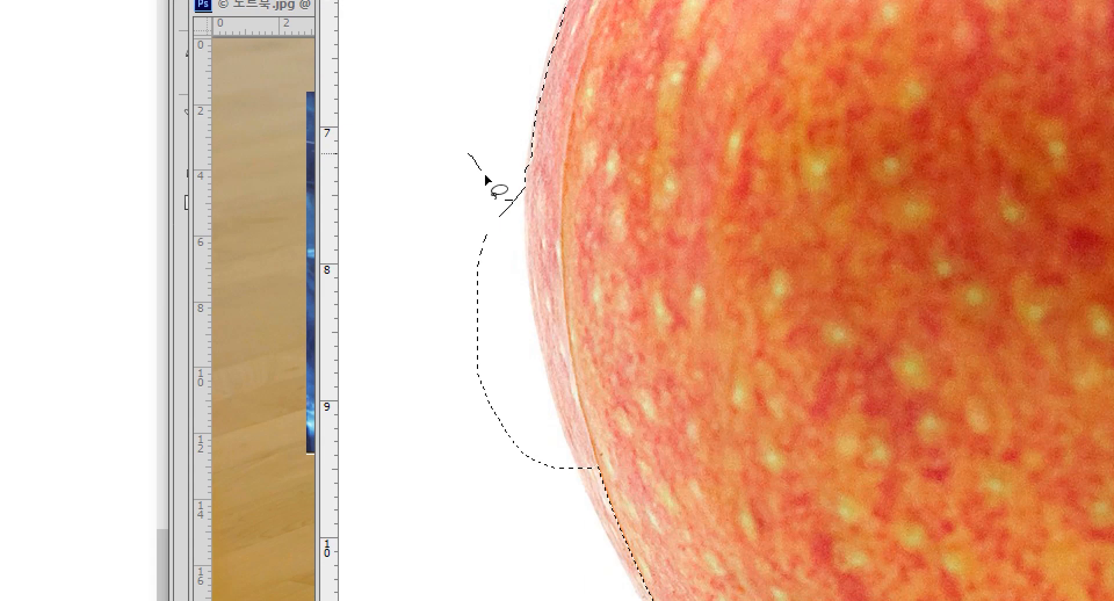
mouse_move(511, 215)
left_mouse_down()
mouse_move(517, 322)
mouse_move(555, 437)
left_mouse_up()
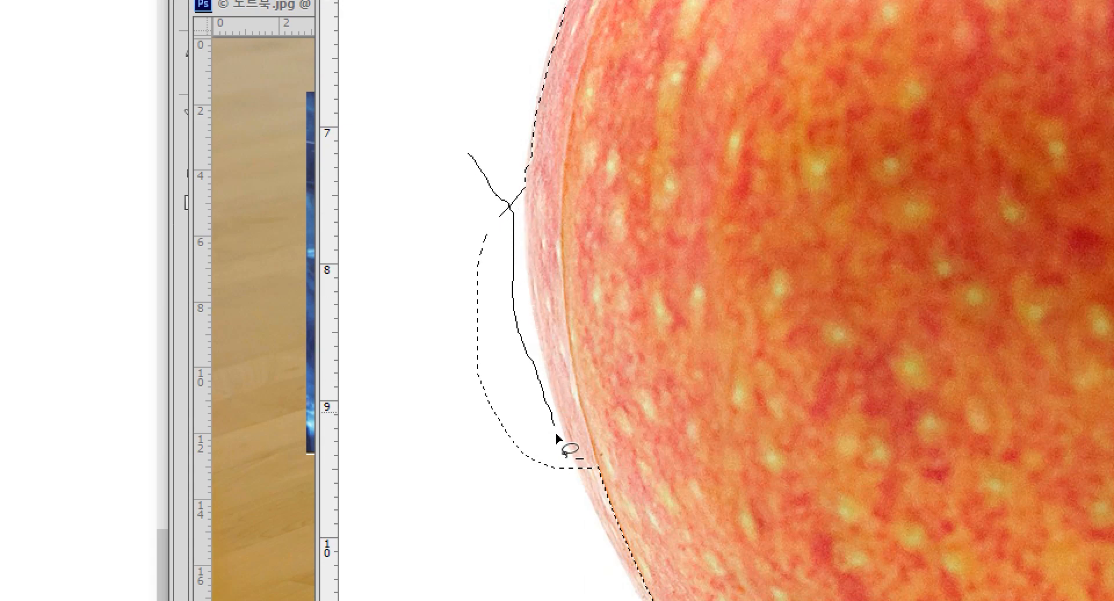
mouse_move(583, 506)
left_mouse_down()
mouse_move(519, 521)
mouse_move(417, 457)
mouse_move(382, 369)
mouse_move(392, 240)
mouse_move(471, 155)
left_mouse_up()
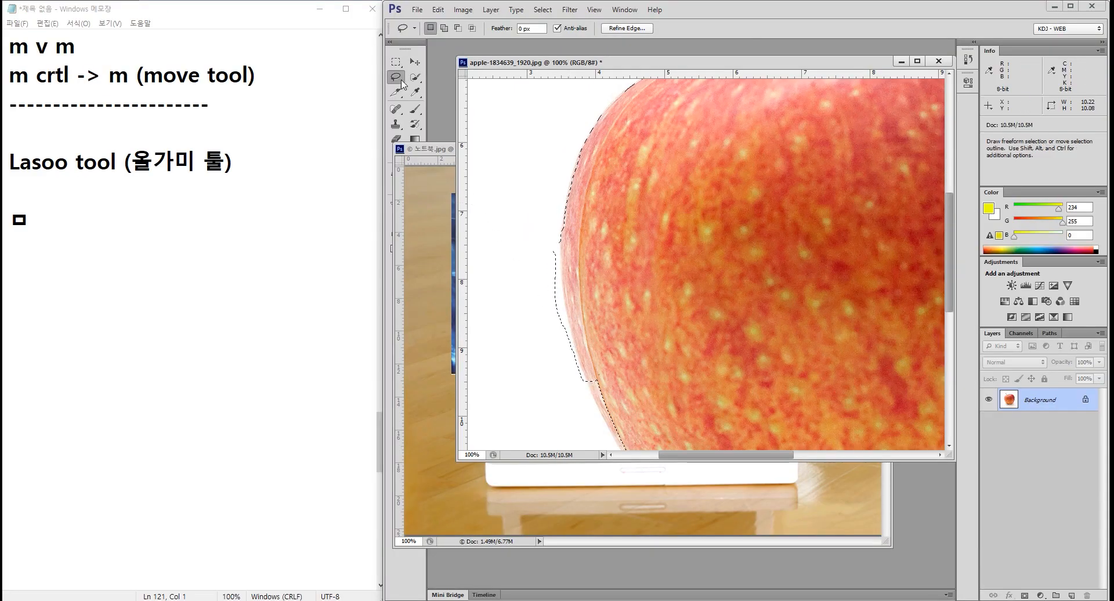
left_click(445, 157)
left_click(838, 148)
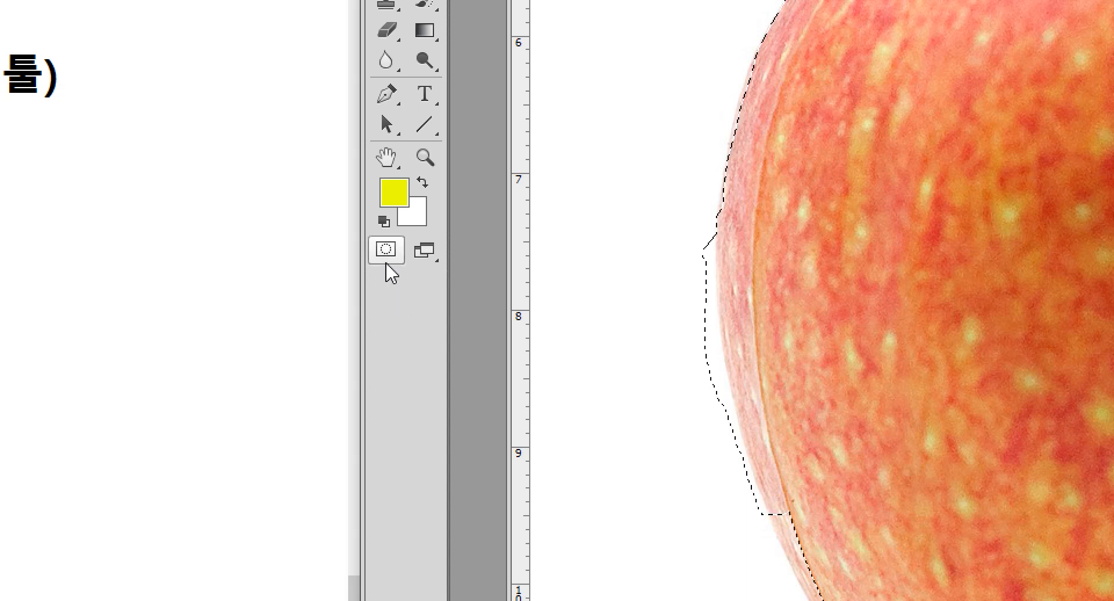
Toggle Quick Mask mode on and off to compare mask and selection outline, and leave it on
left_click(386, 254)
left_click(386, 254)
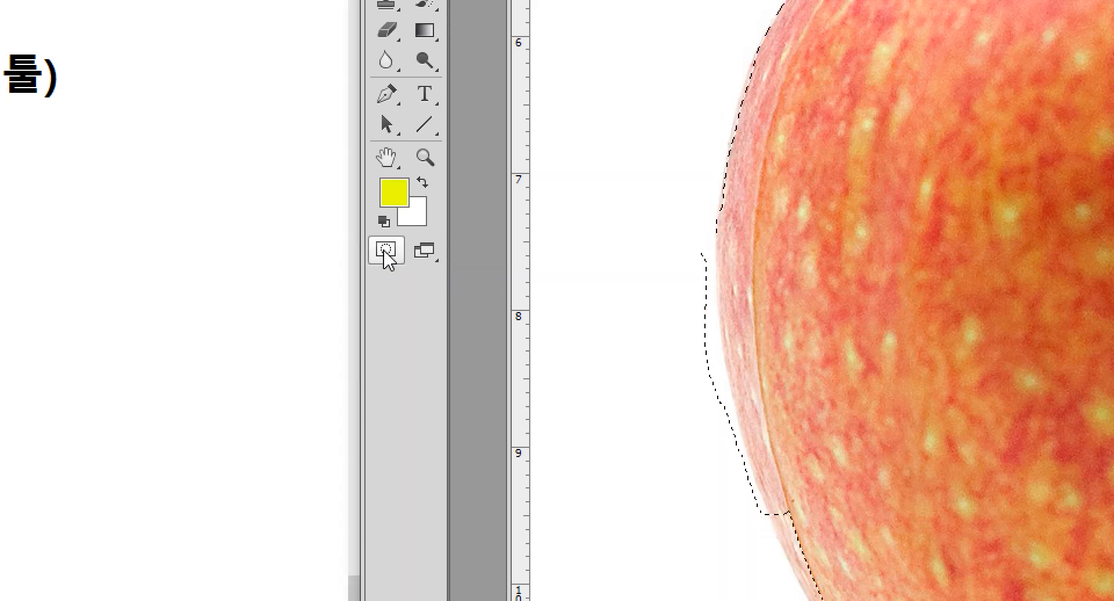
left_click(386, 254)
left_click(386, 254)
left_click(385, 250)
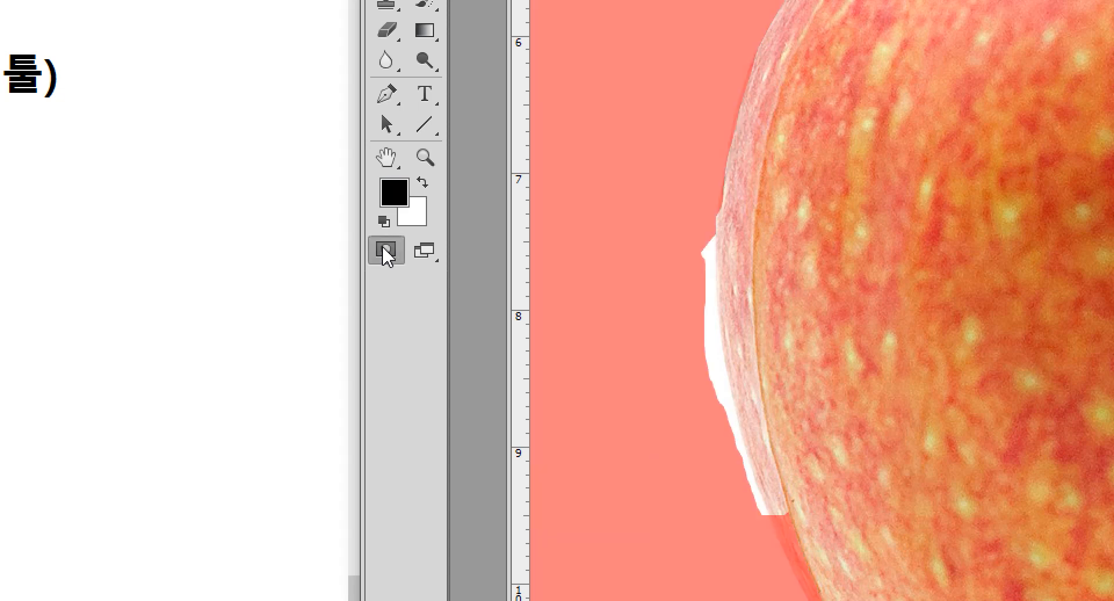
left_click(386, 252)
left_click(386, 253)
left_click(392, 248)
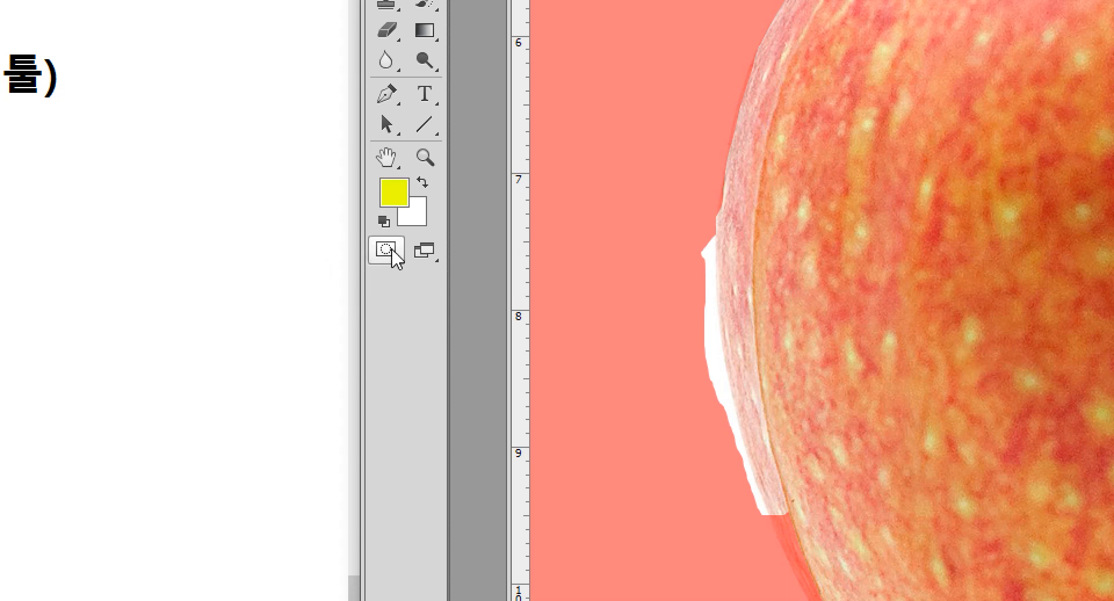
left_click(387, 250)
left_click(386, 251)
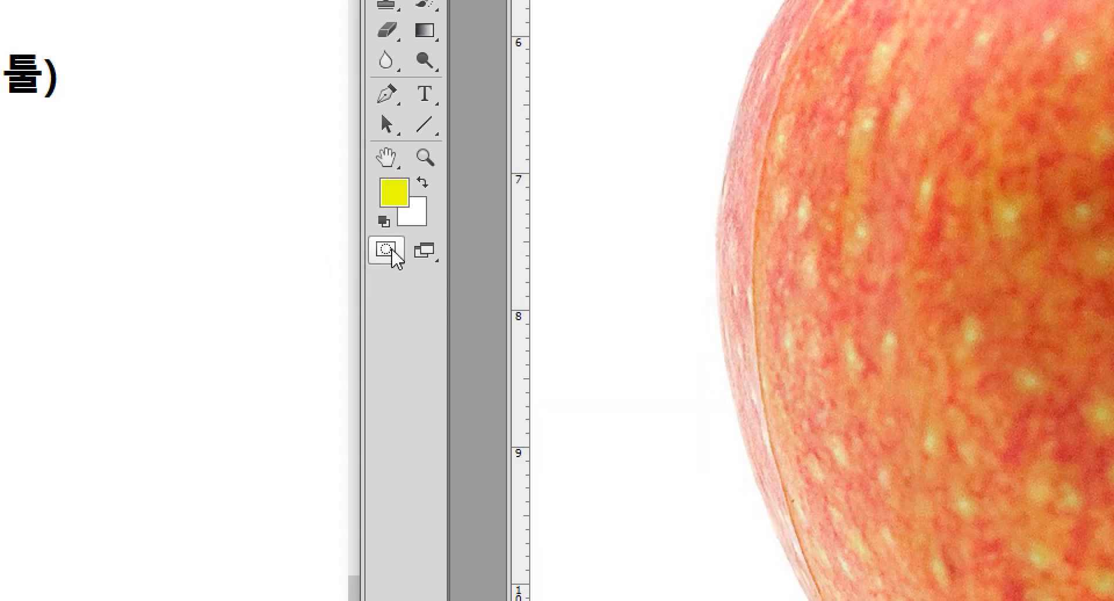
left_click(391, 248)
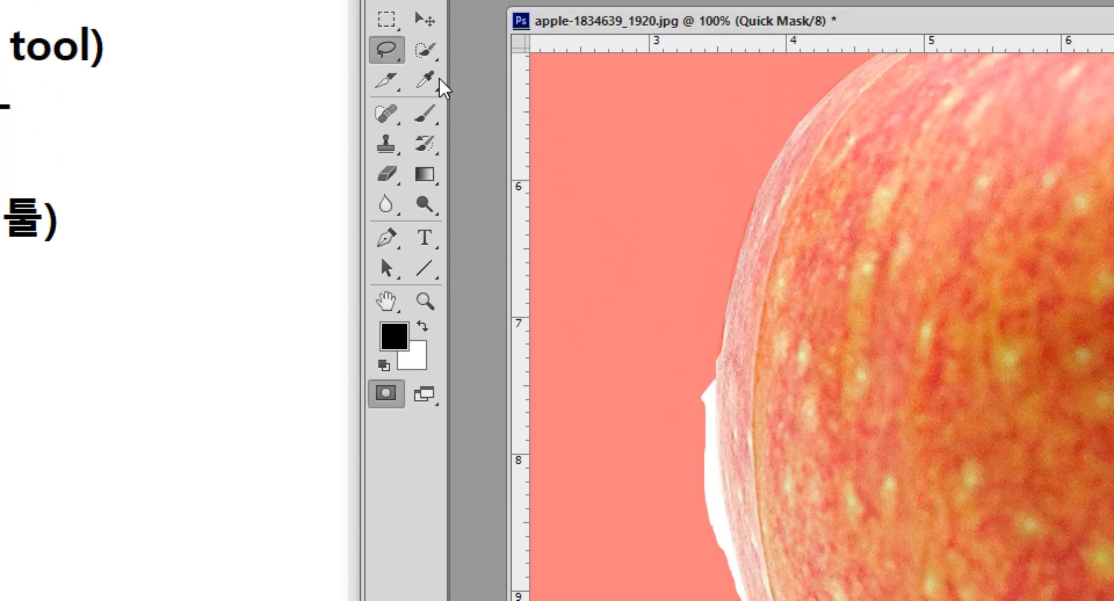
Choose the Brush tool, try larger and smaller tip sizes, and settle on a small tip with reduced hardness
left_click(429, 118)
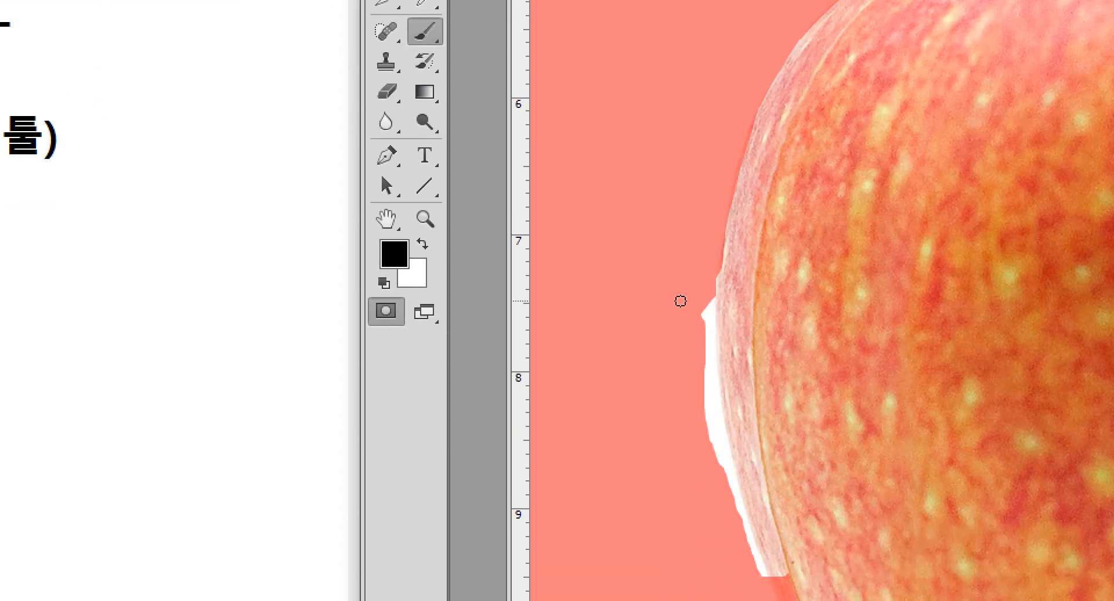
key("bracketright")
key("bracketright")
key("bracketright")
key("bracketright")
key("bracketright")
key("bracketleft")
key("bracketleft")
key("bracketleft")
key("bracketleft")
key("bracketright")
key("bracketright")
key("bracketright")
key("bracketright")
key("bracketright")
key("bracketright")
key("bracketright")
key("bracketright")
key("bracketleft")
key("bracketleft")
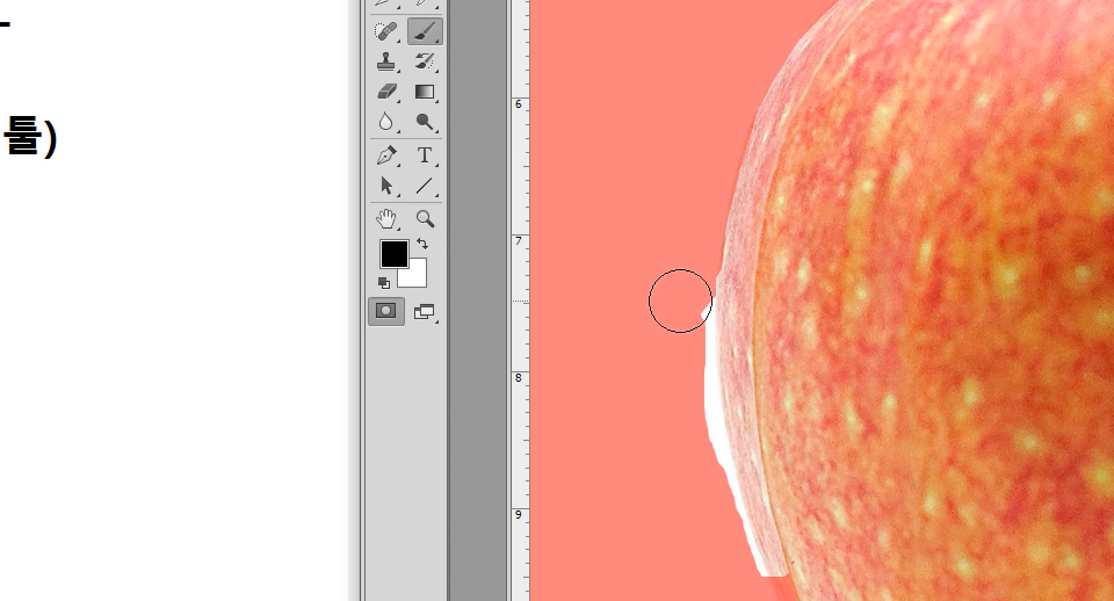
key("bracketleft")
key("bracketleft")
key("bracketleft")
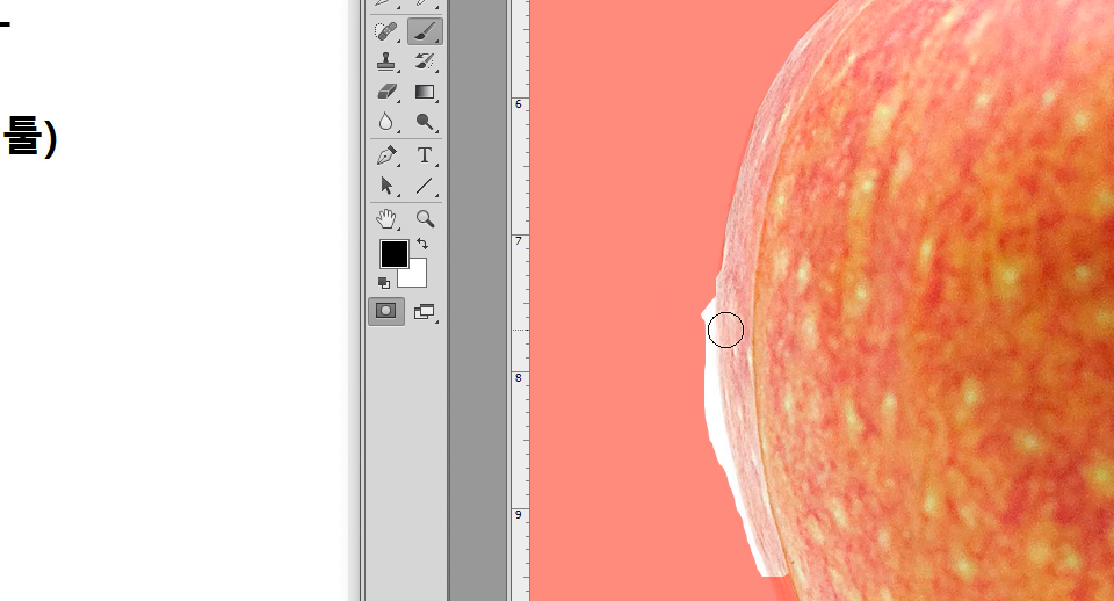
key("shift+bracketleft")
key("shift+bracketleft")
key("shift+bracketleft")
key("shift+bracketleft")
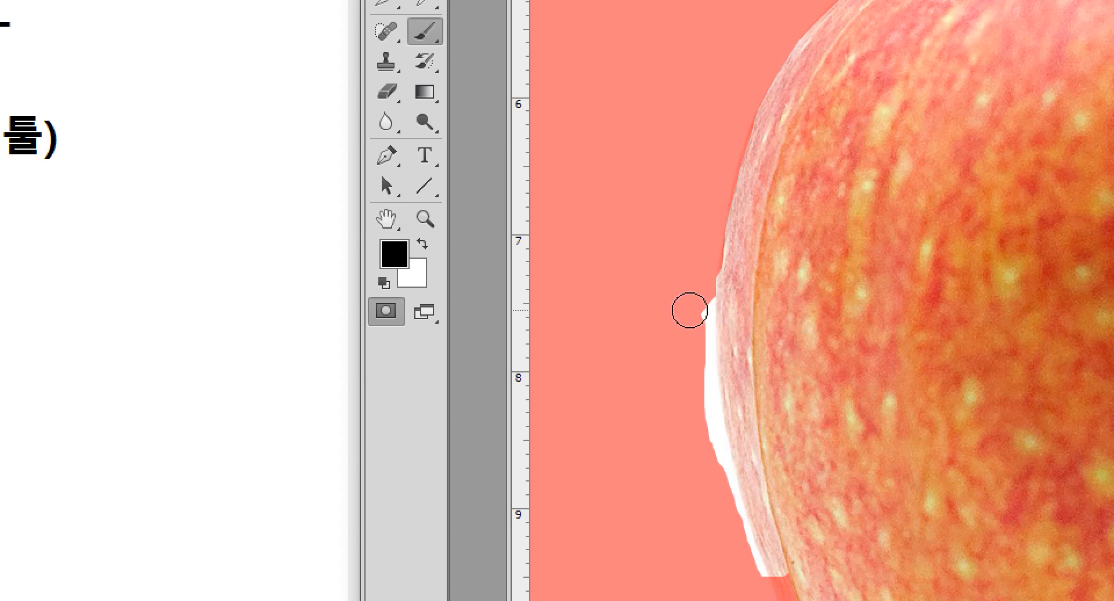
Mask the white margin outside the apple's left edge with black strokes of a progressively smaller brush, undoing one stroke
mouse_move(695, 297)
left_mouse_down()
mouse_move(695, 343)
mouse_move(684, 308)
mouse_move(685, 335)
mouse_move(696, 312)
left_mouse_up()
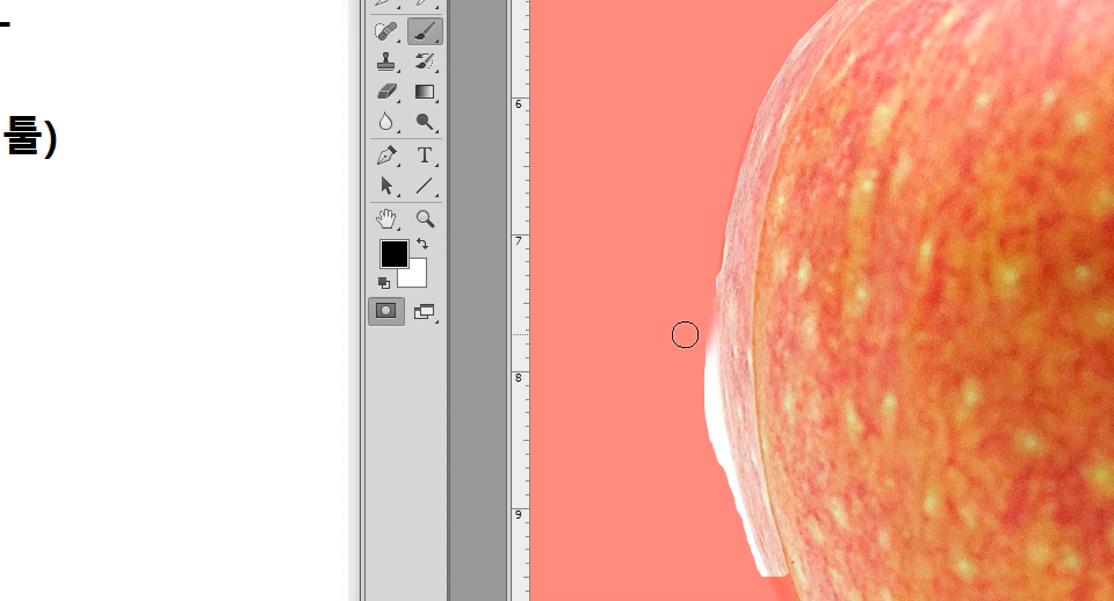
key("bracketleft")
key("bracketleft")
key("bracketleft")
left_click_drag(701, 363, 713, 373)
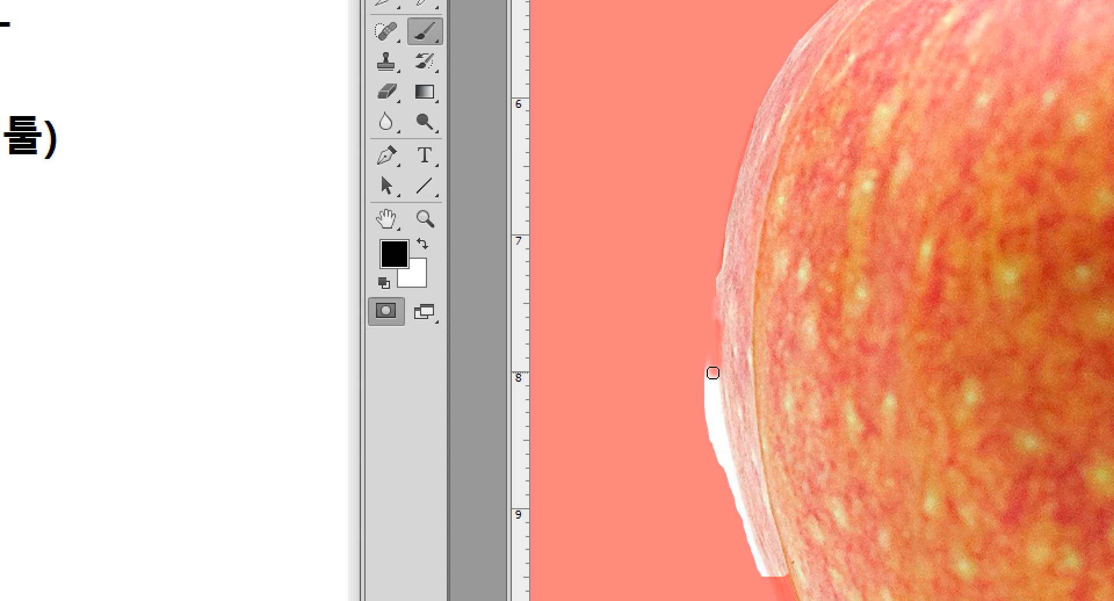
key("ctrl+z")
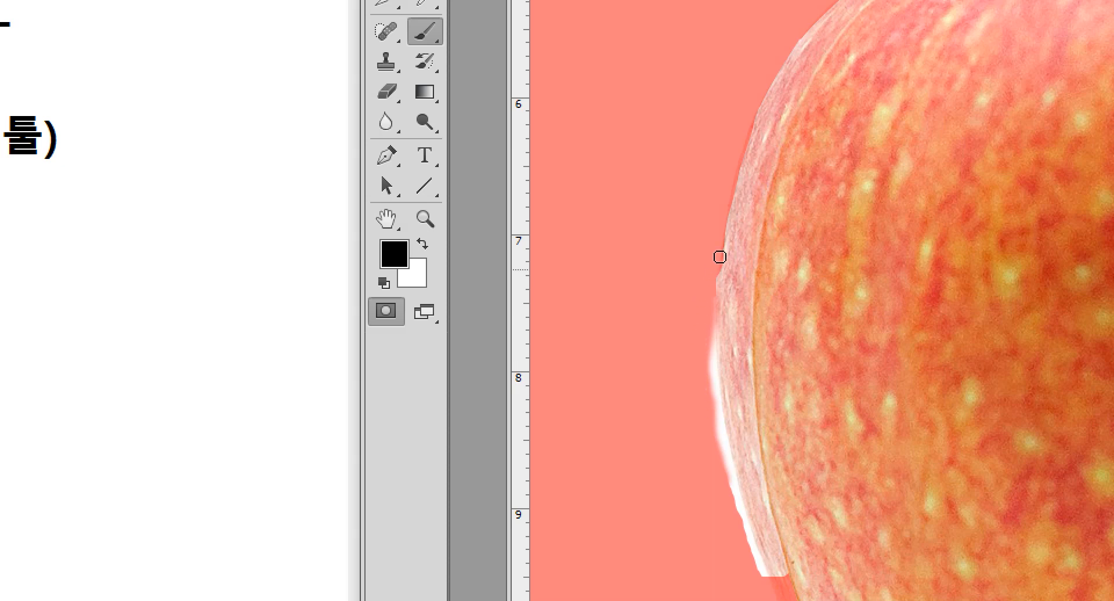
mouse_move(705, 302)
left_mouse_down()
mouse_move(711, 410)
mouse_move(741, 521)
left_mouse_up()
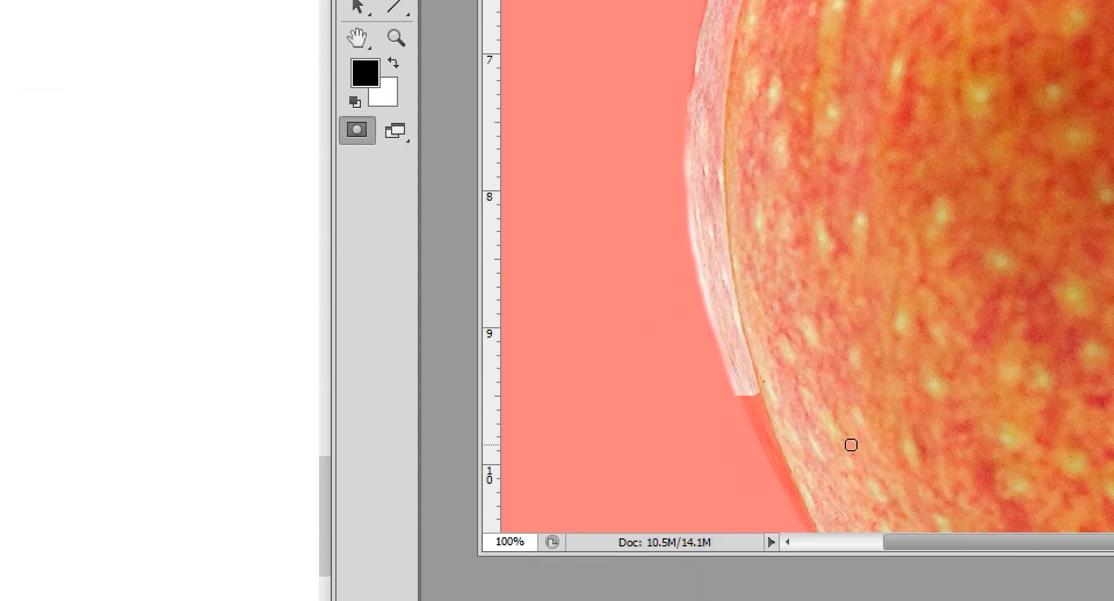
Erase the Quick Mask overlay along the apple's lower-left edge with the Eraser tool, down the strip below the already unmasked area
left_click_drag(879, 450, 790, 298)
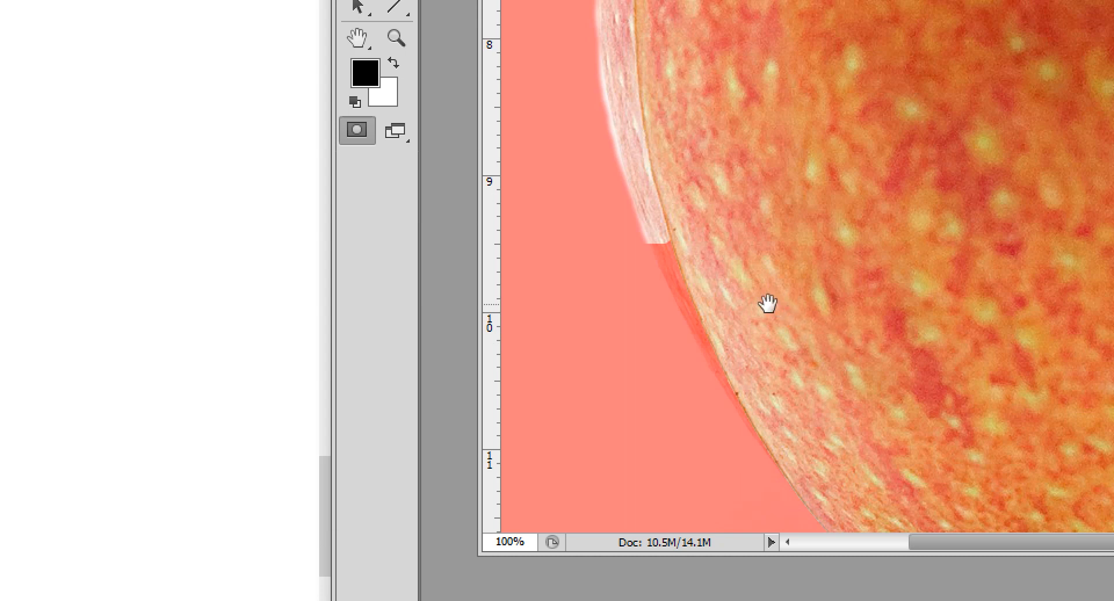
left_click_drag(766, 301, 729, 258)
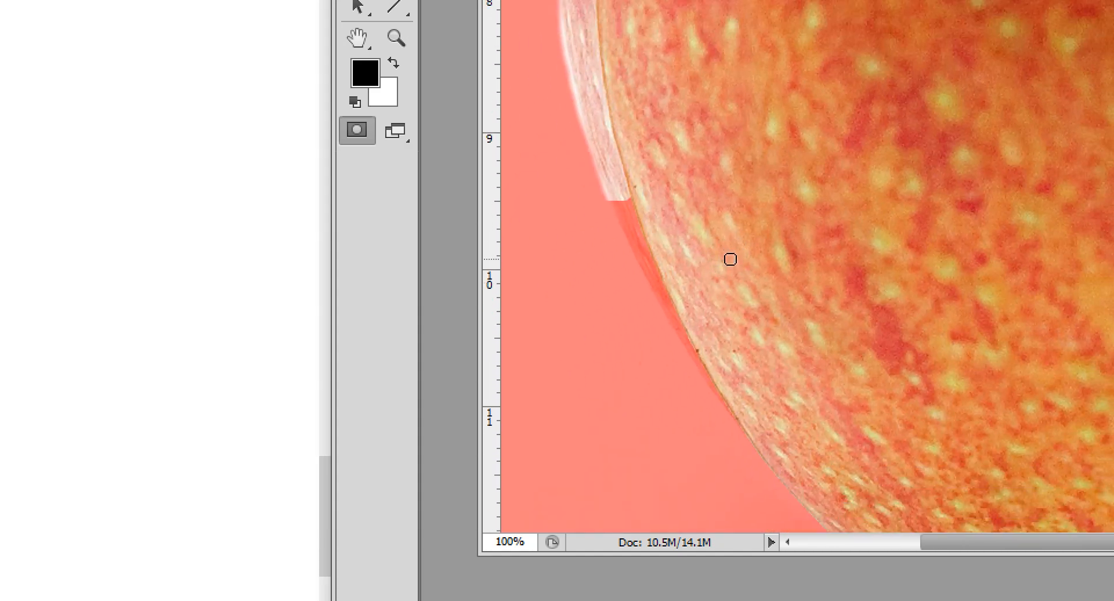
left_click_drag(708, 303, 688, 231)
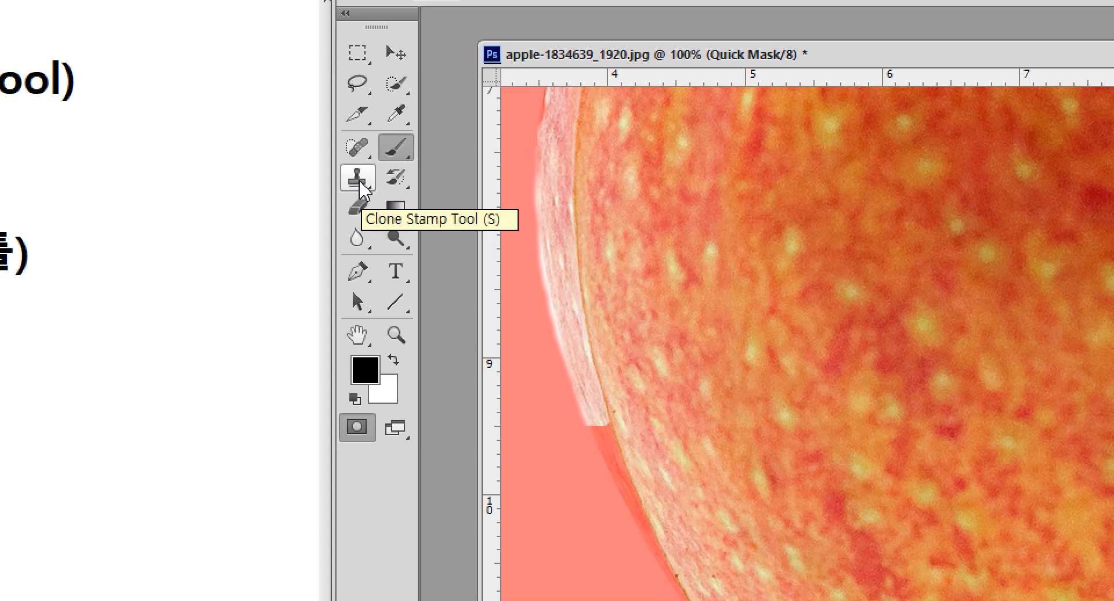
left_click(358, 209)
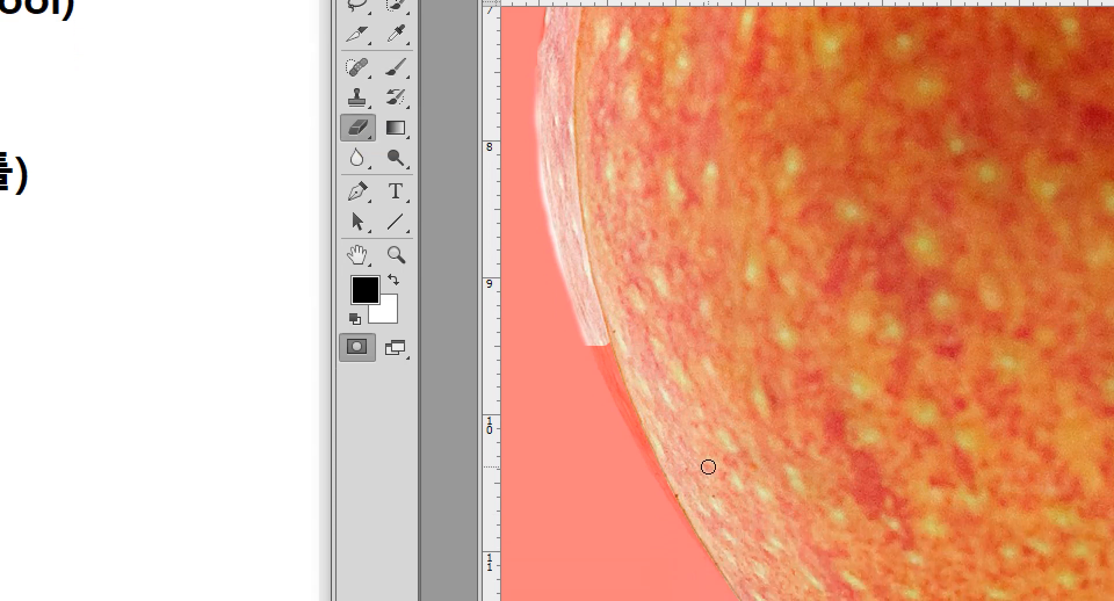
left_click_drag(709, 380, 671, 216)
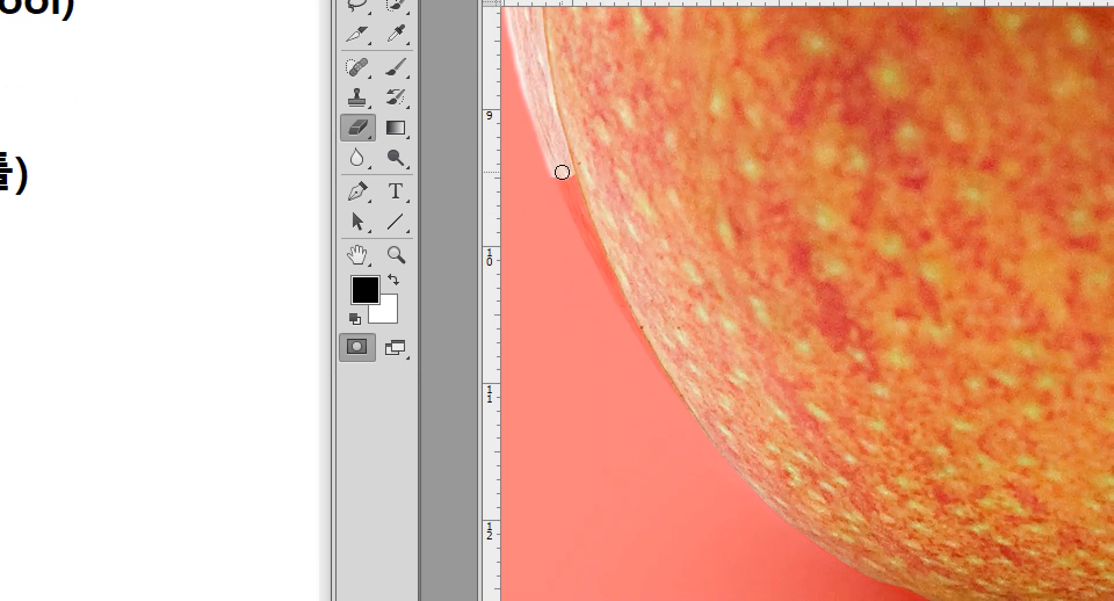
mouse_move(580, 206)
left_mouse_down()
mouse_move(577, 174)
mouse_move(581, 213)
mouse_move(567, 177)
mouse_move(630, 312)
mouse_move(677, 377)
left_mouse_up()
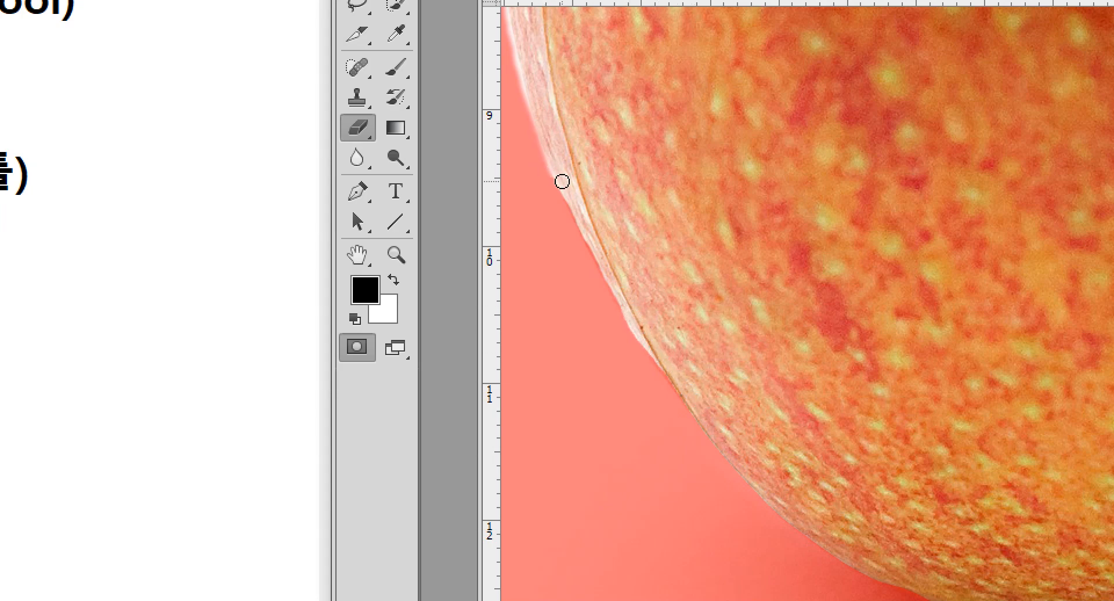
mouse_move(572, 199)
left_mouse_down()
mouse_move(650, 337)
mouse_move(683, 375)
mouse_move(714, 381)
left_mouse_up()
Erase the mask overlay covering the apple's lower-right edge with the Eraser
left_click_drag(791, 368, 716, 311)
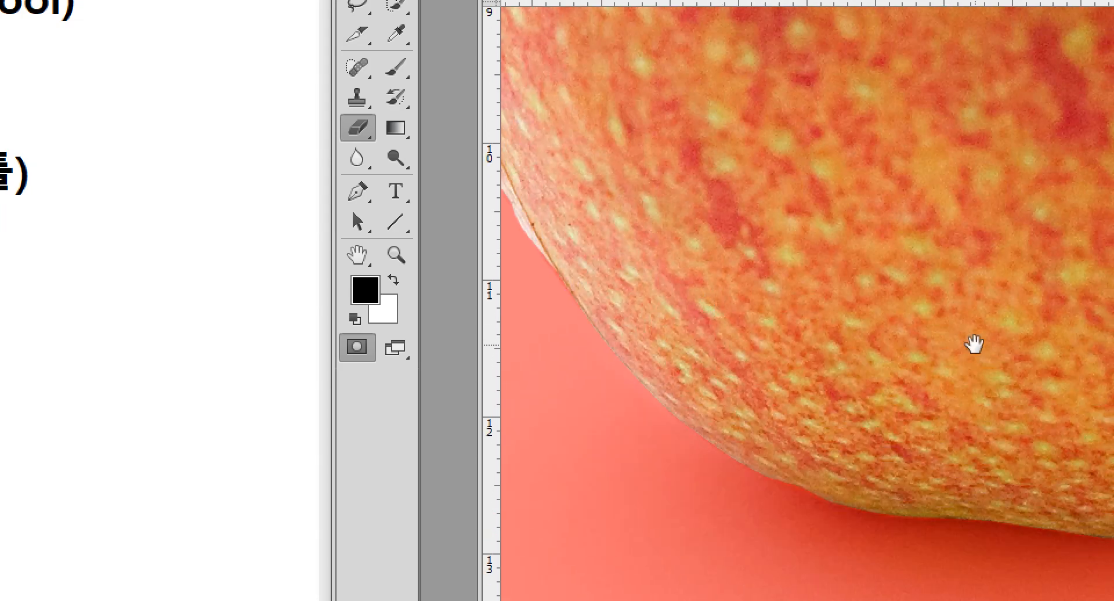
left_click_drag(972, 343, 717, 261)
left_click_drag(975, 294, 721, 343)
left_click_drag(775, 195, 743, 340)
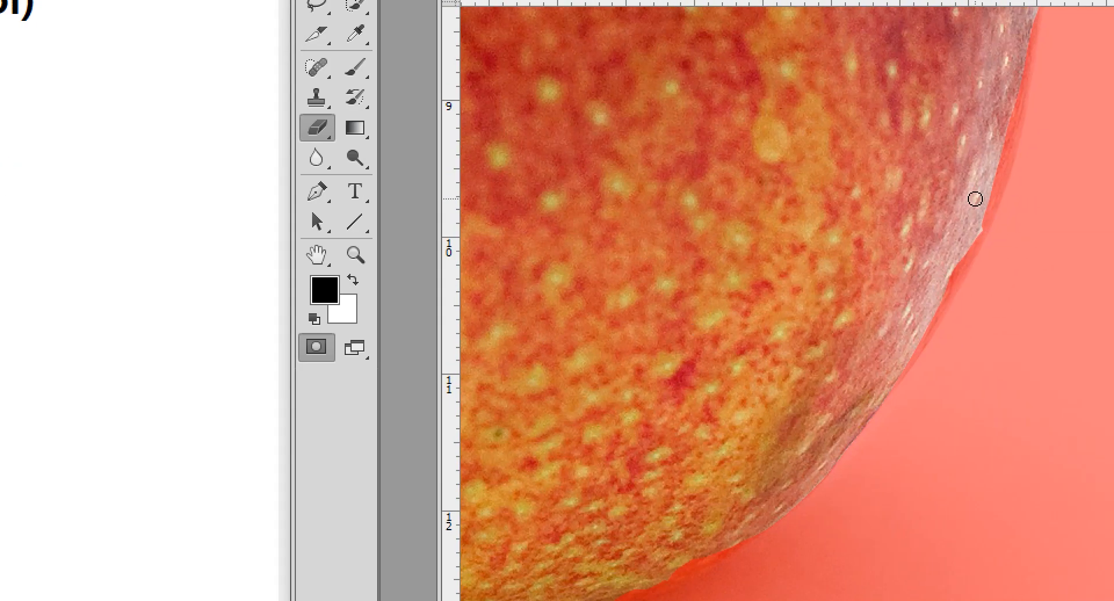
left_click_drag(969, 240, 942, 294)
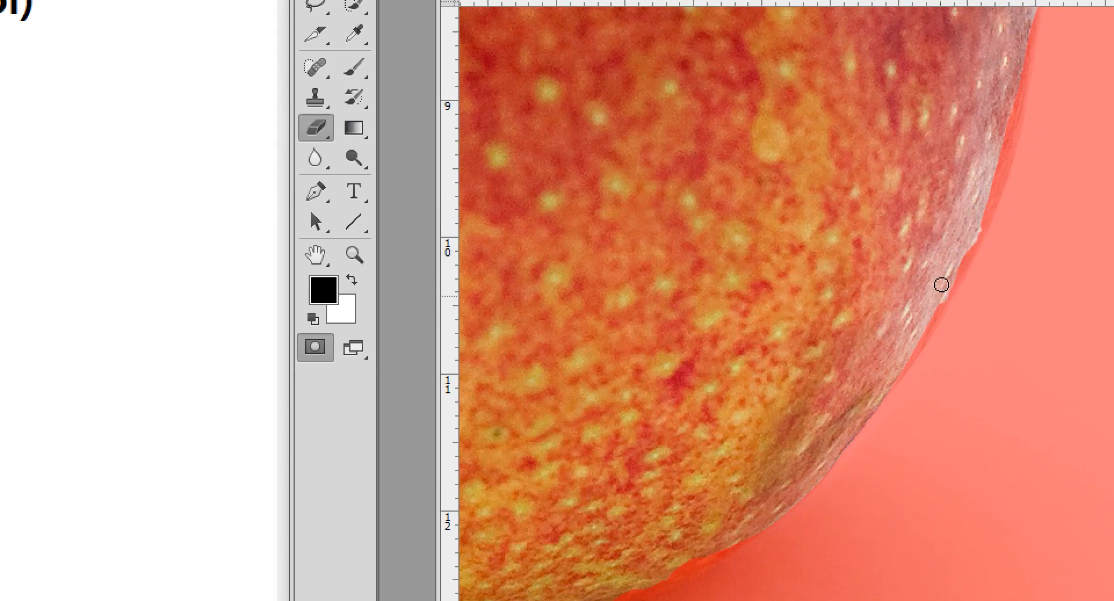
mouse_move(968, 240)
left_mouse_down()
mouse_move(919, 351)
mouse_move(874, 400)
left_mouse_up()
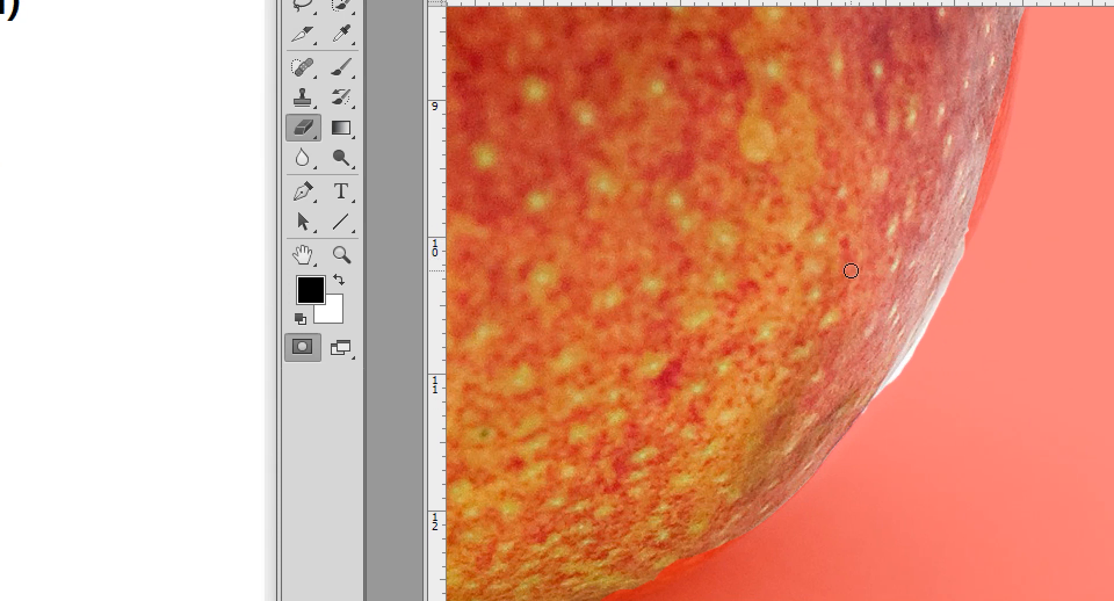
Mask the white margin just outside the apple's lower-right edge with black Brush strokes
key("b")
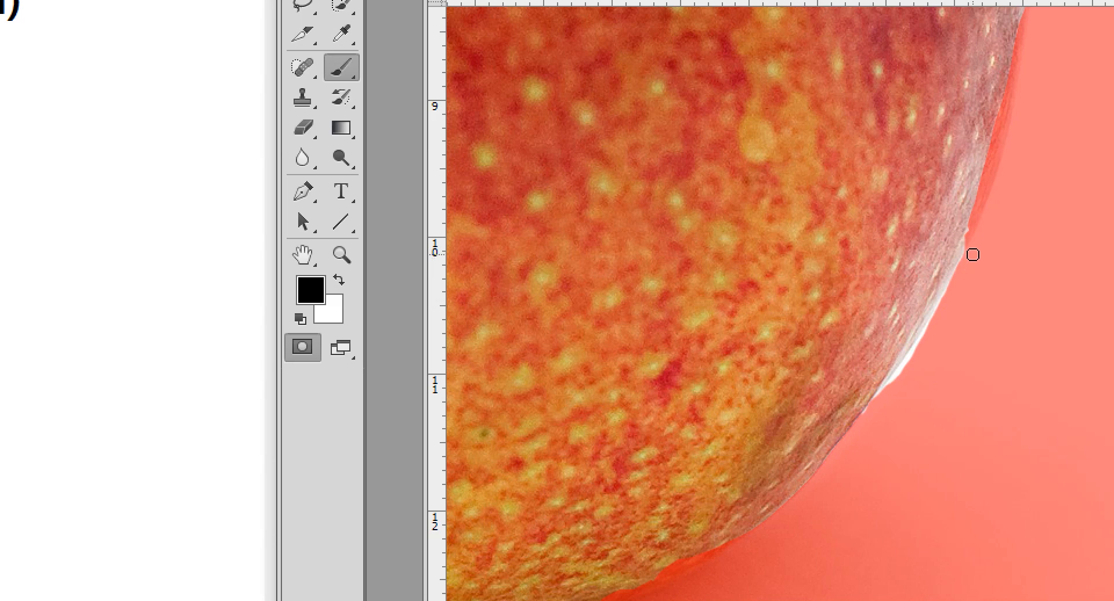
left_click_drag(953, 282, 886, 401)
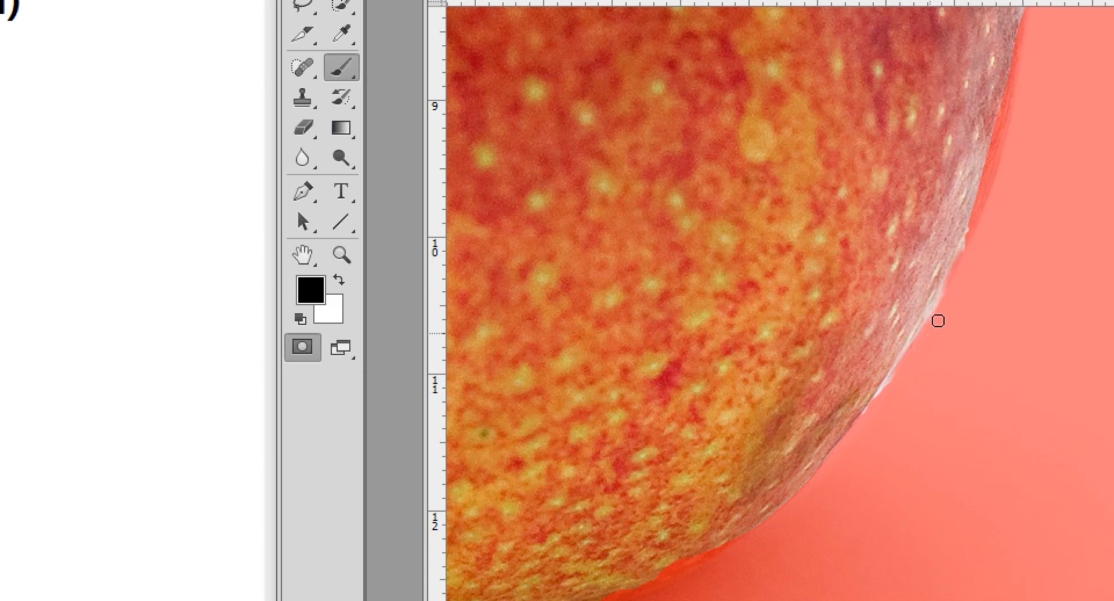
left_click_drag(956, 282, 863, 422)
Erase the leftover mask overlay along the apple's right edge below its widest point
key("e")
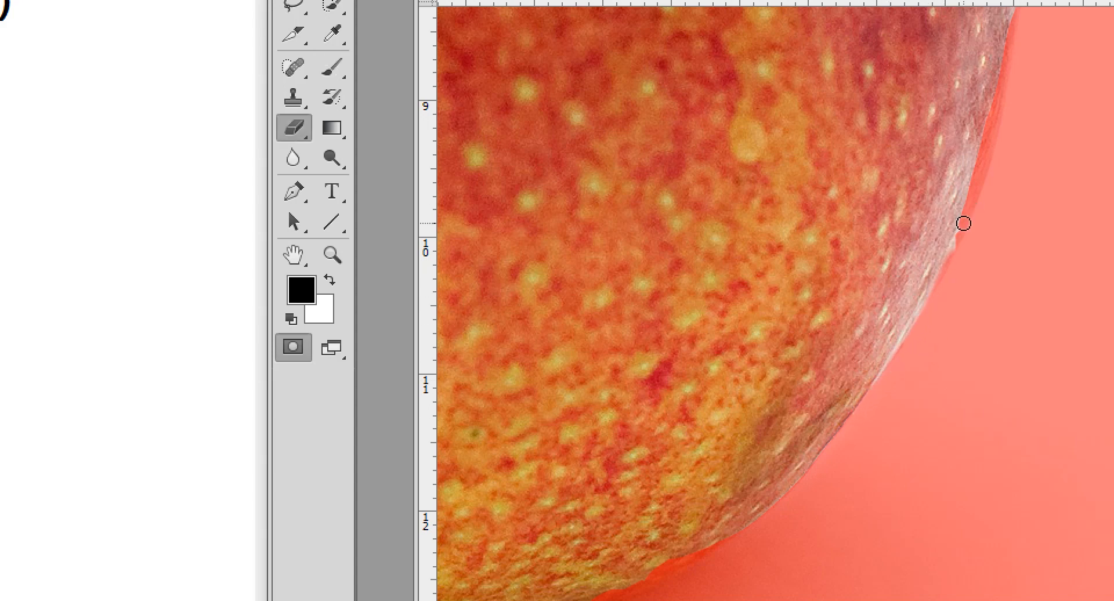
mouse_move(969, 216)
left_mouse_down()
mouse_move(969, 206)
mouse_move(926, 232)
mouse_move(820, 318)
left_mouse_up()
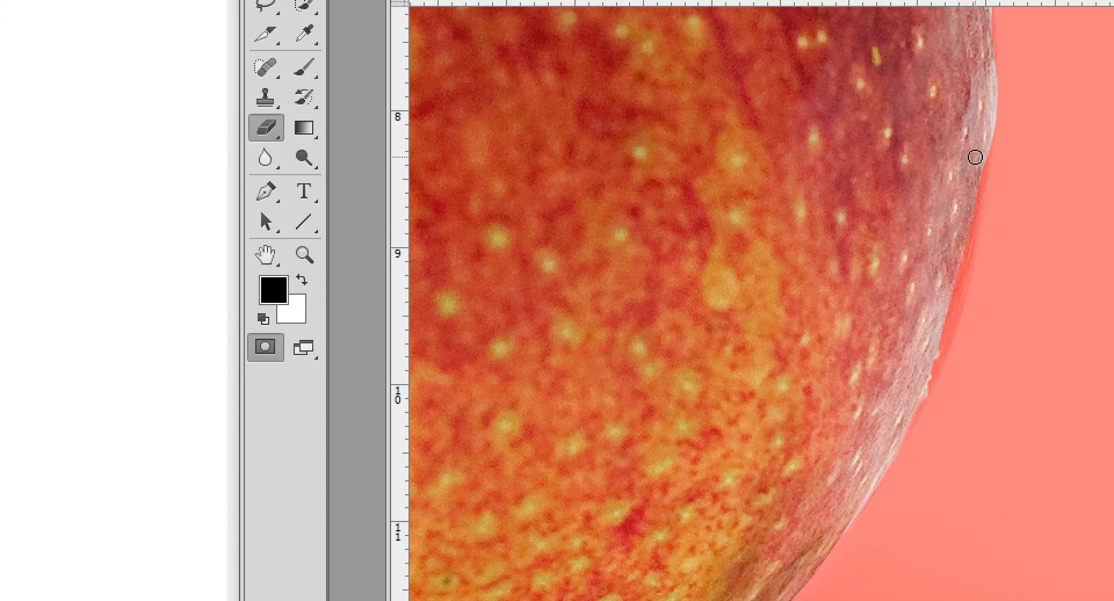
mouse_move(975, 154)
left_mouse_down()
mouse_move(917, 392)
mouse_move(950, 305)
mouse_move(977, 166)
mouse_move(895, 412)
mouse_move(915, 375)
left_mouse_up()
Erase the mask overlay covering the apple's upper-right shoulder up to its top curve
key("space")
left_click_drag(1029, 190, 934, 390)
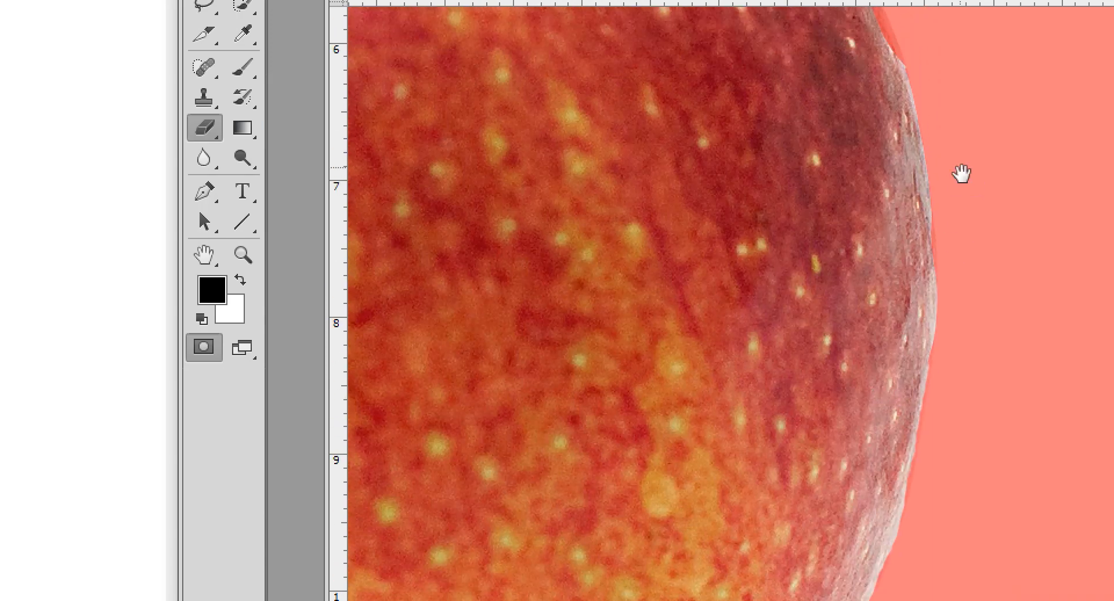
left_click_drag(1016, 67, 1039, 258)
left_click_drag(978, 183, 972, 271)
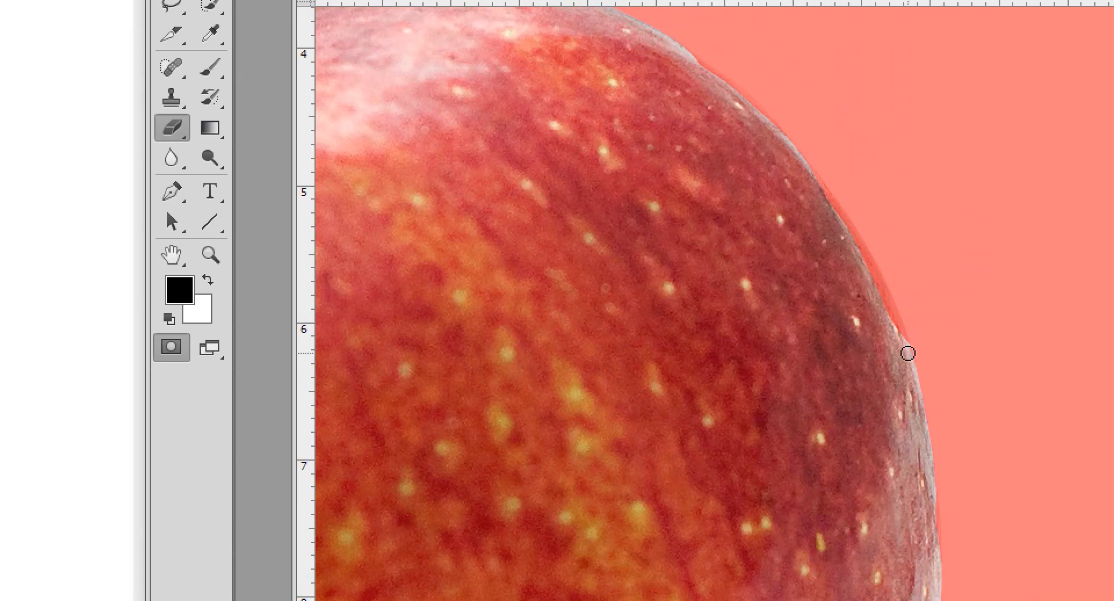
mouse_move(900, 353)
left_mouse_down()
mouse_move(856, 238)
mouse_move(785, 168)
left_mouse_up()
key("space")
left_click_drag(699, 131, 880, 353)
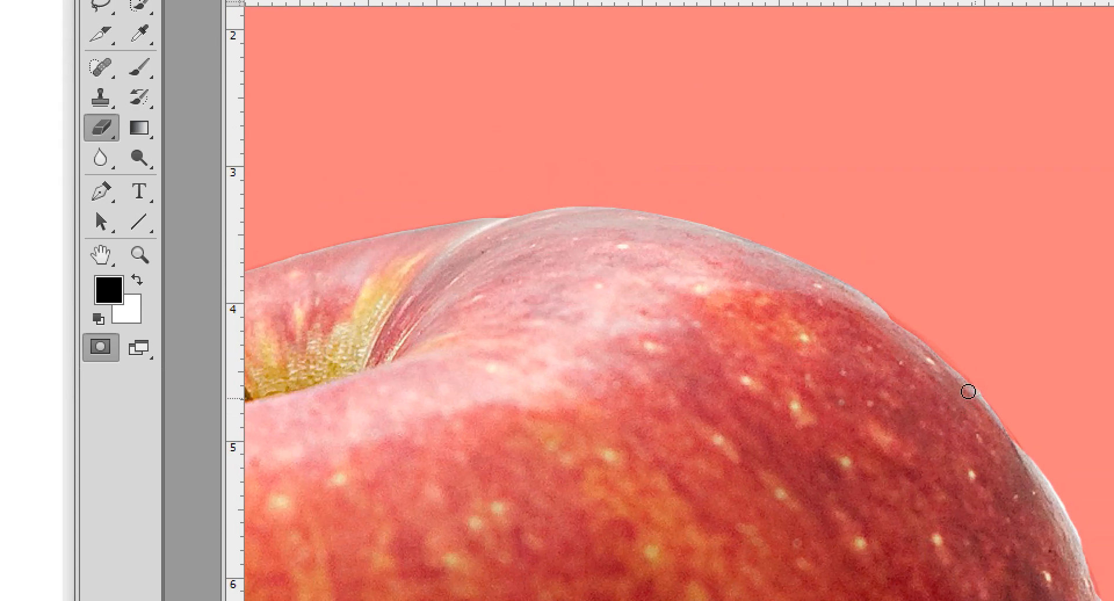
left_click_drag(877, 312, 959, 380)
Toggle Quick Mask mode off and on to compare the mask with the selection outline of the whole apple, and leave it off
key("space")
mouse_move(896, 399)
left_mouse_down()
mouse_move(864, 323)
mouse_move(833, 378)
mouse_move(858, 415)
mouse_move(847, 336)
left_mouse_up()
mouse_move(796, 472)
left_mouse_down()
mouse_move(472, 339)
mouse_move(519, 361)
mouse_move(556, 197)
left_mouse_up()
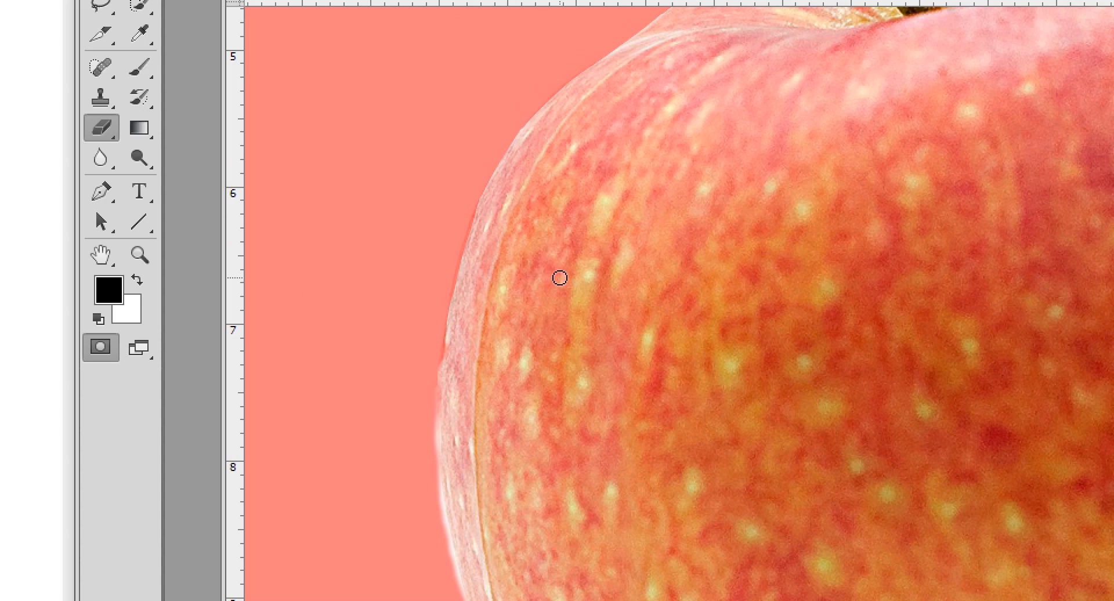
scroll(560, 278, "down", 5)
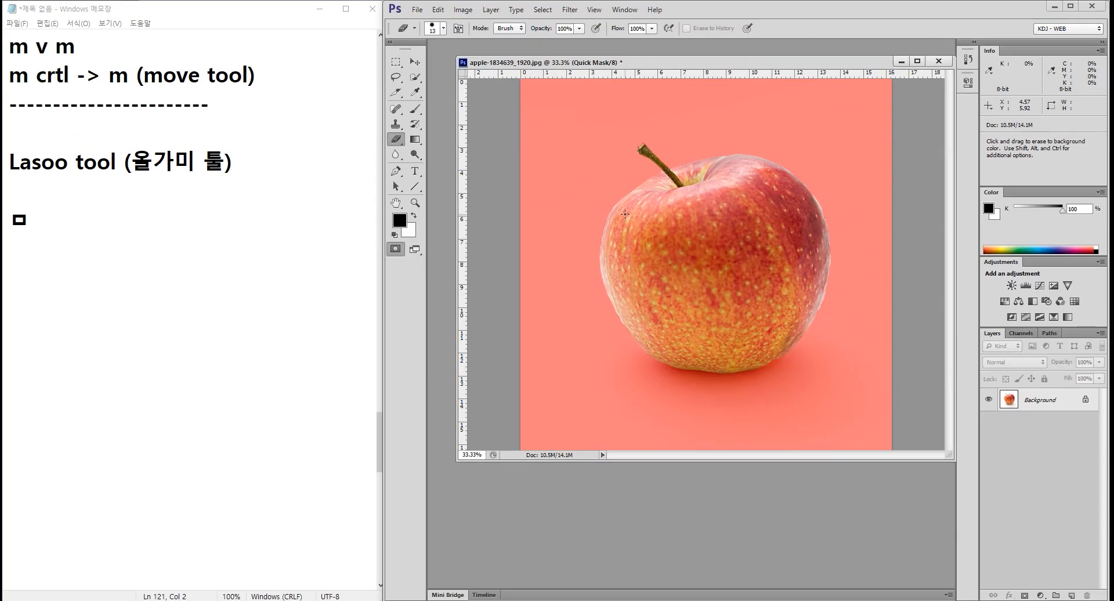
left_click(395, 250)
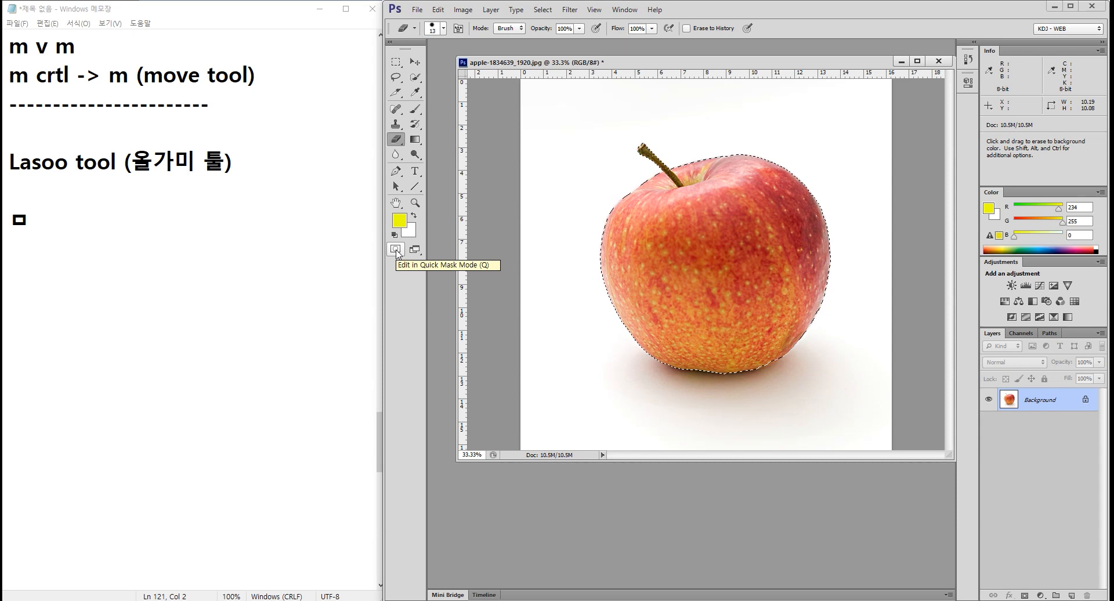
left_click(396, 250)
left_click(395, 248)
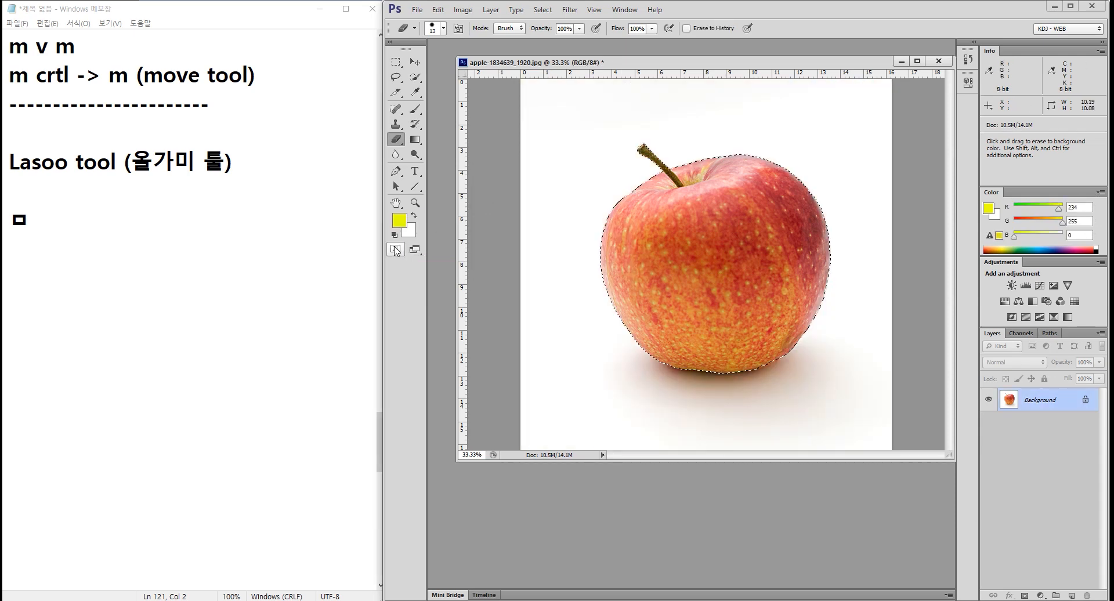
left_click(395, 249)
left_click(396, 249)
left_click(396, 250)
left_click(395, 250)
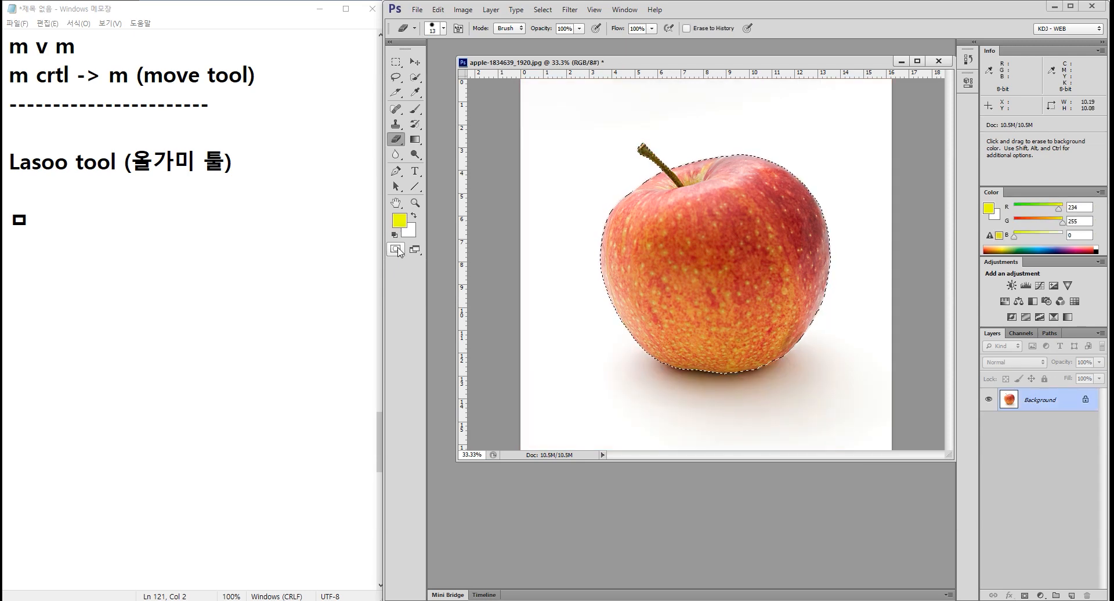
Copy the selected apple to a new layer and fill the Background layer with the yellow foreground colour
key("ctrl+j")
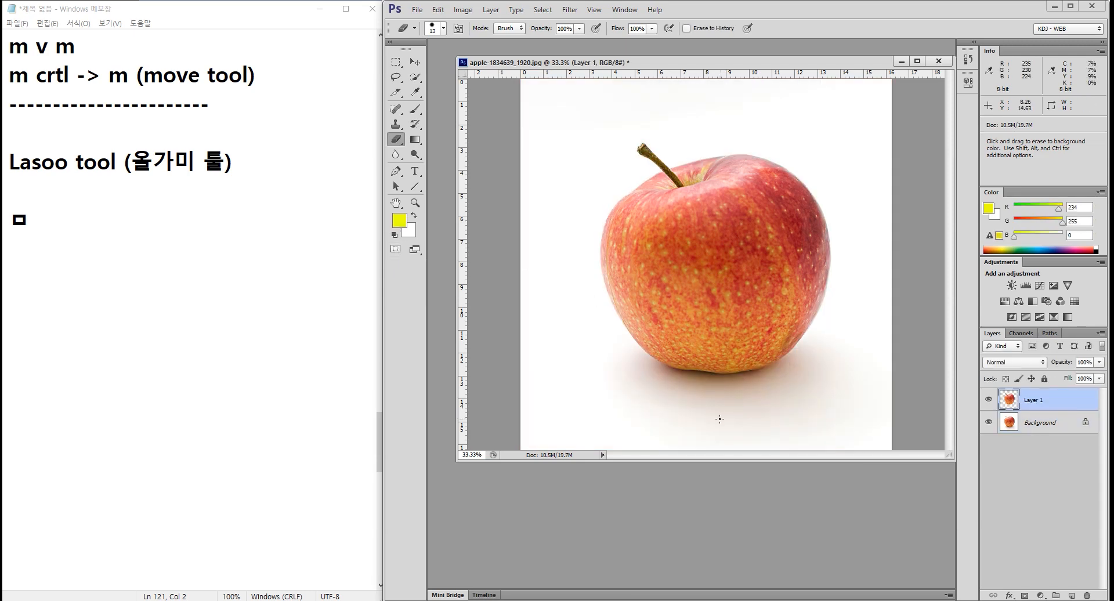
left_click(1036, 428)
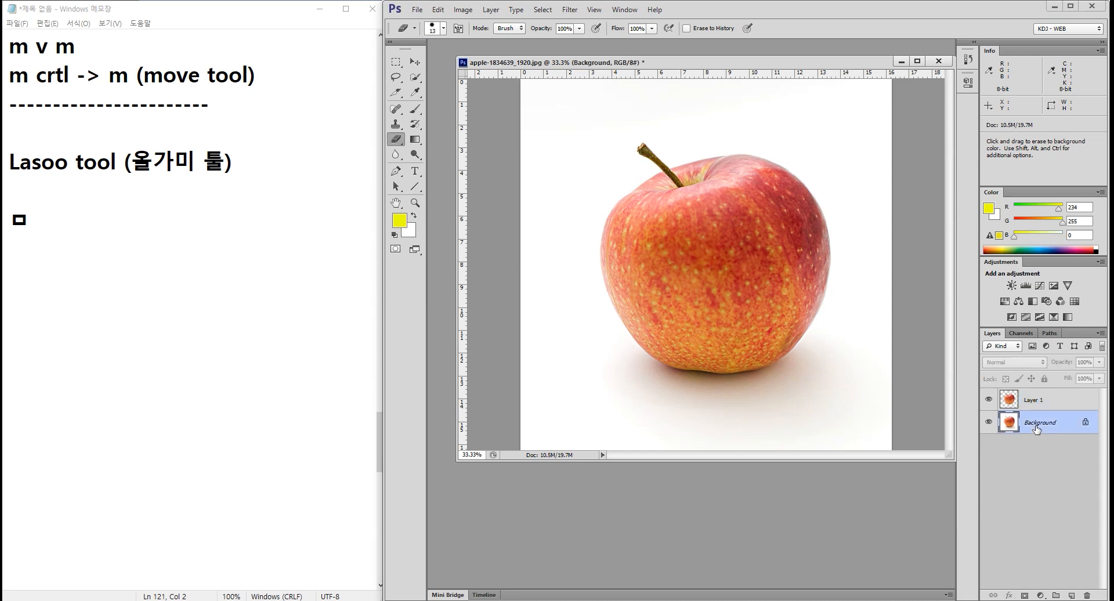
key("alt+BackSpace")
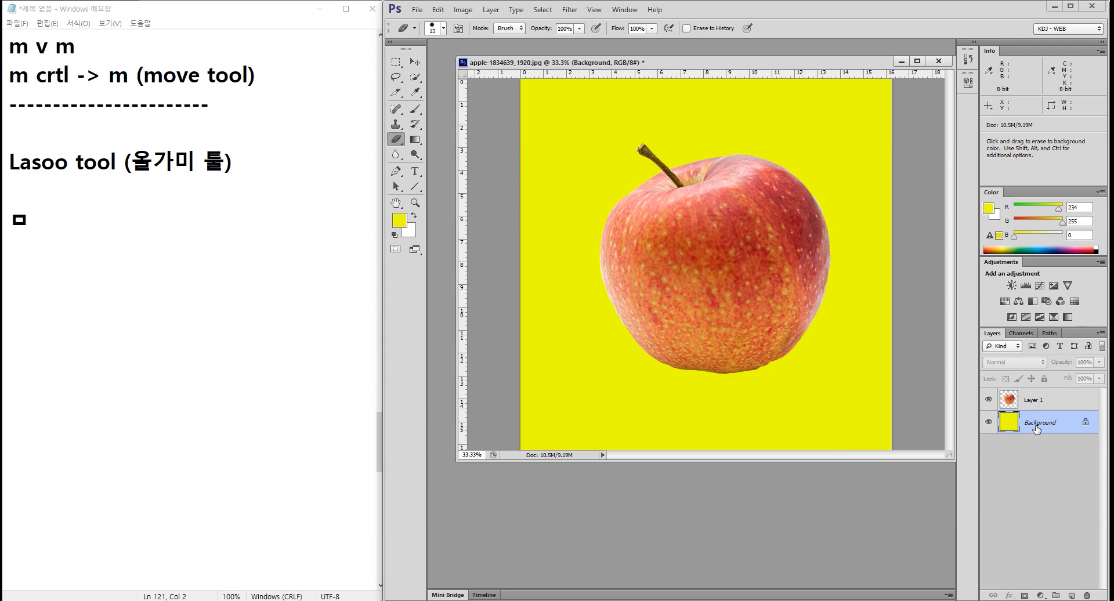
Revert the image to its last saved state and add the Notepad note "f12 - revert" with "(마지막 저장 위치로 이동)" on its own line
key("F12")
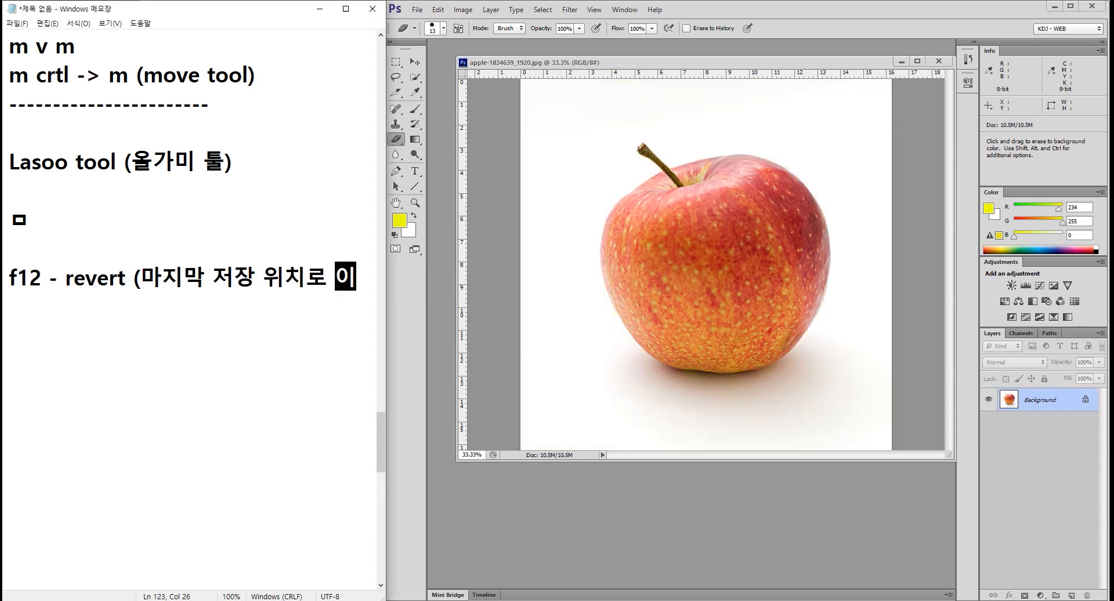
type("동)")
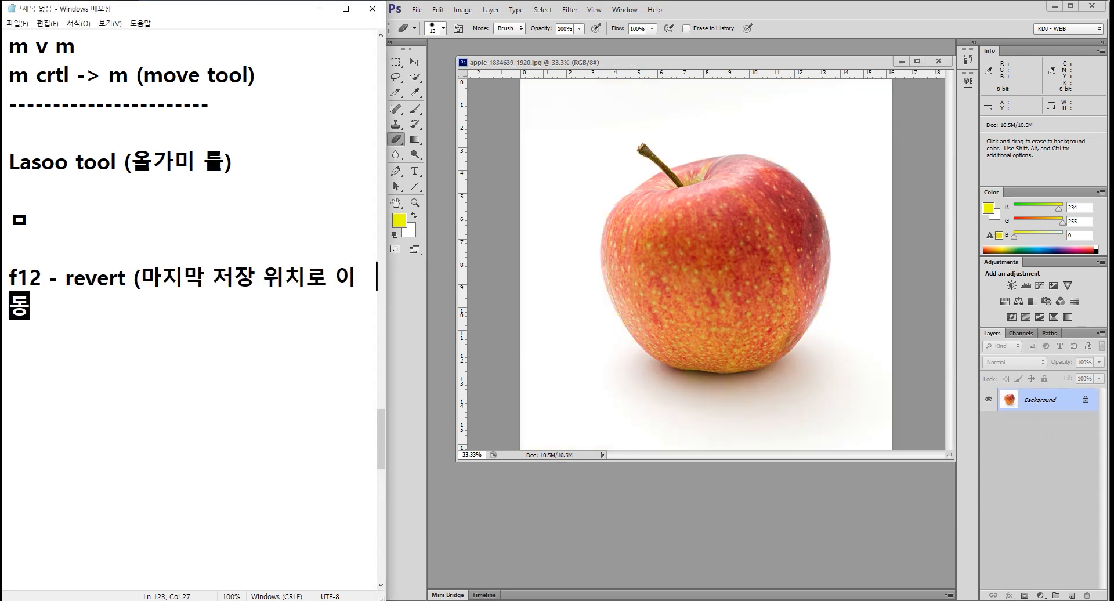
key("Return")
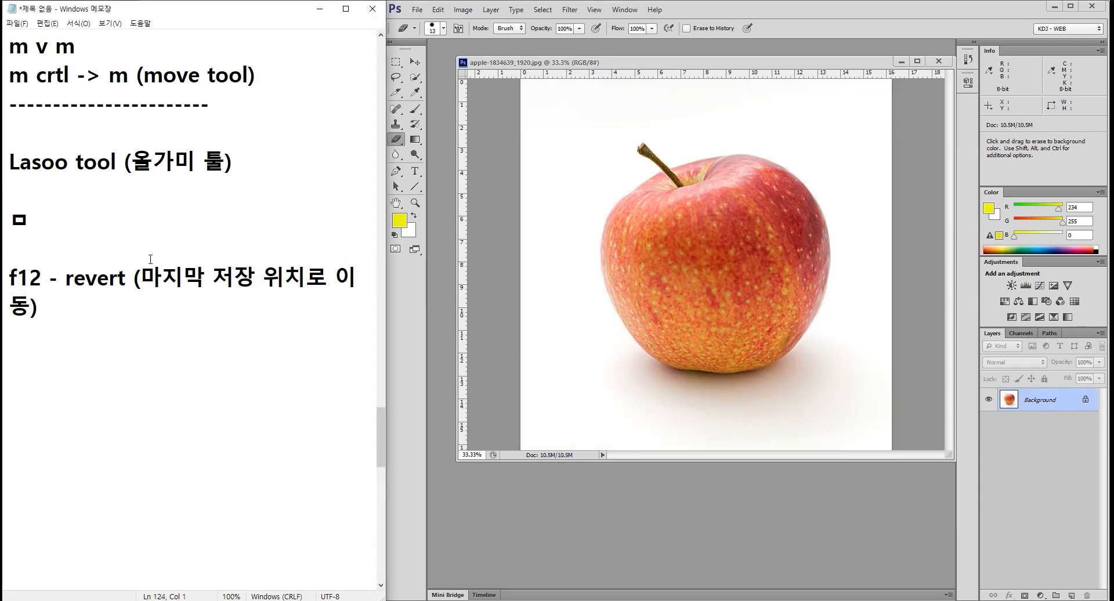
key("Return")
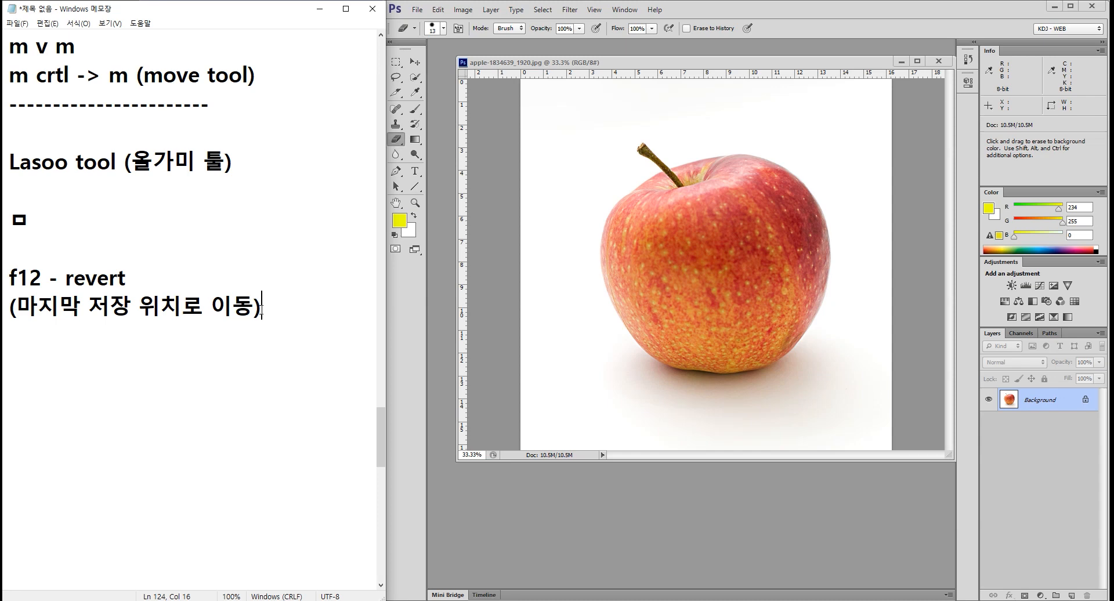
Choose the Quick Selection tool, start a selection at the apple's upper left and enlarge the brush tip to 175
left_click(416, 77)
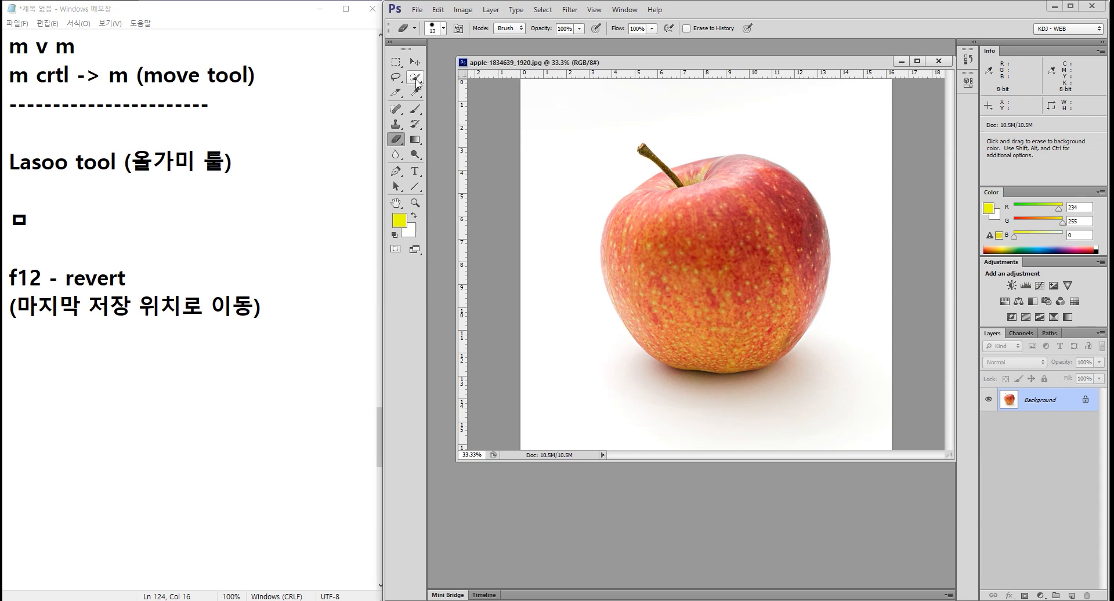
left_click(416, 79)
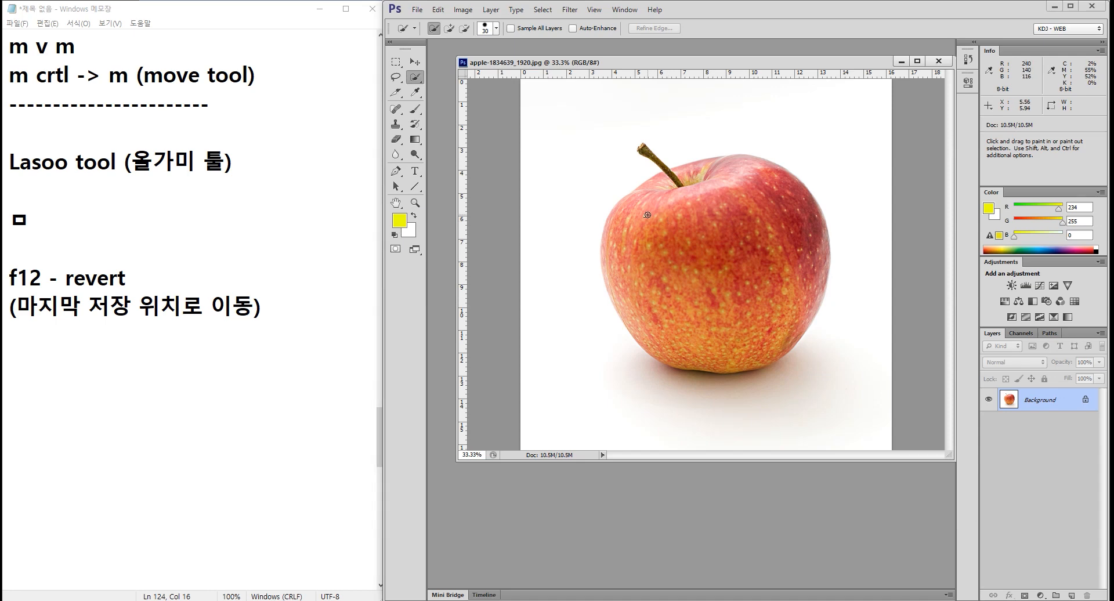
left_click(647, 214)
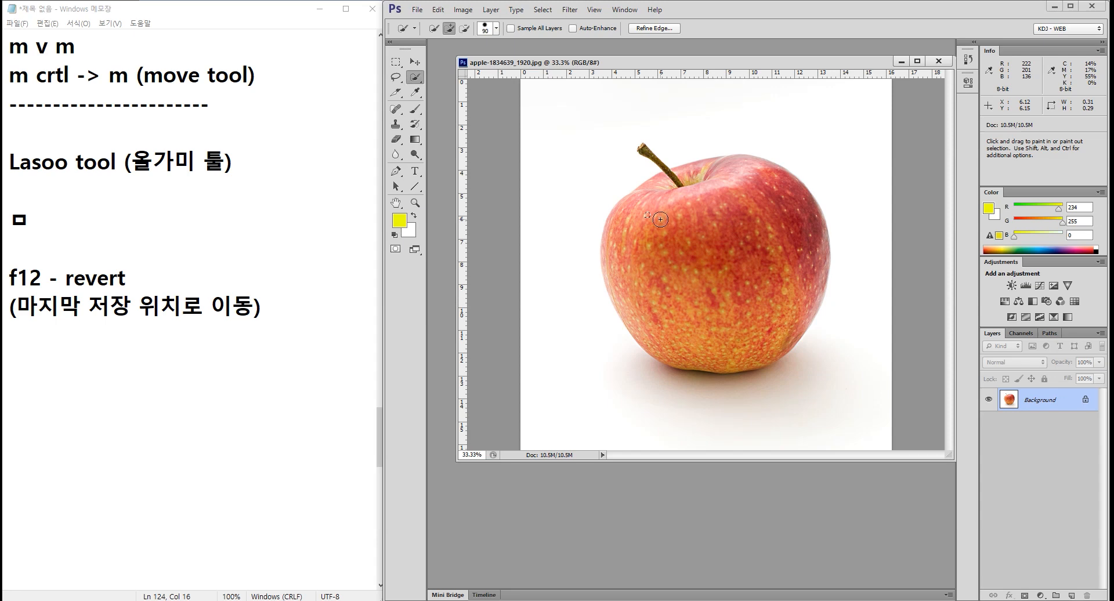
key("bracketright")
key("bracketright")
key("bracketleft")
key("bracketright")
key("bracketright")
Try extending the quick selection with short strokes over the apple's upper left, and clear the selection
mouse_move(656, 216)
left_mouse_down()
mouse_move(658, 200)
mouse_move(672, 225)
left_mouse_up()
mouse_move(690, 222)
left_mouse_down()
mouse_move(710, 200)
mouse_move(768, 186)
mouse_move(792, 229)
mouse_move(776, 294)
mouse_move(720, 330)
mouse_move(708, 304)
mouse_move(693, 304)
mouse_move(675, 236)
left_mouse_up()
key("ctrl+d")
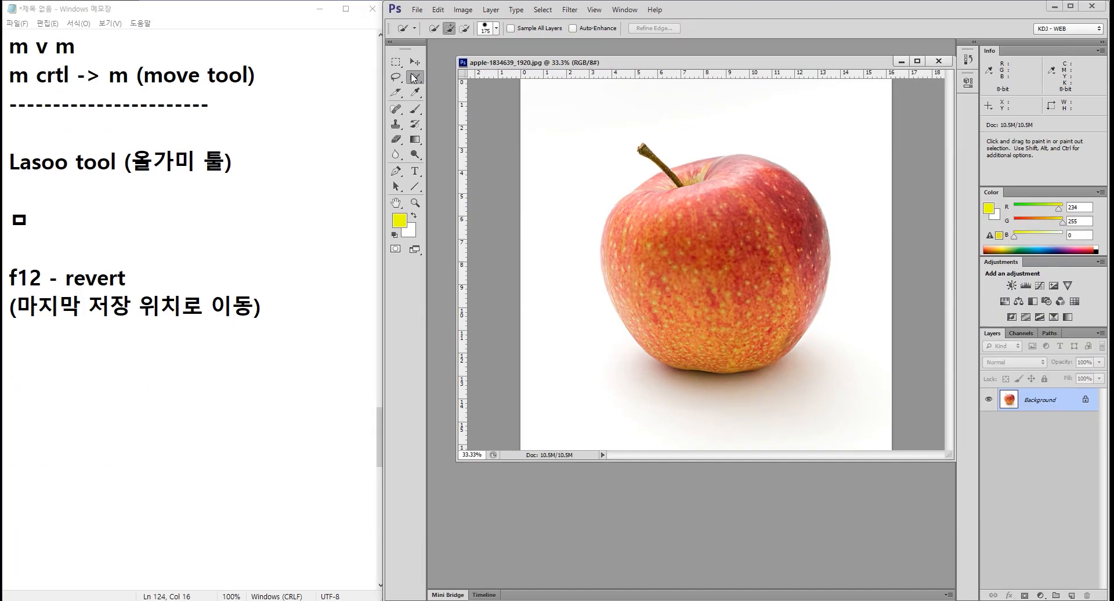
Select the whole apple body with Quick Selection strokes across its surface, using a brush tip of 250
key("bracketright")
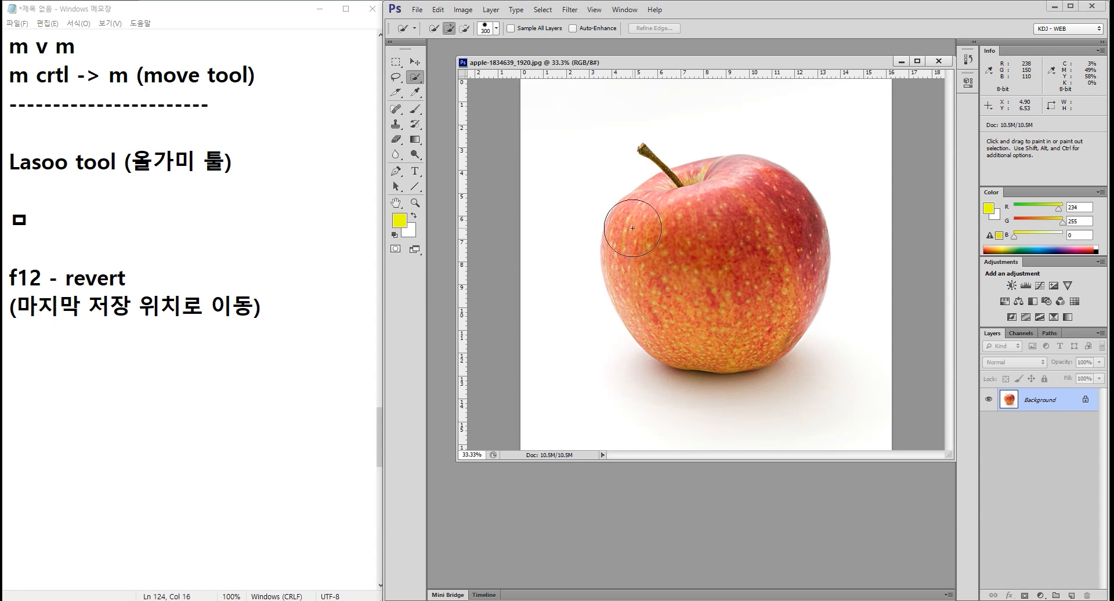
key("bracketright")
mouse_move(668, 217)
left_mouse_down()
mouse_move(736, 208)
mouse_move(762, 213)
mouse_move(765, 225)
mouse_move(764, 268)
mouse_move(695, 323)
left_mouse_up()
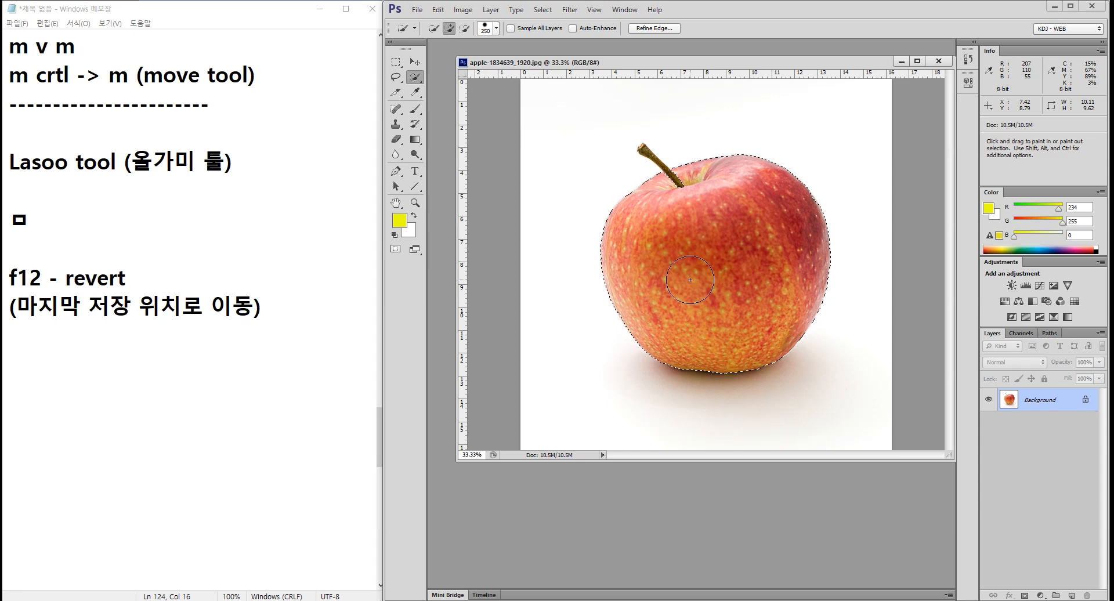
Try to add the stem to the apple selection and trim the spill around its base with a brush tip of 150
left_click(676, 180)
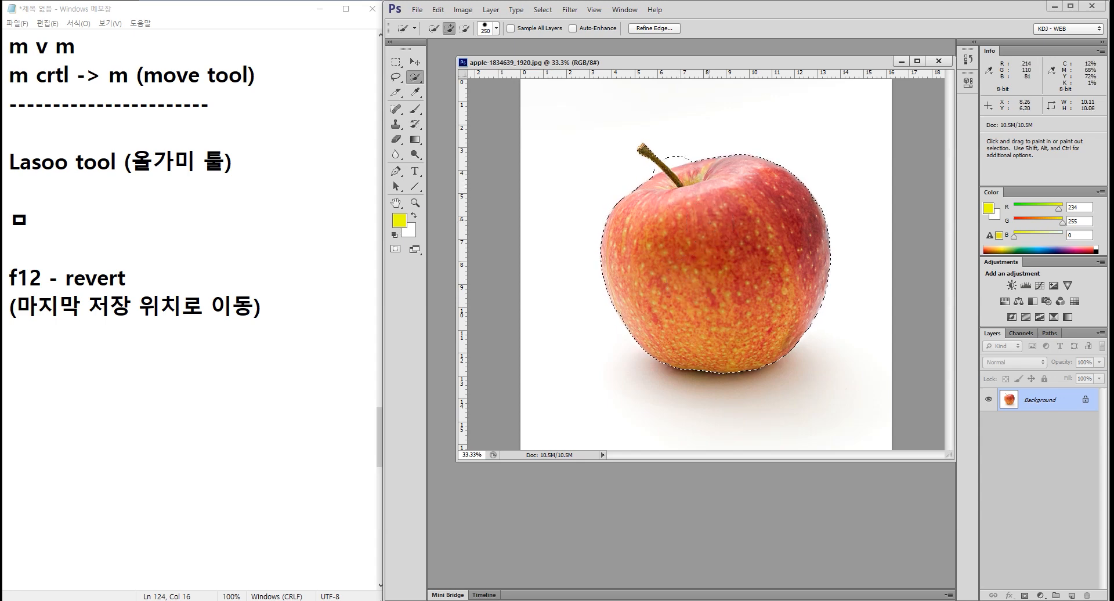
key("alt")
key("alt")
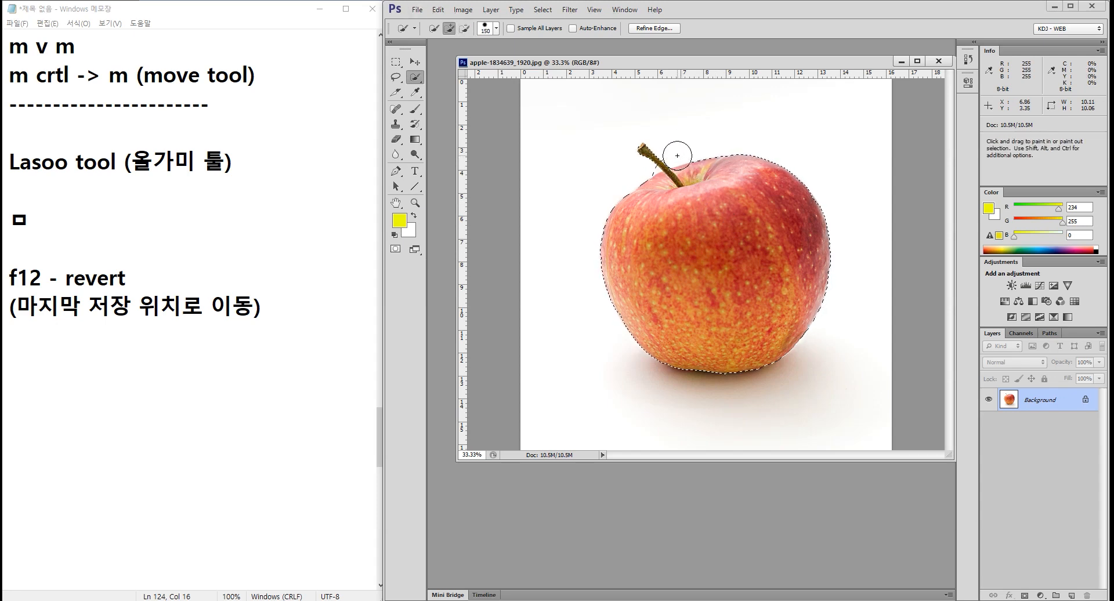
mouse_move(659, 173)
left_mouse_down()
mouse_move(695, 134)
mouse_move(714, 181)
left_mouse_up()
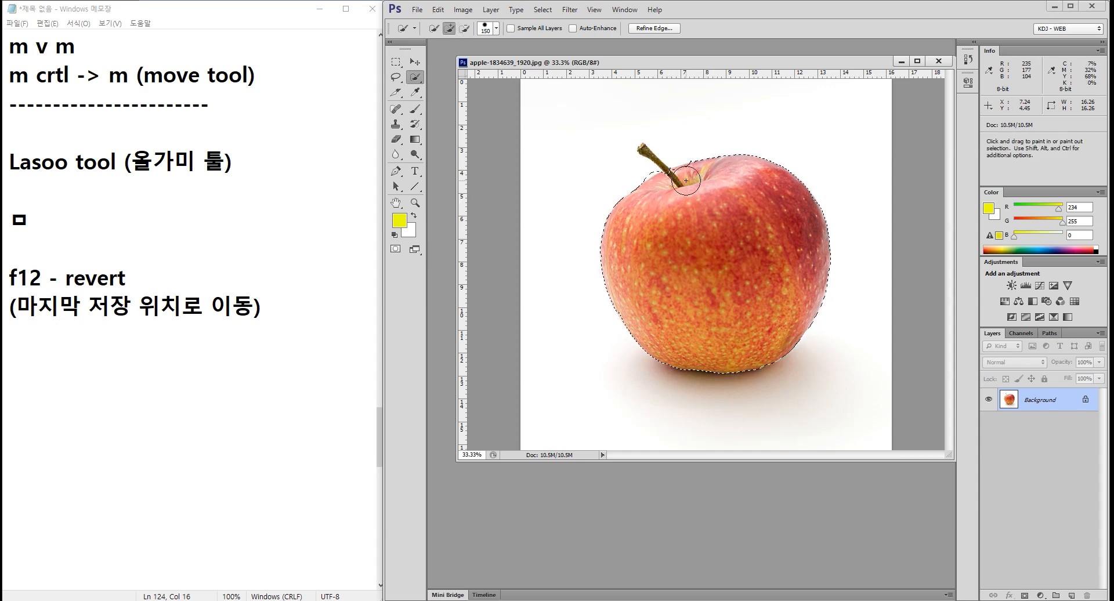
With a brush tip of 35, add the stem to the selection and subtract the white background selected beside the stem's base
scroll(676, 174, "up", 3)
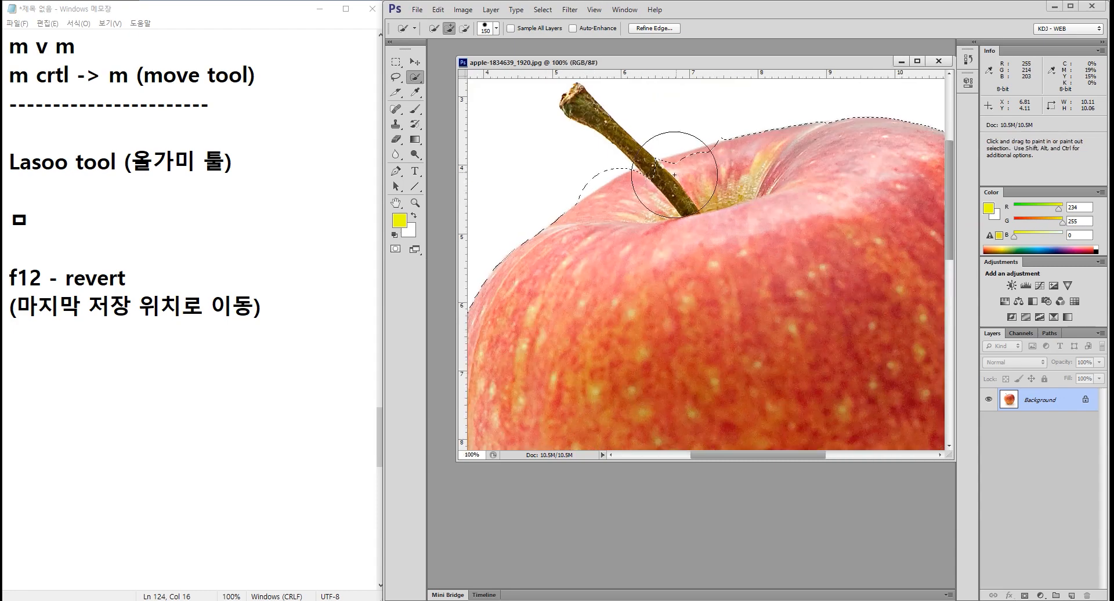
key("bracketleft")
key("bracketleft")
key("bracketleft")
left_click_drag(621, 140, 632, 149)
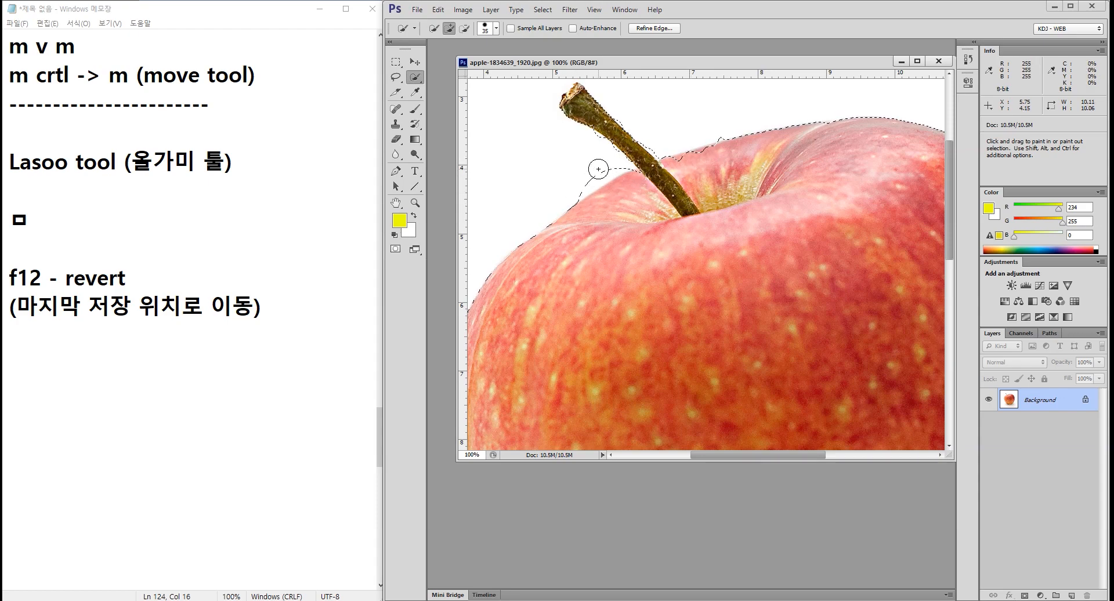
left_click(594, 175, "alt")
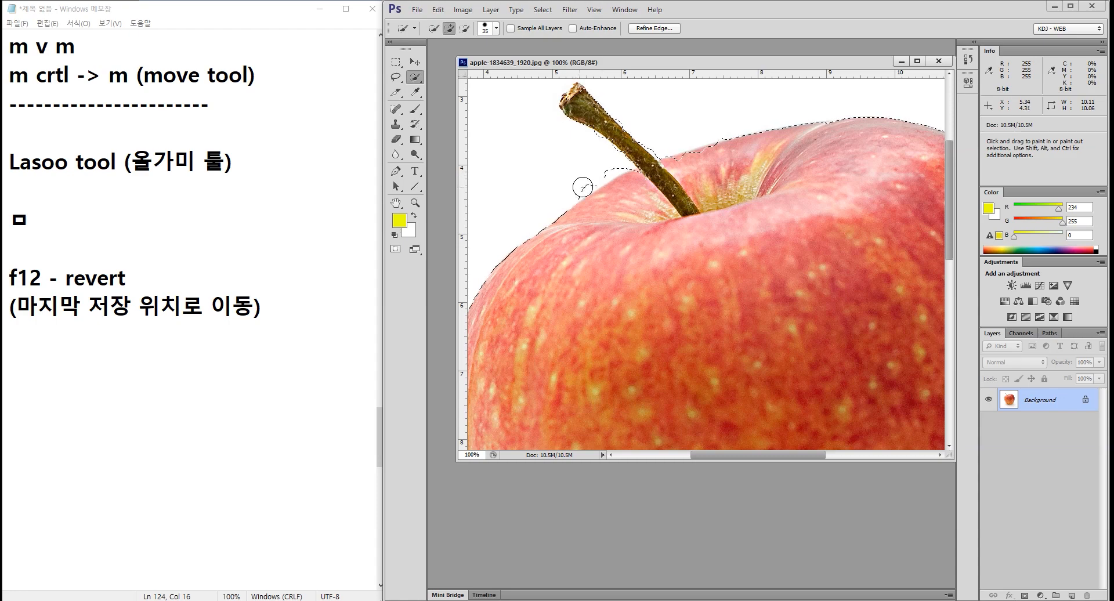
left_click_drag(584, 187, 600, 175)
Fit the image to the screen, check the apple selection as a Quick Mask overlay, and return to standard mode
left_click(414, 202)
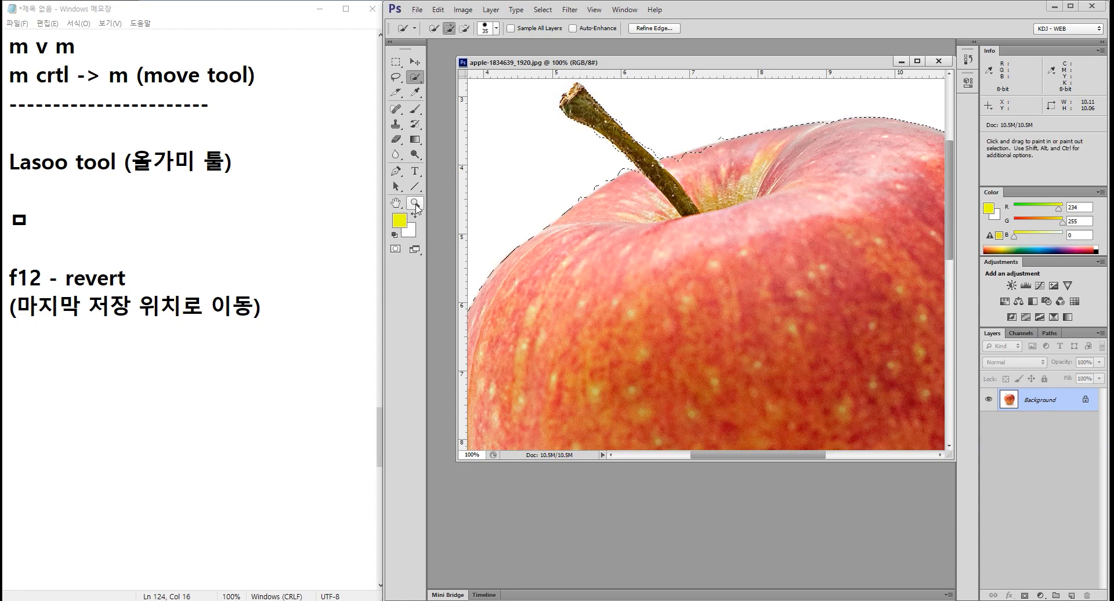
double_click(396, 203)
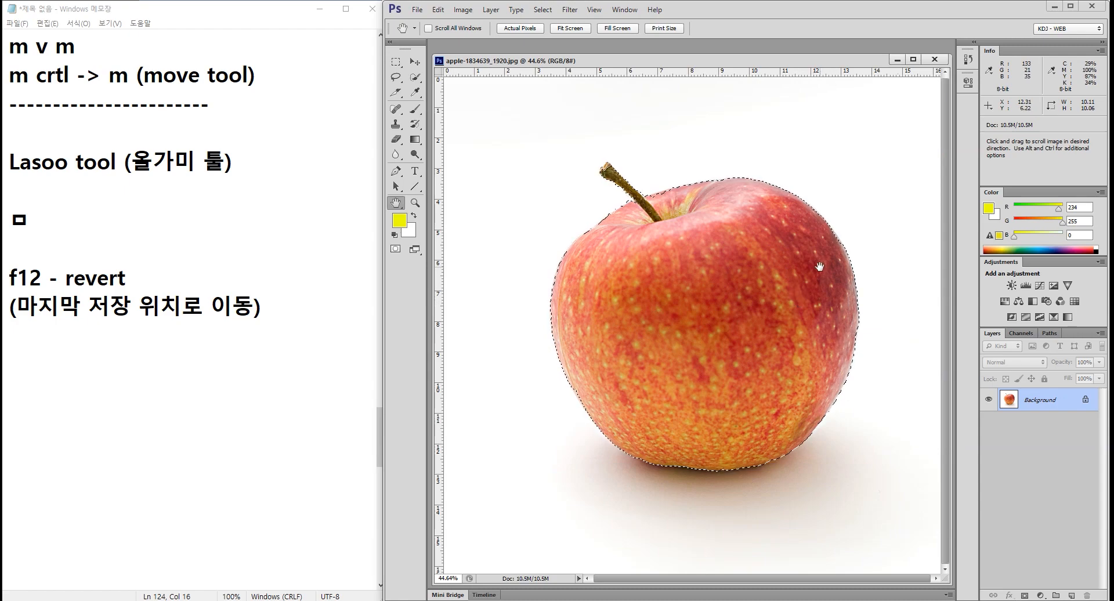
left_click(416, 79)
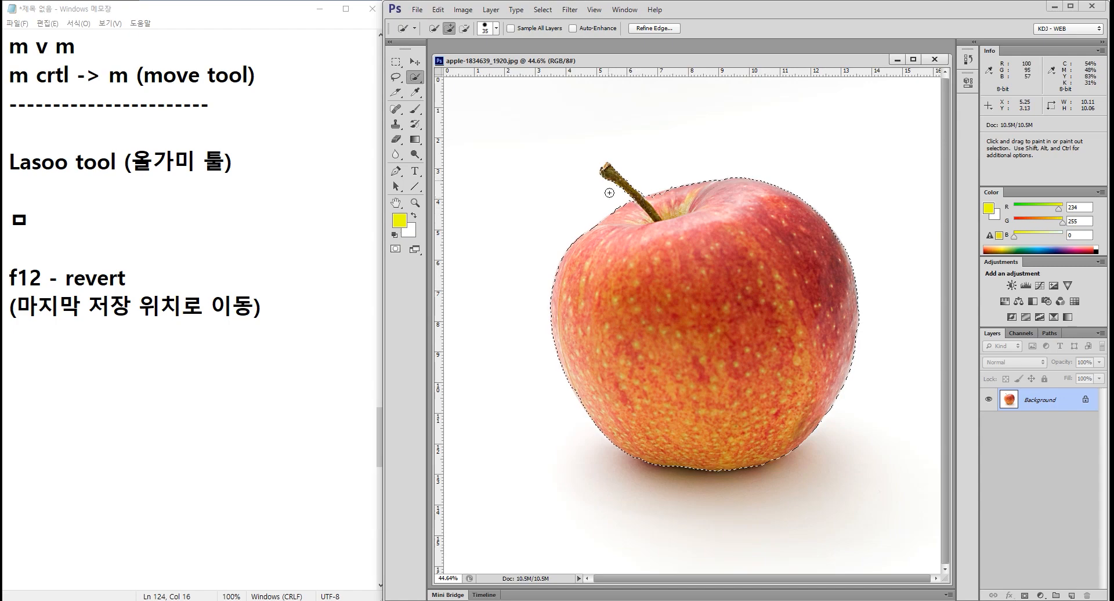
left_click(396, 249)
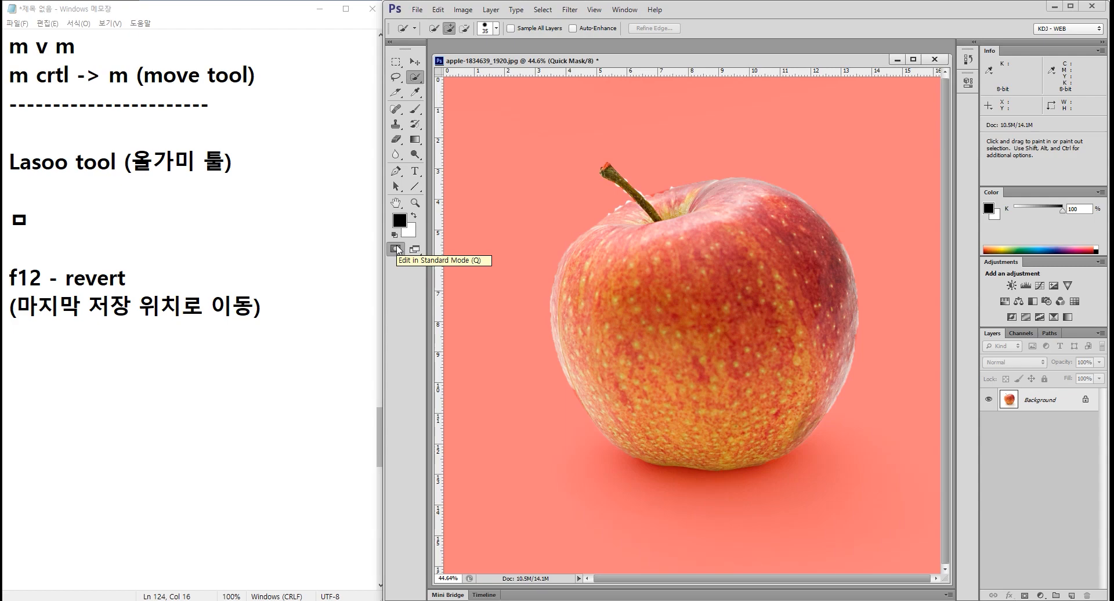
left_click(397, 249)
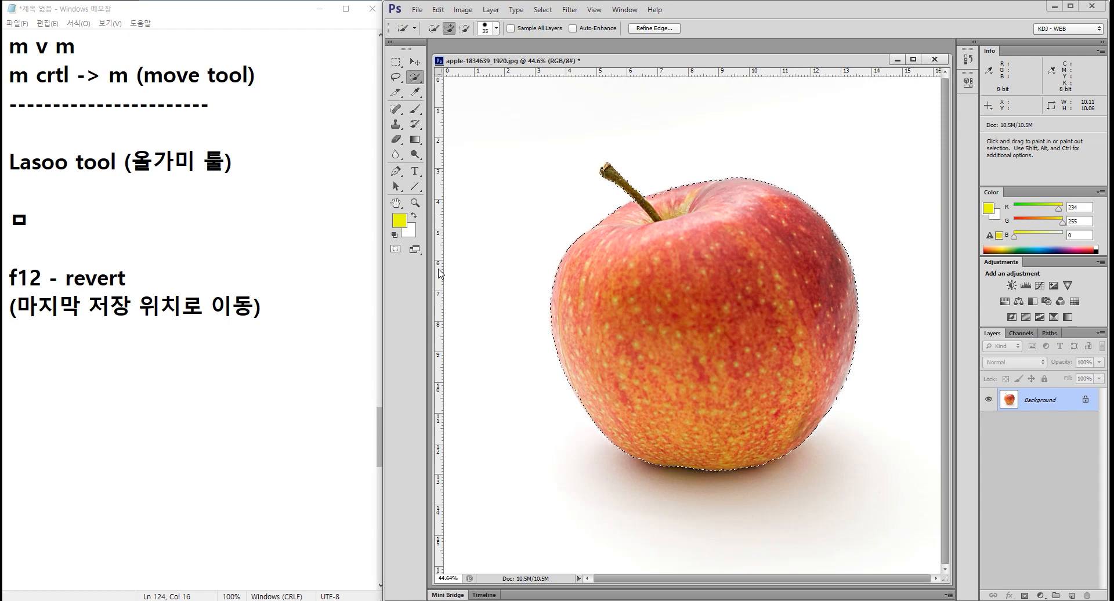
Switch to the Magic Wand tool, clear the selection, and select similar colours from the apple's upper-left skin at tolerance 32
left_click(415, 81)
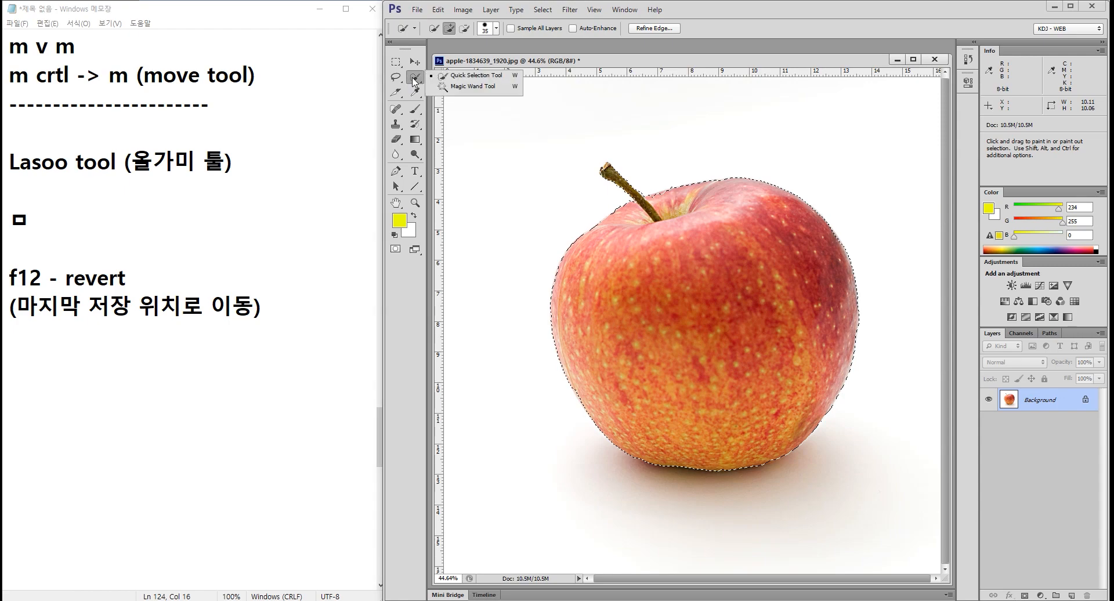
left_click(413, 82)
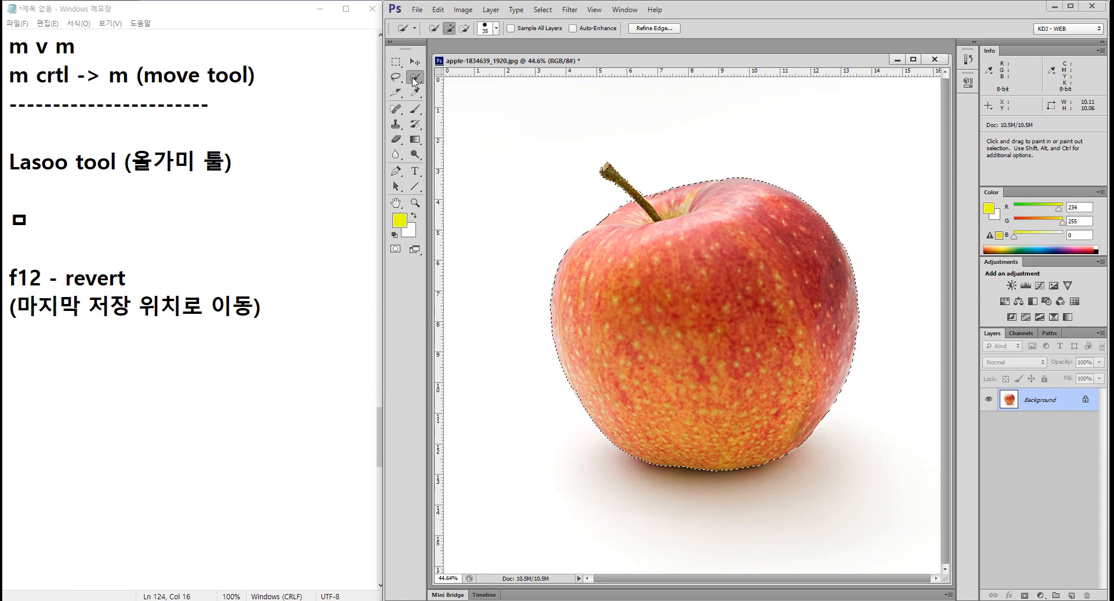
left_click(413, 81)
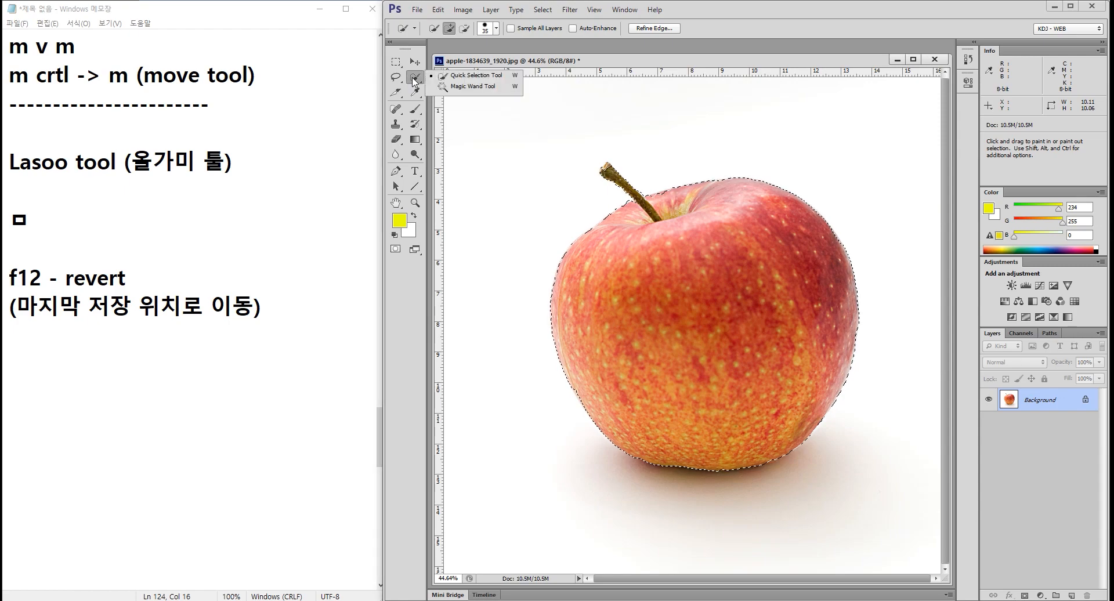
left_click(442, 87)
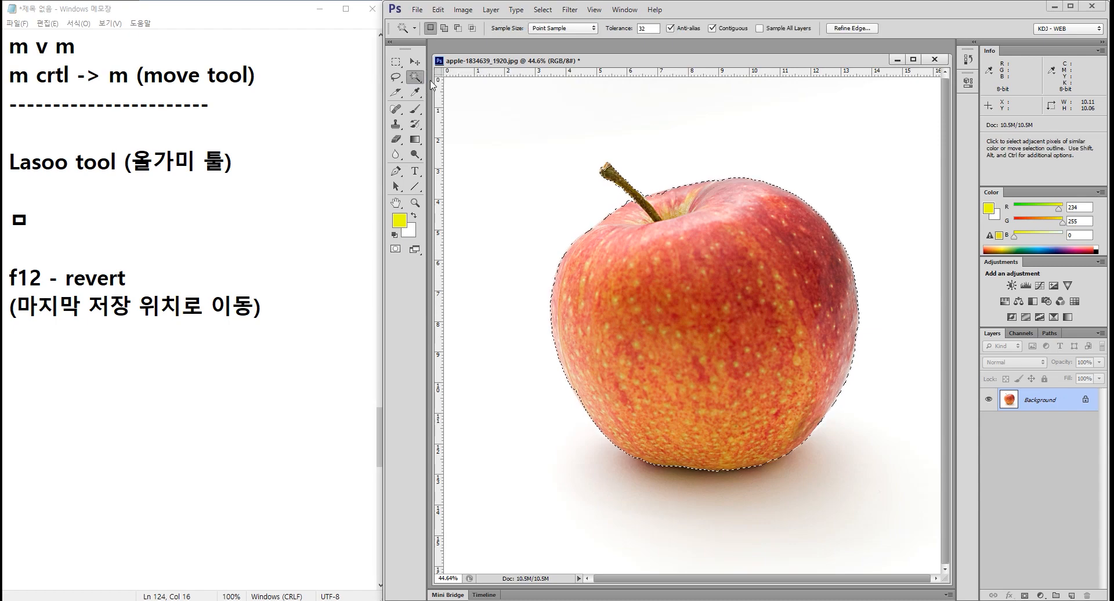
key("ctrl+d")
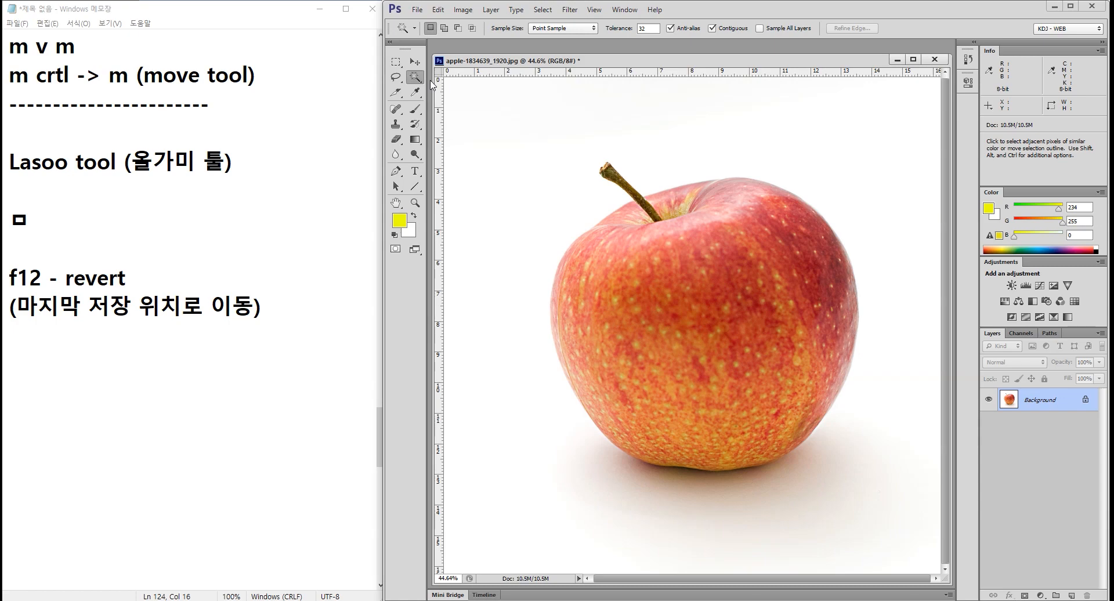
left_click(647, 267)
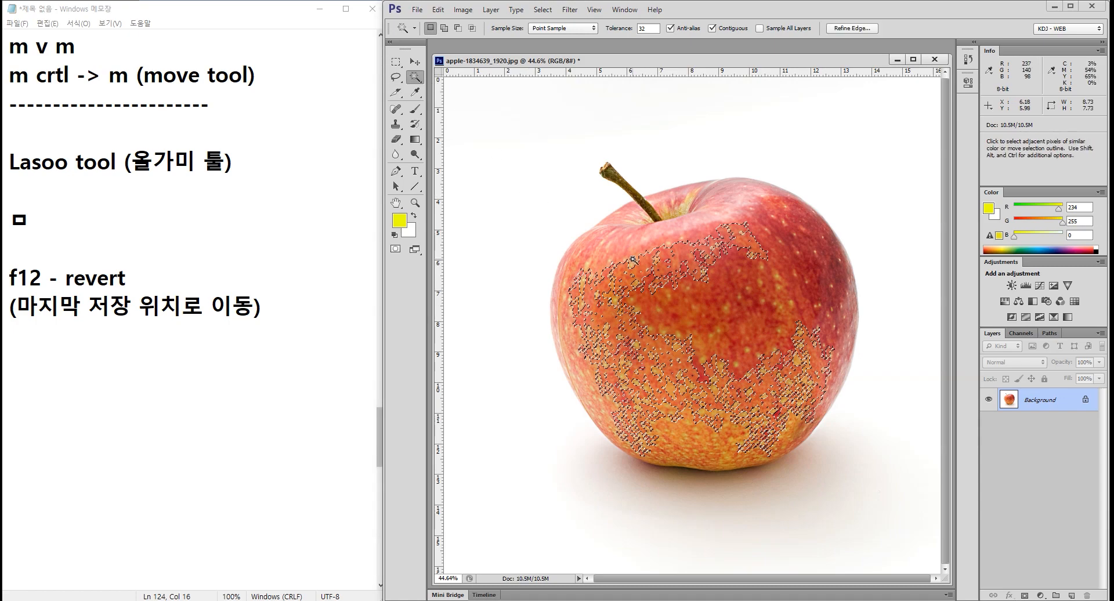
Add the Notepad heading "magic wand tool" below the revert note, followed by a run of empty lines
left_click(216, 342)
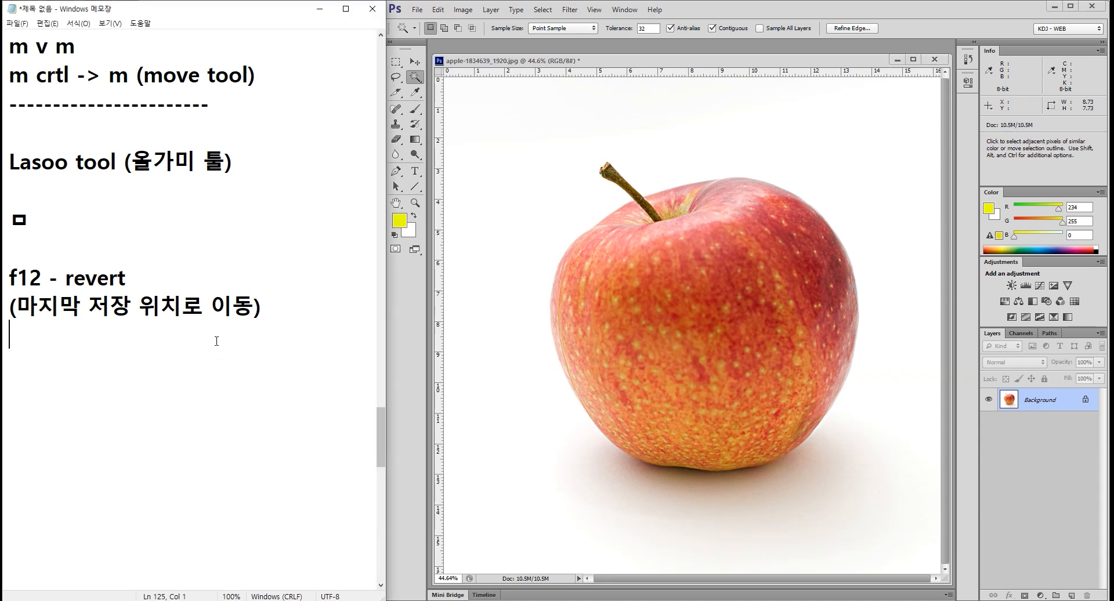
key("Return")
type("magi c")
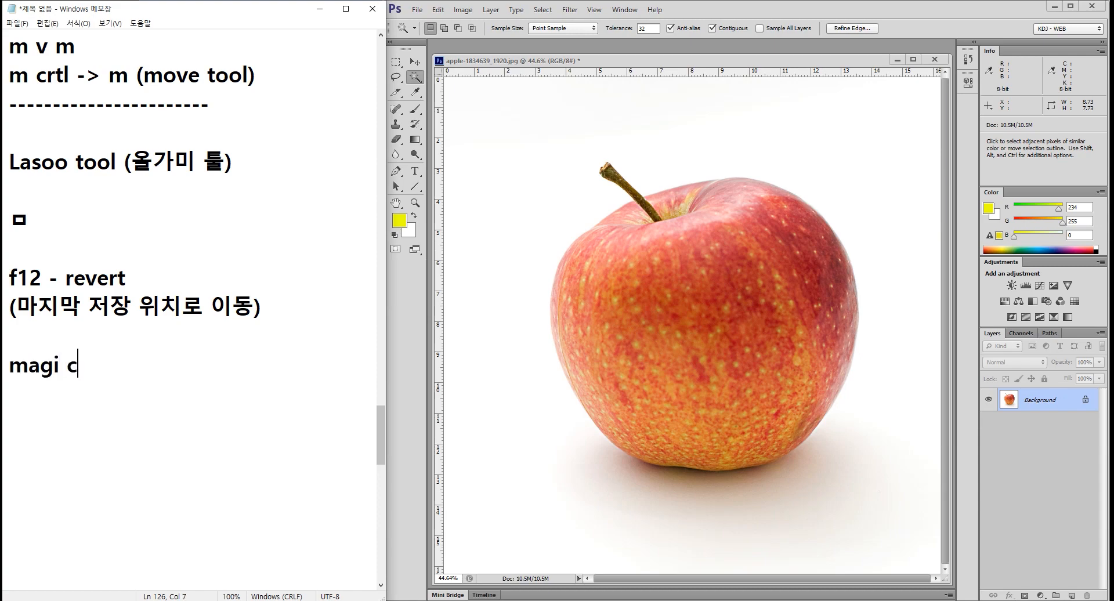
key("BackSpace")
key("BackSpace")
type("c wand tool")
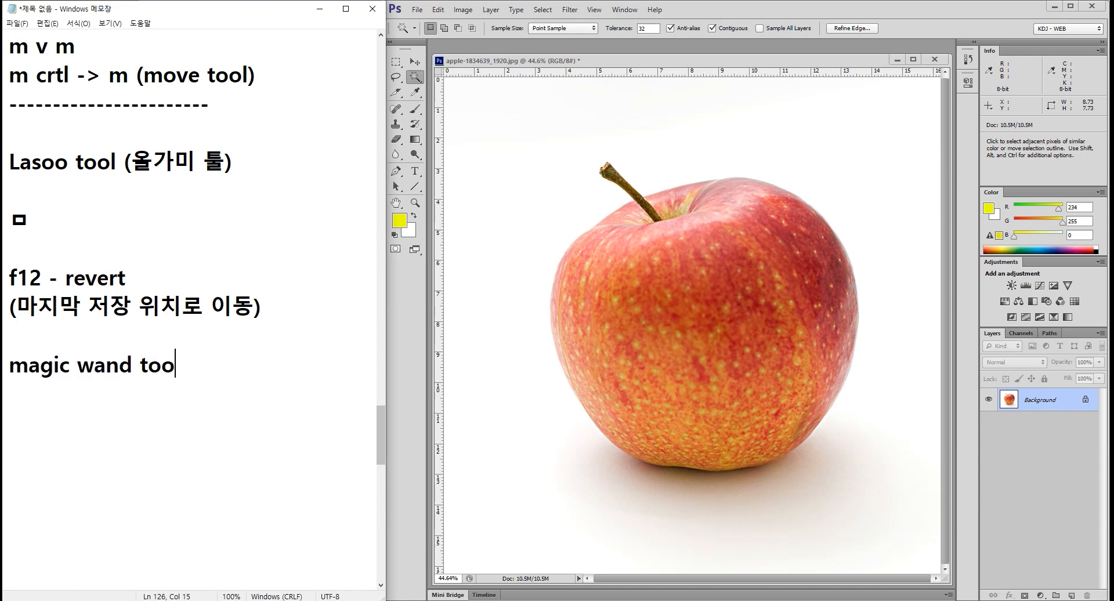
key("Return")
key("Return")
key("Return")
key("Return")
key("Return")
key("Return")
key("Return")
key("Return")
key("Return")
key("Return")
key("Return")
key("Return")
key("Return")
key("Return")
key("Return")
key("Return")
key("Return")
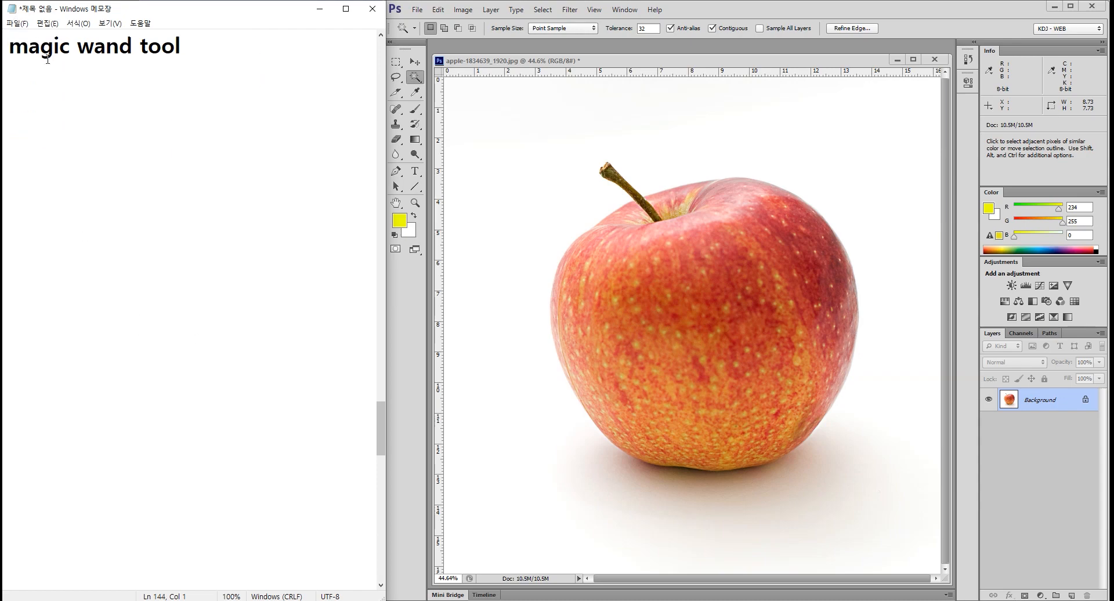
Write "비슷한 한번에 선택" on the line below the magic wand heading
left_click(40, 79)
type("비슷한 한")
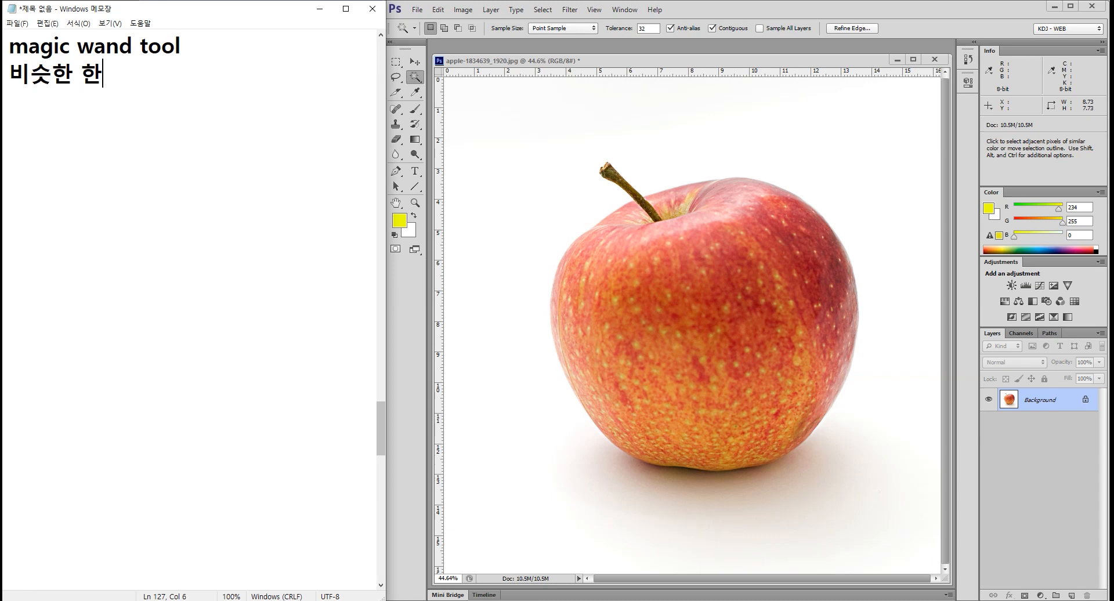
type("껍꺼번ㅇ")
key("BackSpace")
key("BackSpace")
key("BackSpace")
type("꺼")
key("BackSpace")
key("BackSpace")
type("한번에 선택")
key("Return")
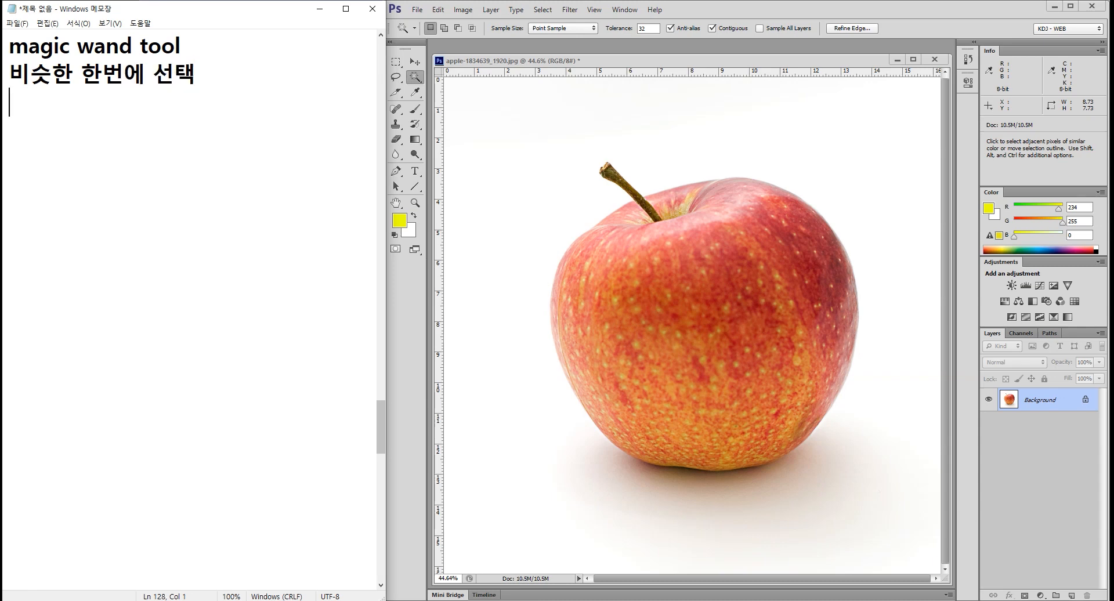
Add the line "tolerance(허용치)" to the magic wand notes
type("새ㅣ")
key("BackSpace")
key("BackSpace")
key("Hangul")
type("tolerance(")
key("Hangul")
type("허용")
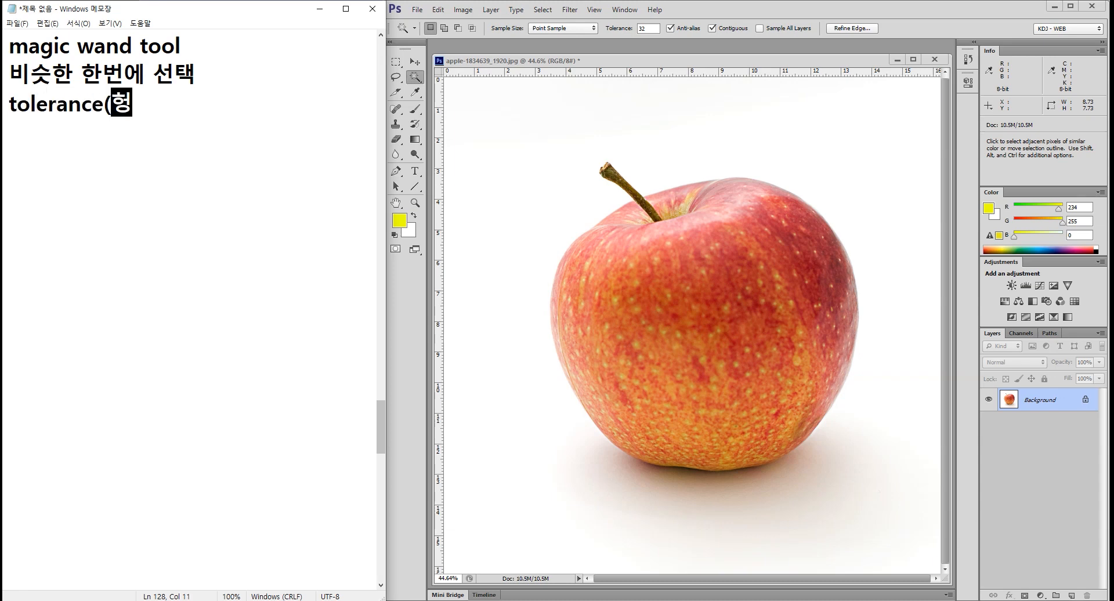
type("치")
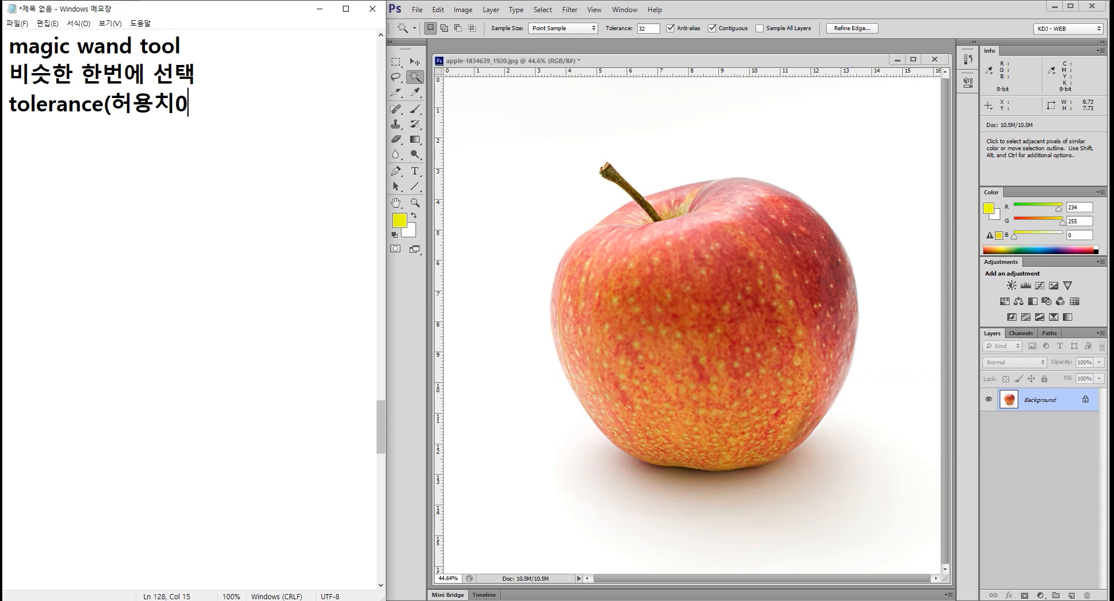
type(")")
In Photoshop, raise the Magic Wand tolerance to 70 and reselect the apple's skin from its upper middle, clearing the selection between attempts
left_click(420, 81)
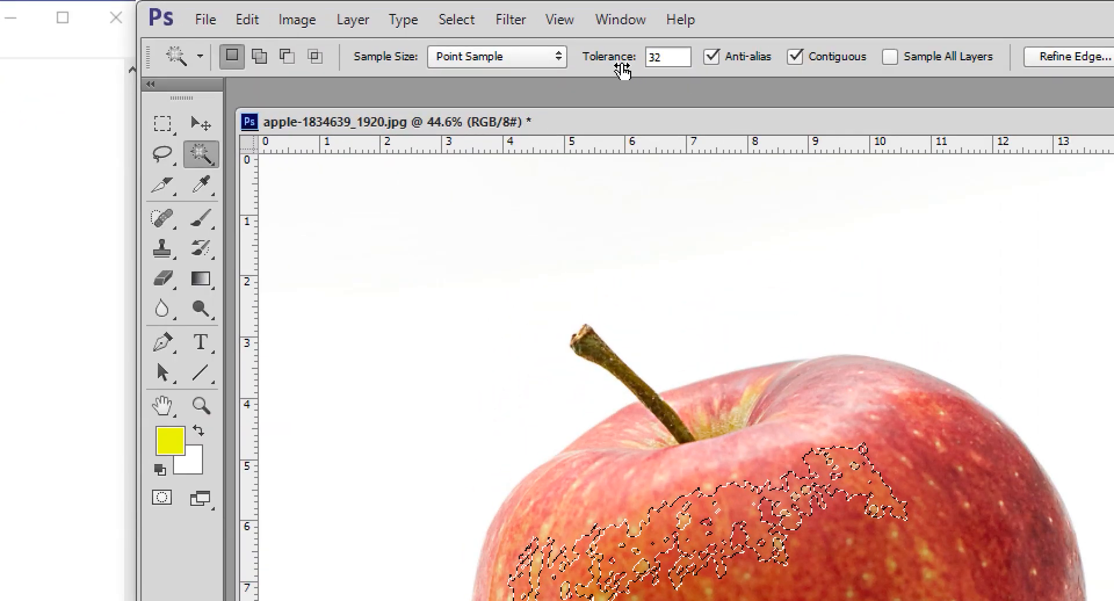
mouse_move(614, 64)
left_mouse_down()
mouse_move(678, 61)
mouse_move(590, 60)
mouse_move(579, 70)
mouse_move(614, 65)
left_mouse_up()
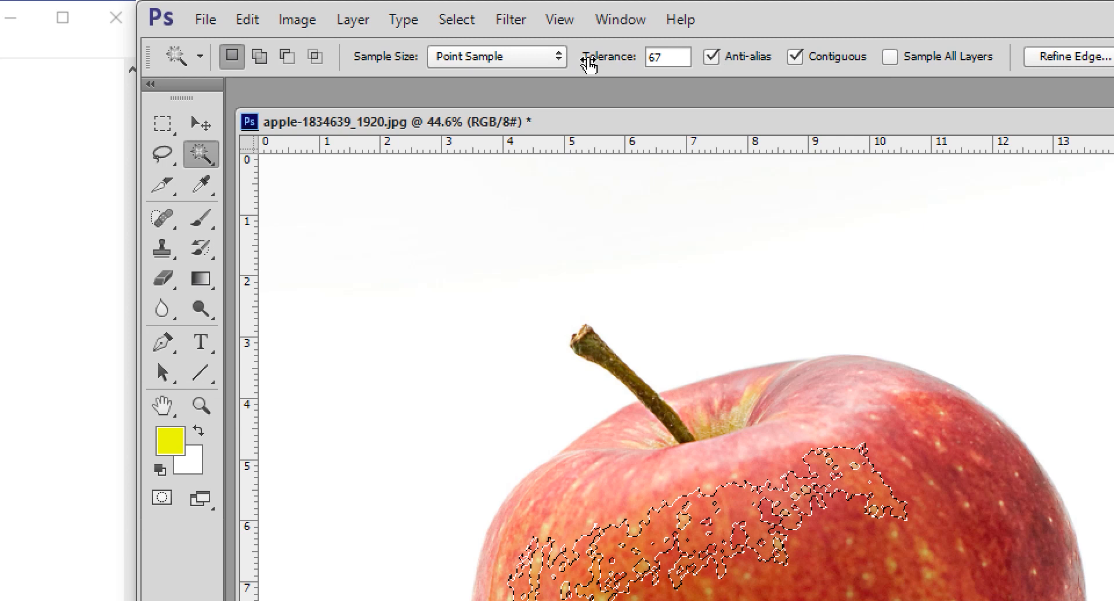
mouse_move(597, 64)
left_mouse_down()
mouse_move(574, 67)
mouse_move(619, 62)
mouse_move(603, 62)
left_mouse_up()
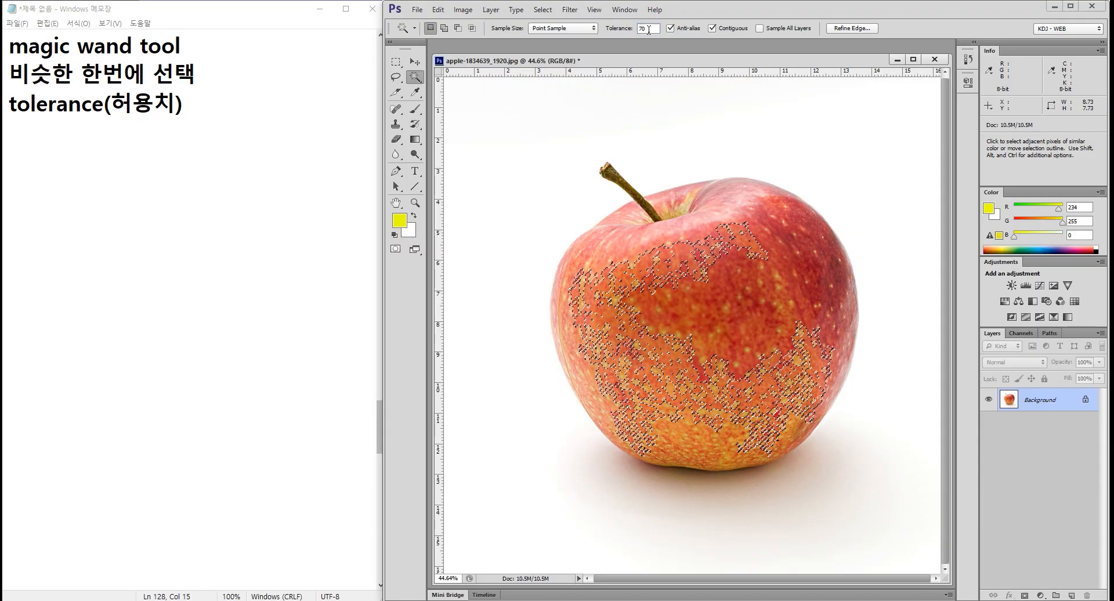
left_click(687, 248)
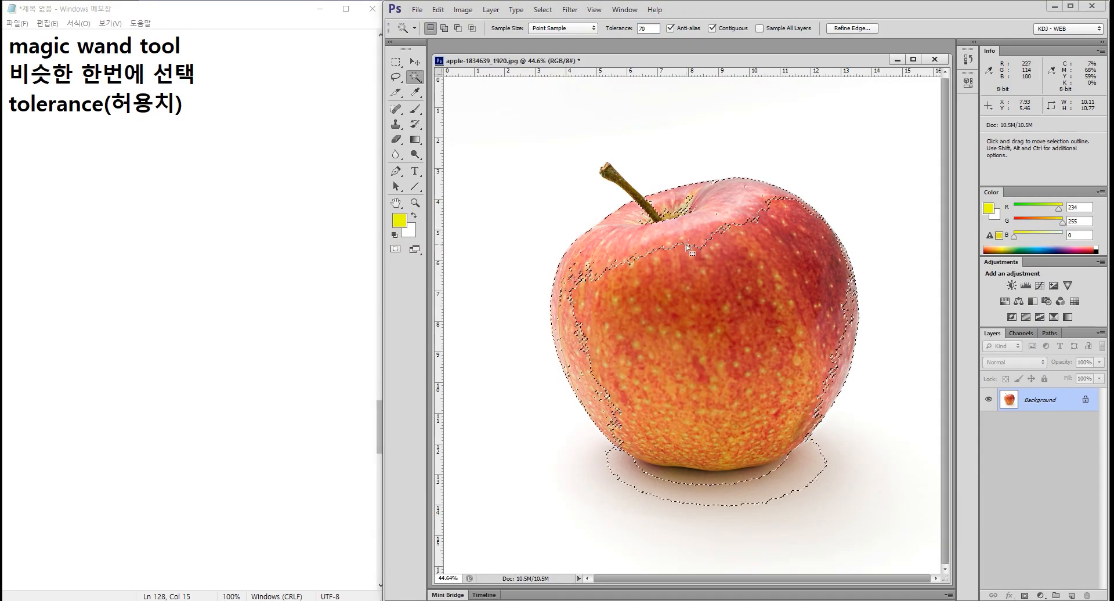
key("ctrl+d")
left_click(695, 235)
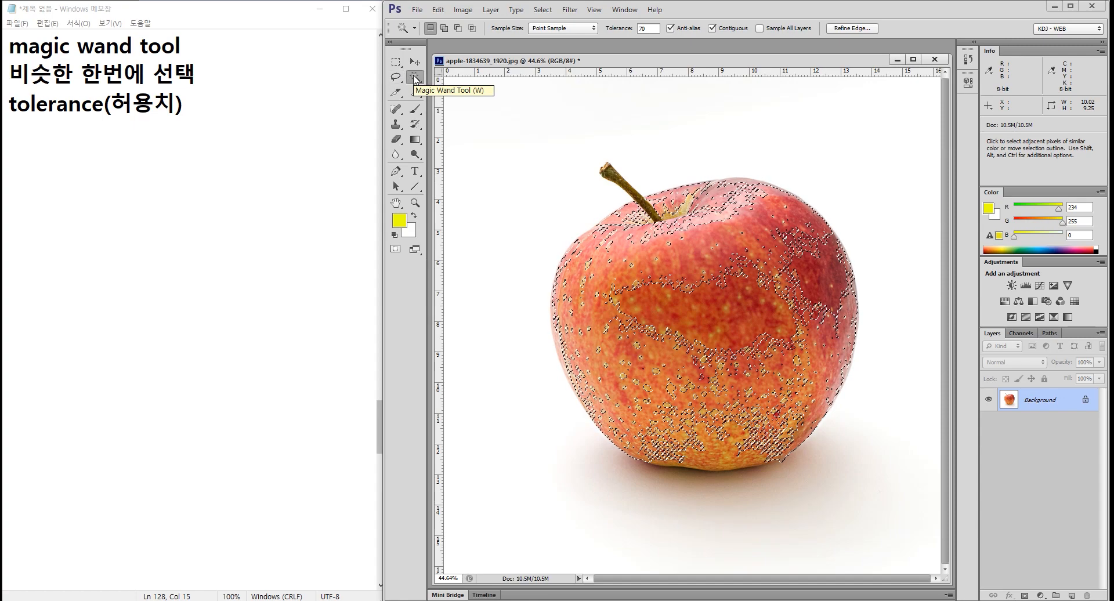
In Notepad, write the heading "file open" with the entry "- menu/open" beneath it
type("open")
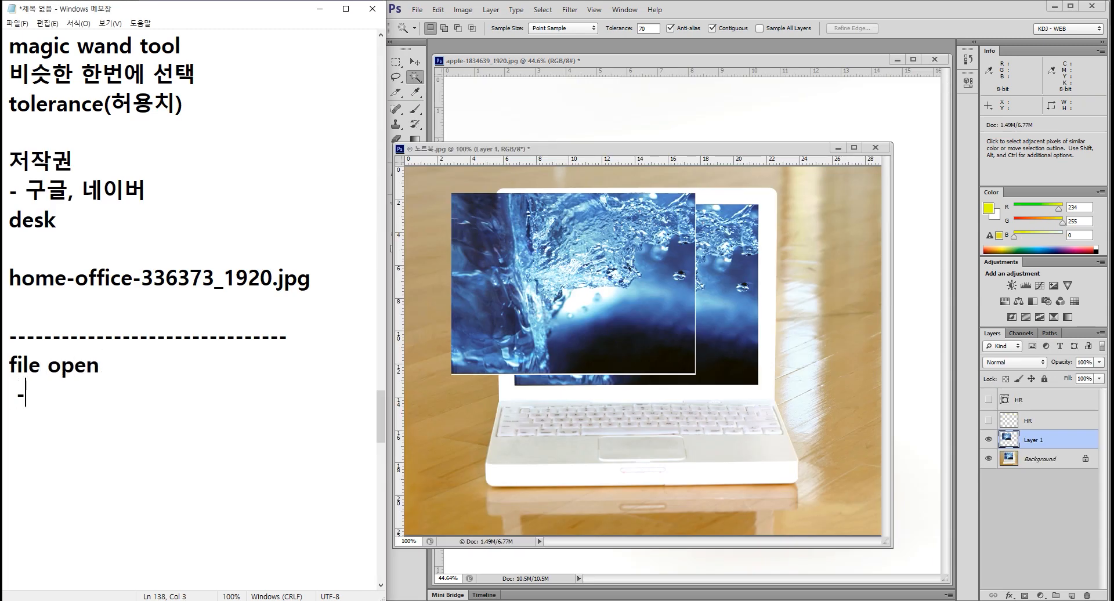
type("il")
key("BackSpace")
key("BackSpace")
key("BackSpace")
type("menu/open")
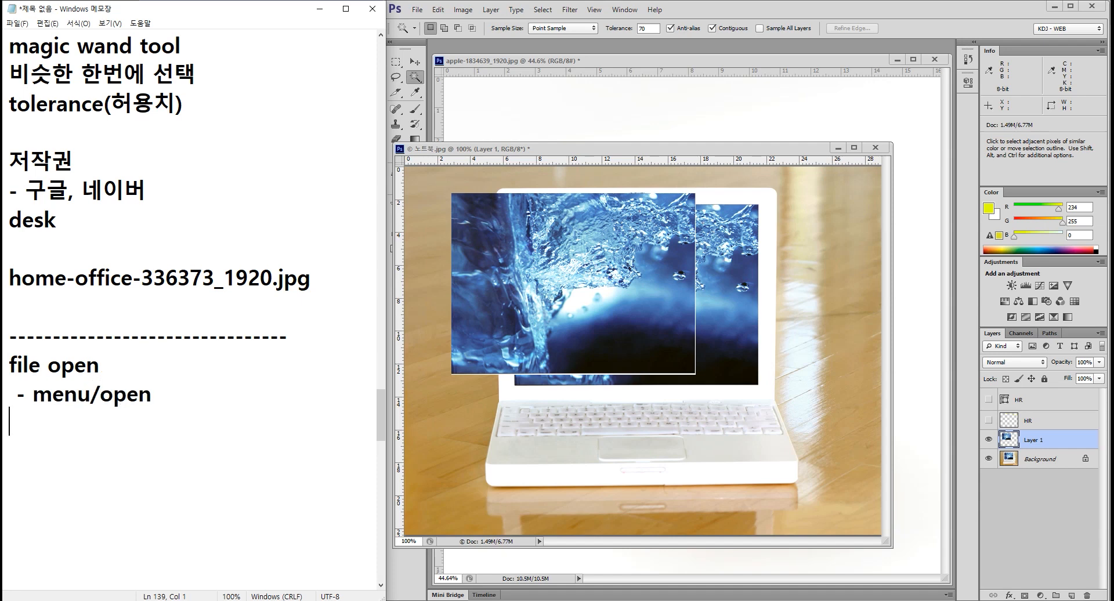
Add the entry "- 탐색기에서 drag" beneath "- menu/open" in the file open notes
type("xkat")
key("BackSpace")
key("BackSpace")
key("BackSpace")
key("BackSpace")
type("e")
key("BackSpace")
type("xla")
key("BackSpace")
key("BackSpace")
key("BackSpace")
type("xkatorrldptj ")
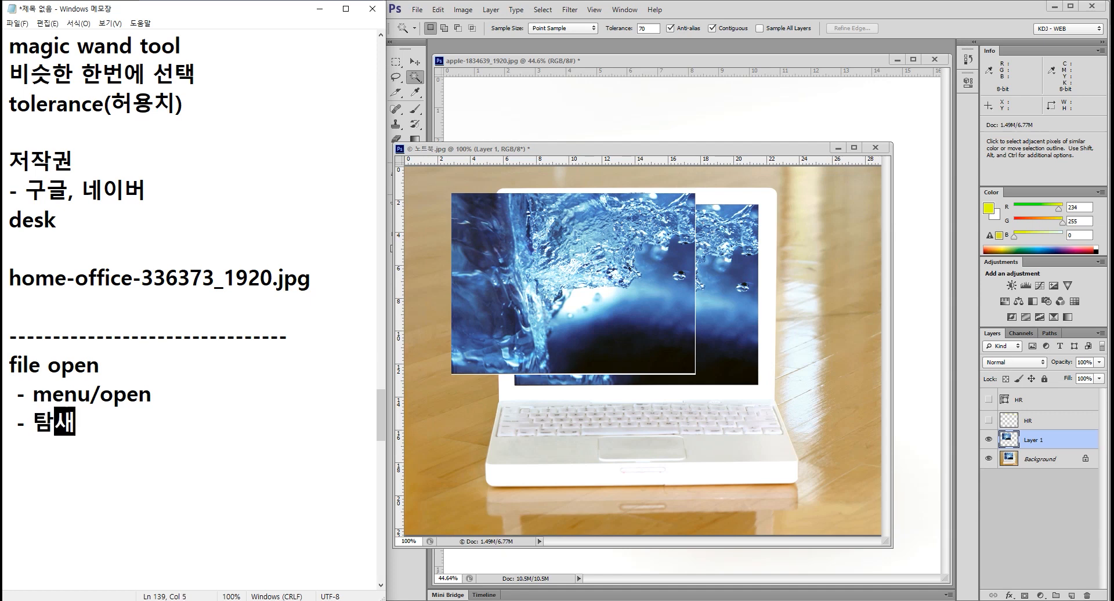
type("Rmfdjdh")
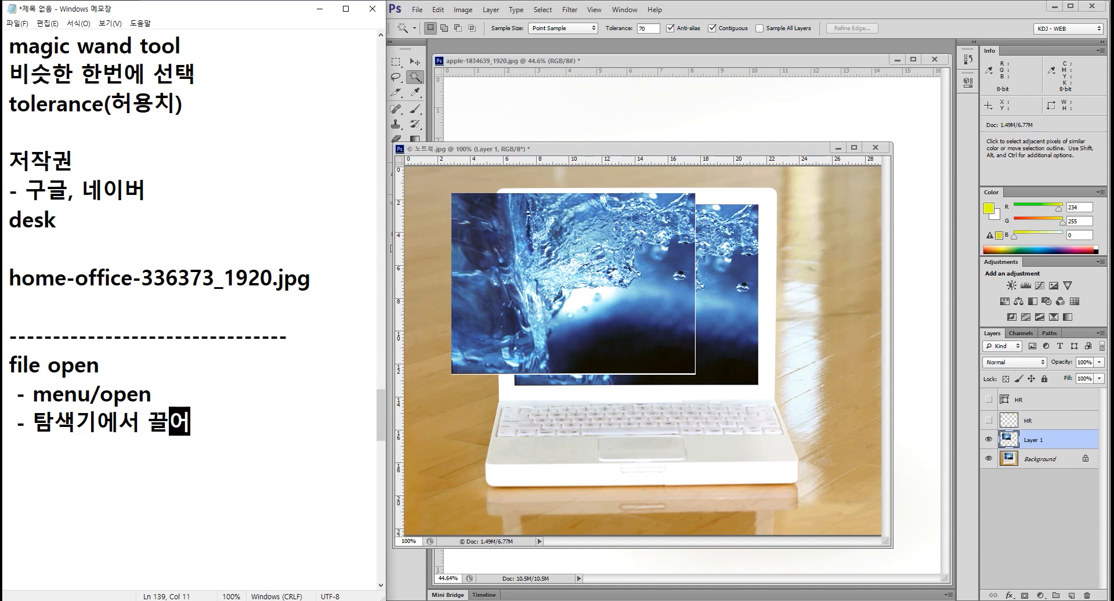
key("BackSpace")
key("BackSpace")
key("BackSpace")
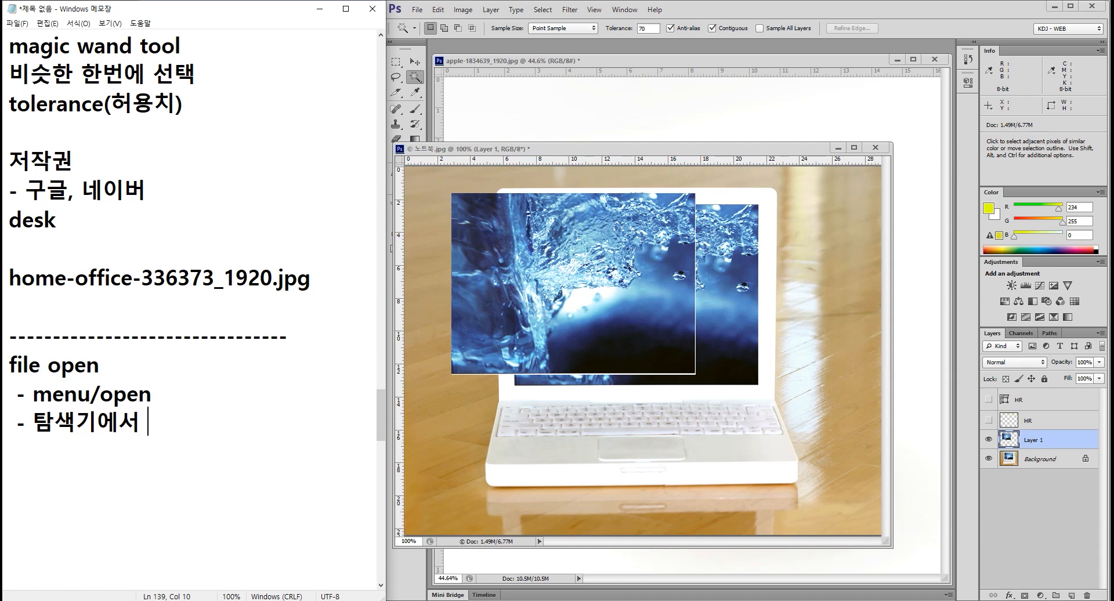
type("drag")
key("BackSpace")
type("ag")
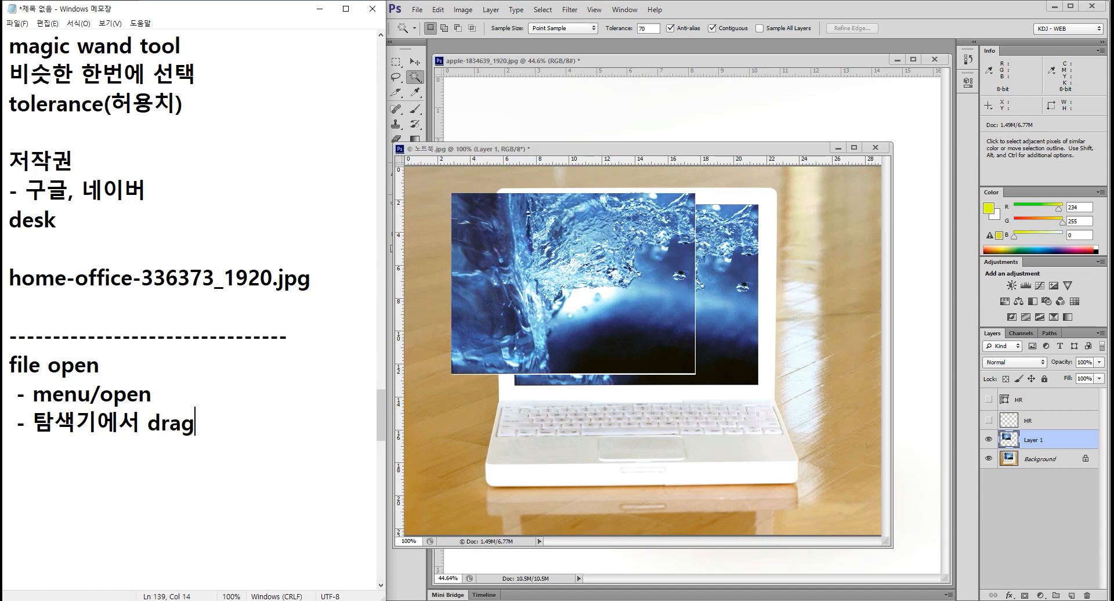
In Photoshop, close the laptop and apple images without saving their changes
left_click(875, 148)
left_click(771, 236)
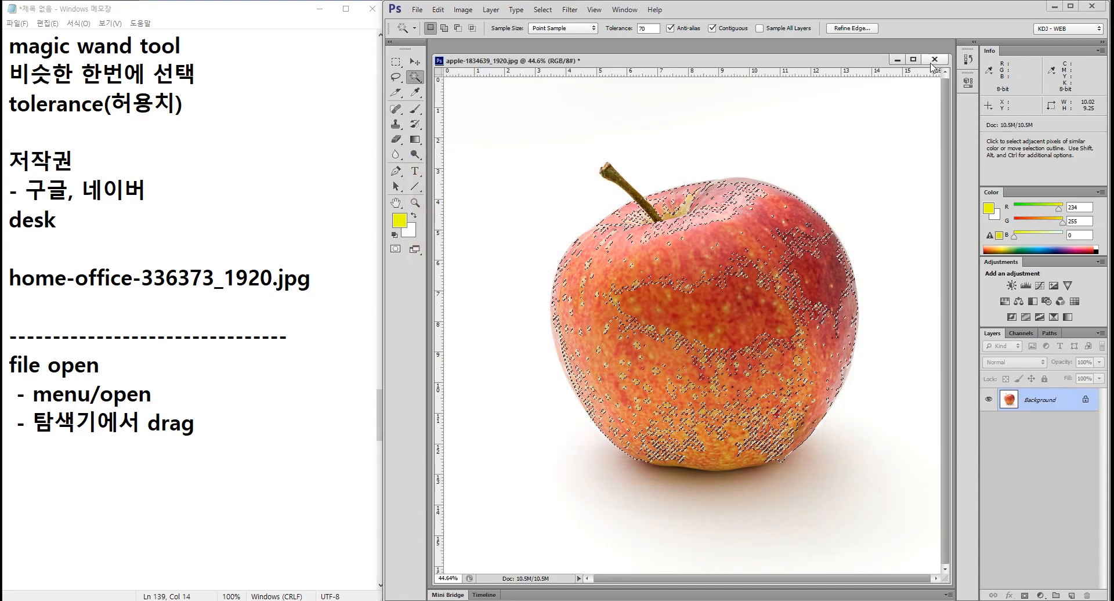
left_click(934, 59)
left_click(775, 236)
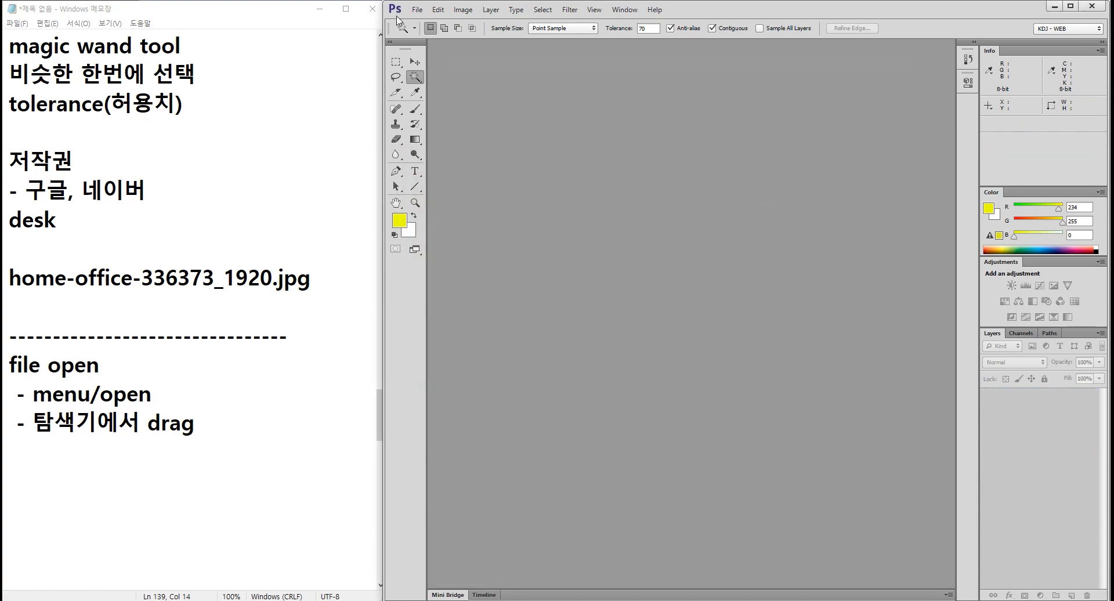
left_click(417, 9)
left_click(443, 36)
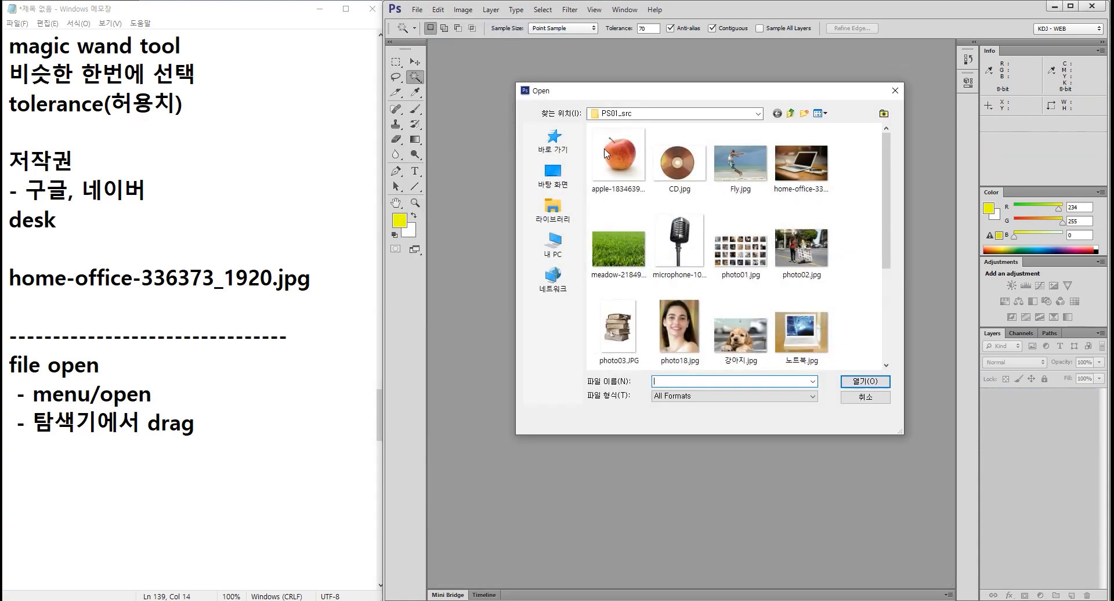
left_click(619, 152)
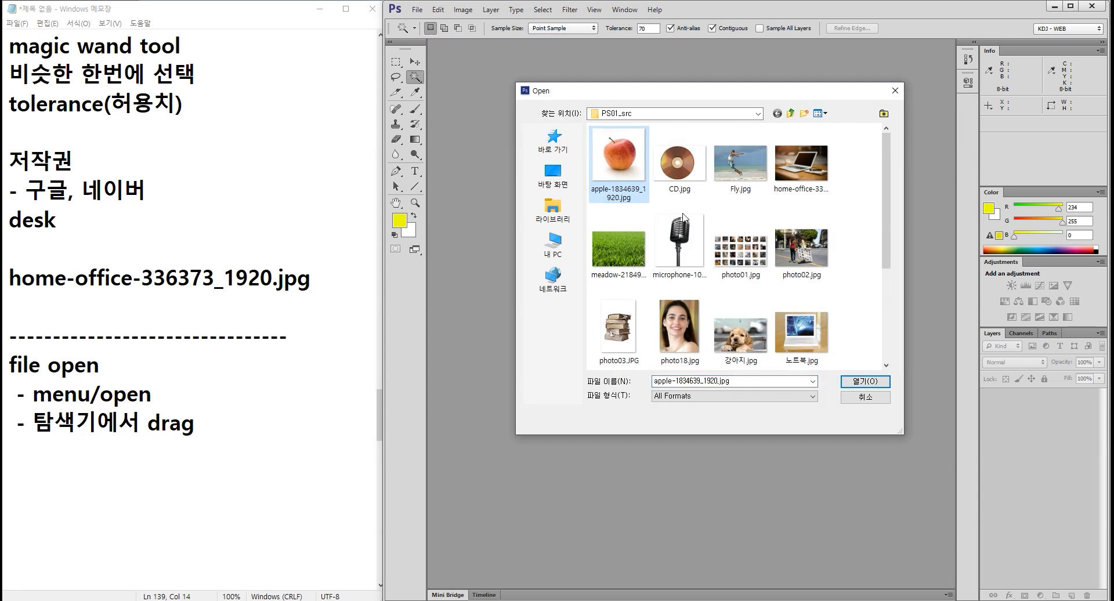
left_click(862, 399)
In Notepad, insert the line "file new / ctrl +n" between the dashed separator and the "file open" heading
left_click(235, 359)
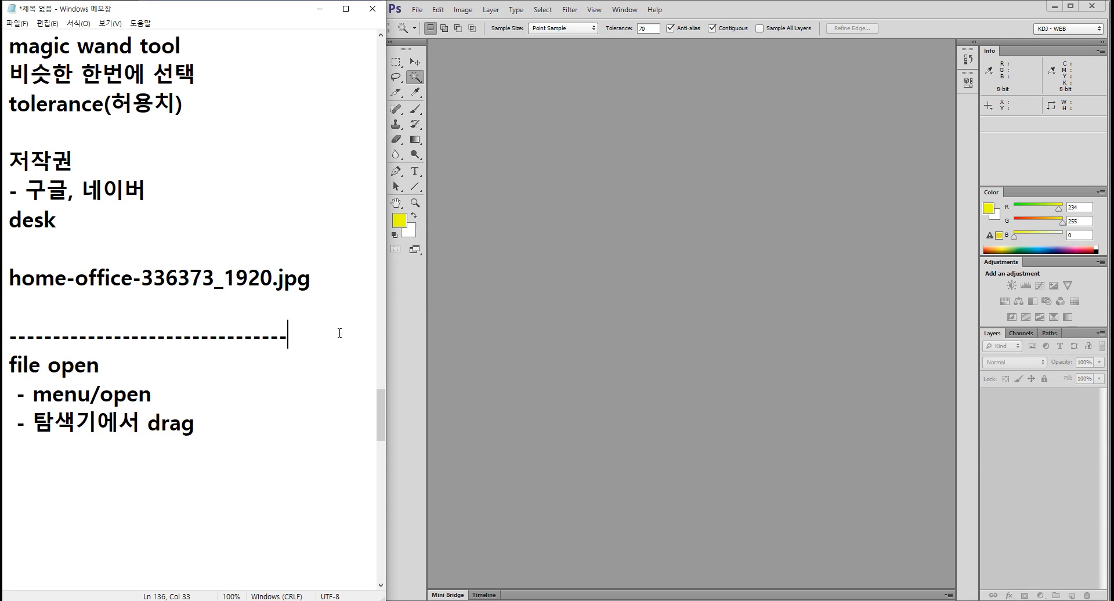
key("Return")
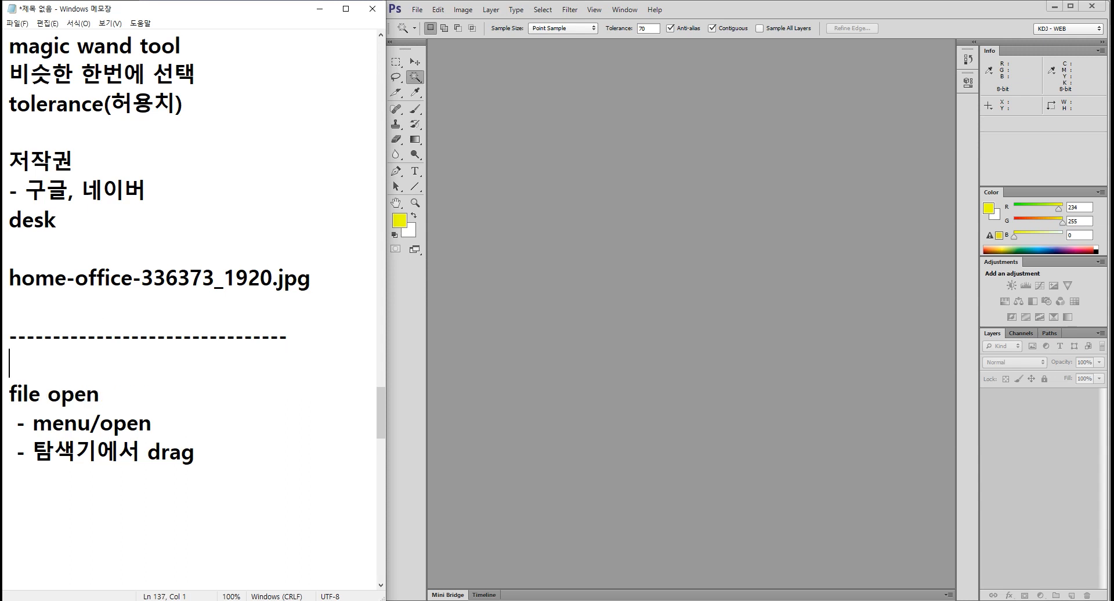
type("toan")
key("BackSpace")
key("BackSpace")
key("BackSpace")
key("BackSpace")
type("toans")
key("BackSpace")
key("BackSpace")
key("BackSpace")
key("BackSpace")
key("BackSpace")
type("file new")
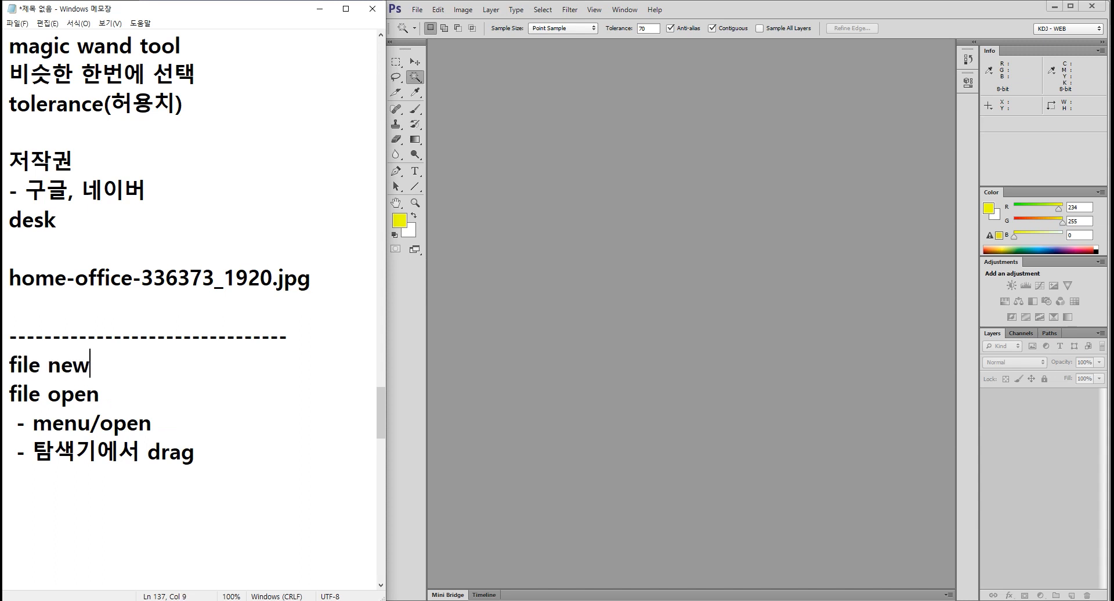
type(" / ctrl +n")
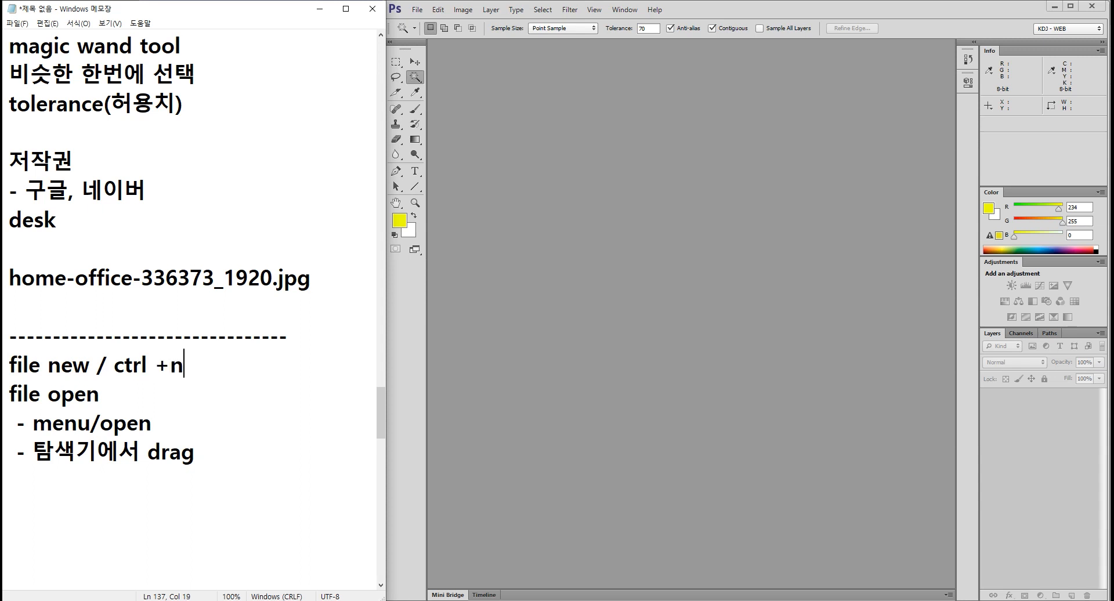
In Photoshop, create a new Web preset document of 800 x 600 pixels at 72 pixels/inch with a white background
left_click(741, 208)
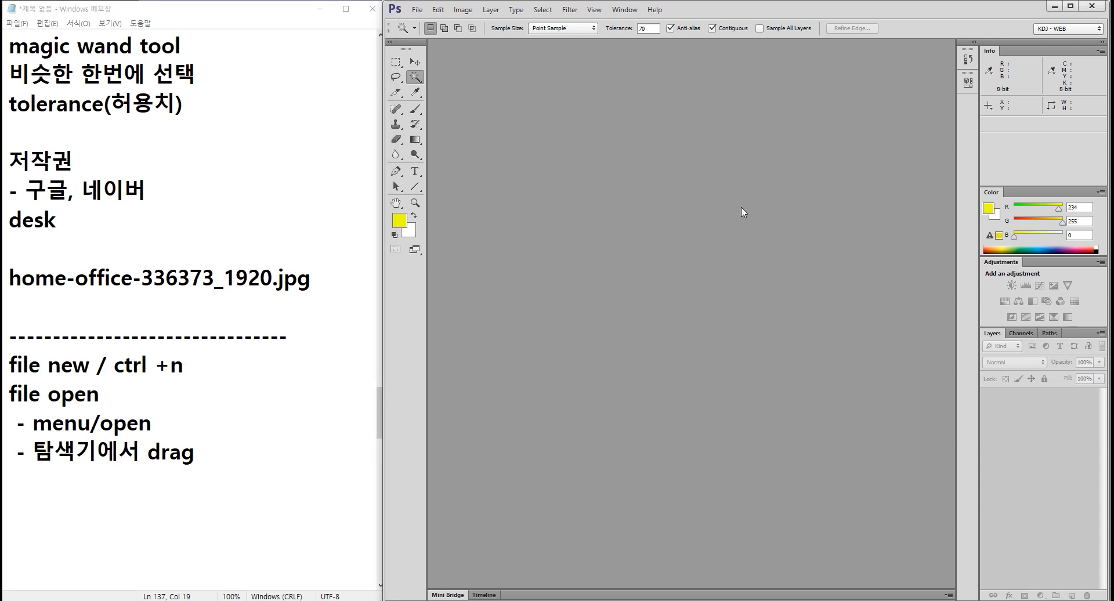
key("ctrl+n")
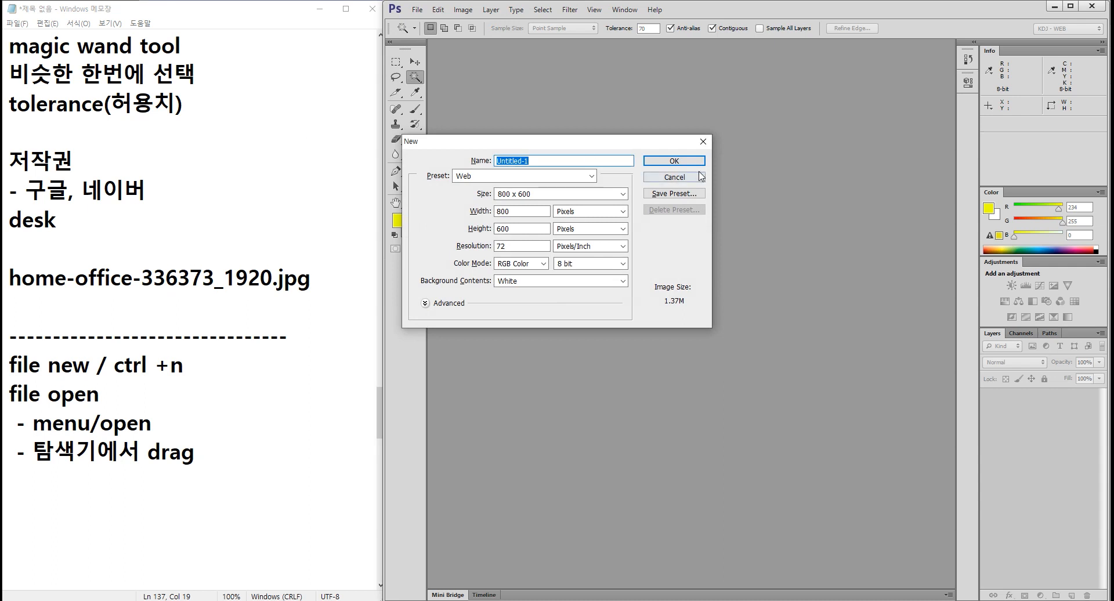
left_click(696, 162)
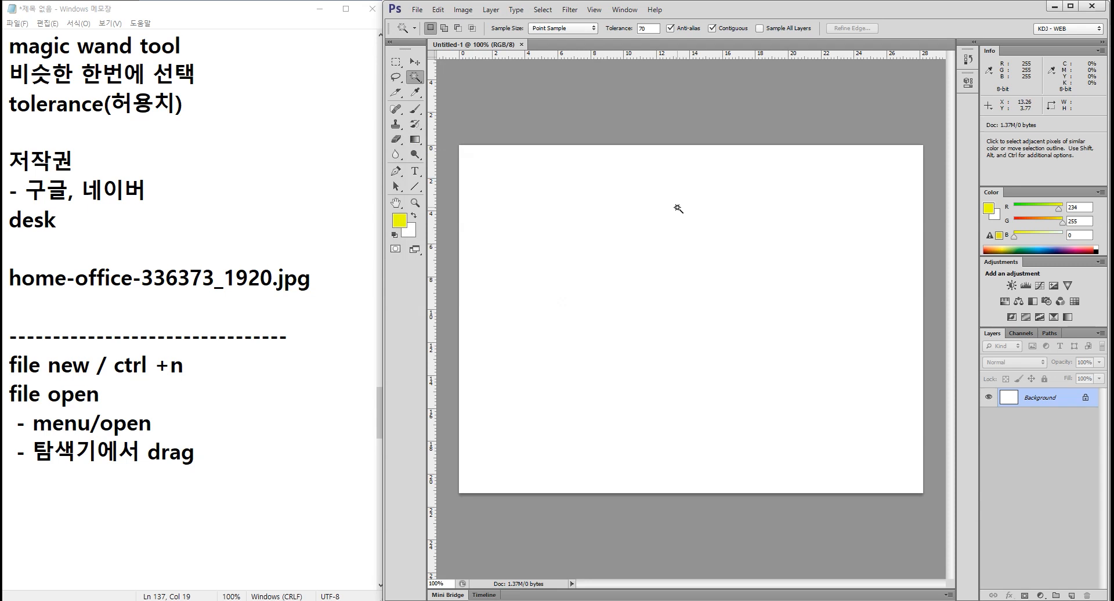
Highlight the two file open entries in Notepad, and open apple-1834639_1920.jpg from the PS01_src folder in Photoshop
left_click_drag(229, 477, 3, 412)
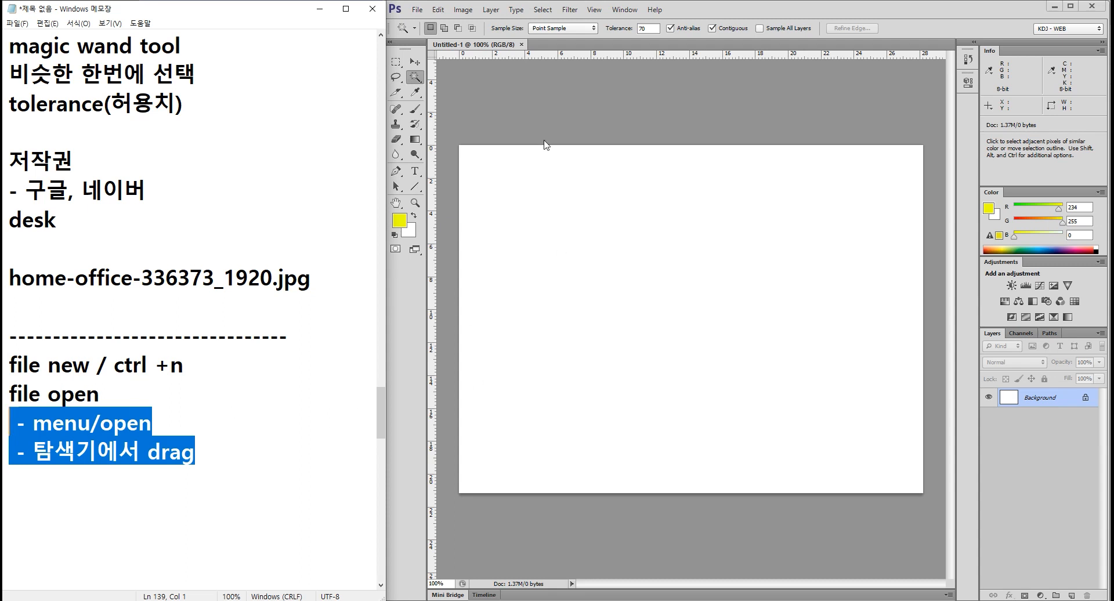
left_click(485, 49)
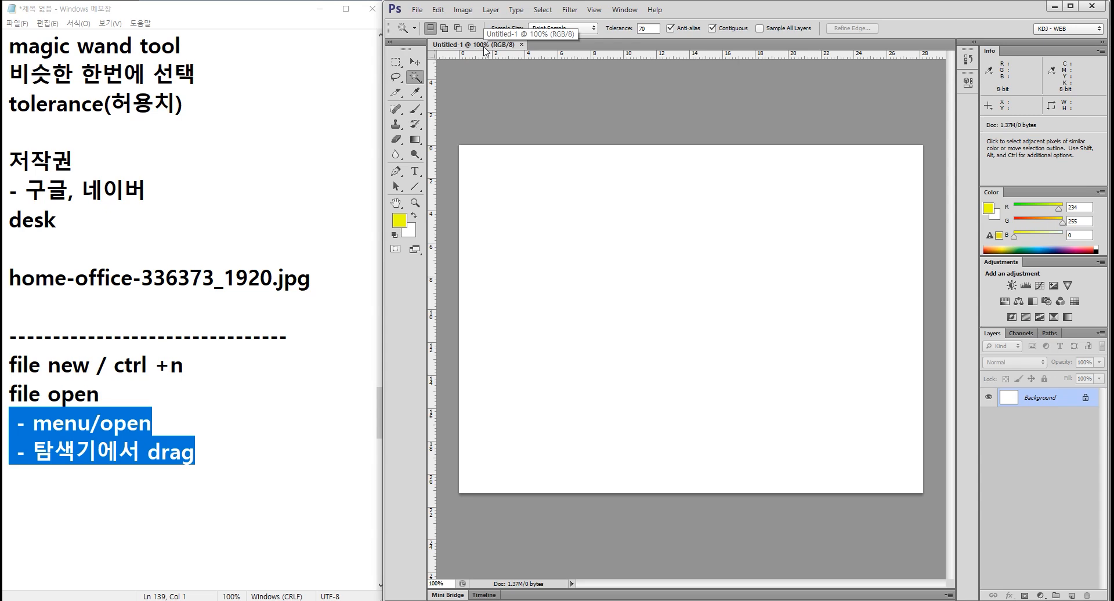
left_click(416, 9)
left_click(438, 33)
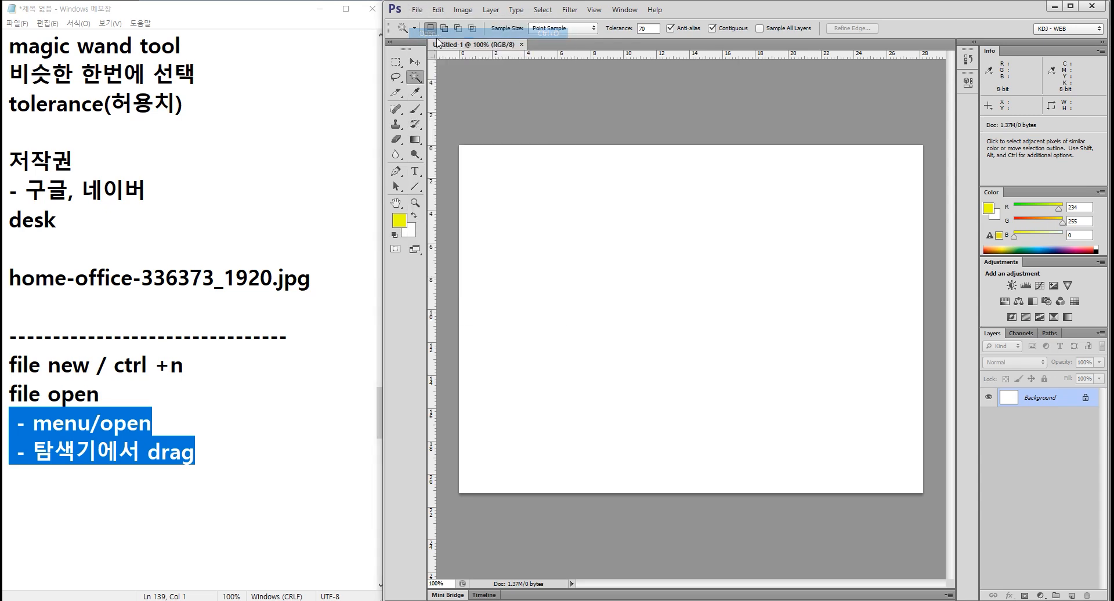
left_click(618, 153)
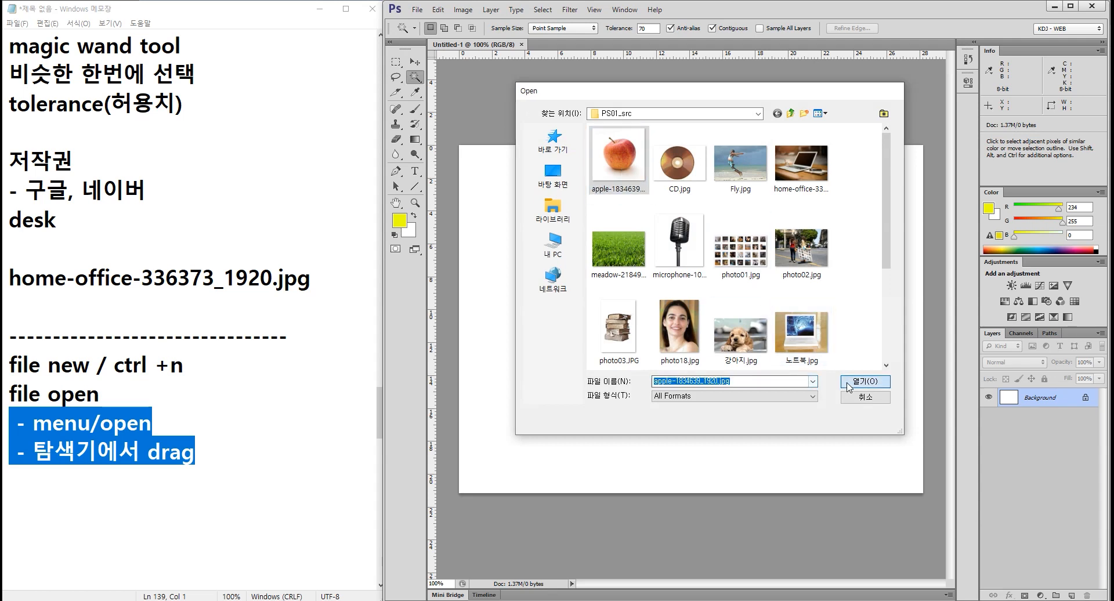
left_click(849, 386)
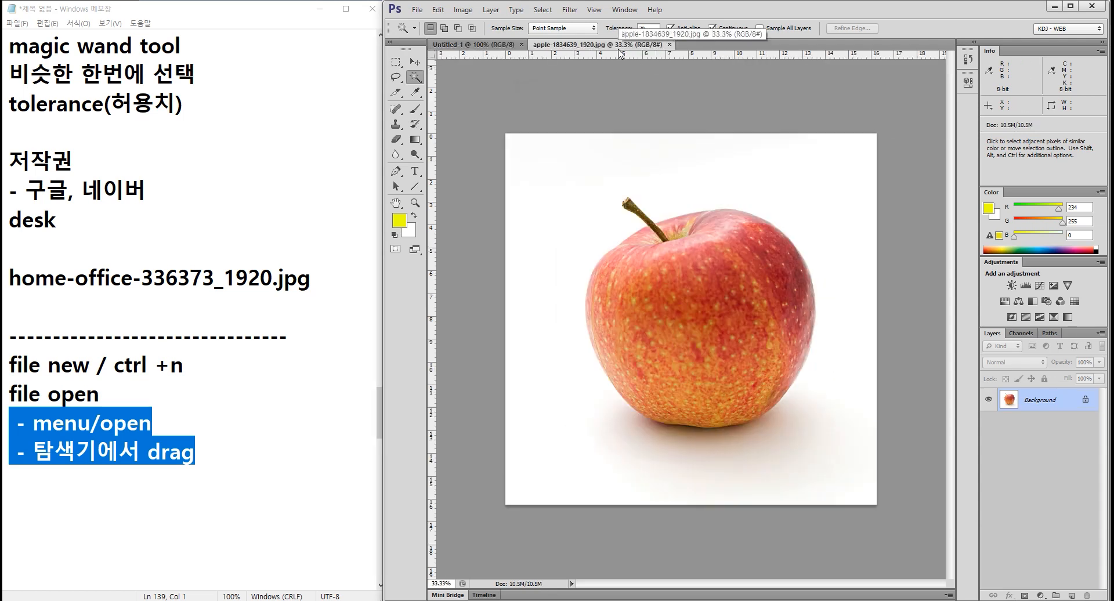
Float the apple image in its own window, copy it into the blank document with the Move tool, and minimize the apple window
left_click_drag(626, 49, 718, 164)
left_click(416, 65)
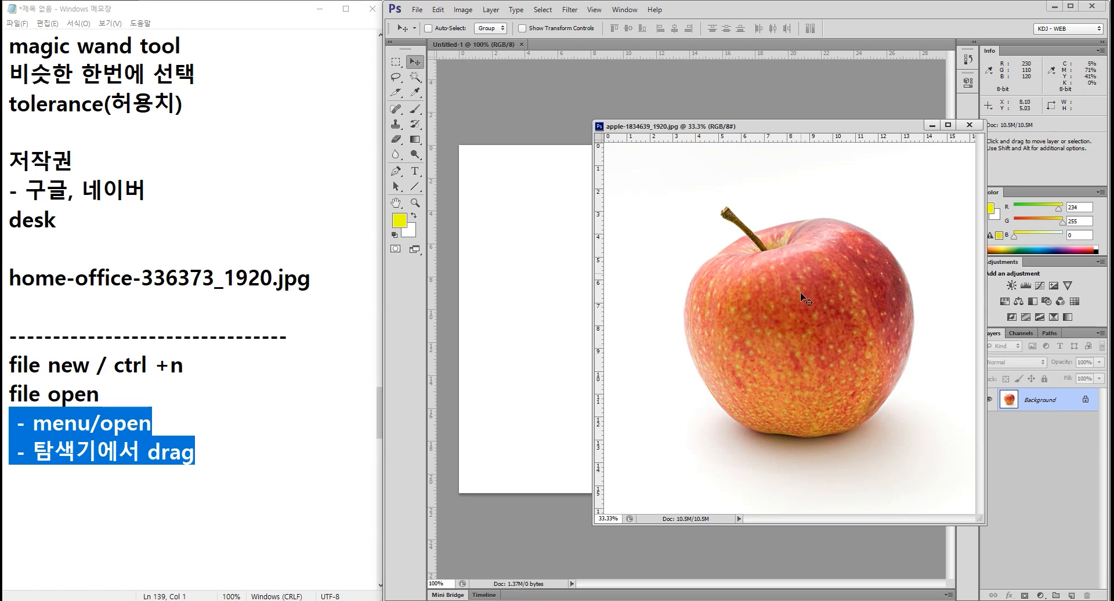
left_click_drag(802, 297, 495, 303)
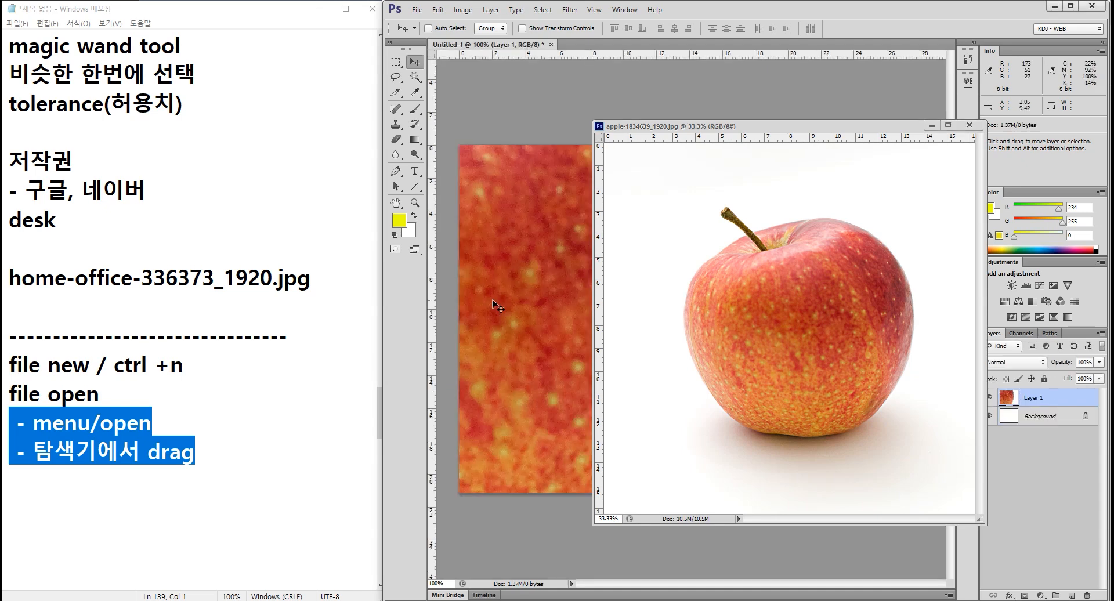
left_click(931, 126)
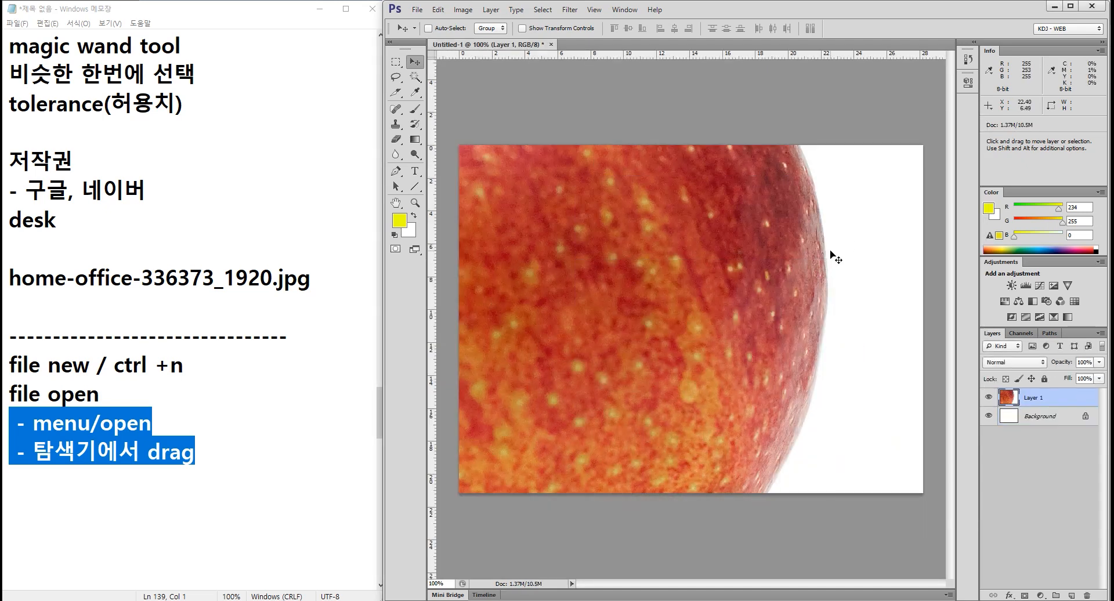
Free Transform the apple layer to 28.13% and place it inside the canvas near its centre
key("ctrl+t")
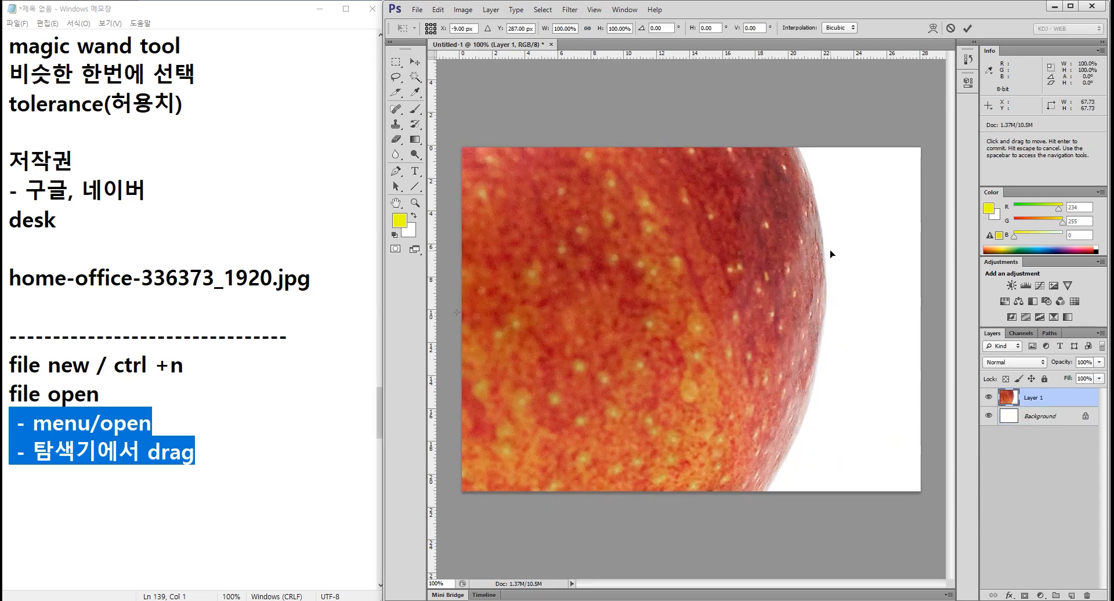
key("ctrl+minus")
key("ctrl+minus")
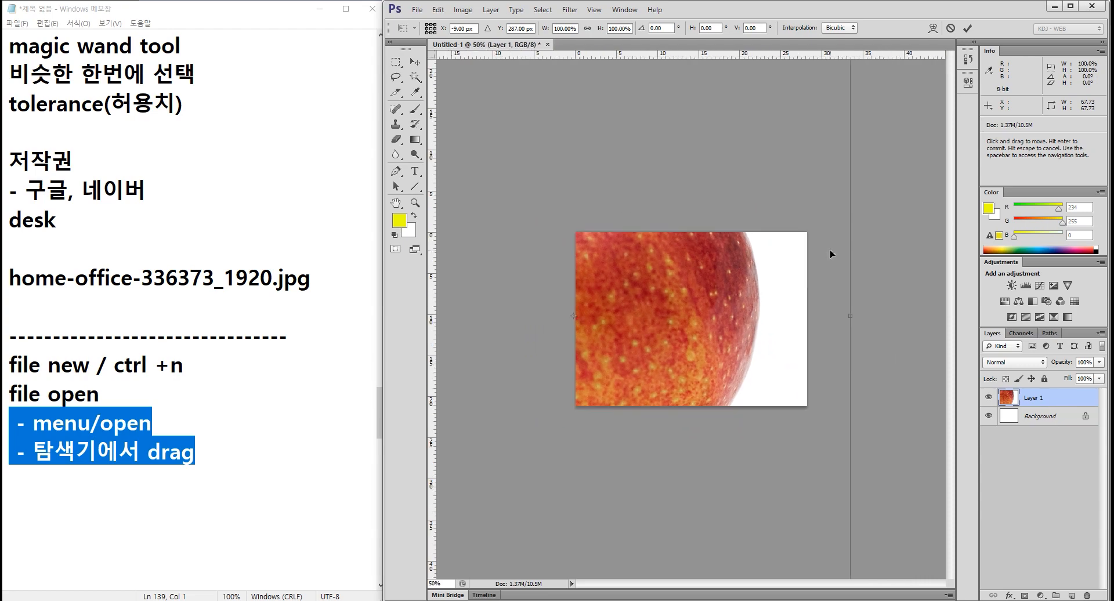
key("ctrl+minus")
key("ctrl+minus")
key("ctrl+minus")
key("ctrl+minus")
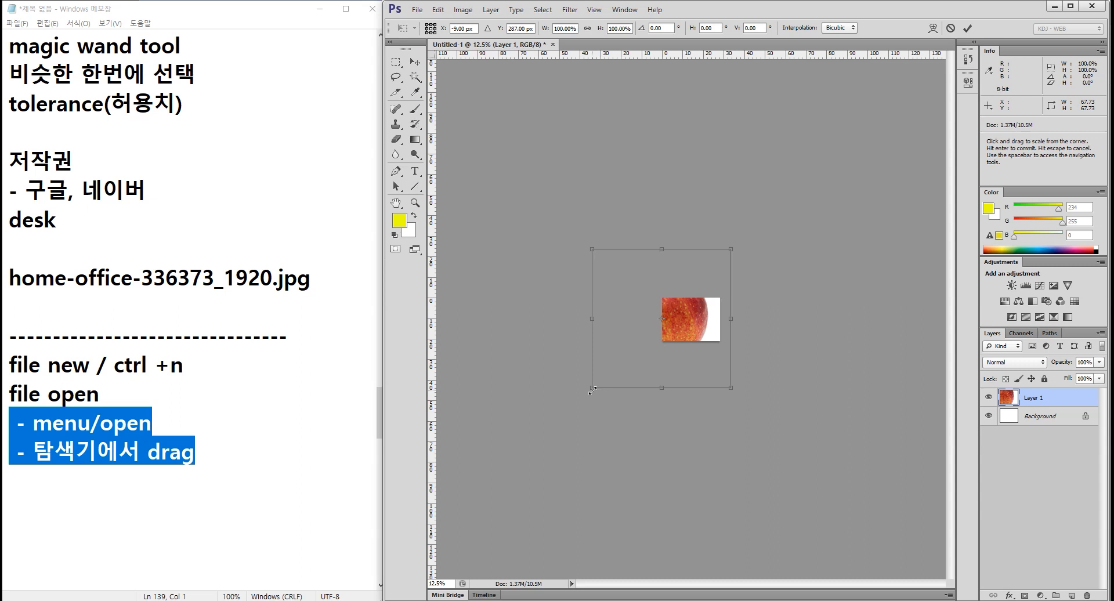
left_click_drag(592, 390, 671, 308)
left_click_drag(674, 251, 685, 308)
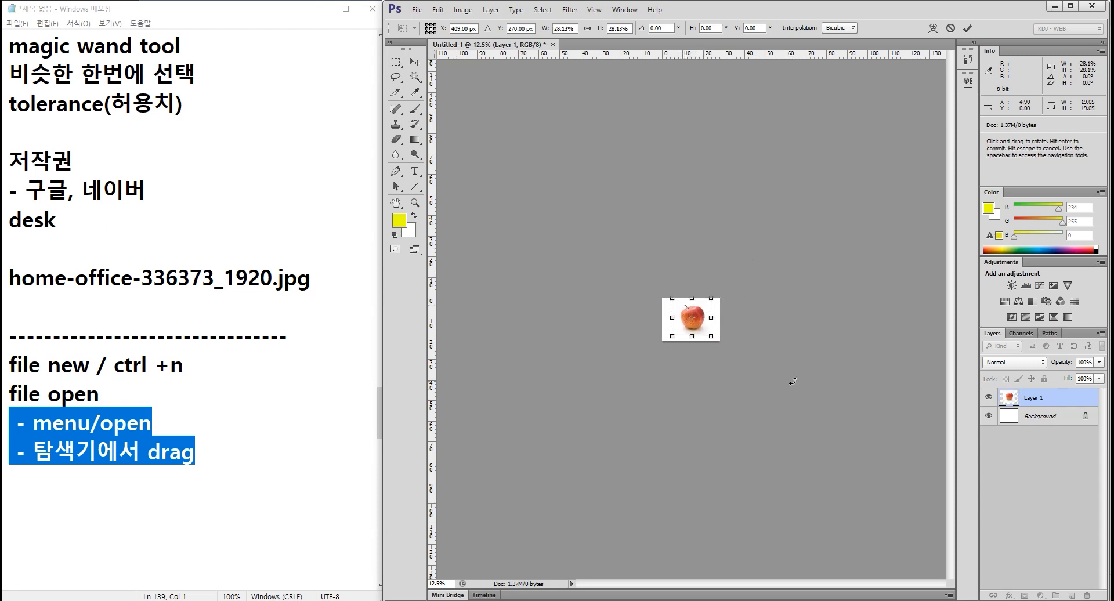
key("Return")
double_click(415, 202)
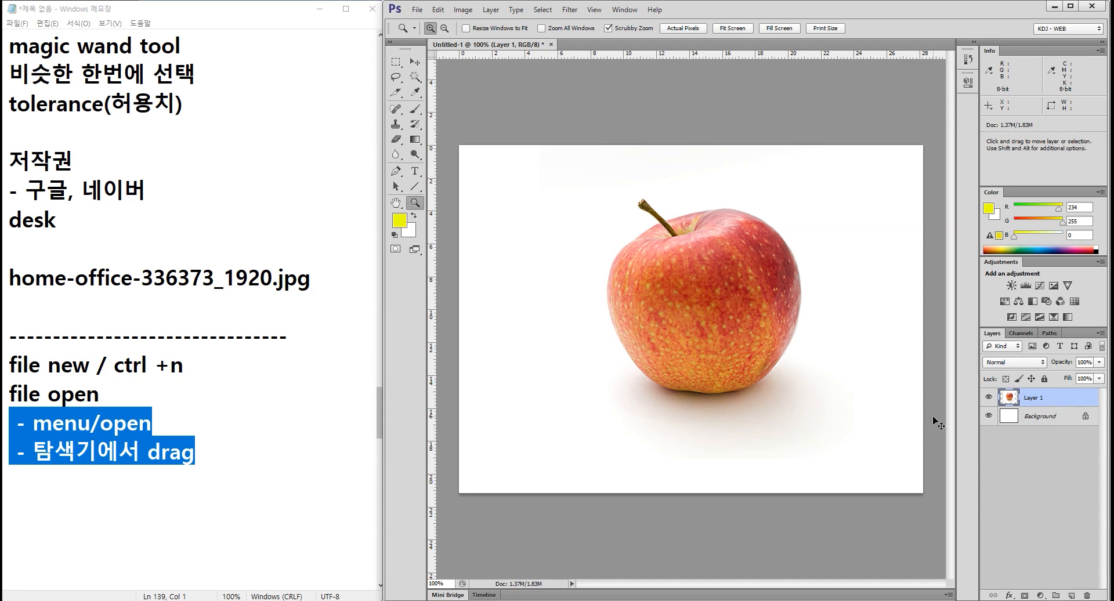
Scale the apple layer to 50% about its centre and move it to the left part of the canvas
key("ctrl+t")
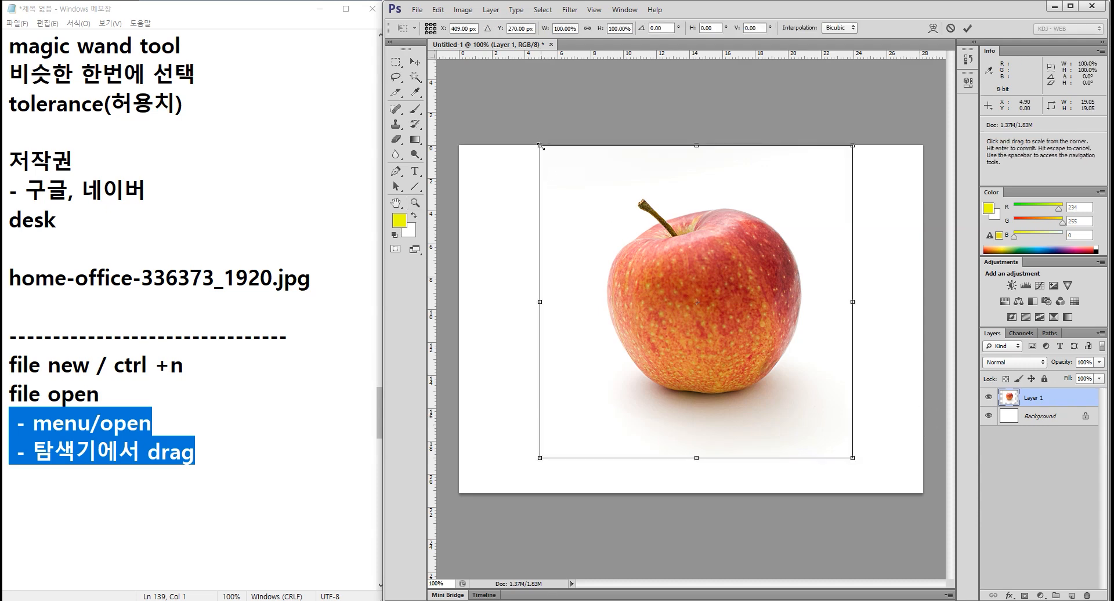
left_click_drag(540, 146, 617, 223)
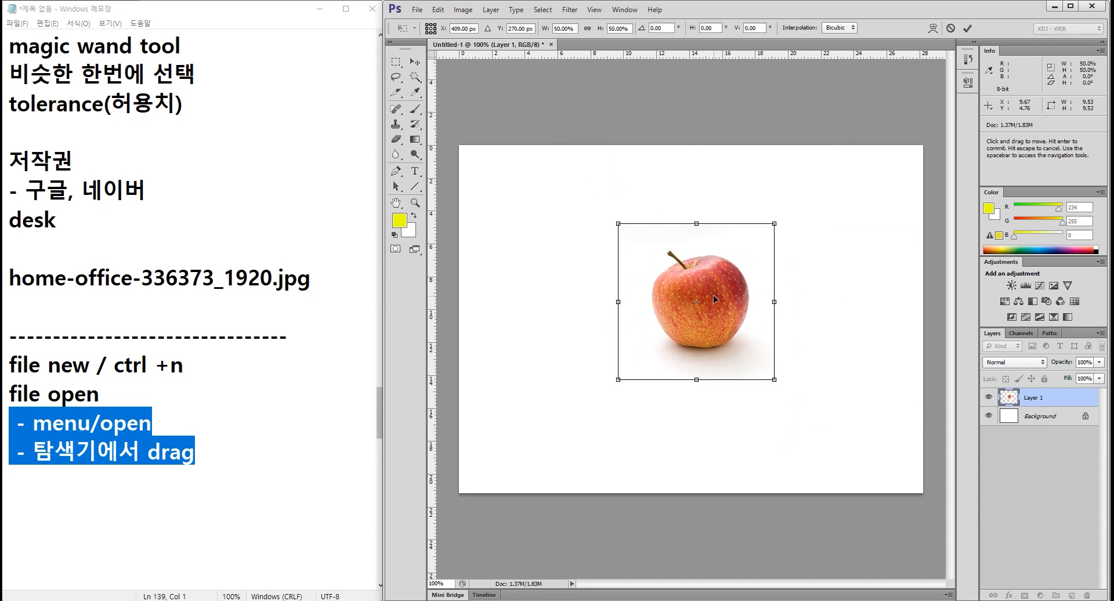
left_click_drag(713, 296, 576, 298)
key("Return")
key("z")
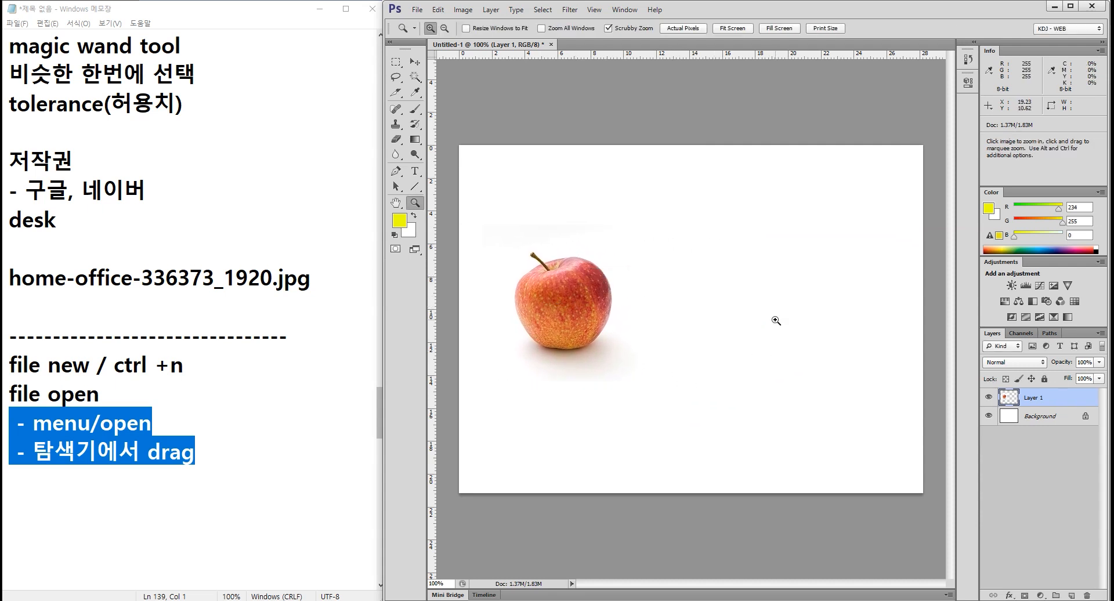
left_click_drag(646, 218, 806, 273)
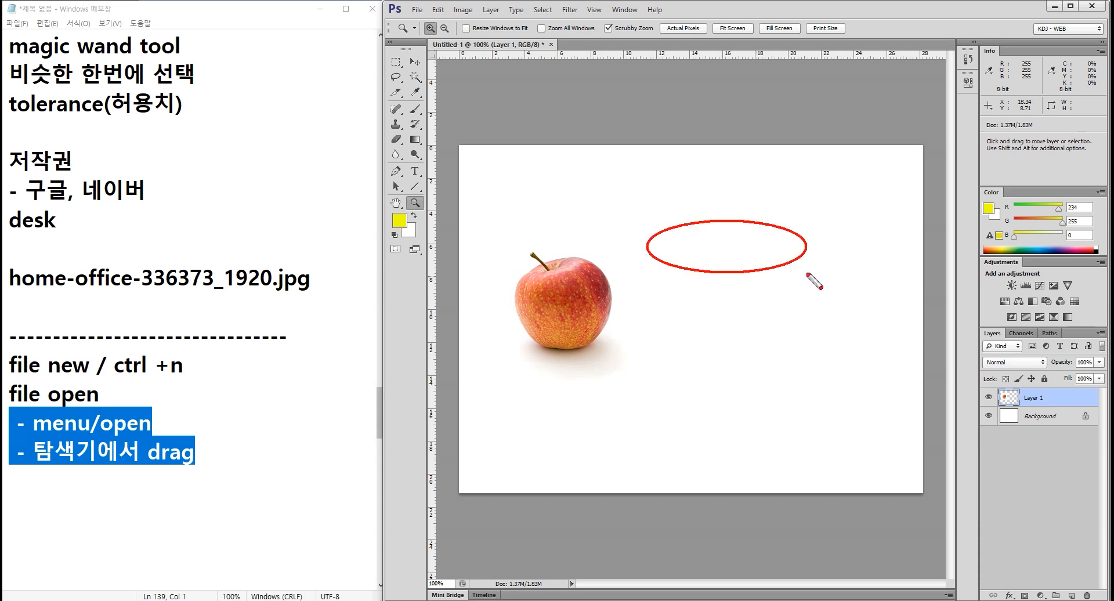
left_click_drag(674, 284, 791, 310)
mouse_move(644, 334)
left_mouse_down()
mouse_move(870, 390)
mouse_move(860, 385)
left_mouse_up()
key("Escape")
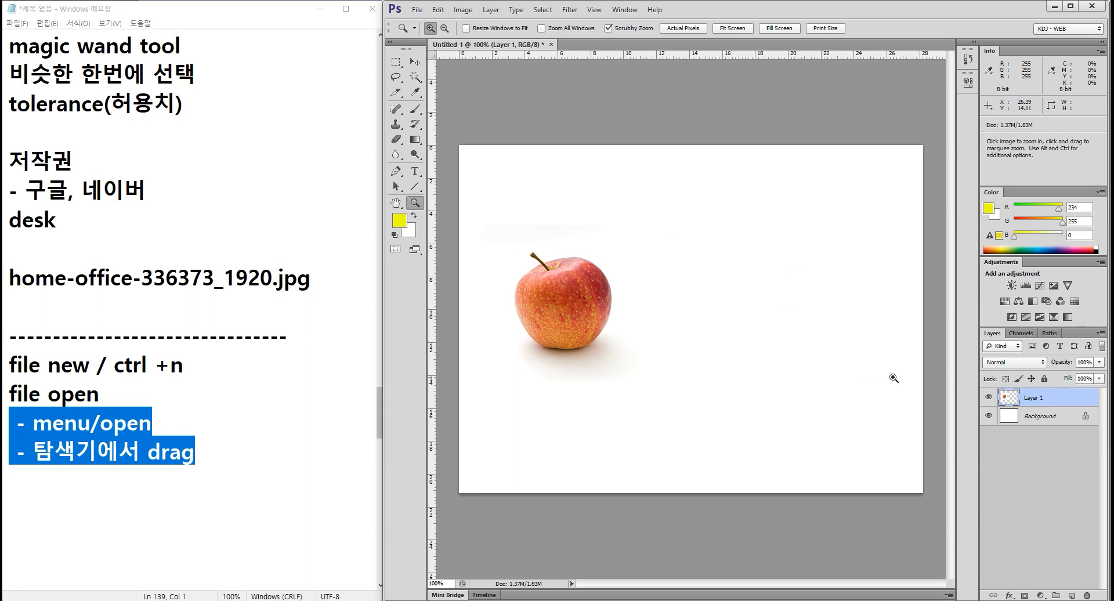
key("ctrl+2")
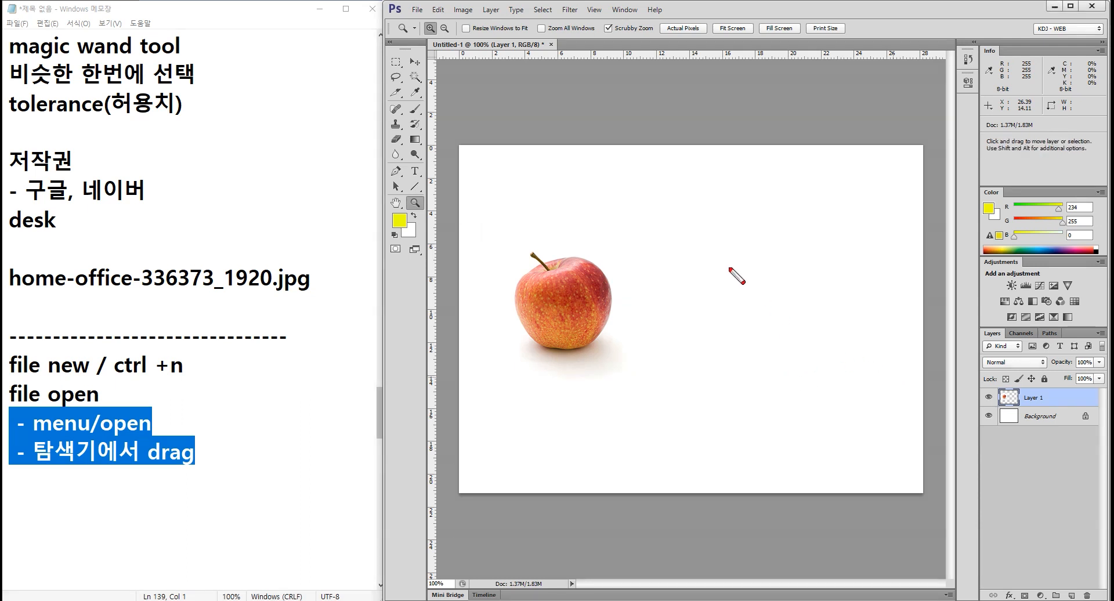
left_click_drag(646, 205, 798, 259)
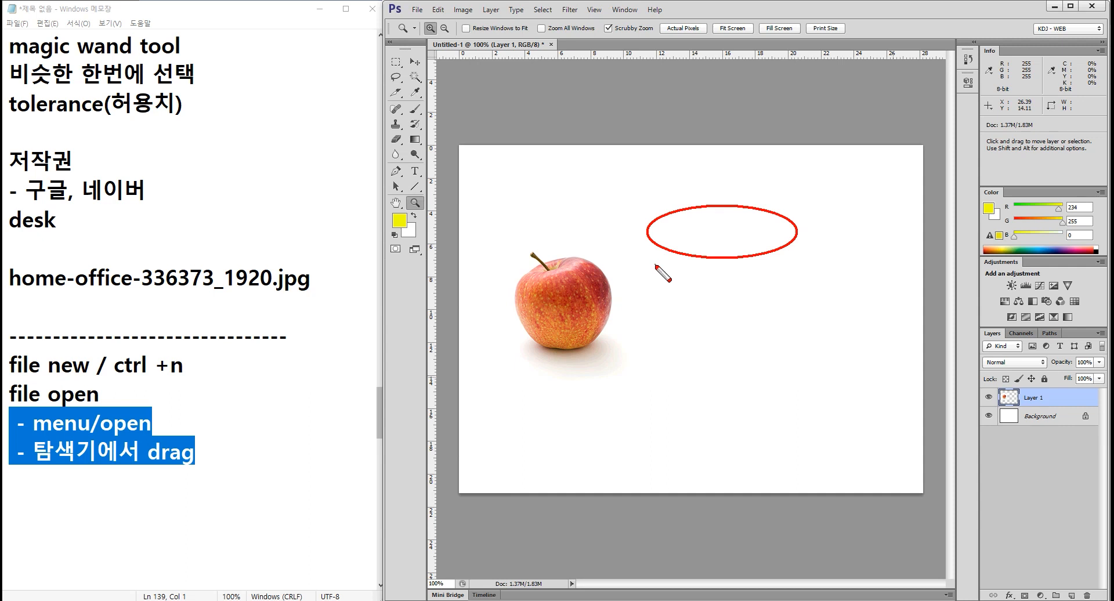
left_click_drag(654, 264, 771, 296)
mouse_move(655, 295)
left_mouse_down()
mouse_move(930, 316)
mouse_move(871, 314)
left_mouse_up()
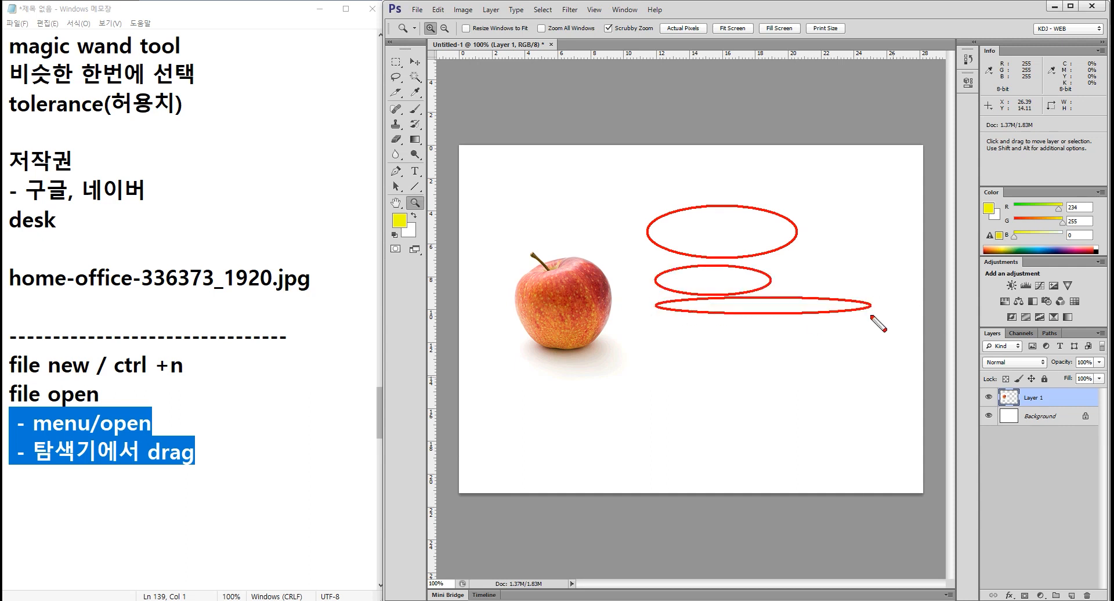
left_click_drag(663, 319, 780, 367)
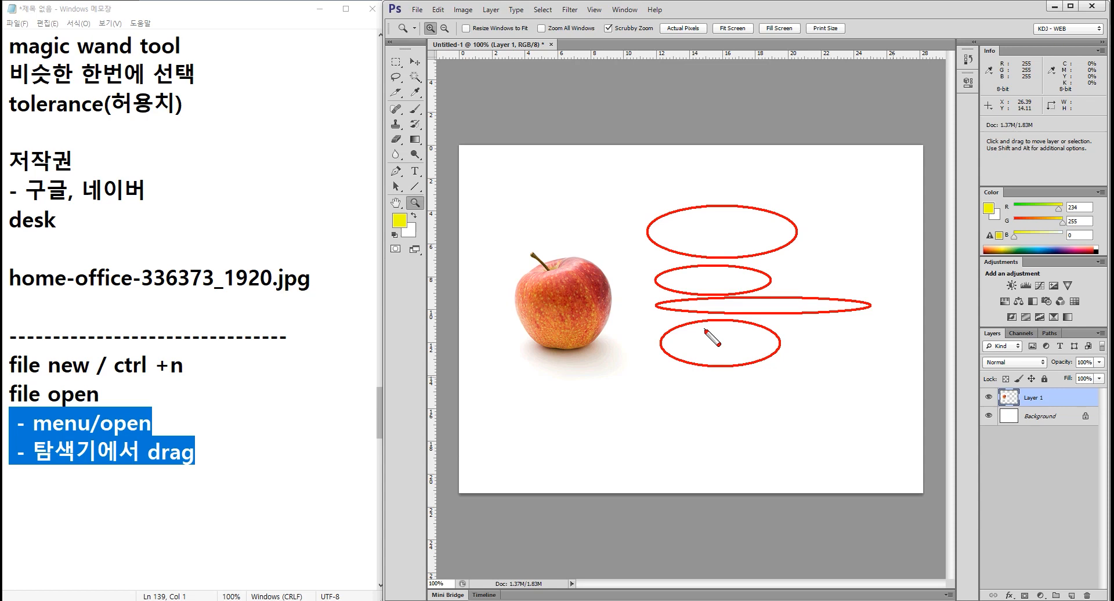
key("Escape")
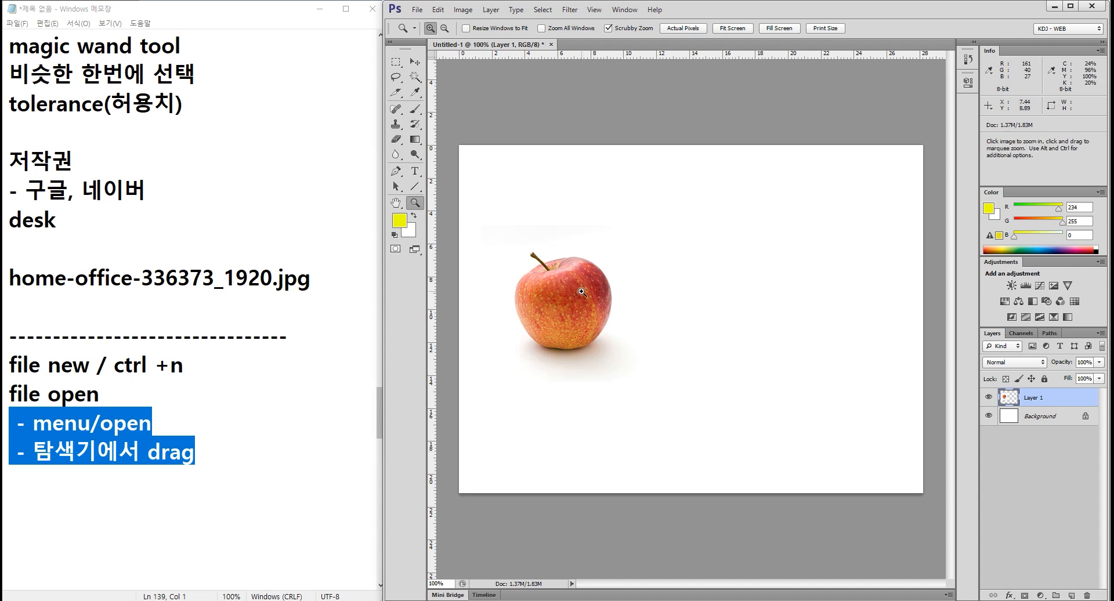
Shrink the apple layer with Free Transform to about 2.6 cm wide, keeping its upper-left corner in place
left_click(414, 61)
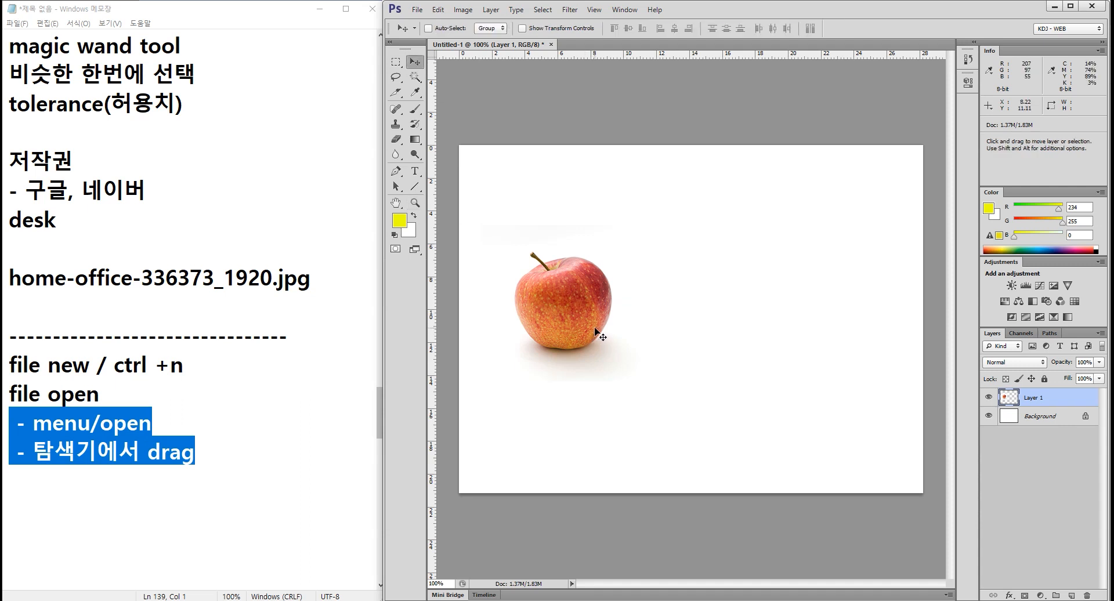
key("ctrl+t")
left_click_drag(639, 384, 524, 267)
key("Return")
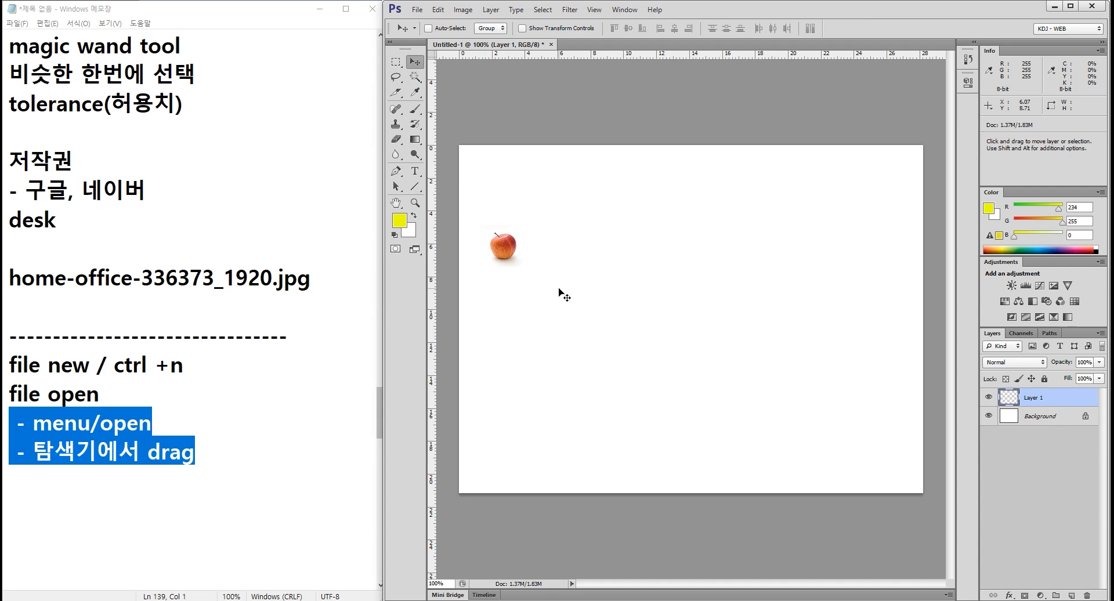
Enlarge the apple layer with Free Transform until the apple fills much of the canvas, and delete the layer
key("ctrl+t")
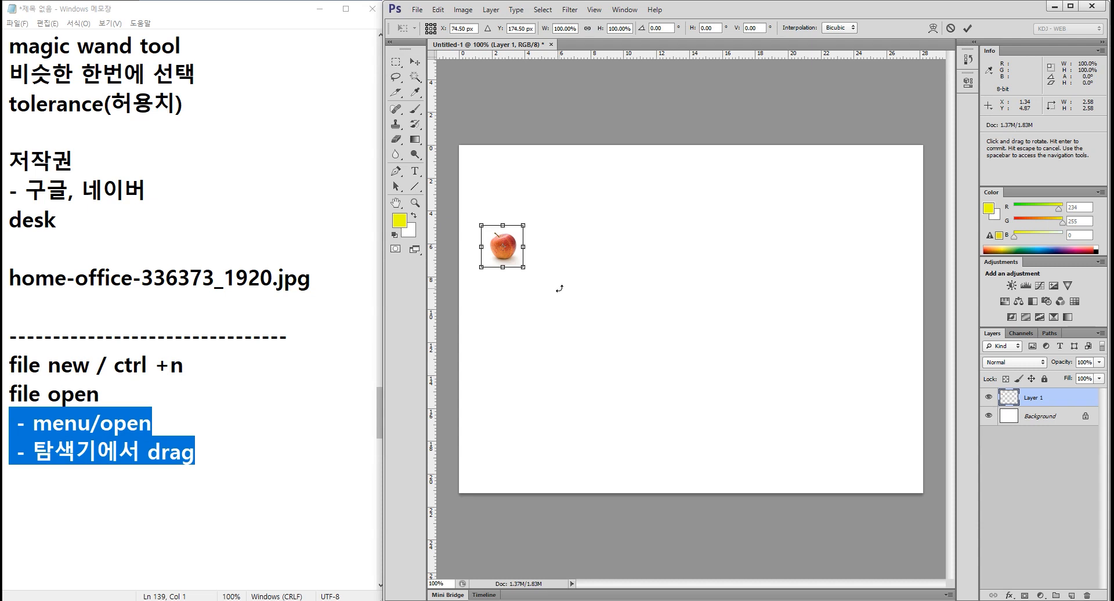
left_click_drag(523, 267, 833, 521)
key("Return")
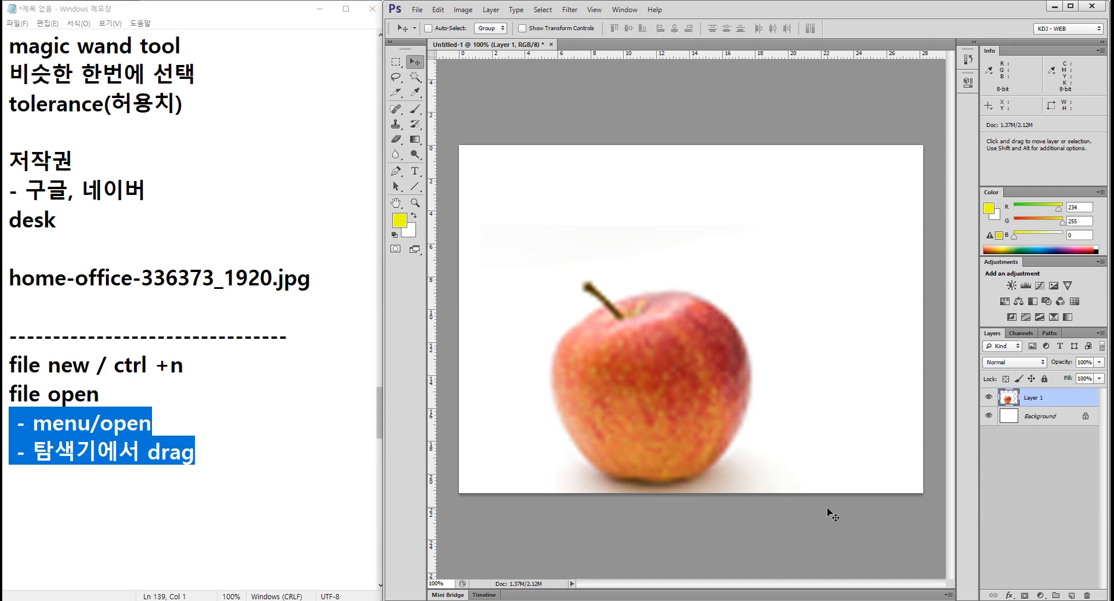
left_click_drag(1068, 397, 1088, 593)
Switch to Notepad and add the line "smart object" below the notes, leaving one blank line between
left_click(251, 453)
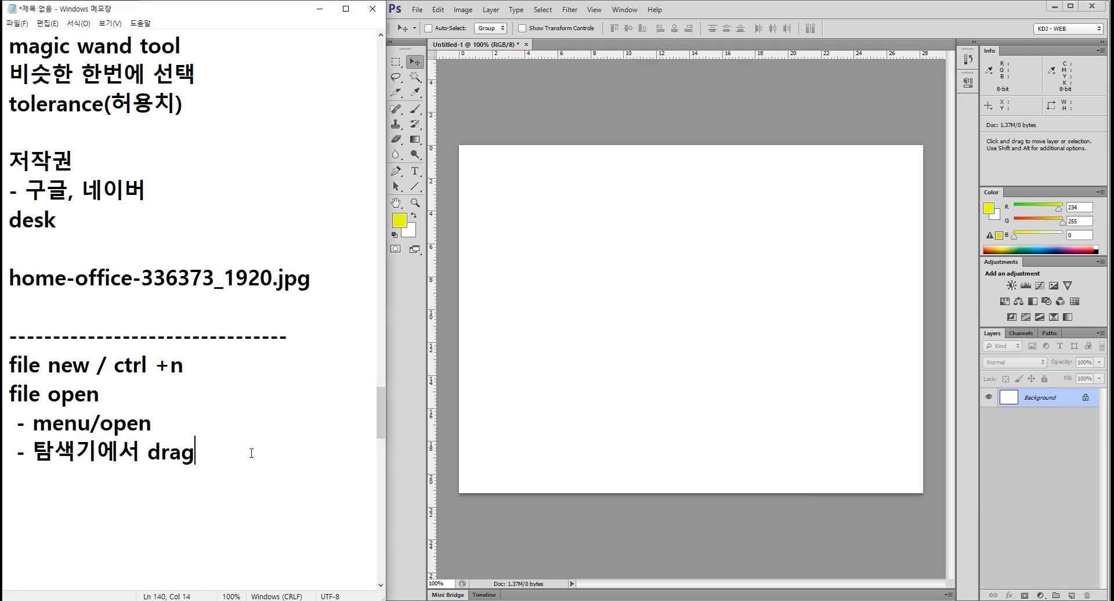
key("Return")
key("Return")
scroll(244, 456, "down", 3)
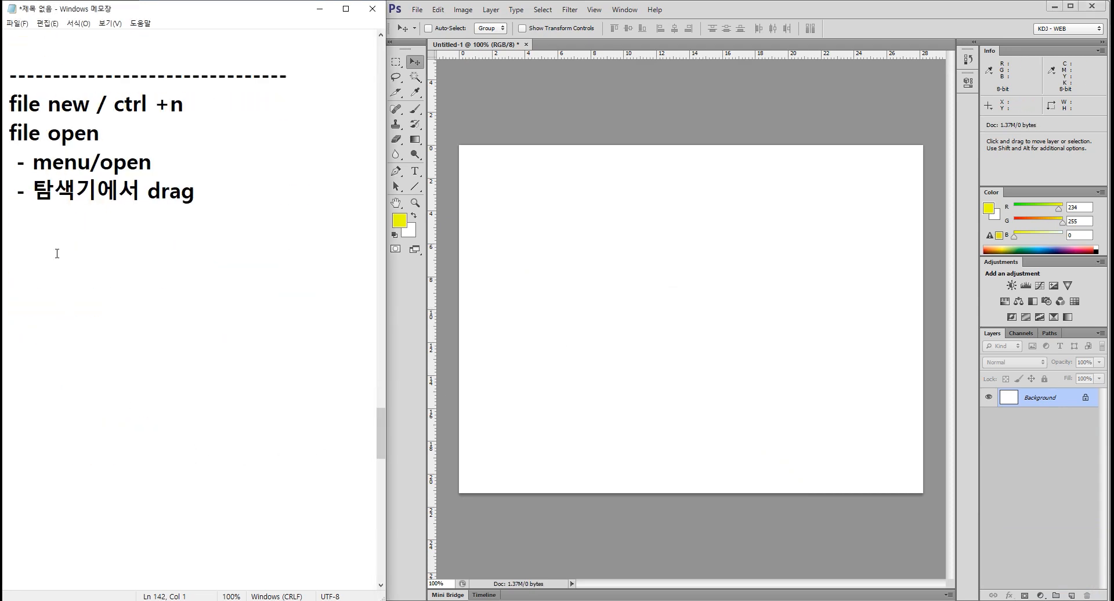
type("smart ob")
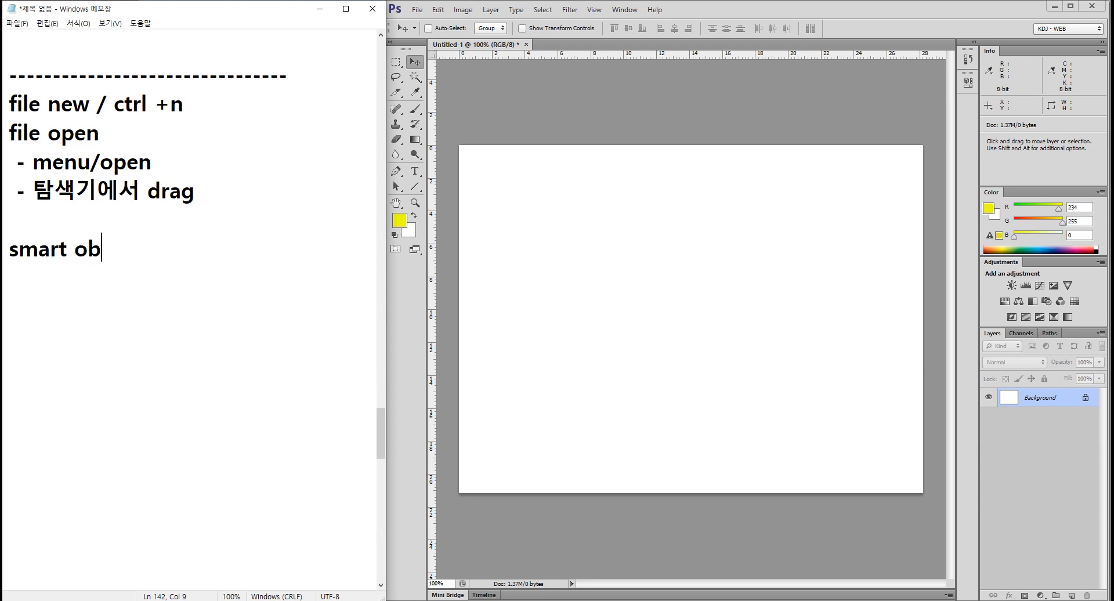
type("ject")
Switch to Photoshop and open apple-1834639_1920.jpg from the PS01_src folder
left_click(494, 46)
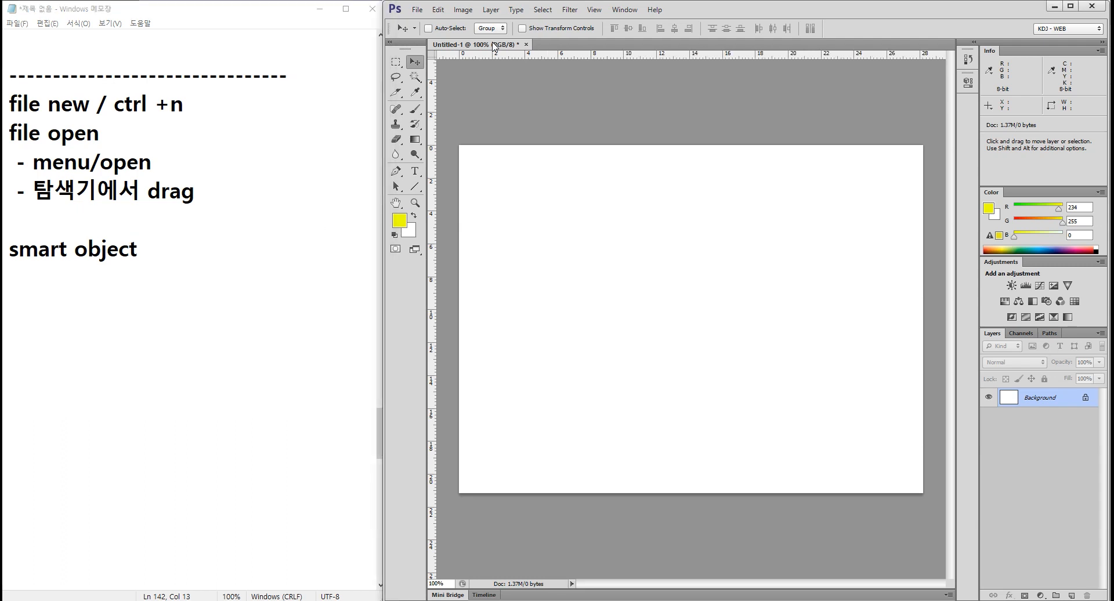
left_click(418, 10)
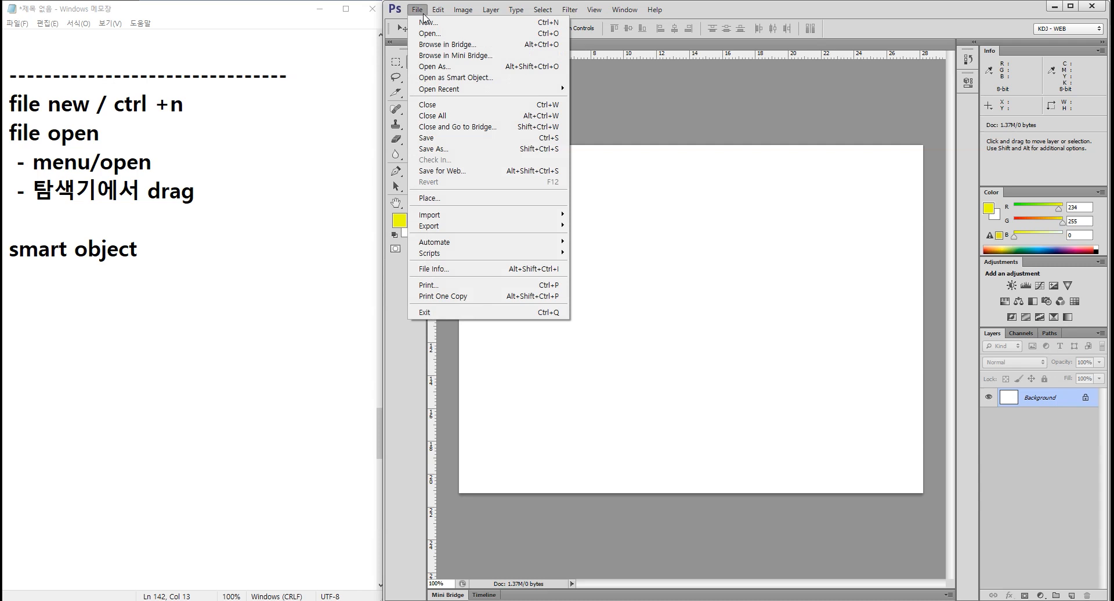
left_click(439, 39)
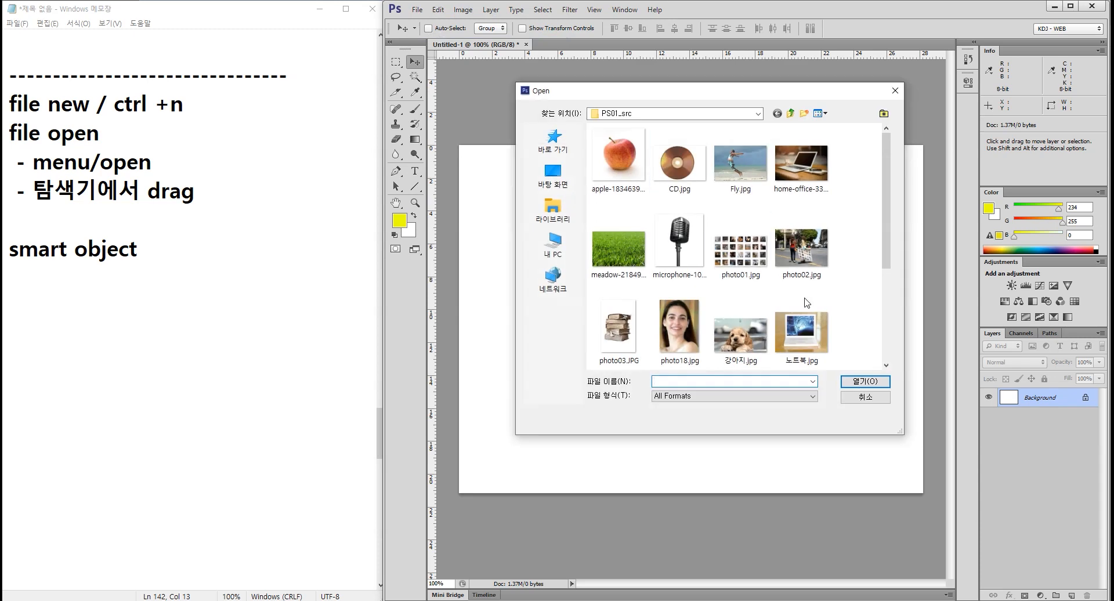
left_click(864, 381)
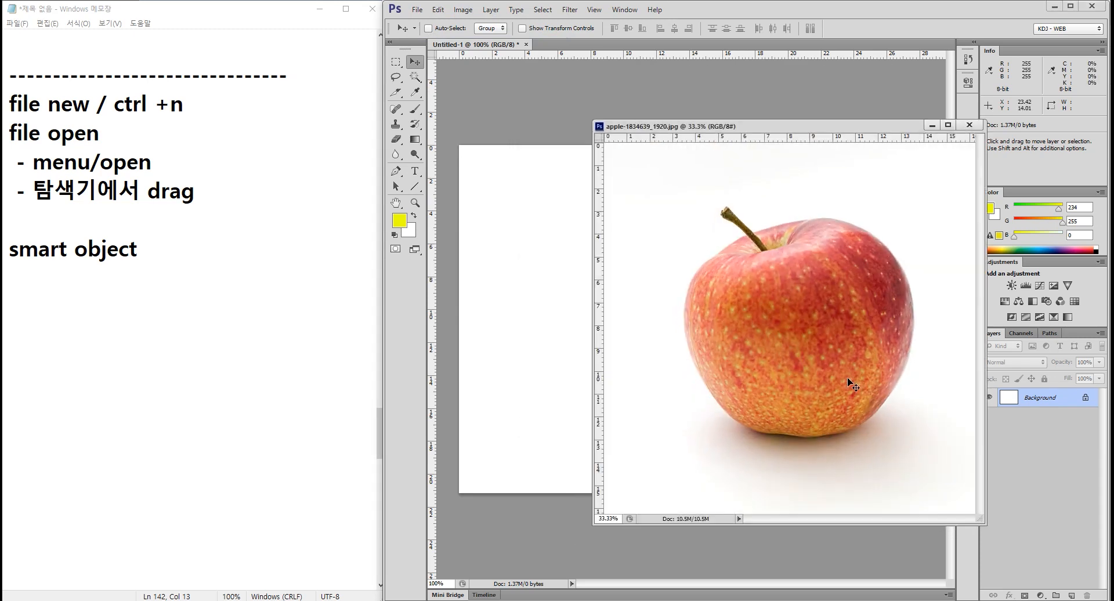
Move the apple window aside, copy the apple image into the blank document with the Move tool, and minimize the apple window
left_click_drag(864, 133, 773, 138)
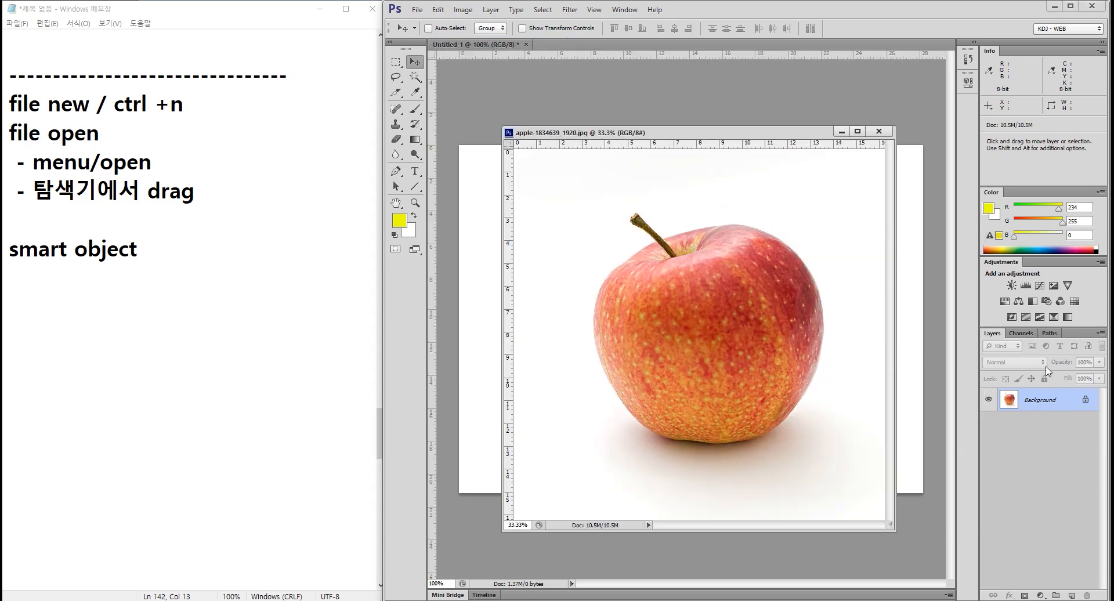
left_click_drag(688, 135, 781, 340)
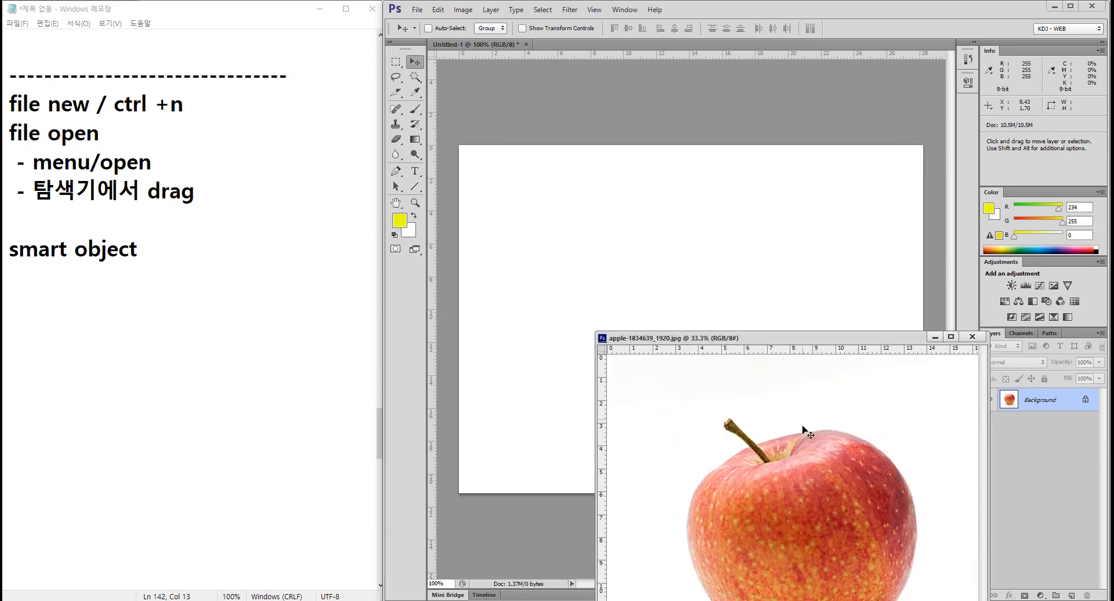
left_click_drag(826, 484, 622, 230)
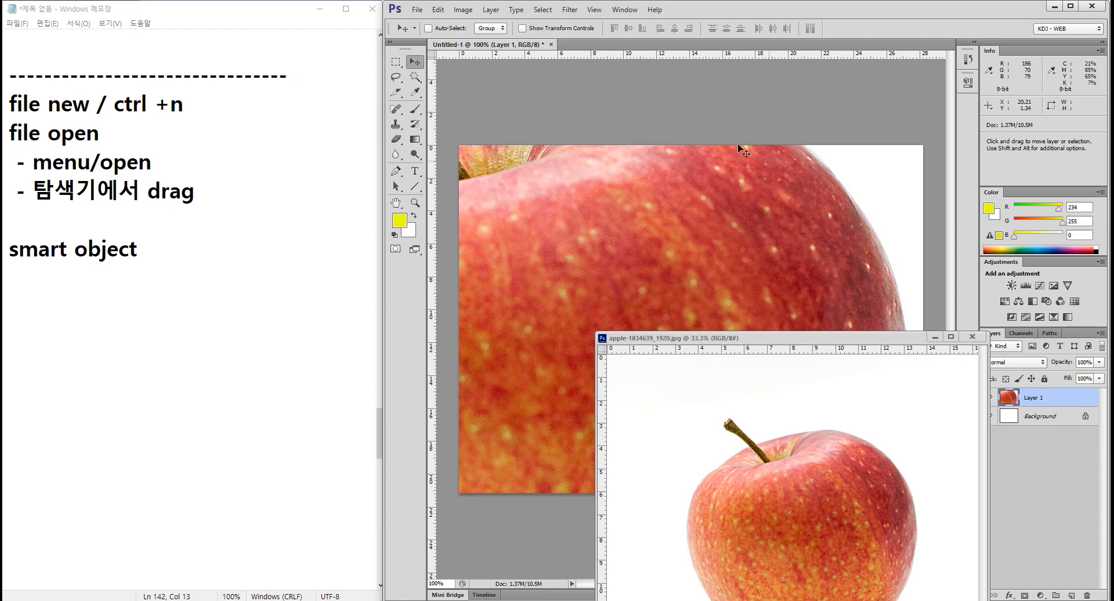
left_click(934, 337)
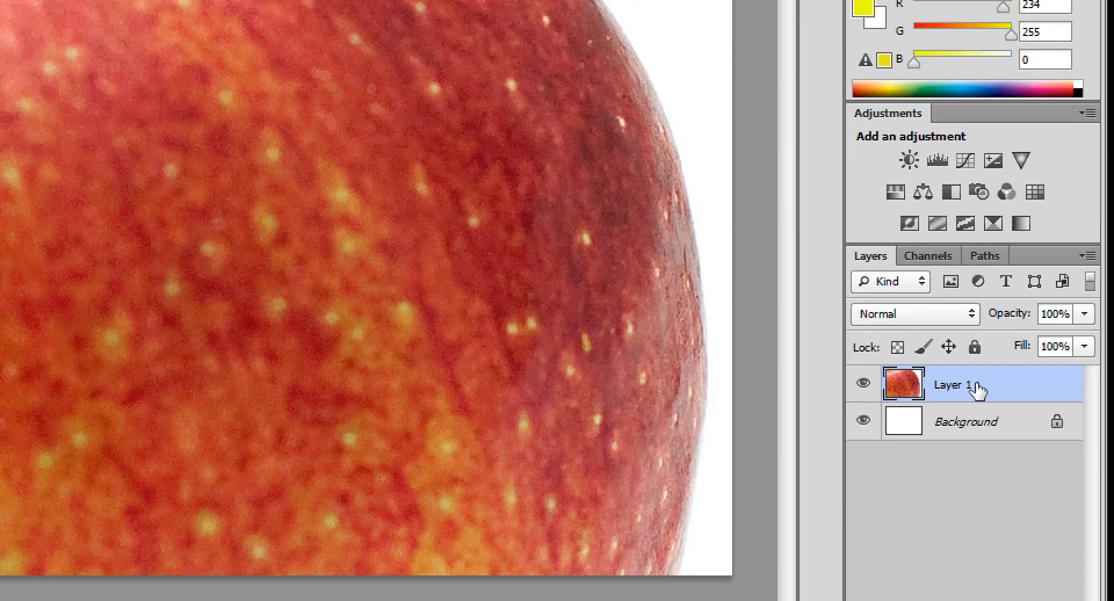
Convert the apple layer, Layer 1, to a smart object
right_click(976, 383)
left_click(1020, 378)
right_click(1013, 394)
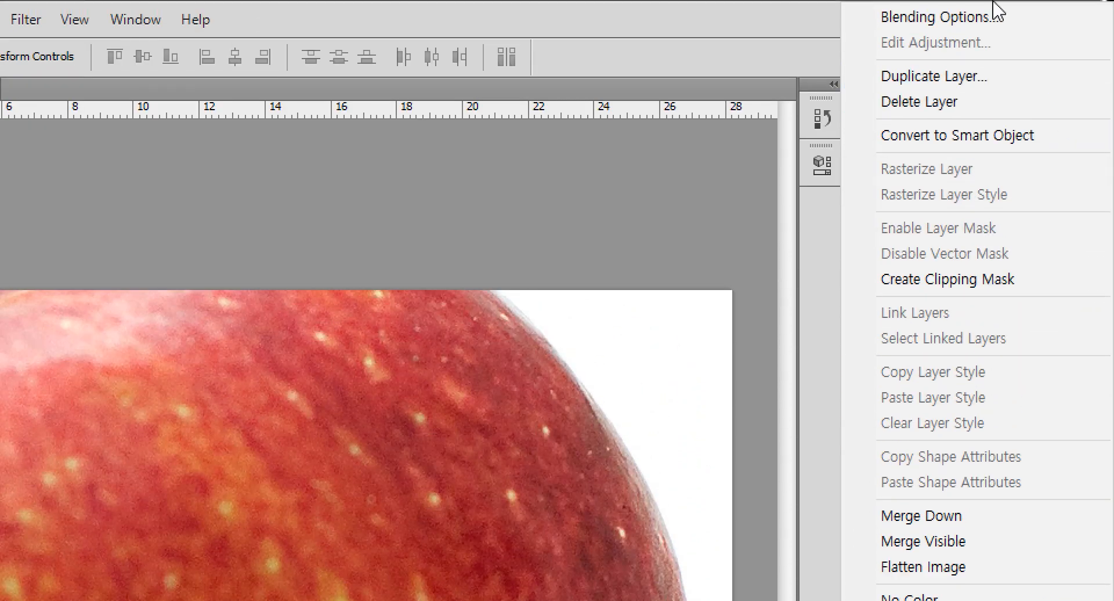
left_click(998, 140)
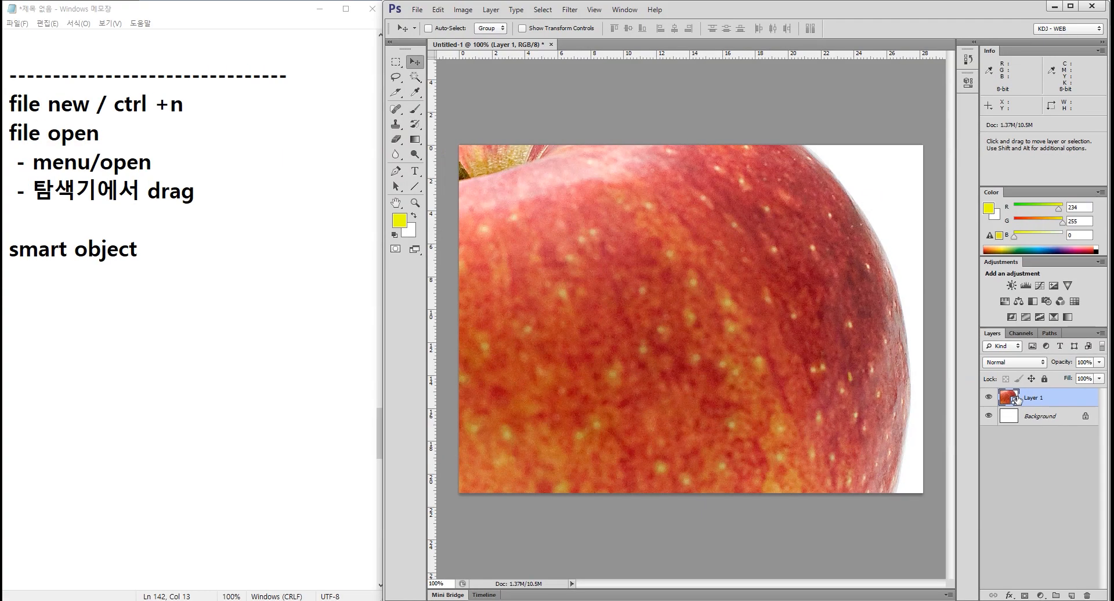
Scale the apple smart object to 16.88% about its centre with Free Transform
key("ctrl+t")
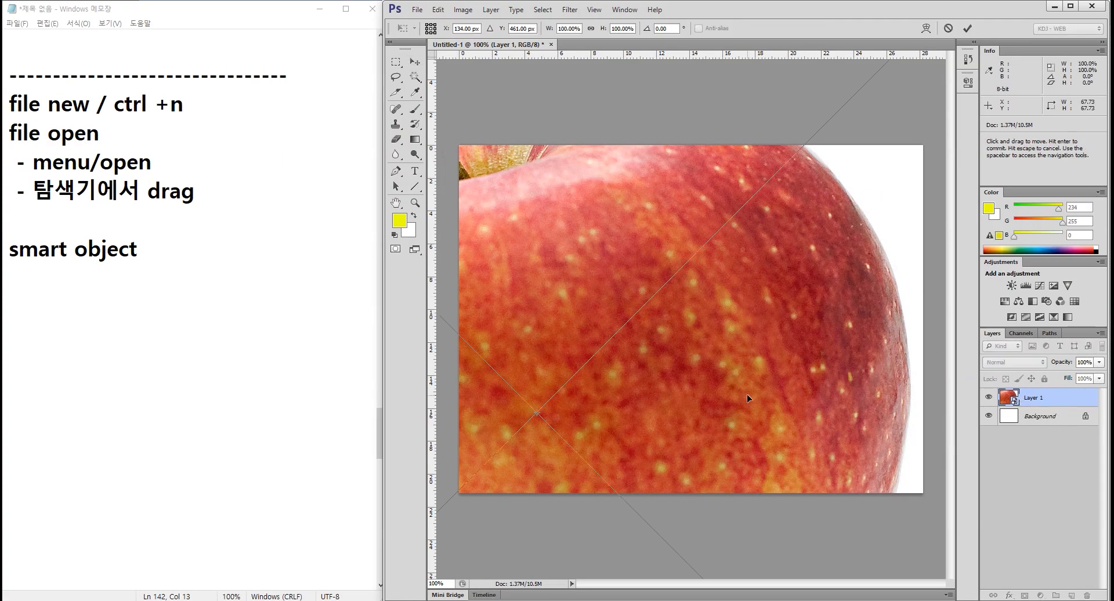
key("ctrl+minus")
key("ctrl+minus")
key("ctrl+minus")
key("ctrl+minus")
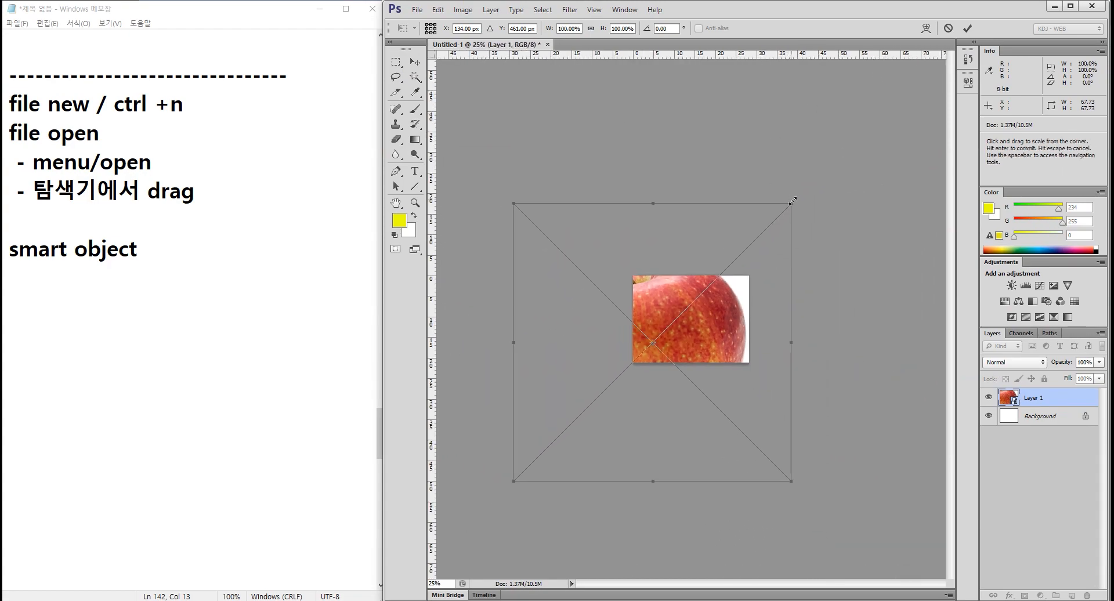
left_click_drag(776, 207, 667, 289)
key("Return")
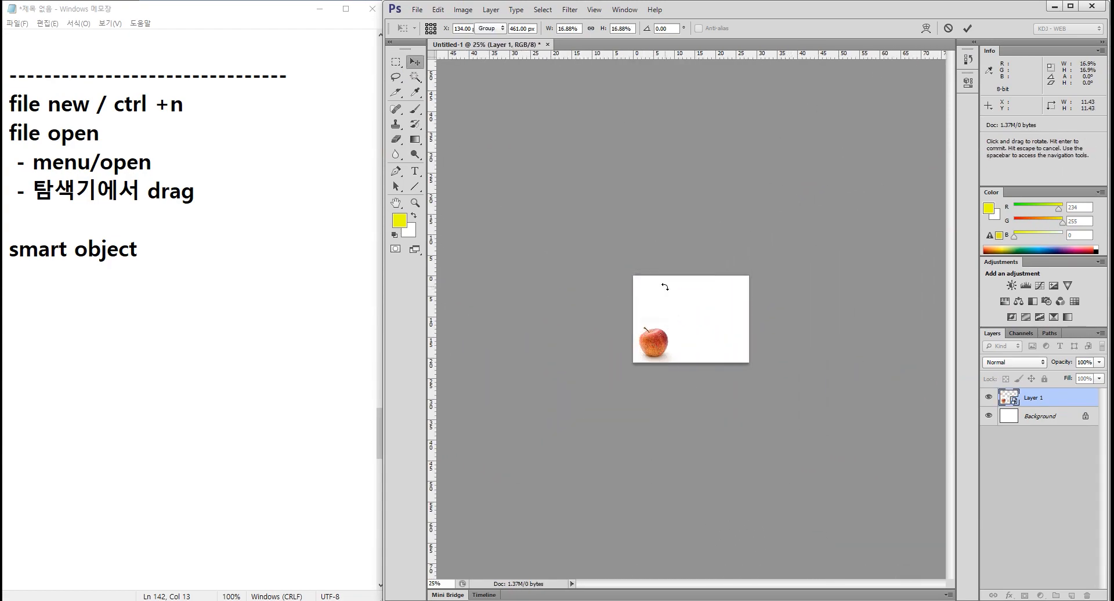
Move the apple smart object to the upper-left part of the canvas and shrink it further with Free Transform
left_click_drag(668, 342, 653, 312)
key("ctrl+t")
key("Return")
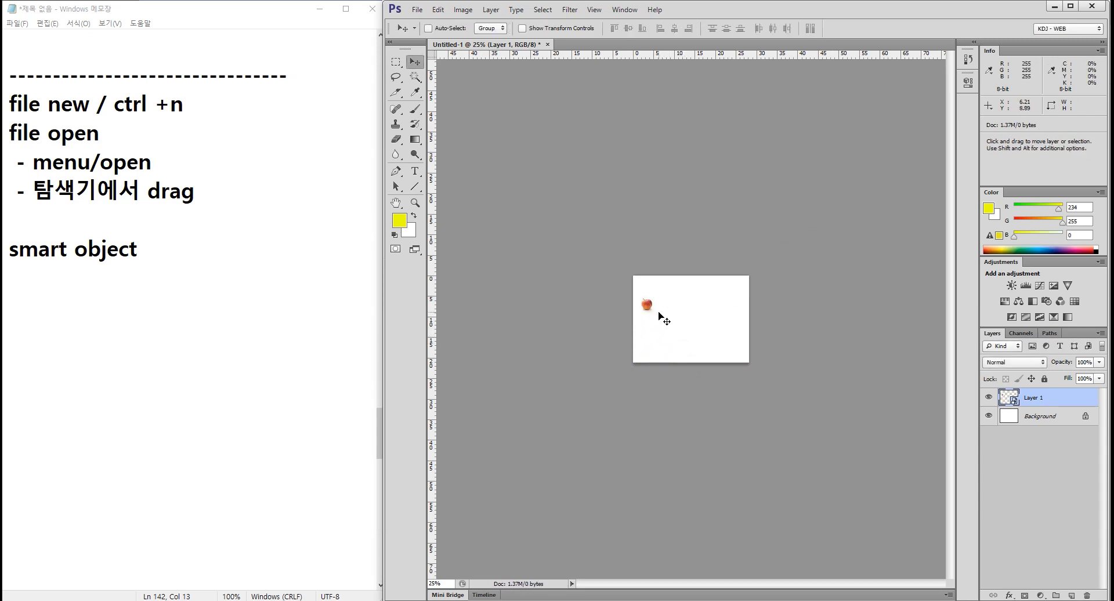
Enlarge the apple smart object to 30.83% with Free Transform, keeping its upper-left corner in place
double_click(396, 203)
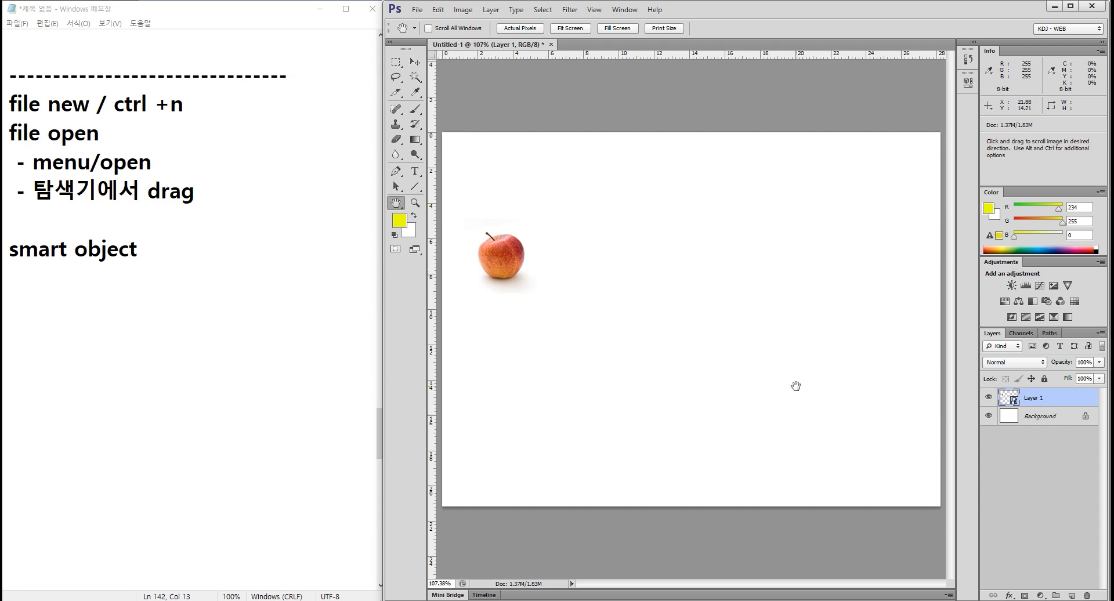
key("ctrl+t")
left_click_drag(537, 292, 832, 586)
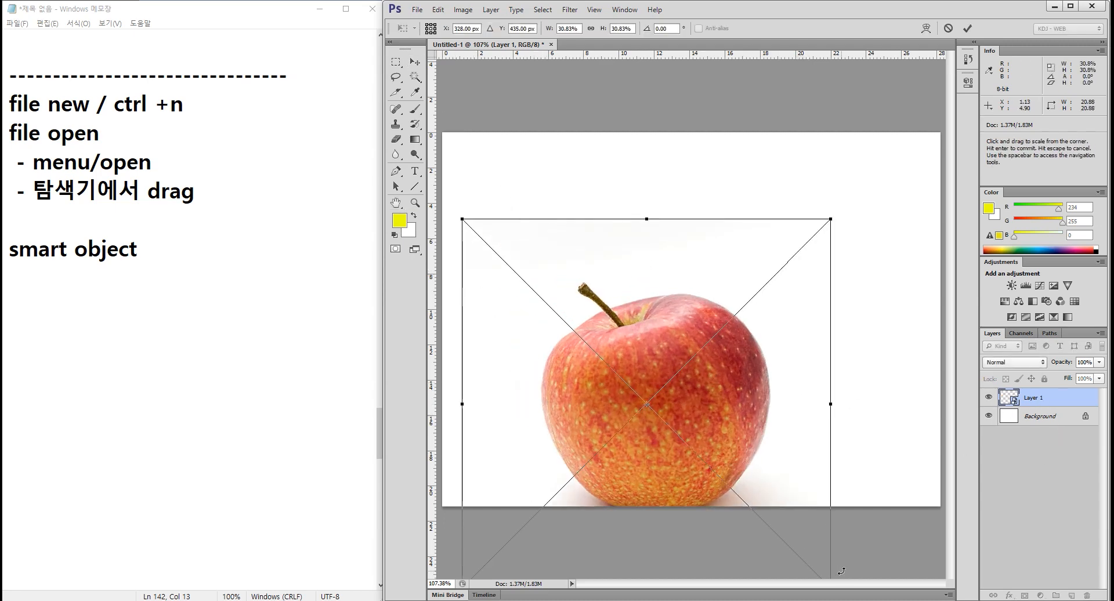
key("Return")
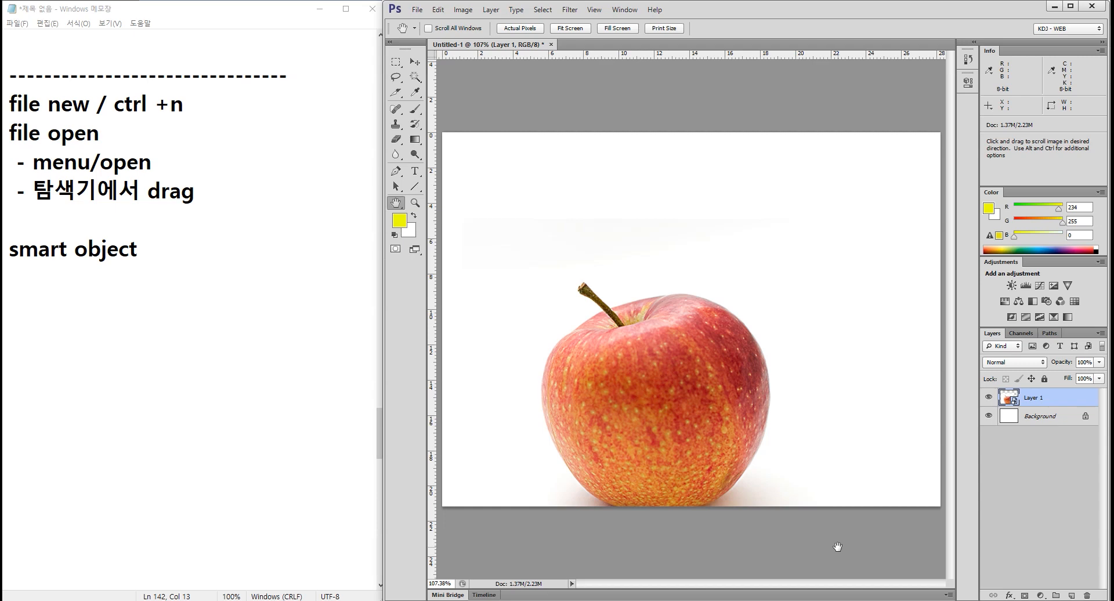
Switch to Notepad, append "(확대, 축소)" to the "smart object" note, and start a new line below it
left_click(209, 256)
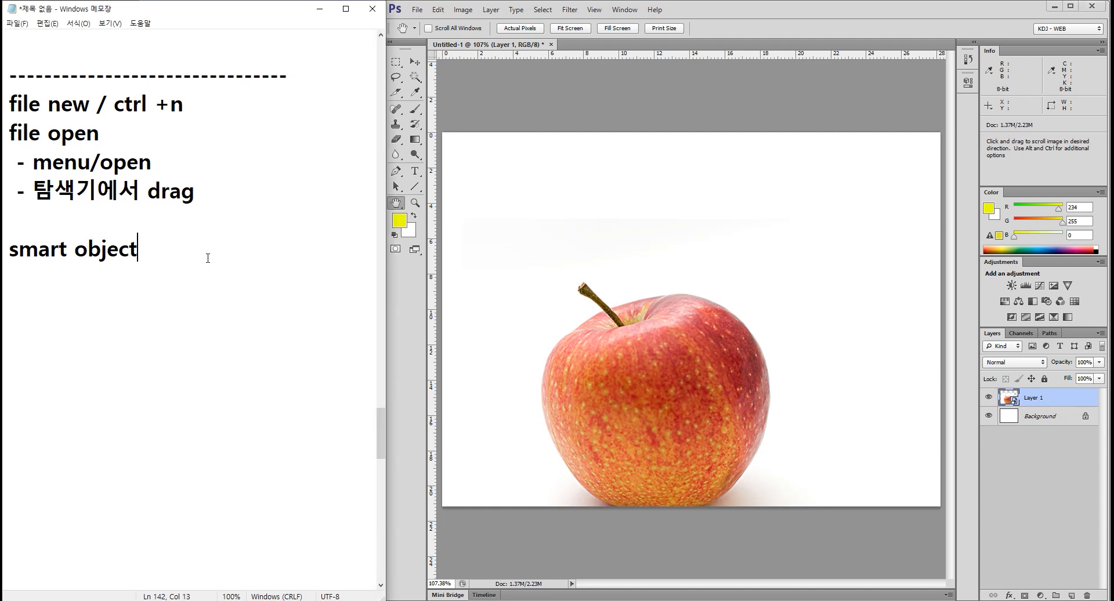
type("ghkr")
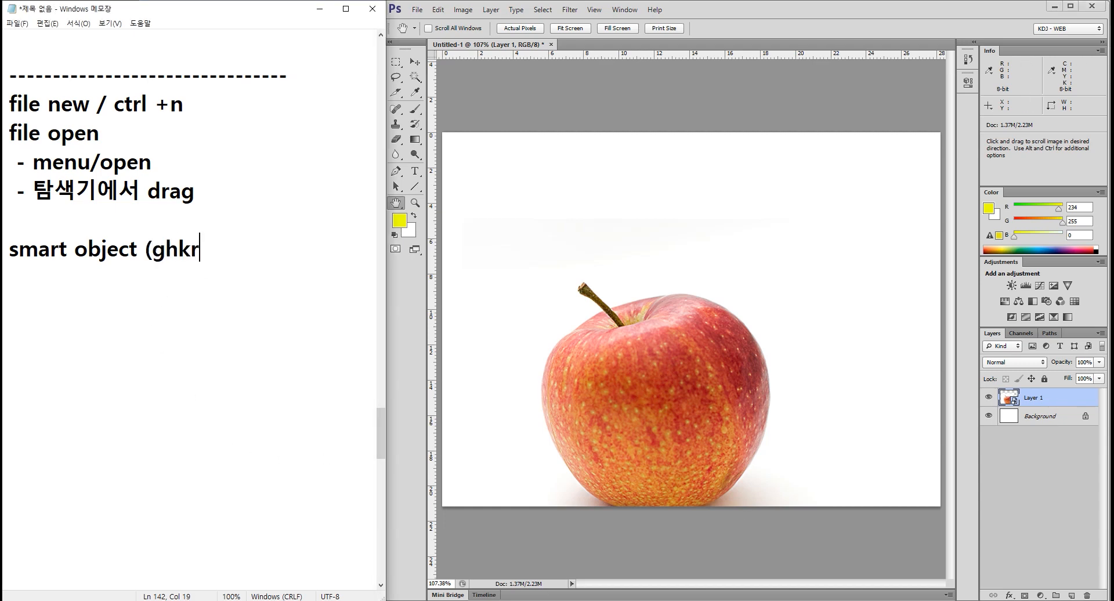
key("BackSpace")
key("BackSpace")
key("BackSpace")
key("BackSpace")
key("Hangul")
type("확대")
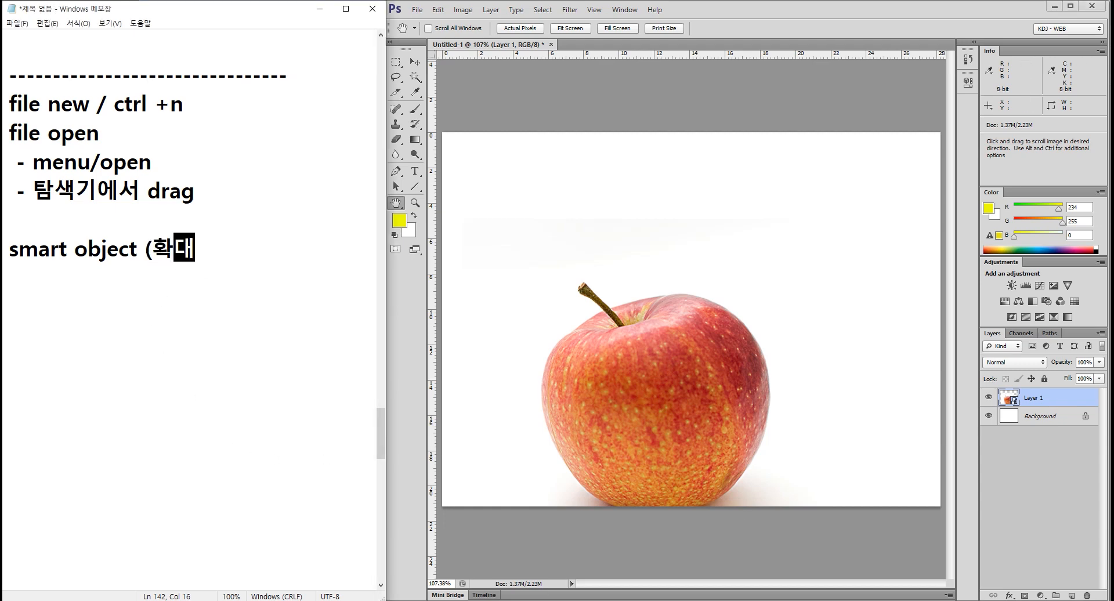
type(", 축소)")
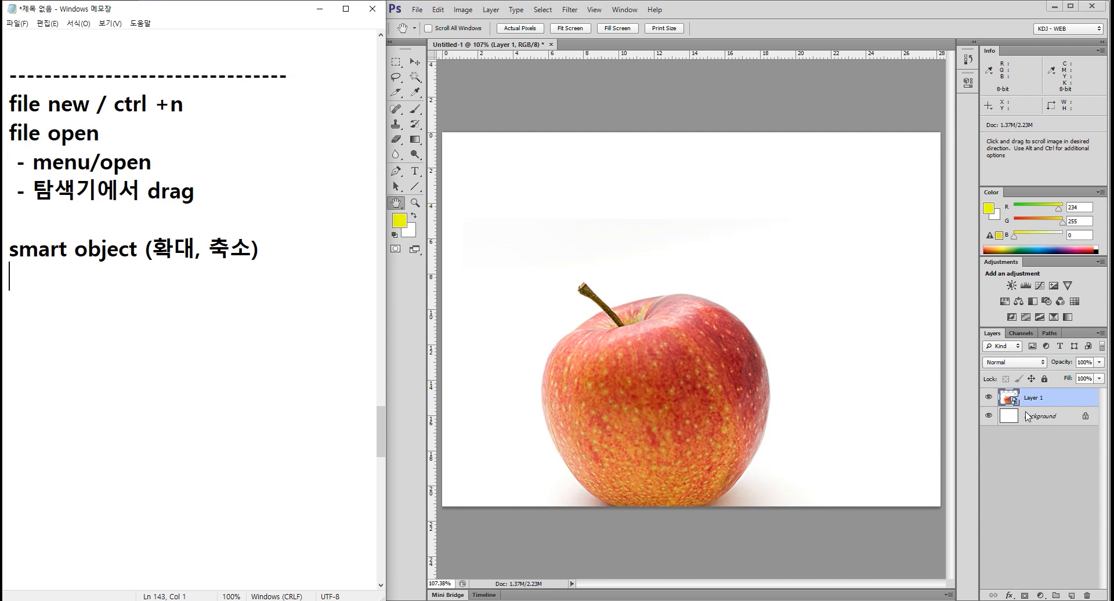
Insert the note line "file open -> drag -> convert" directly above the "smart object (확대, 축소)" line
key("Up")
key("Return")
key("Up")
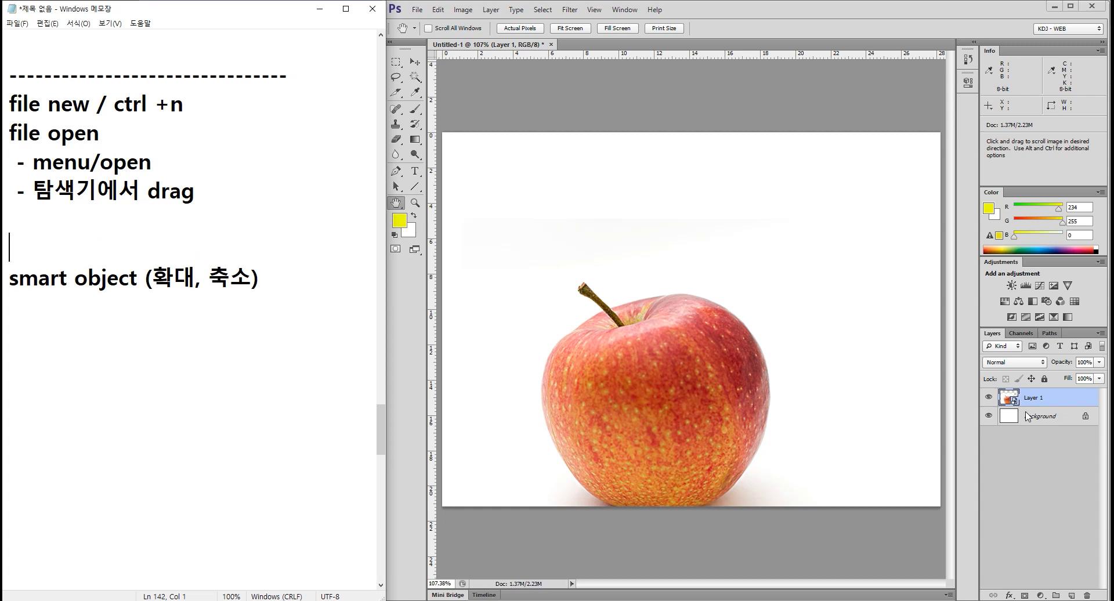
type("file open")
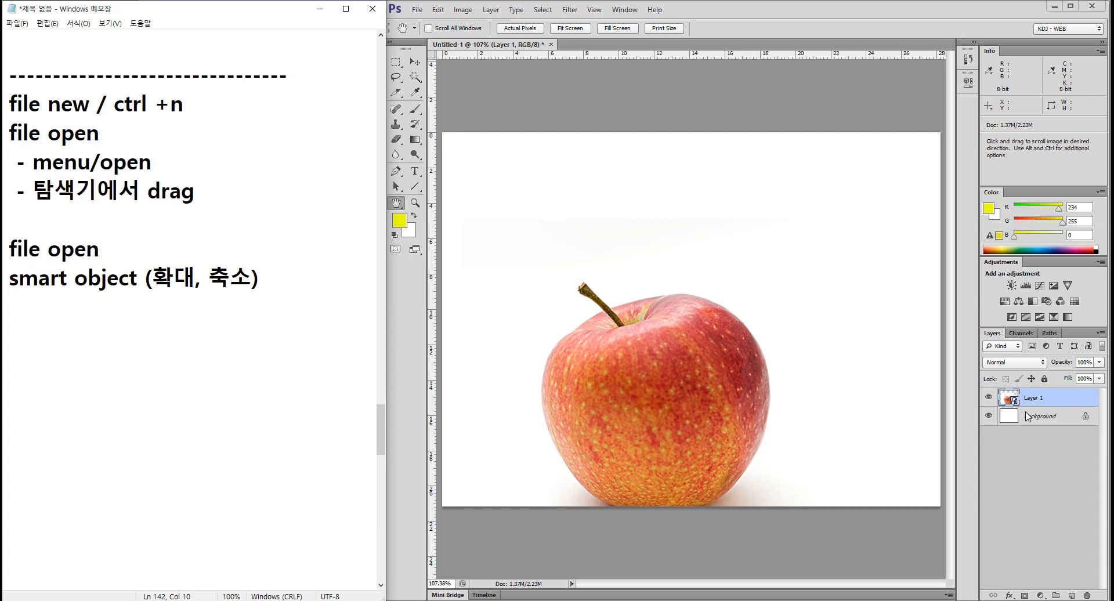
type(" -> drga")
key("BackSpace")
key("BackSpace")
type("ag ")
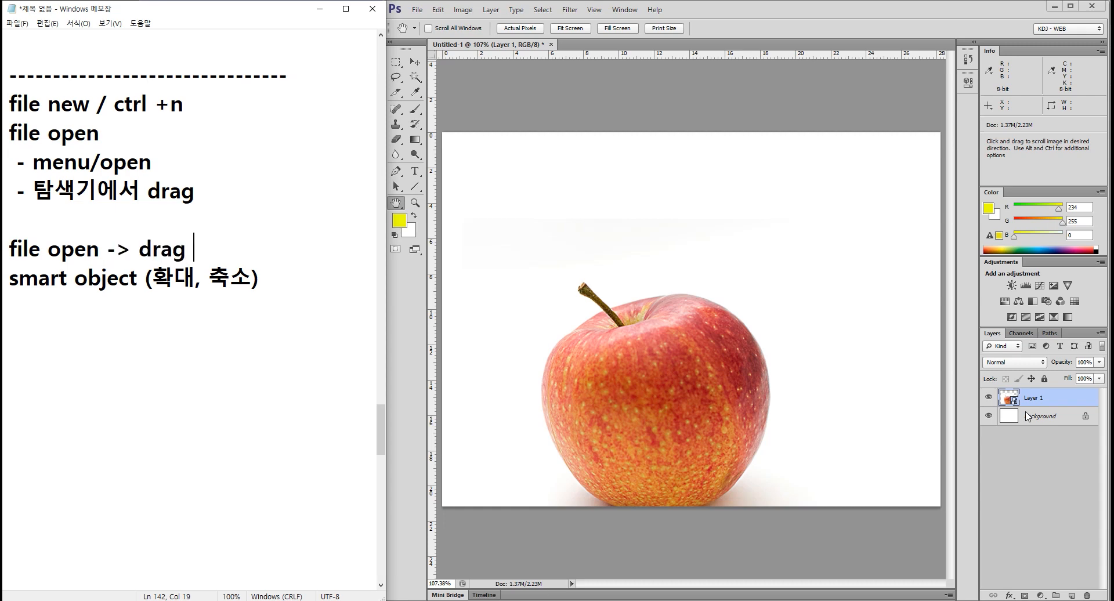
type("-> conve")
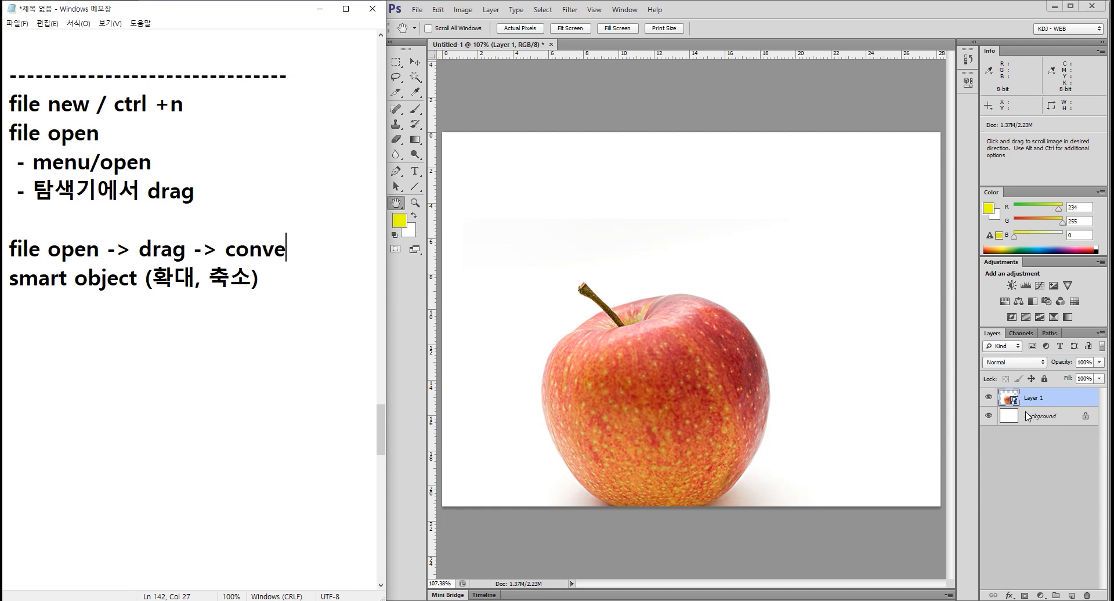
type("rt")
Switch to Photoshop, undo the existing apple layer, and place apple-1834639_1920.jpg from the PS01_src folder in File Explorer onto the canvas
left_click(495, 48)
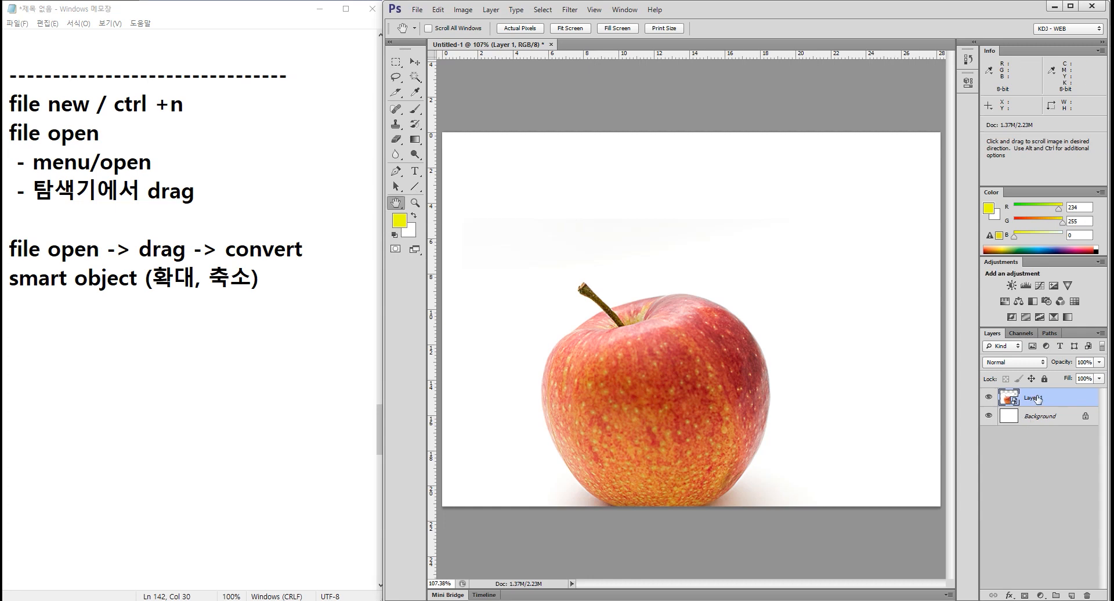
key("ctrl+z")
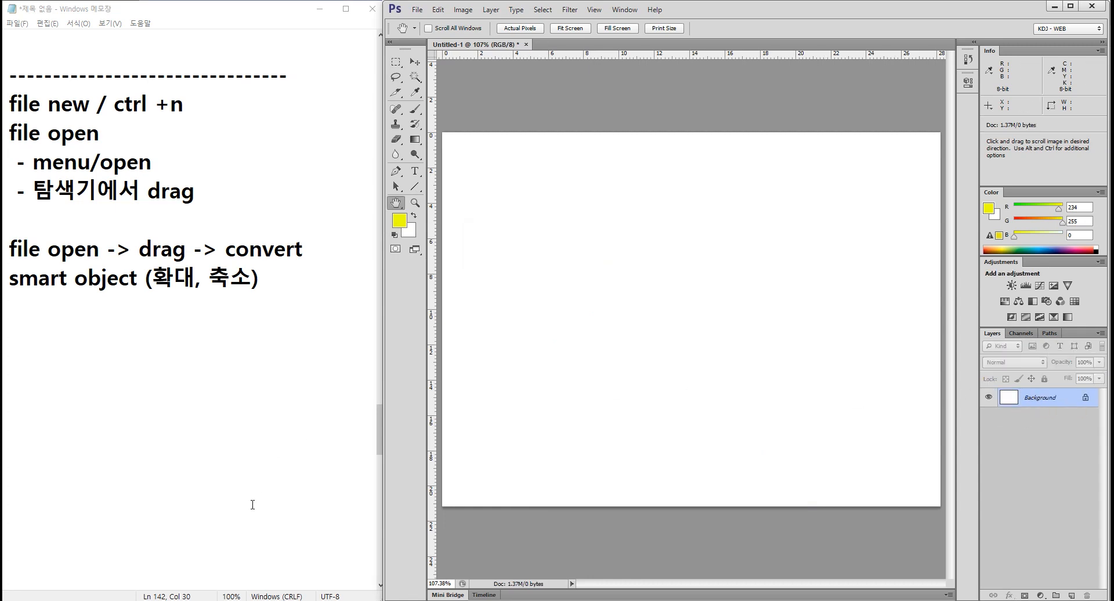
left_click(509, 571)
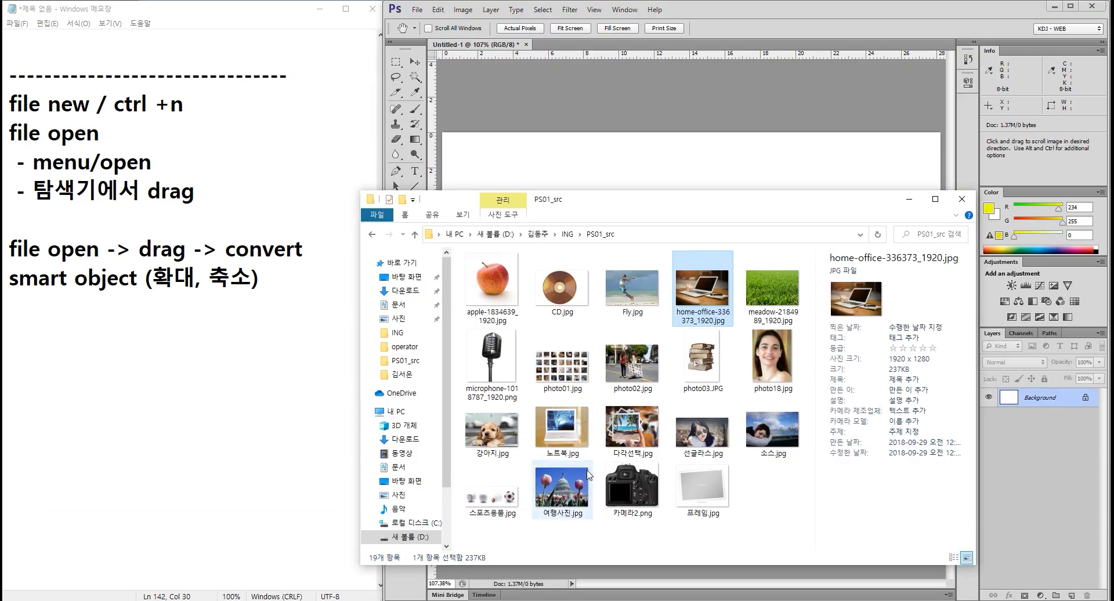
left_click_drag(567, 220, 954, 217)
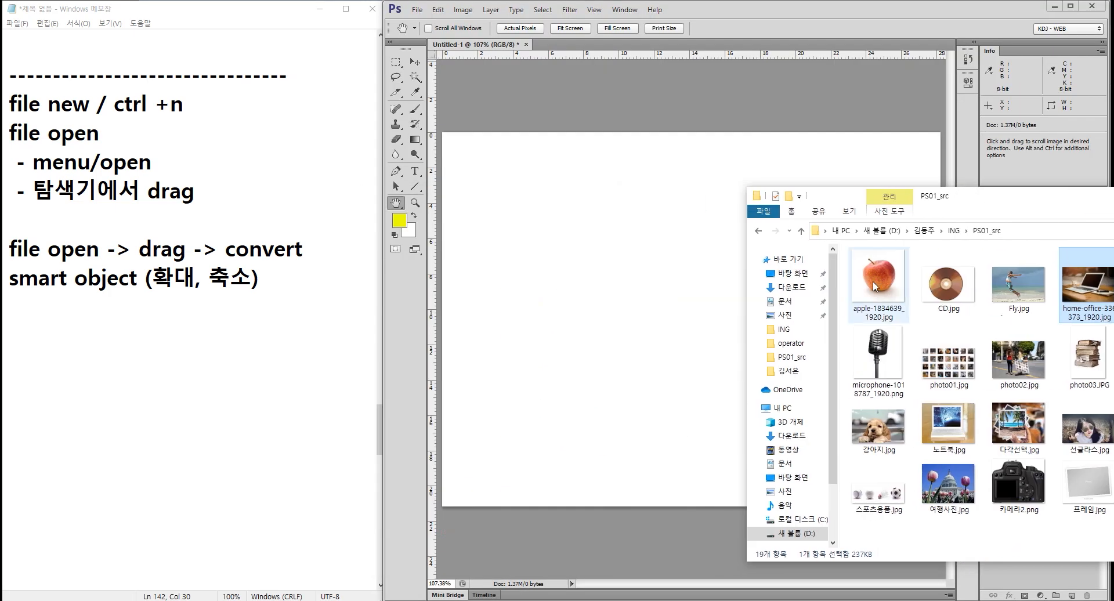
left_click_drag(872, 281, 596, 285)
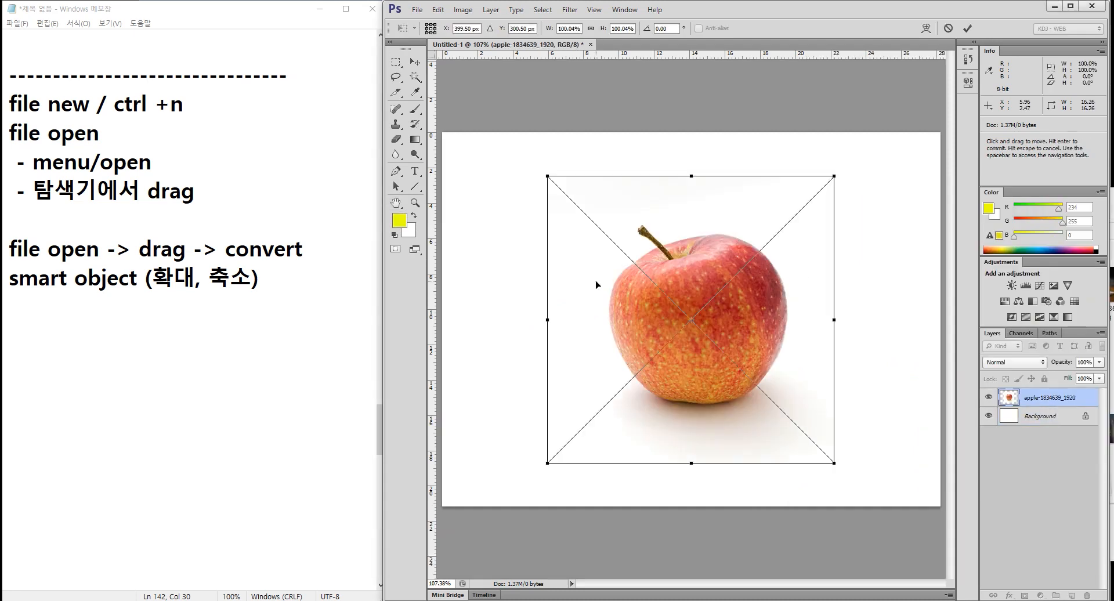
key("Return")
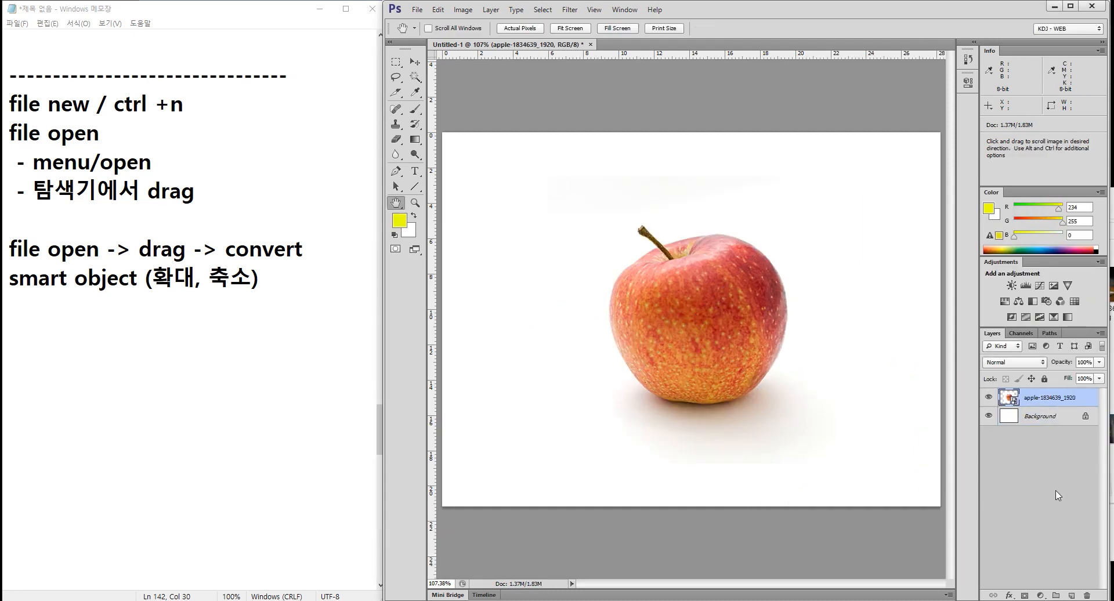
Open apple-1834639_1920.jpg from the PS01_src folder as a separate document
mouse_move(1021, 388)
left_mouse_down()
mouse_move(997, 394)
mouse_move(1008, 414)
mouse_move(1022, 389)
left_mouse_up()
key("Escape")
left_click(417, 10)
left_click(442, 35)
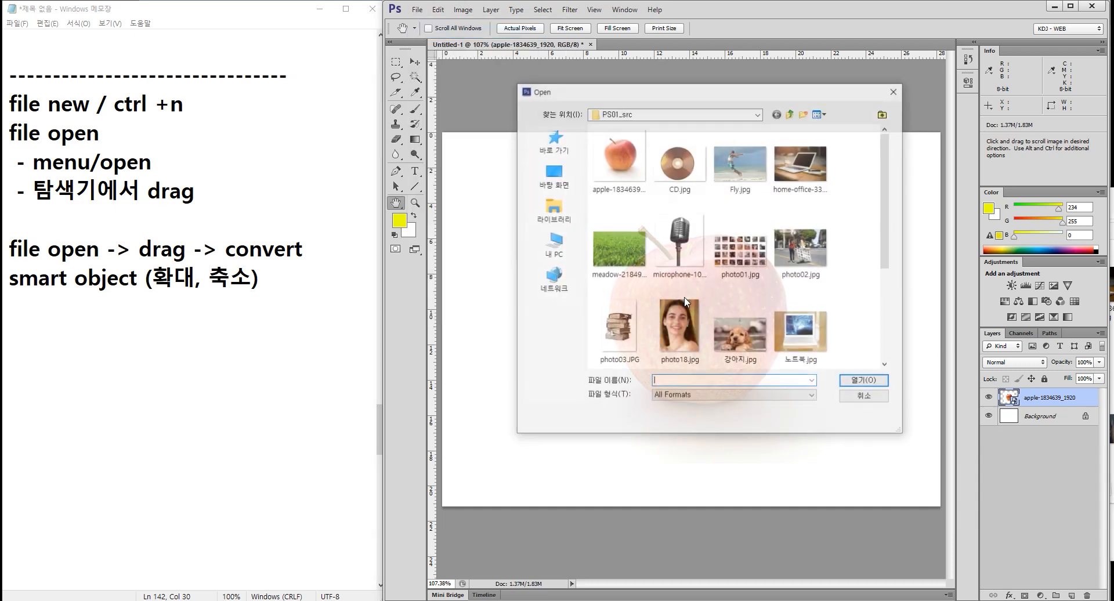
left_click(846, 381)
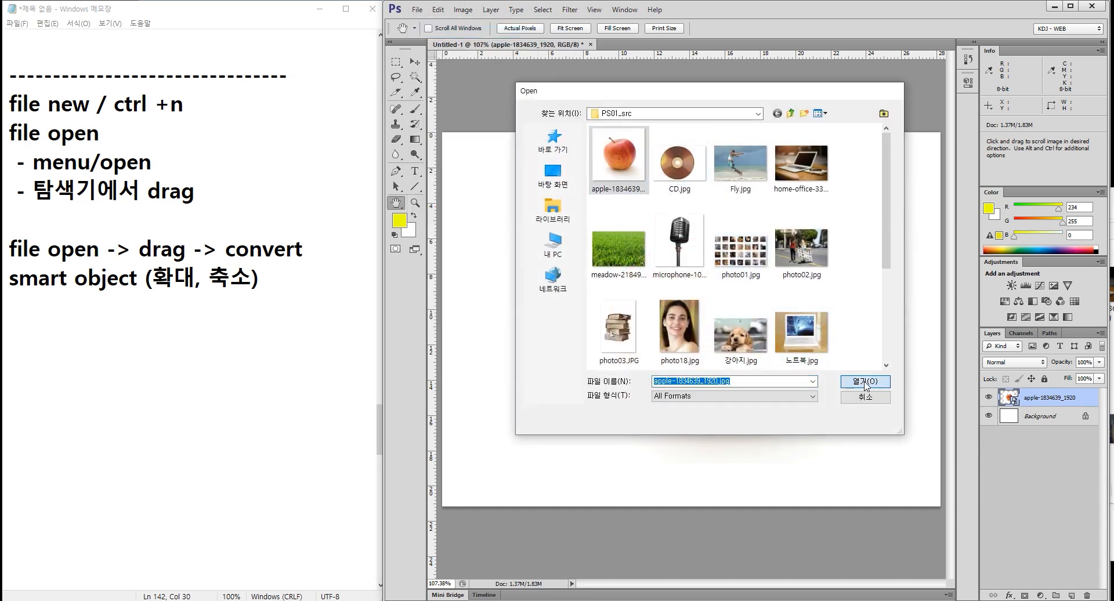
Copy the opened apple image into Untitled-1 as a new layer with the Move tool, and minimize the source document
left_click(415, 62)
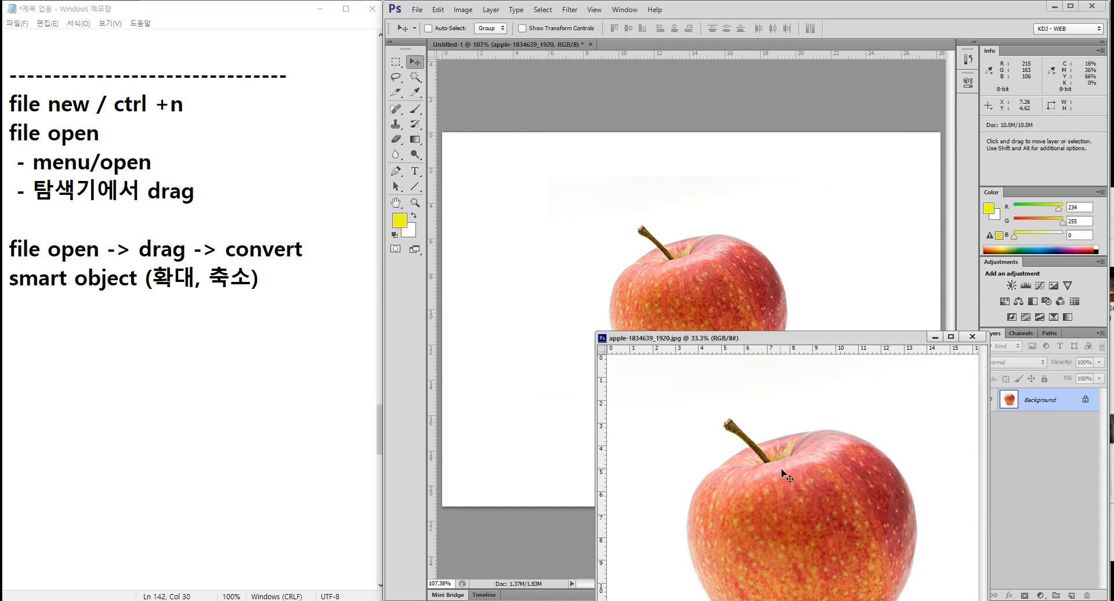
left_click_drag(721, 459, 658, 224)
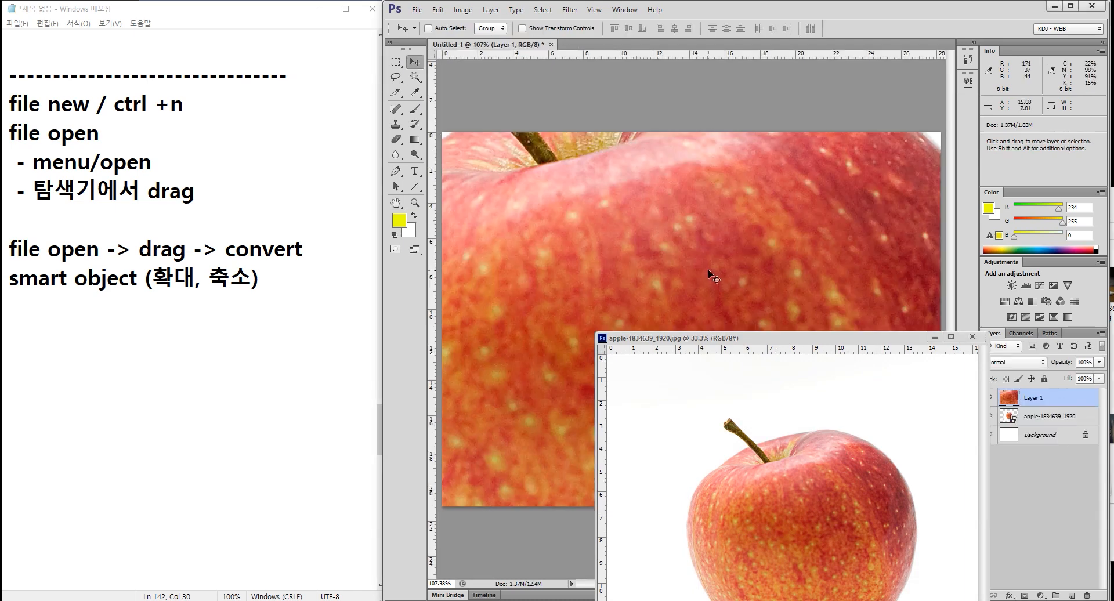
left_click(935, 337)
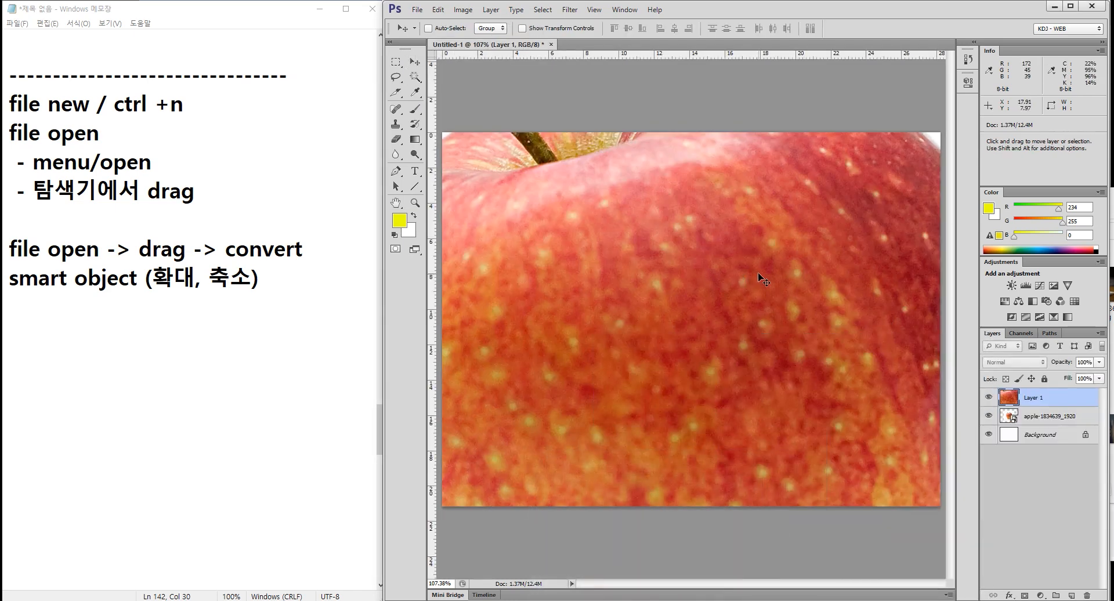
Scale Layer 1 to about 26% with Free Transform and position it over the placed apple
key("ctrl+t")
key("ctrl+minus")
key("ctrl+minus")
key("ctrl+minus")
key("ctrl+minus")
key("ctrl+minus")
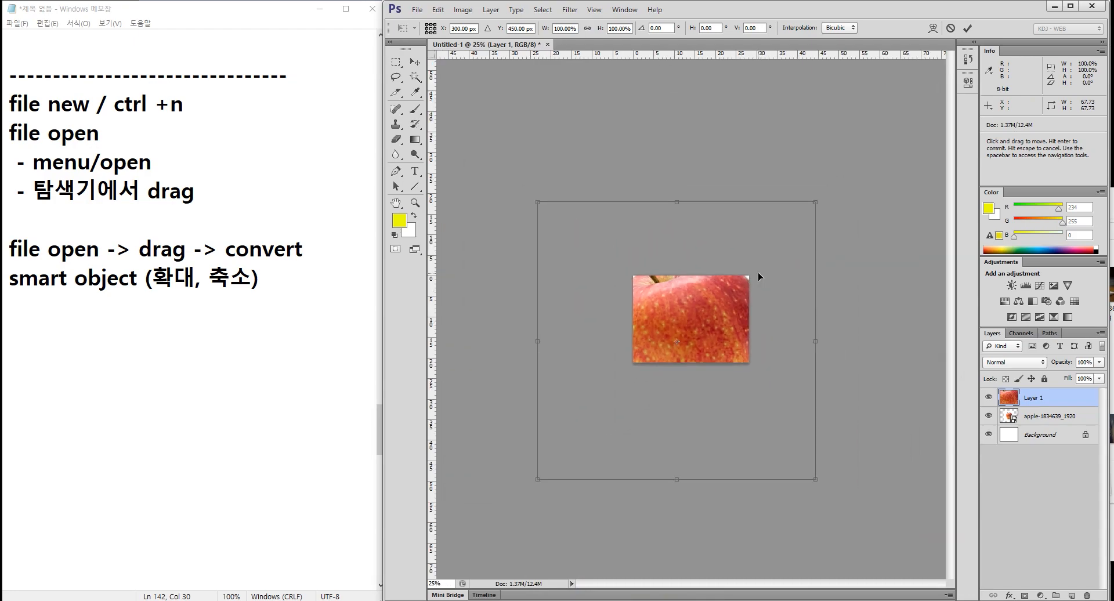
left_click_drag(543, 203, 643, 306)
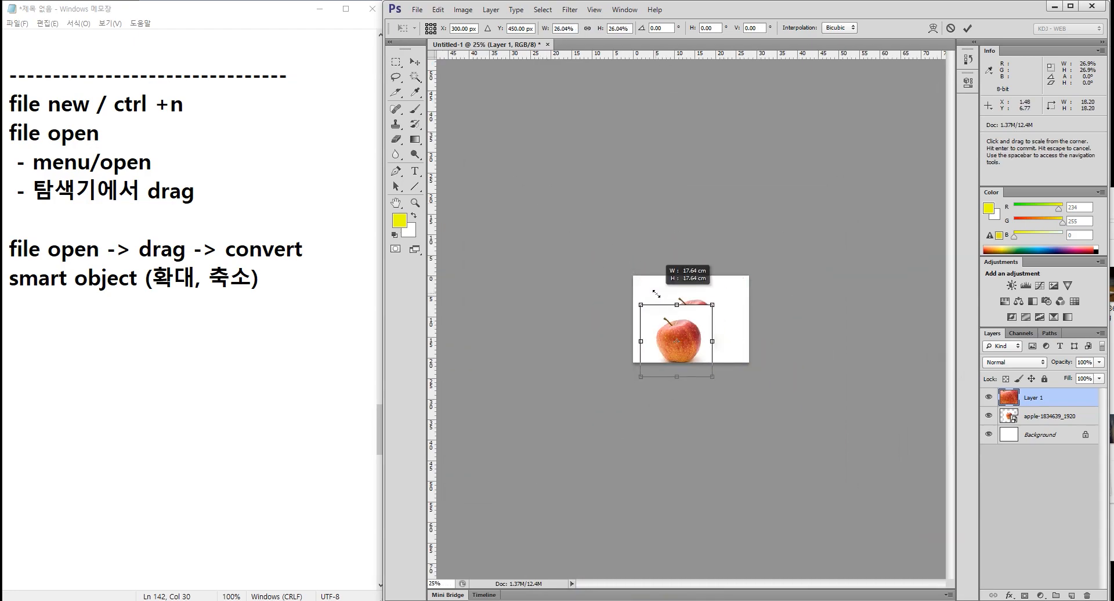
left_click_drag(704, 334, 718, 311)
key("Return")
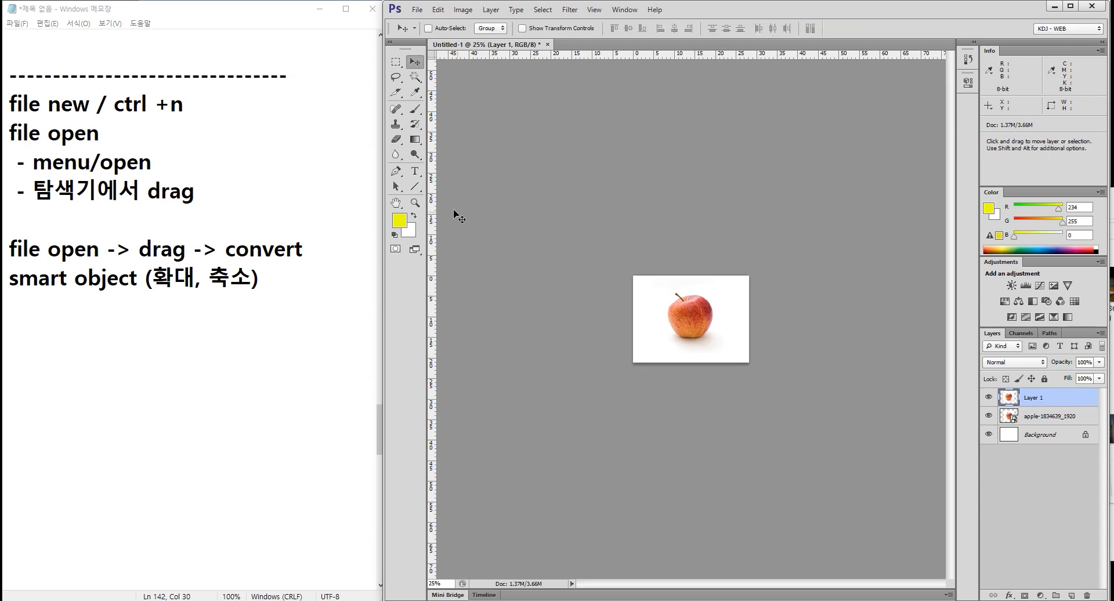
View the canvas at 100% and compare Layer 1 with the apple-1834639_1920 smart object by selecting each layer alternately
left_click(415, 204)
double_click(414, 206)
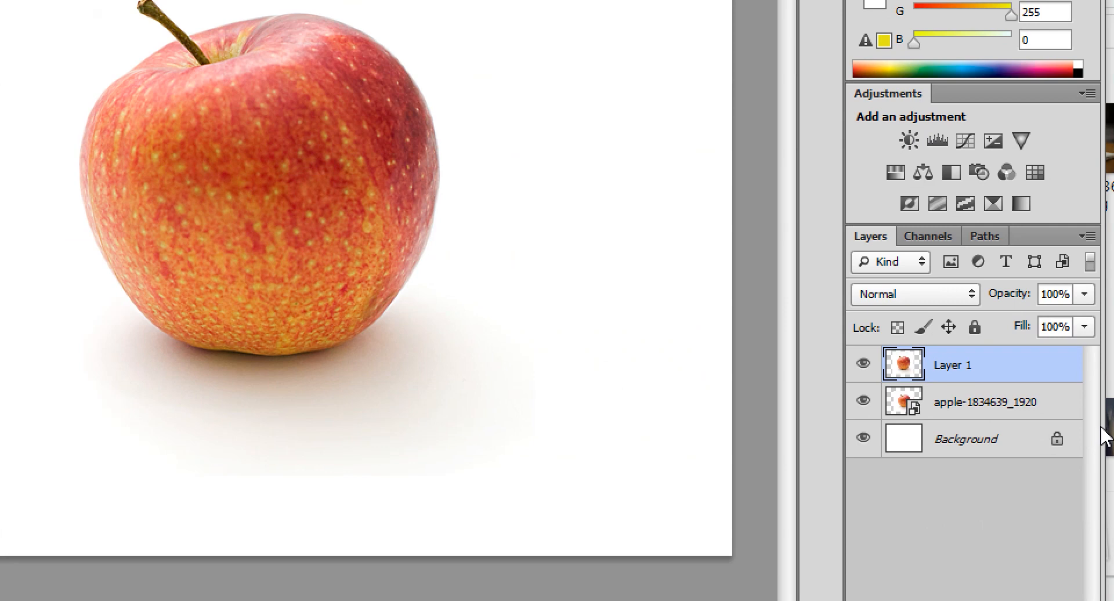
left_click(1033, 411)
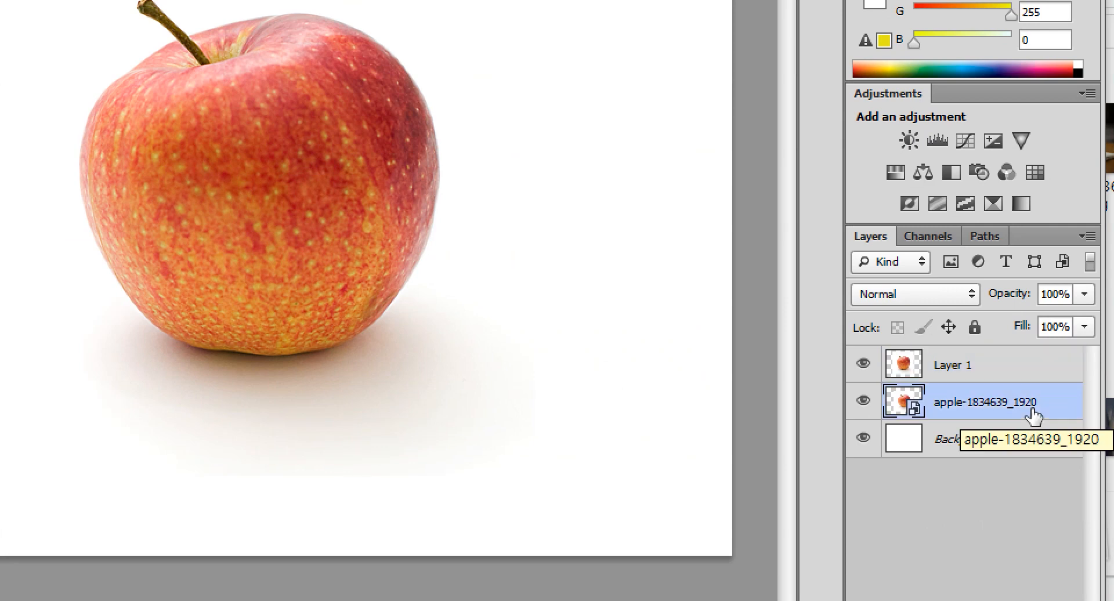
left_click(997, 372)
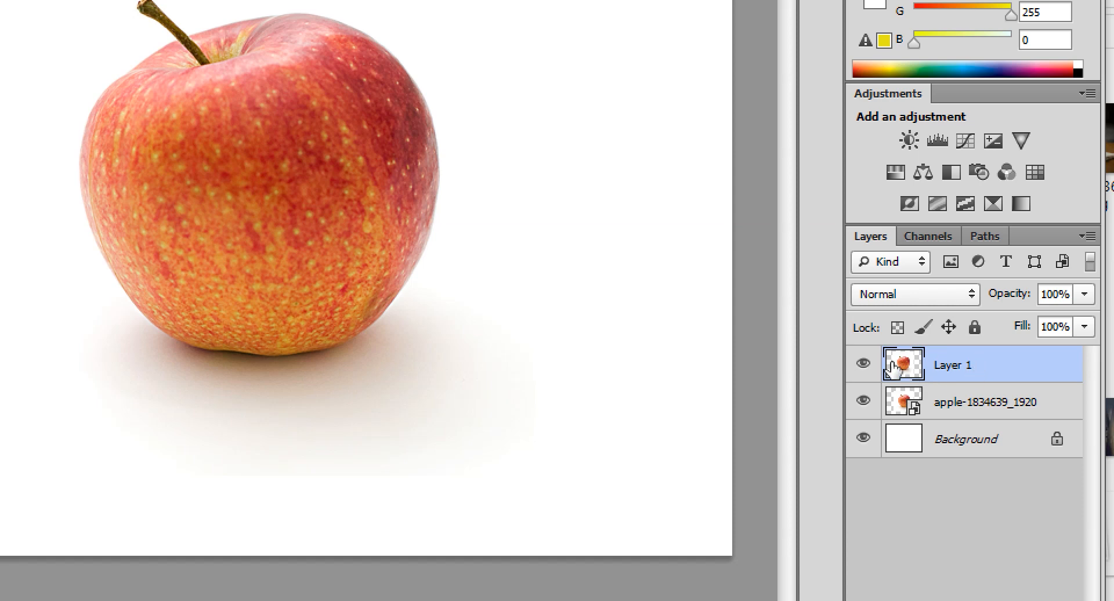
left_click(958, 416)
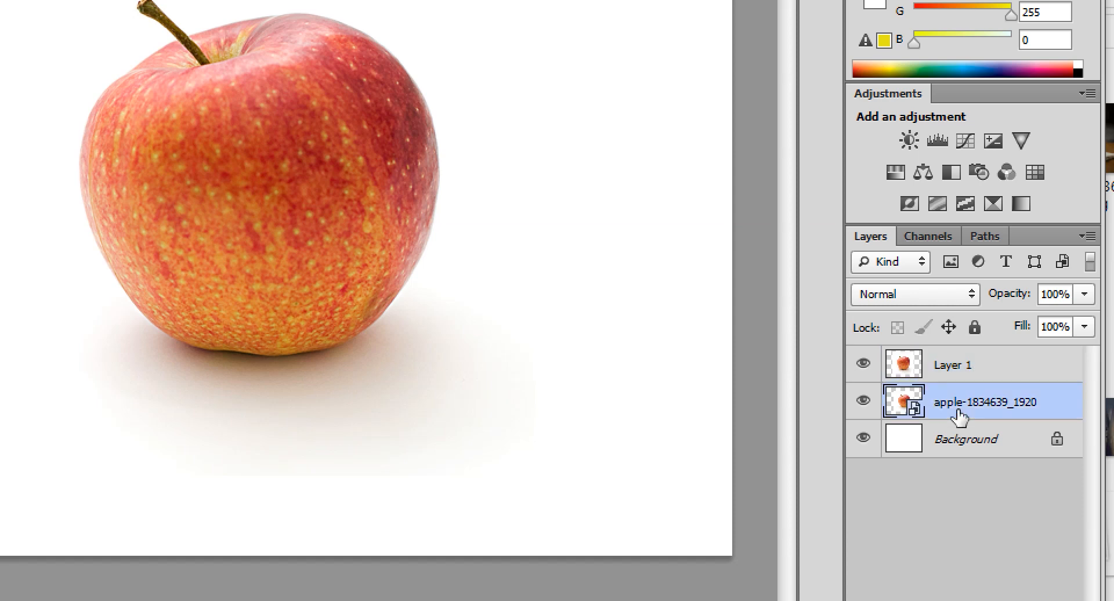
left_click(947, 374)
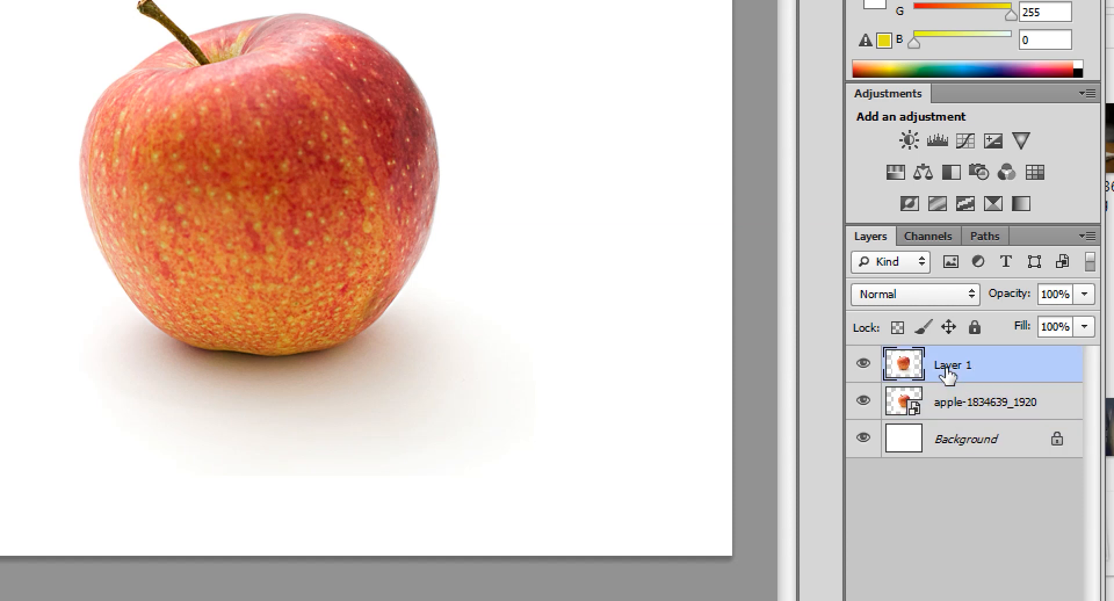
left_click(989, 409)
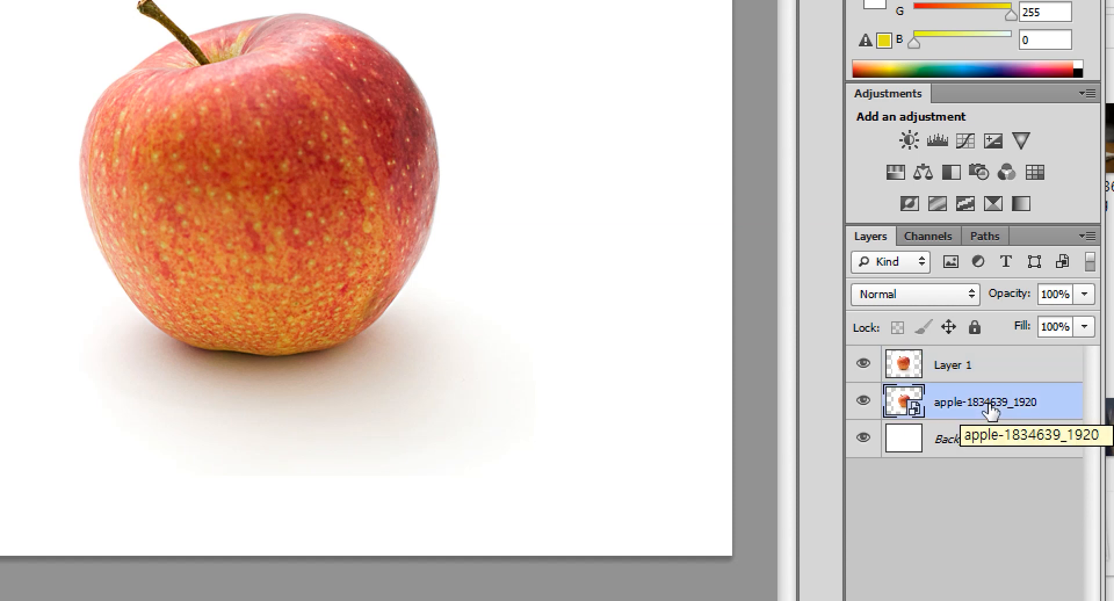
left_click(978, 375)
left_click(979, 411)
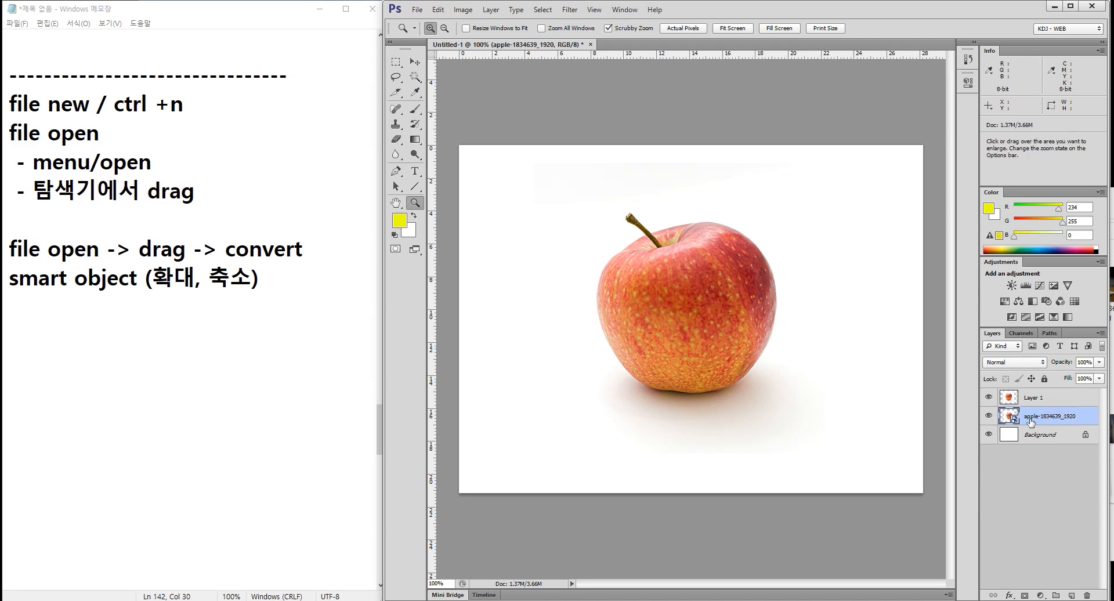
key("ctrl+2")
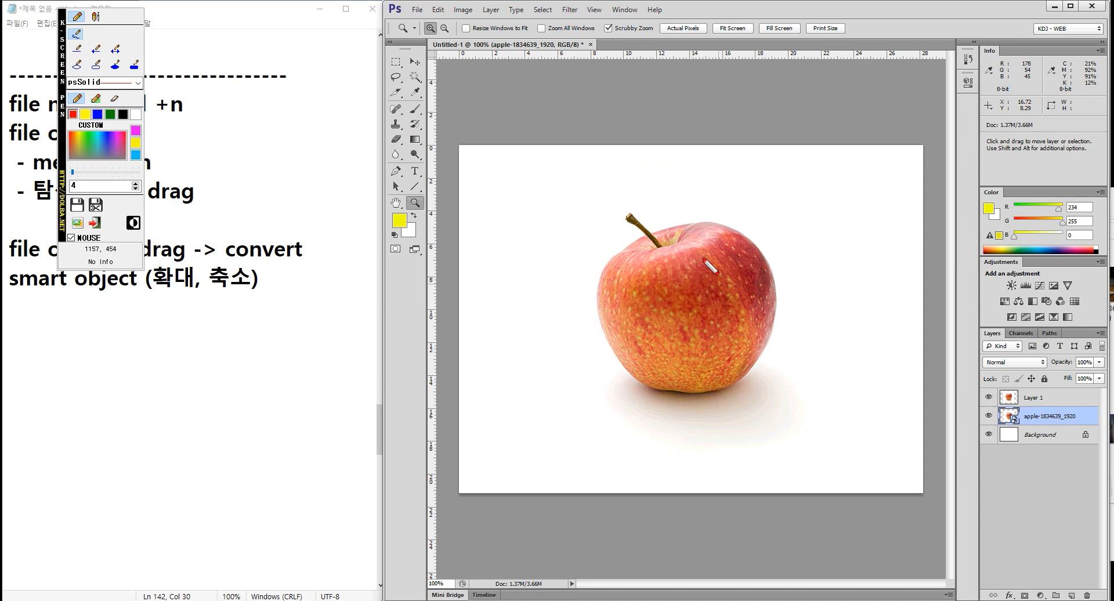
mouse_move(706, 238)
left_mouse_down()
mouse_move(727, 284)
mouse_move(672, 343)
mouse_move(652, 406)
mouse_move(845, 361)
mouse_move(785, 247)
mouse_move(712, 236)
left_mouse_up()
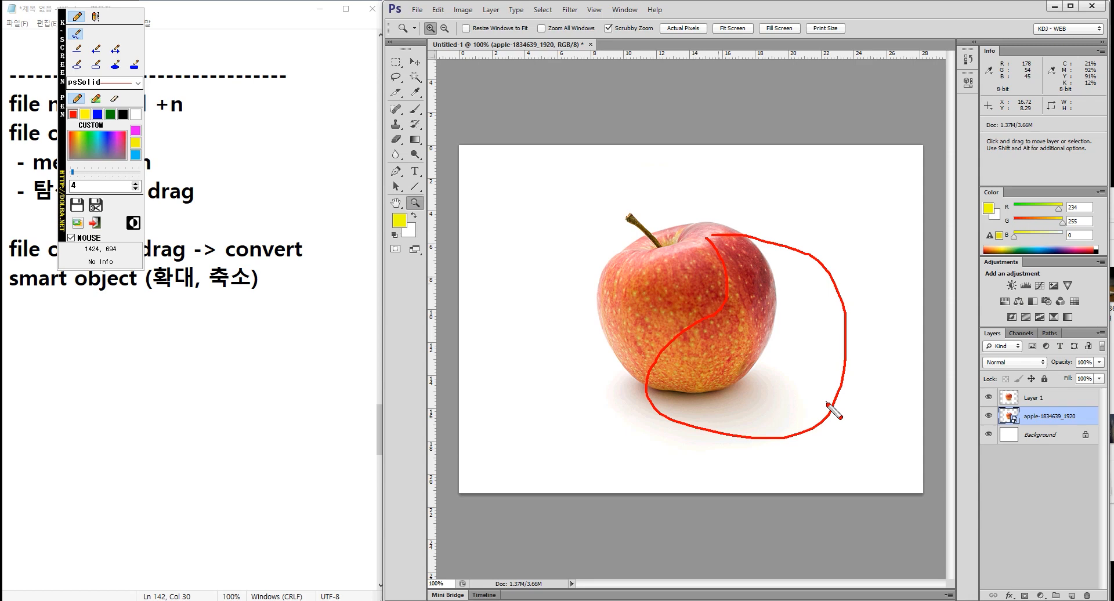
key("Escape")
Select a freehand area around the right part of the apple on Layer 1 with the Lasso tool
left_click(1046, 399)
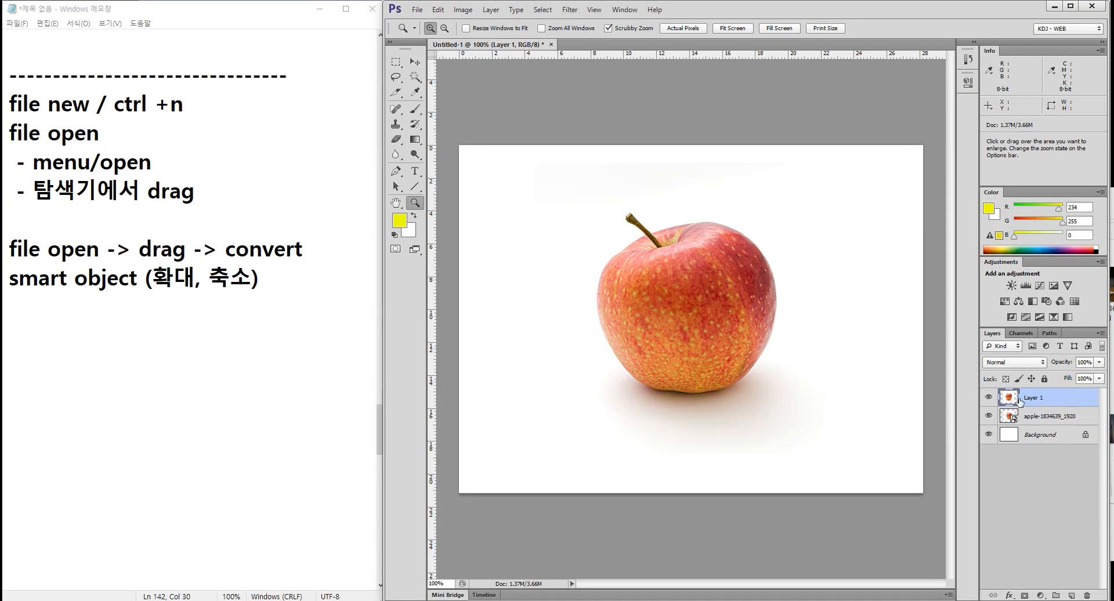
left_click(397, 78)
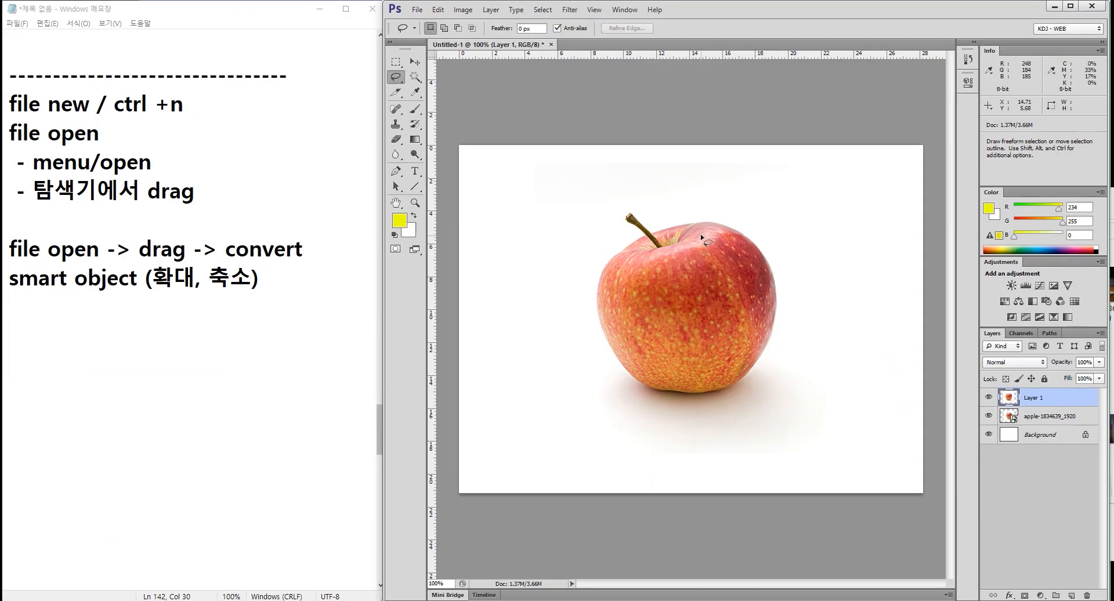
mouse_move(730, 271)
left_mouse_down()
mouse_move(653, 364)
mouse_move(686, 401)
mouse_move(795, 384)
mouse_move(813, 280)
mouse_move(742, 238)
mouse_move(717, 237)
left_mouse_up()
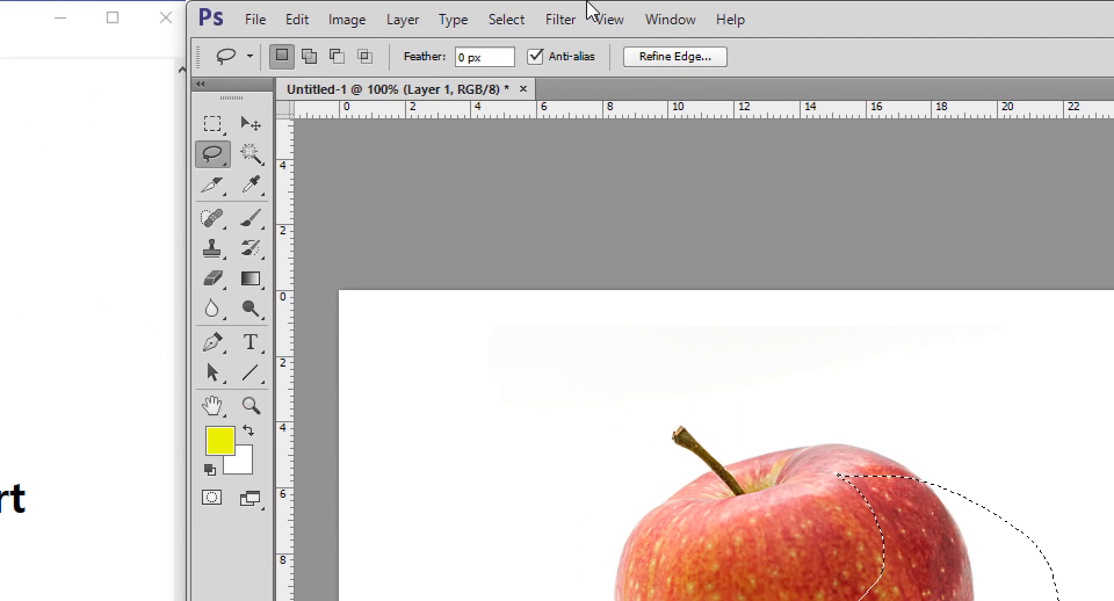
Apply a Gaussian Blur with a 3-pixel radius to the selected part of the apple on Layer 1, and deselect
left_click(573, 13)
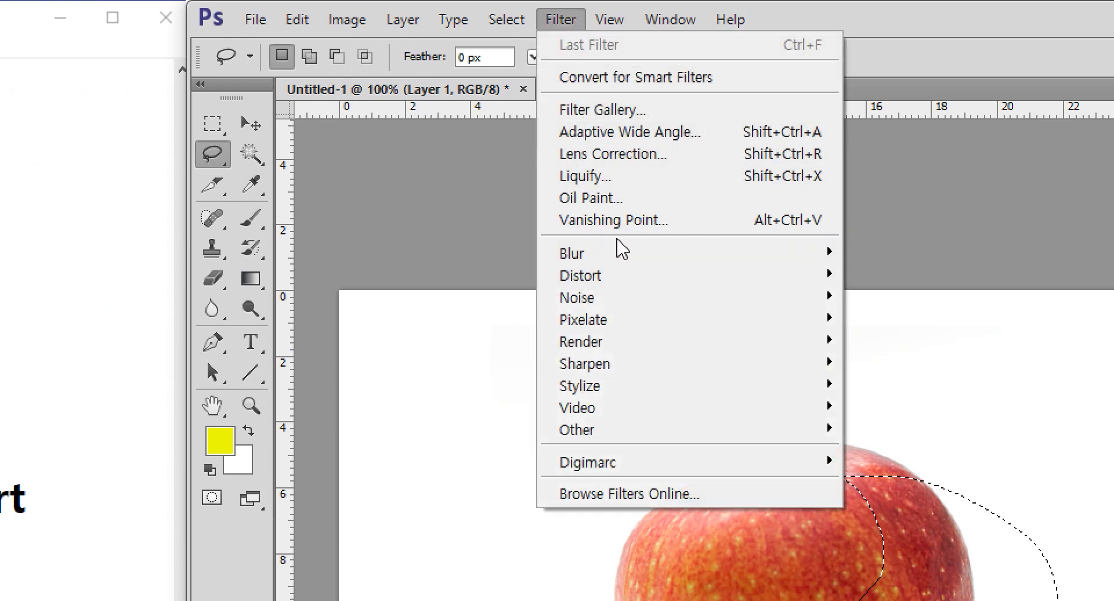
mouse_move(621, 253)
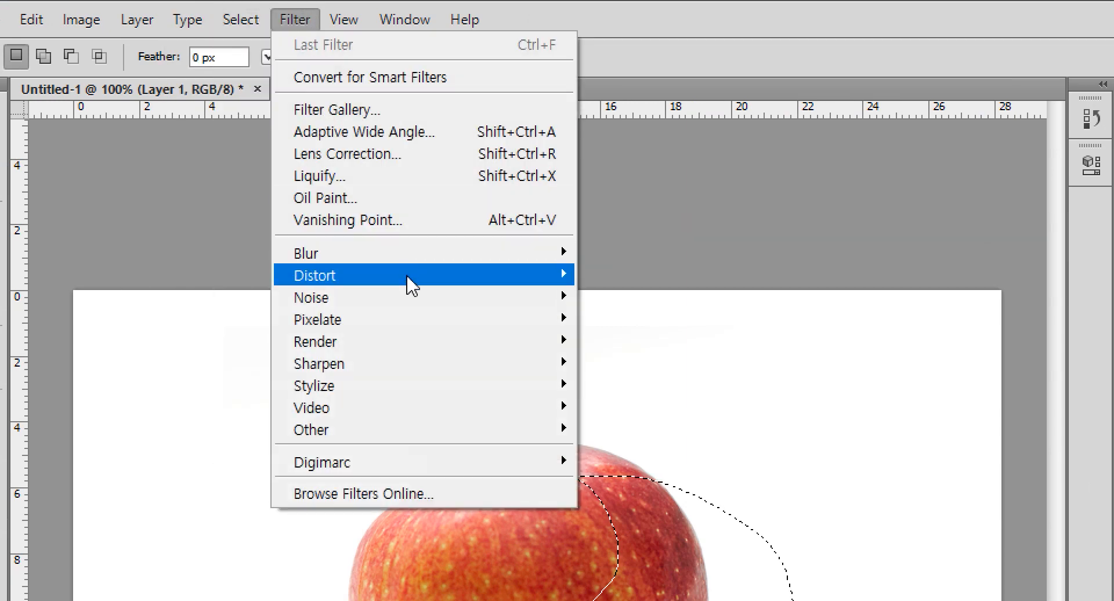
mouse_move(406, 260)
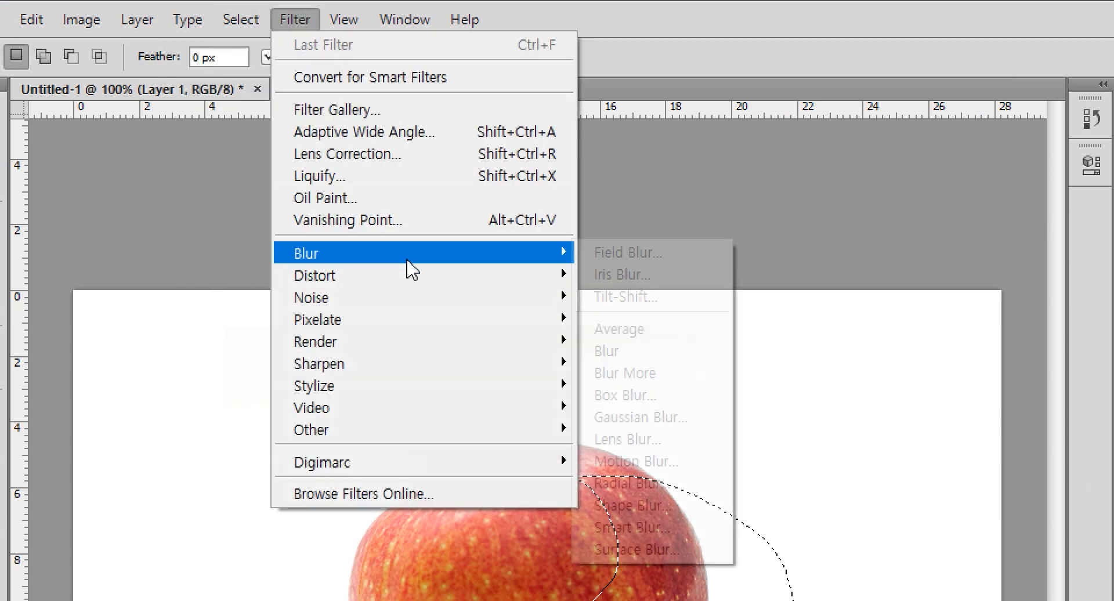
left_click(680, 417)
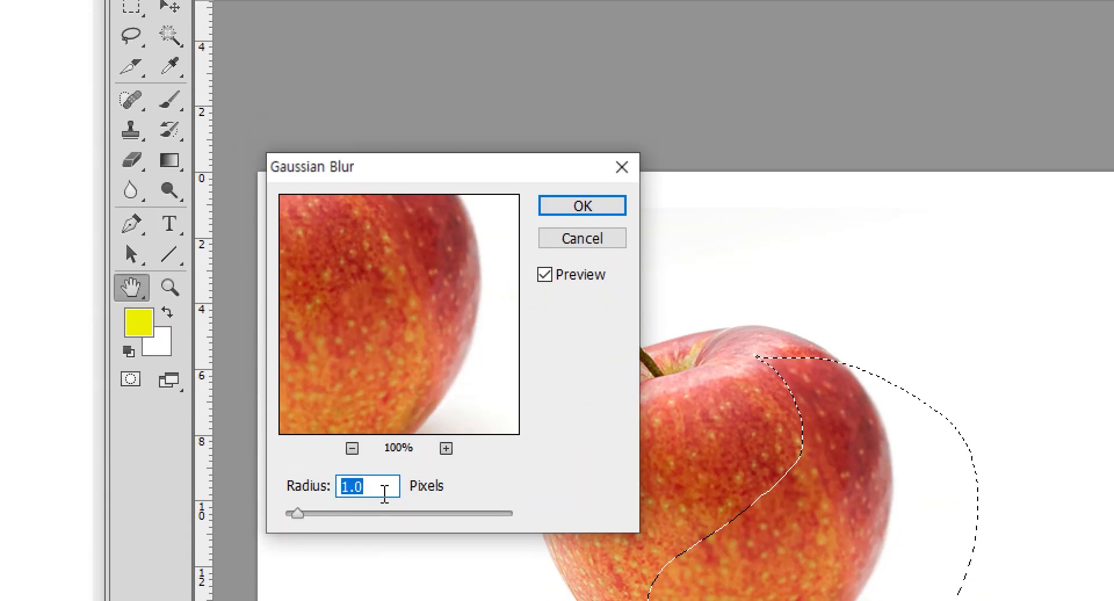
type("5")
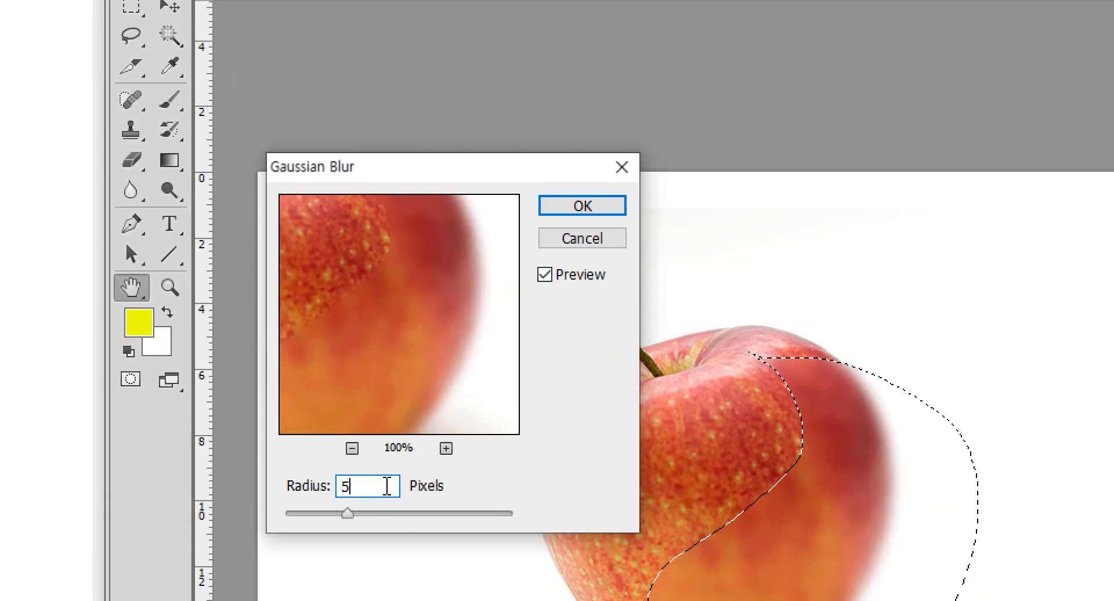
left_click_drag(350, 482, 312, 477)
type("3")
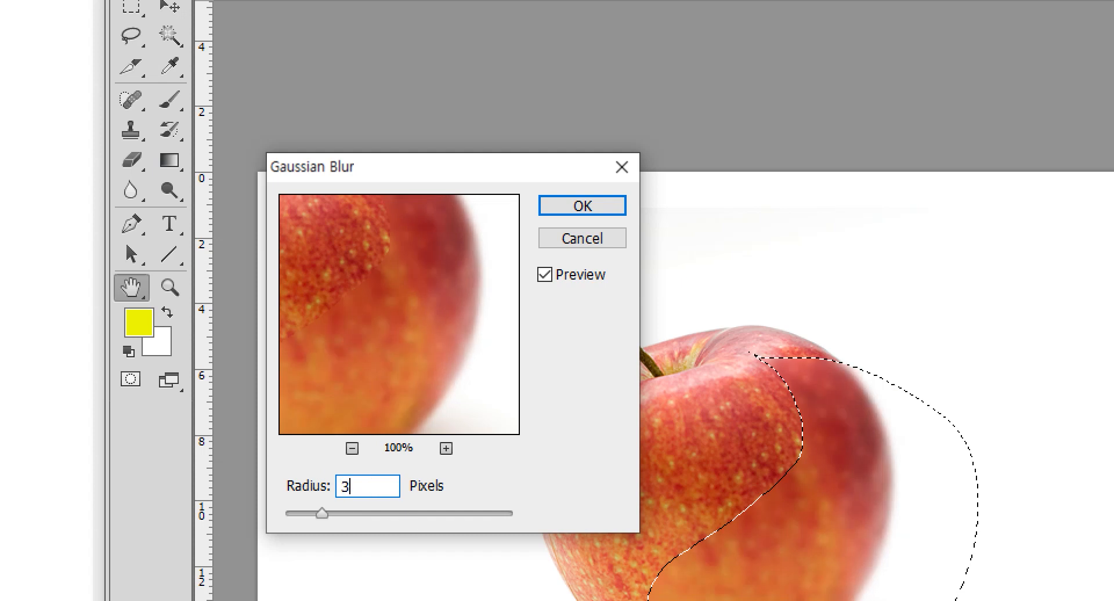
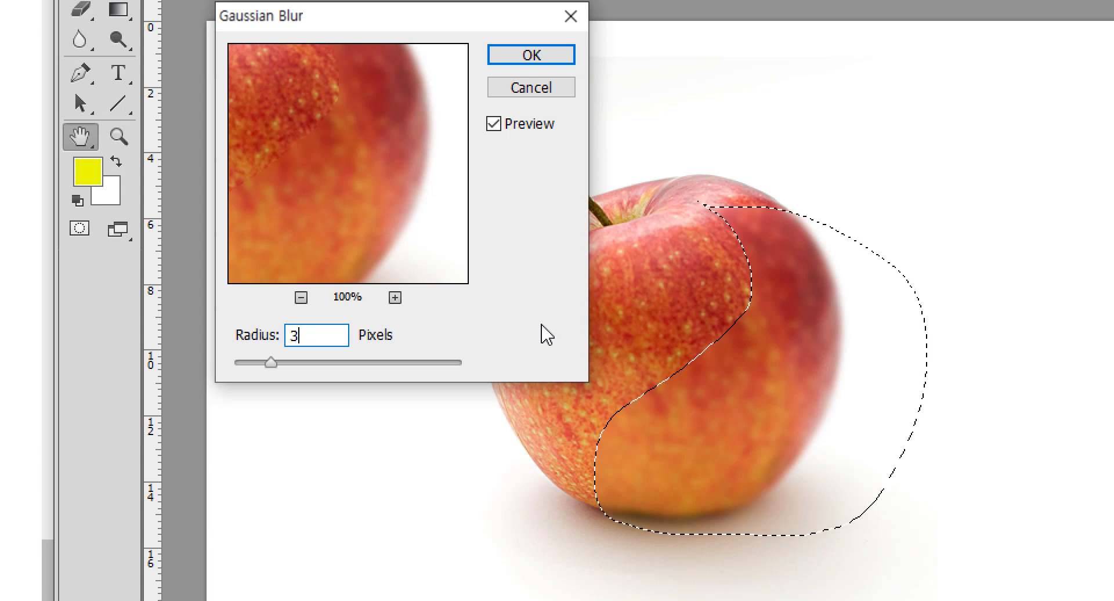
left_click(555, 58)
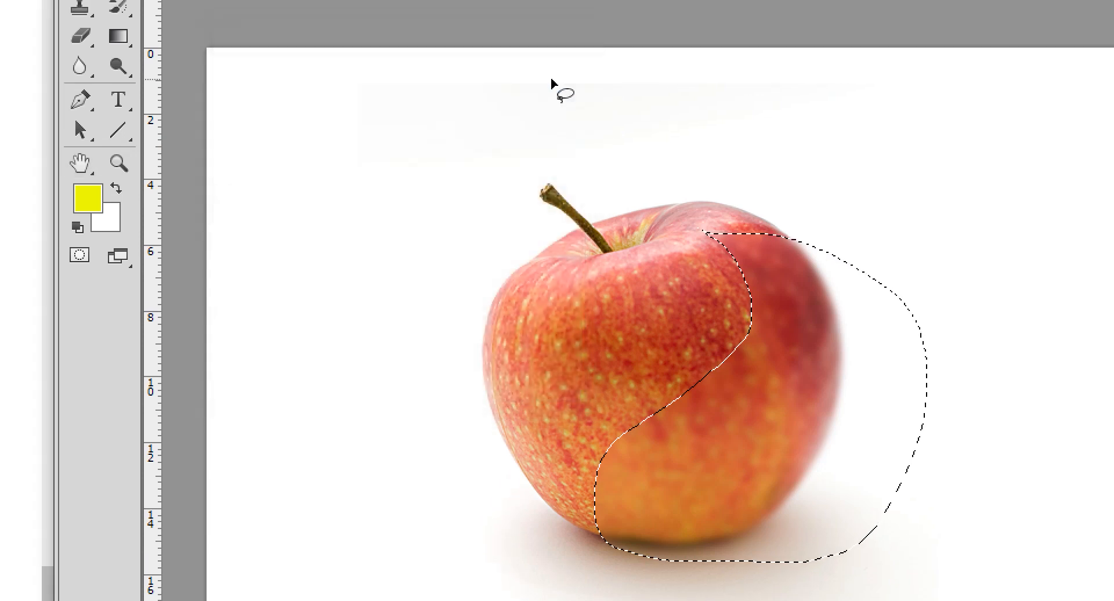
key("ctrl+d")
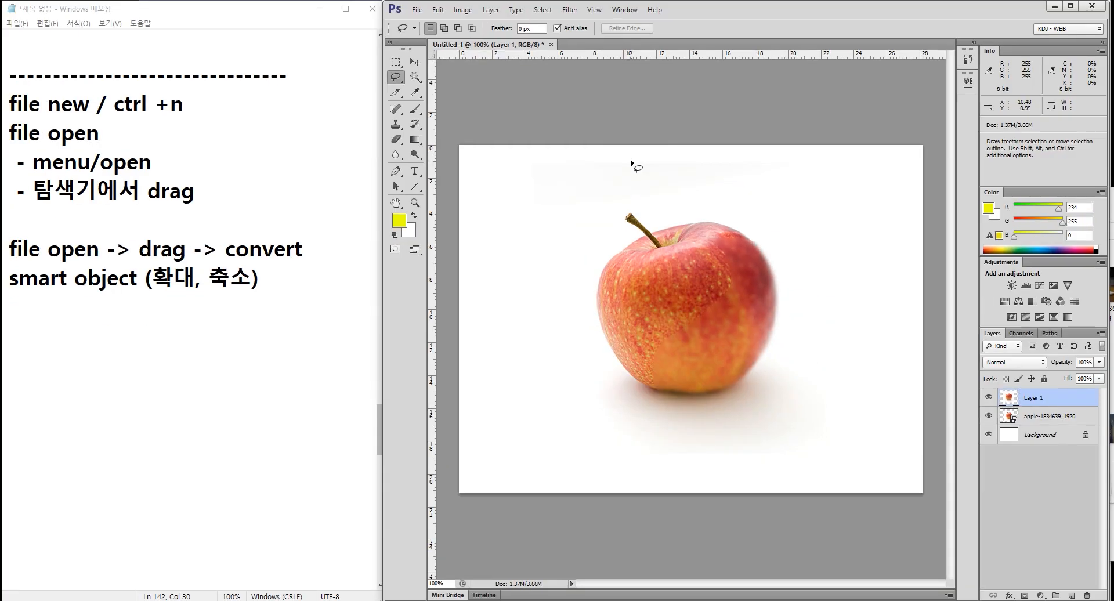
Inspect the blurred edge on Layer 1 at 300%, then hide Layer 1 and select the apple-1834639_1920 smart object layer
scroll(777, 293, "up", 2)
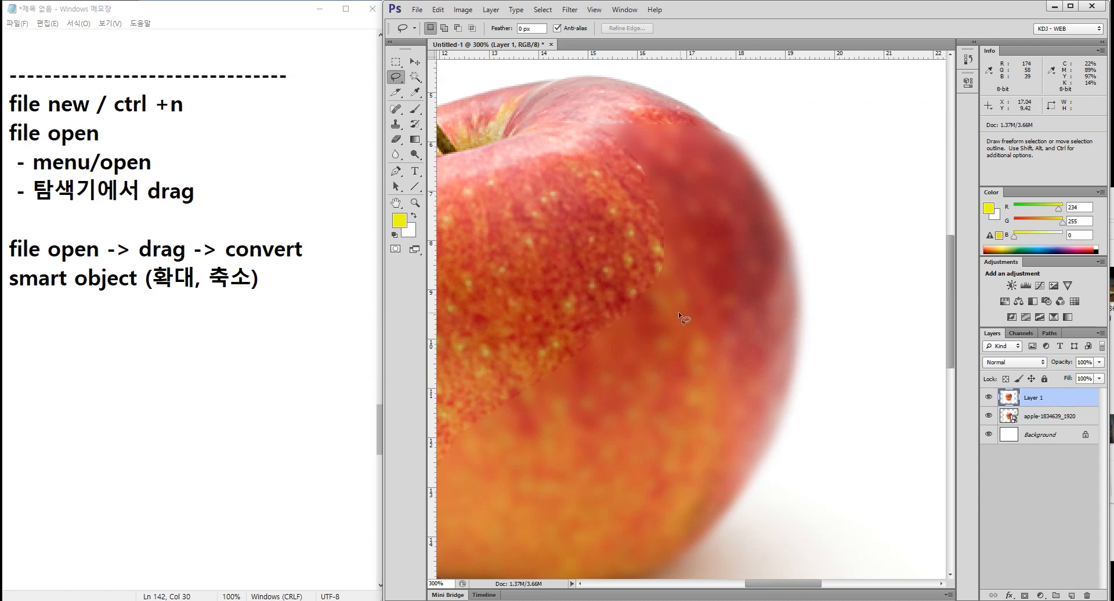
left_click_drag(578, 249, 629, 216)
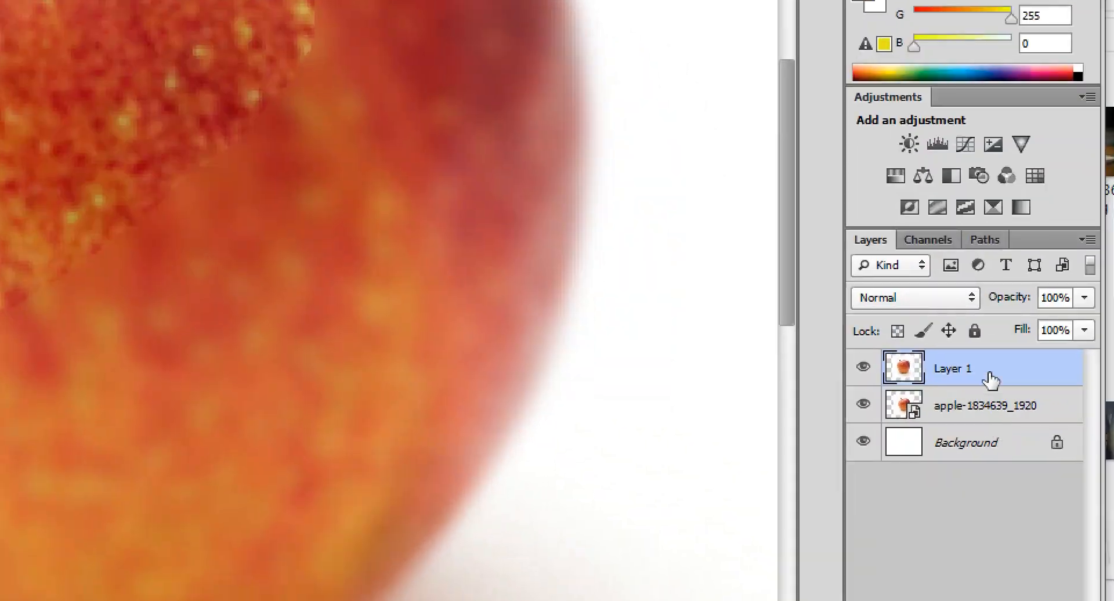
left_click(863, 370)
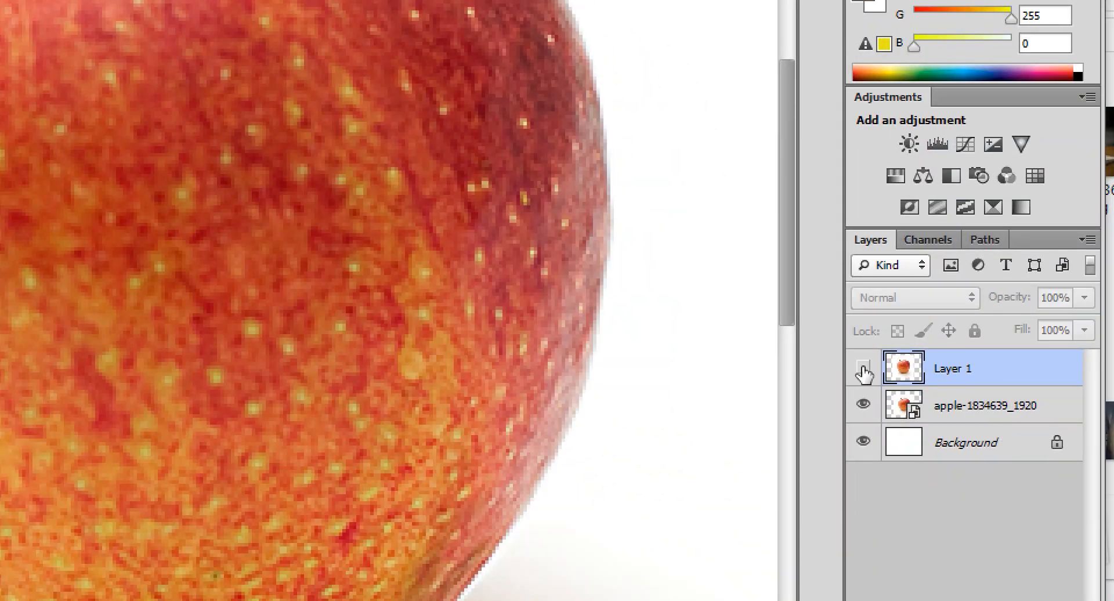
left_click(964, 411)
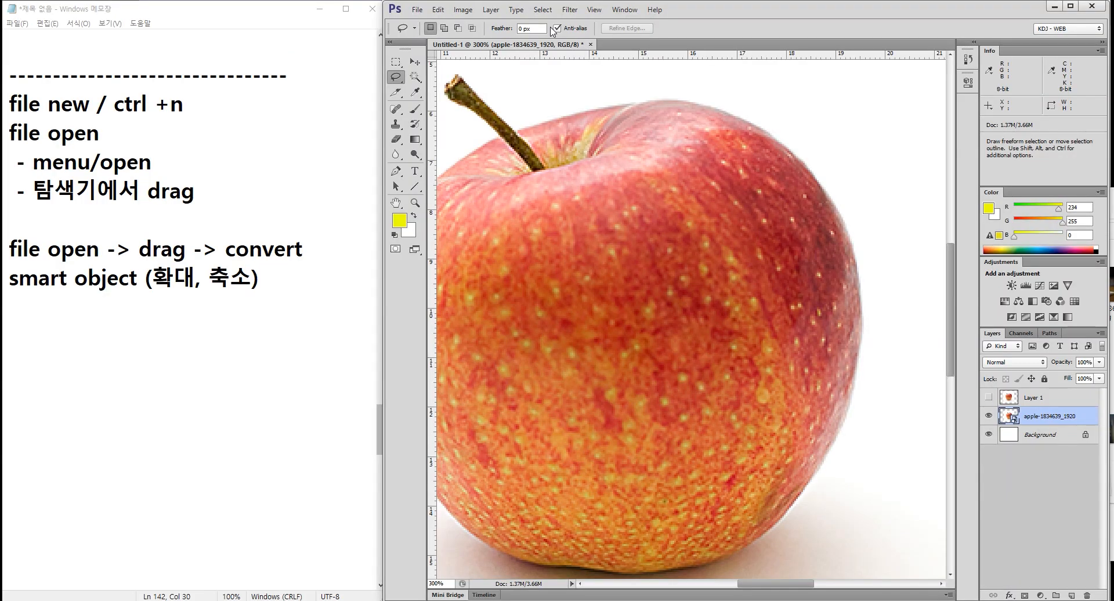
Set the Lasso tool's feather to 20 px and select a freehand area around the right part of the smart object apple
left_click(528, 28)
left_click(557, 47)
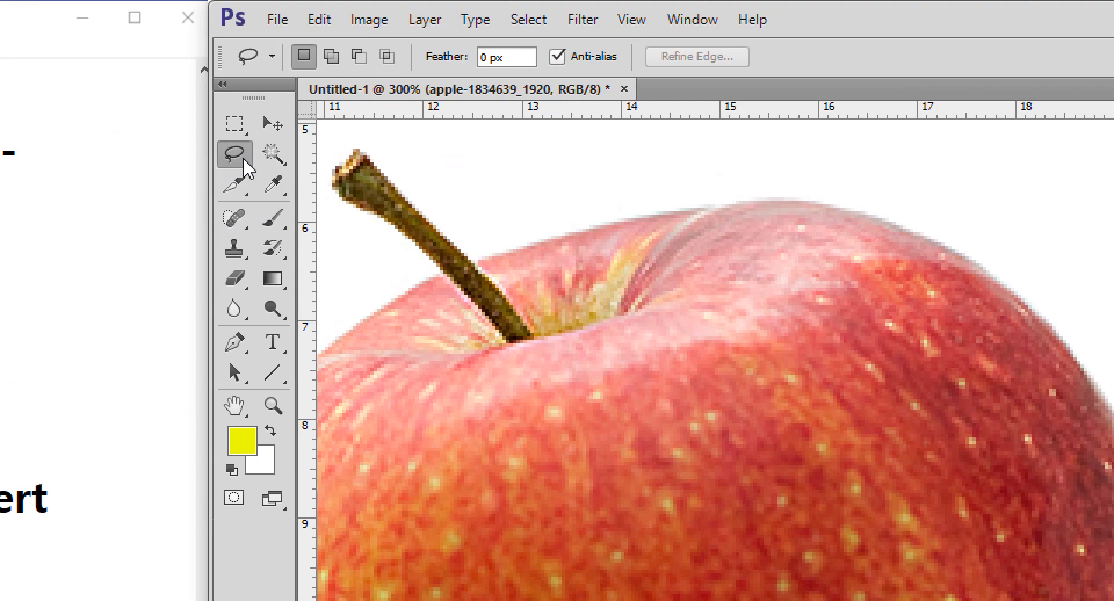
left_click(513, 57)
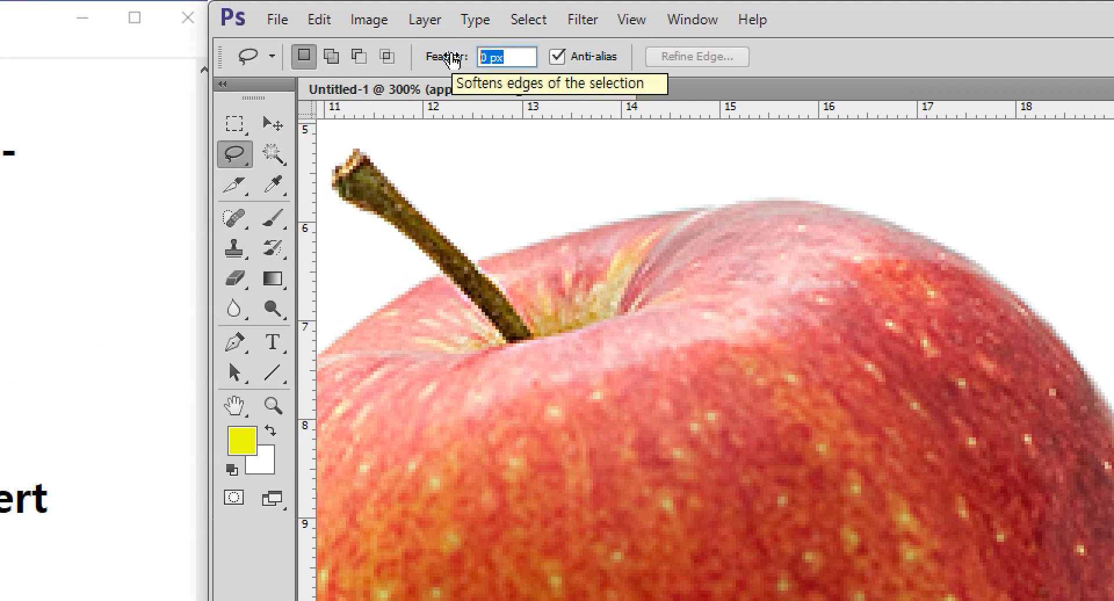
type("20")
key("Return")
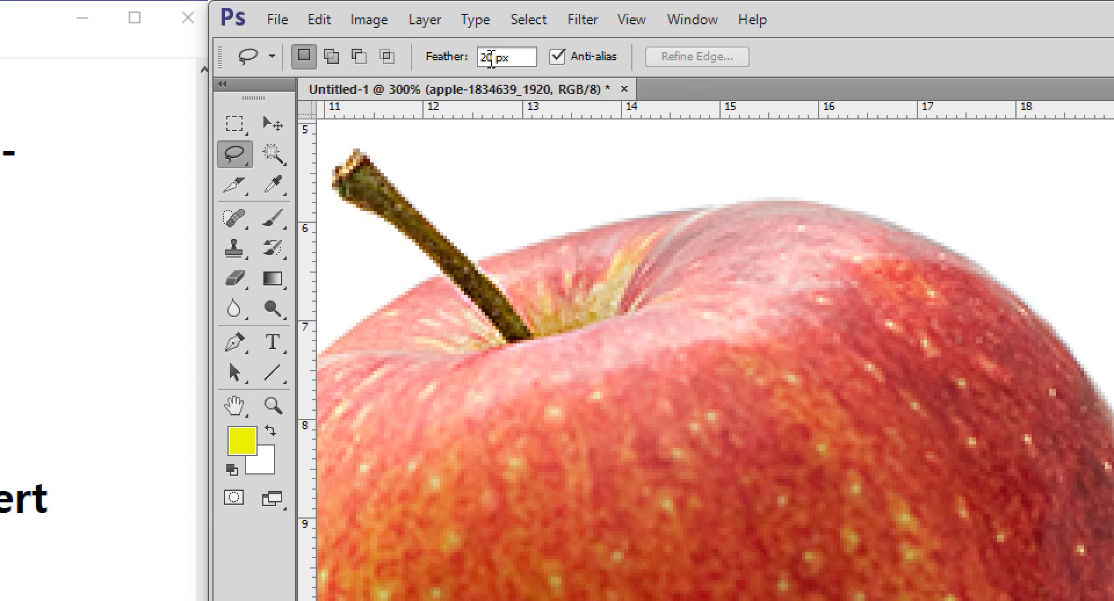
left_click(527, 56)
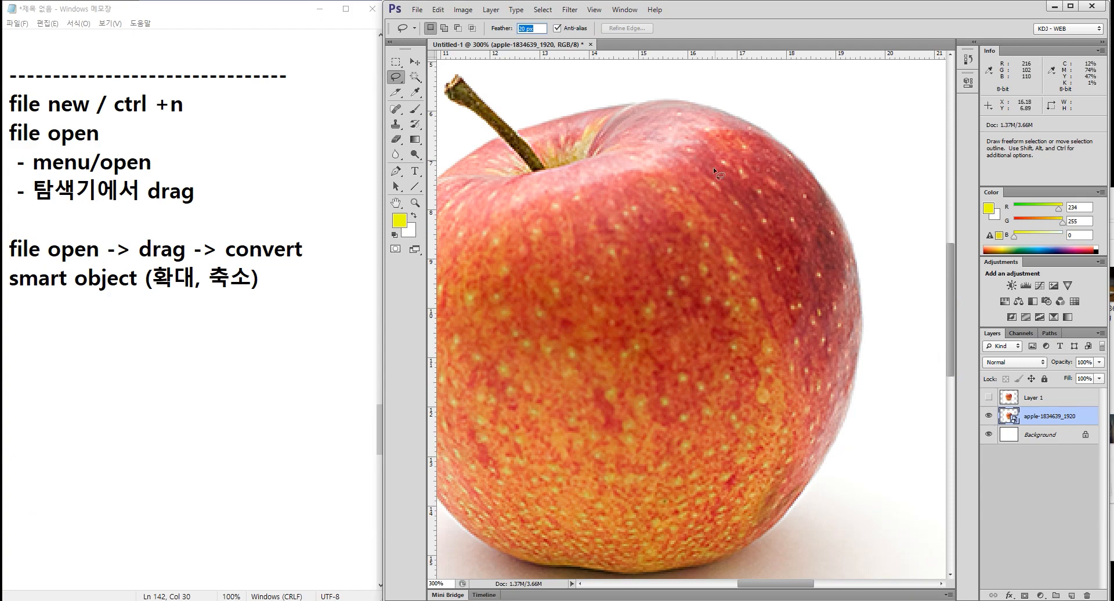
mouse_move(665, 149)
left_mouse_down()
mouse_move(707, 217)
mouse_move(527, 519)
mouse_move(815, 584)
mouse_move(935, 317)
mouse_move(881, 173)
mouse_move(750, 133)
left_mouse_up()
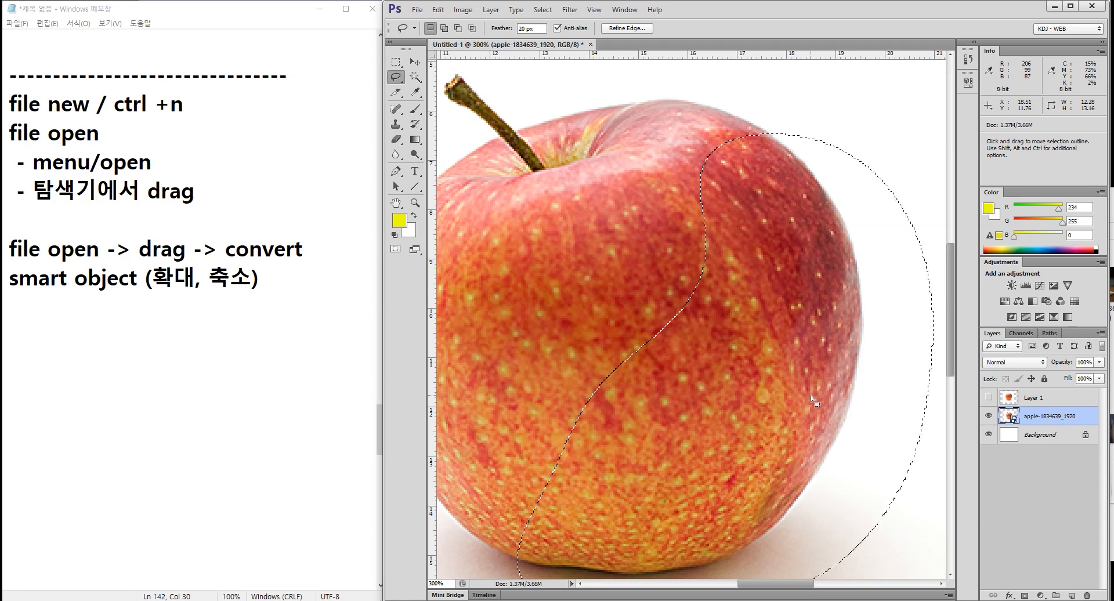
key("ctrl+minus")
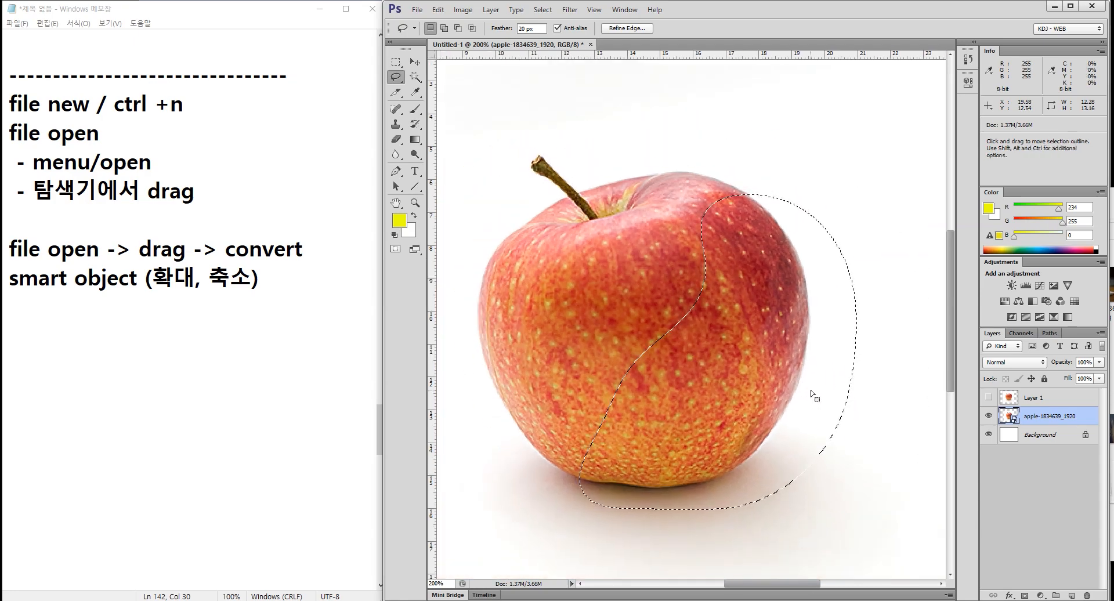
Trace a freehand outline around the right part of the apple with the red screen pen, and clear the annotation
key("ctrl+1")
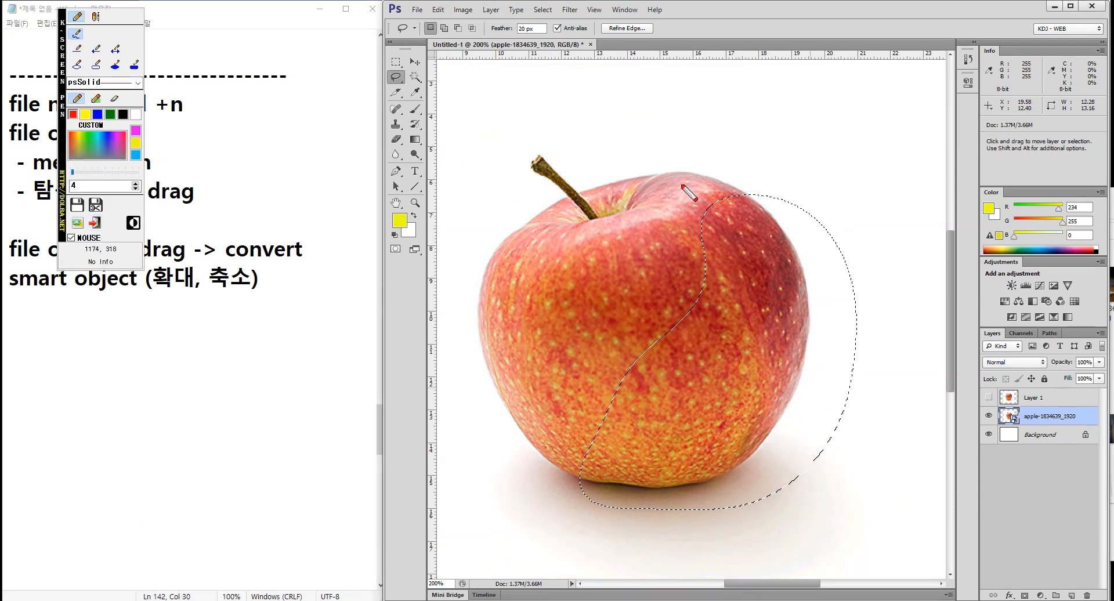
mouse_move(699, 232)
left_mouse_down()
mouse_move(612, 439)
mouse_move(620, 487)
mouse_move(837, 506)
mouse_move(916, 327)
mouse_move(767, 215)
mouse_move(704, 212)
left_mouse_up()
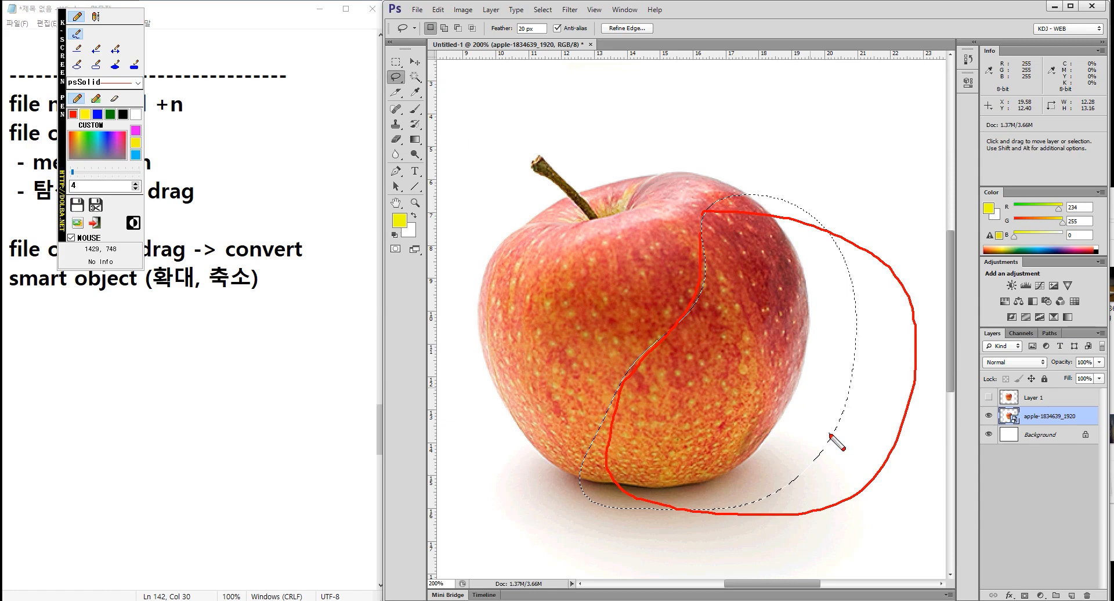
key("Escape")
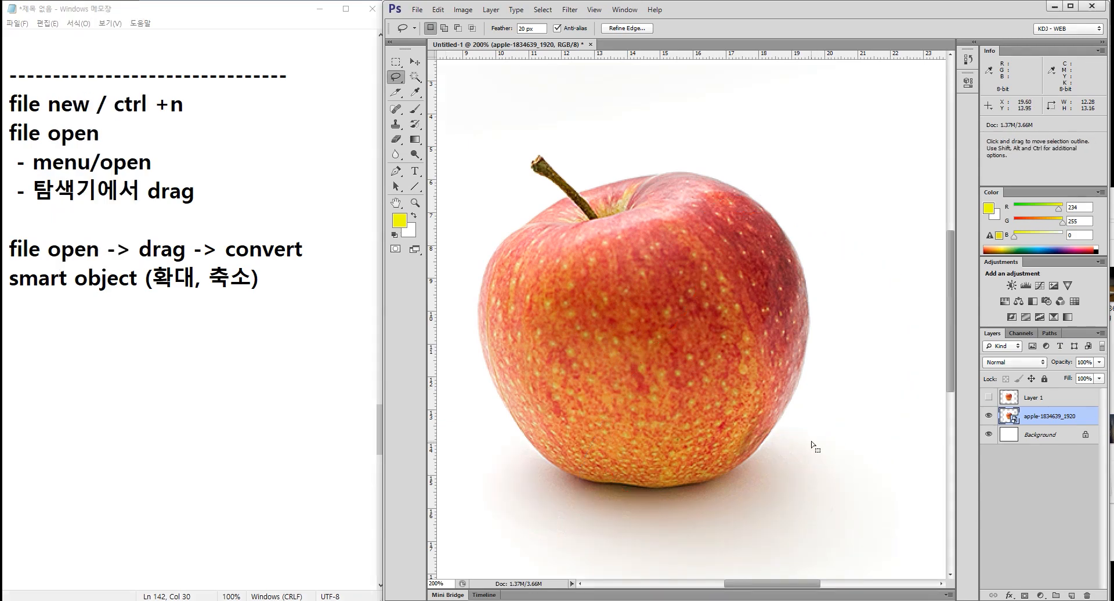
Apply a Gaussian Blur with a 5.1-pixel radius to the selected area of the apple-1834639_1920 smart object
left_click(570, 10)
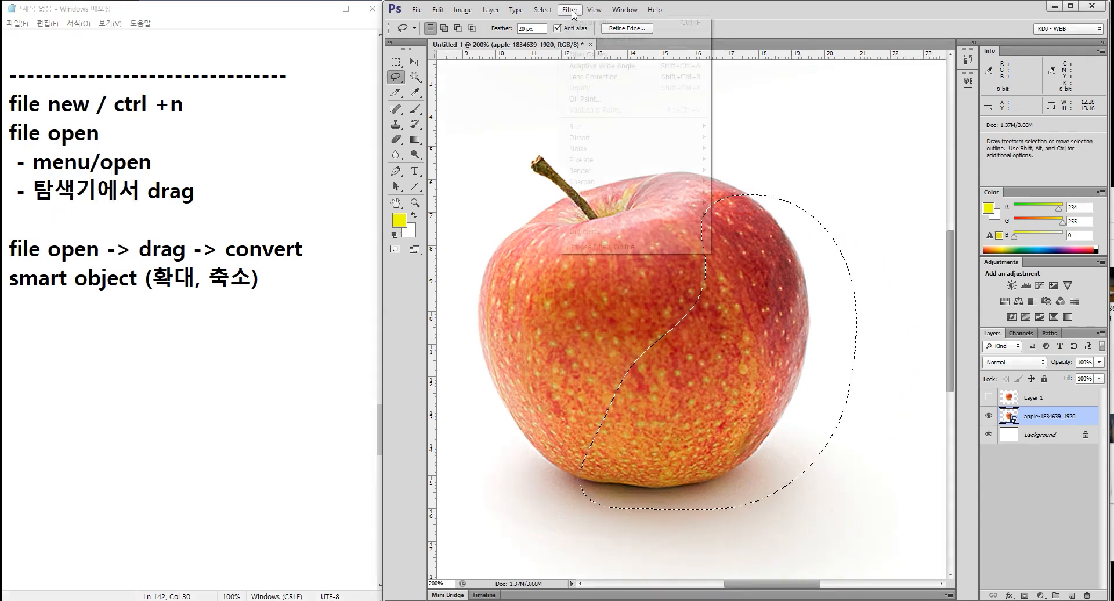
mouse_move(691, 126)
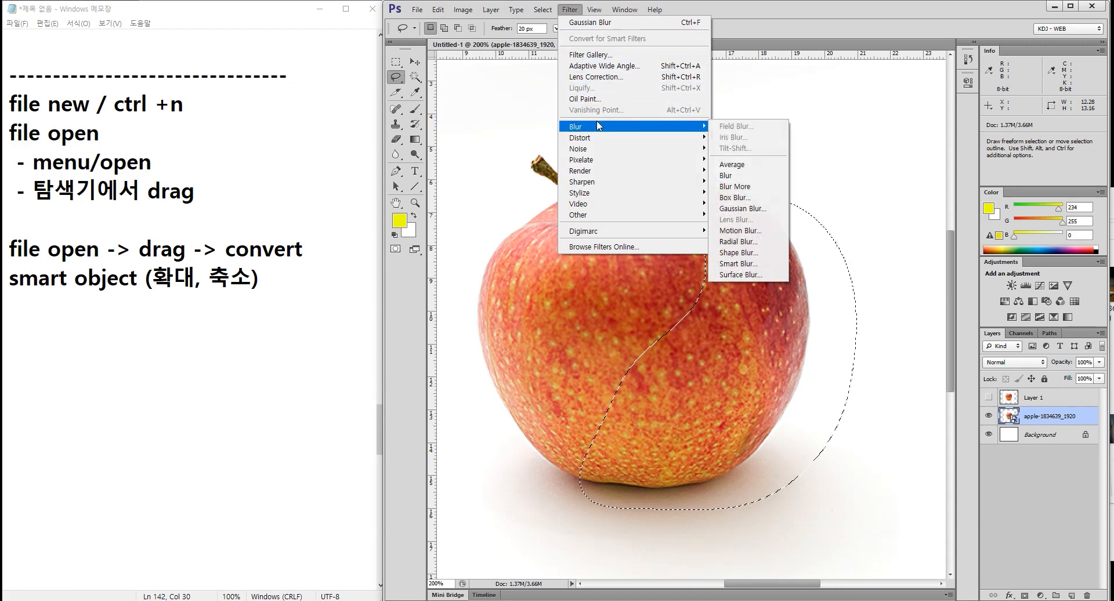
left_click(740, 210)
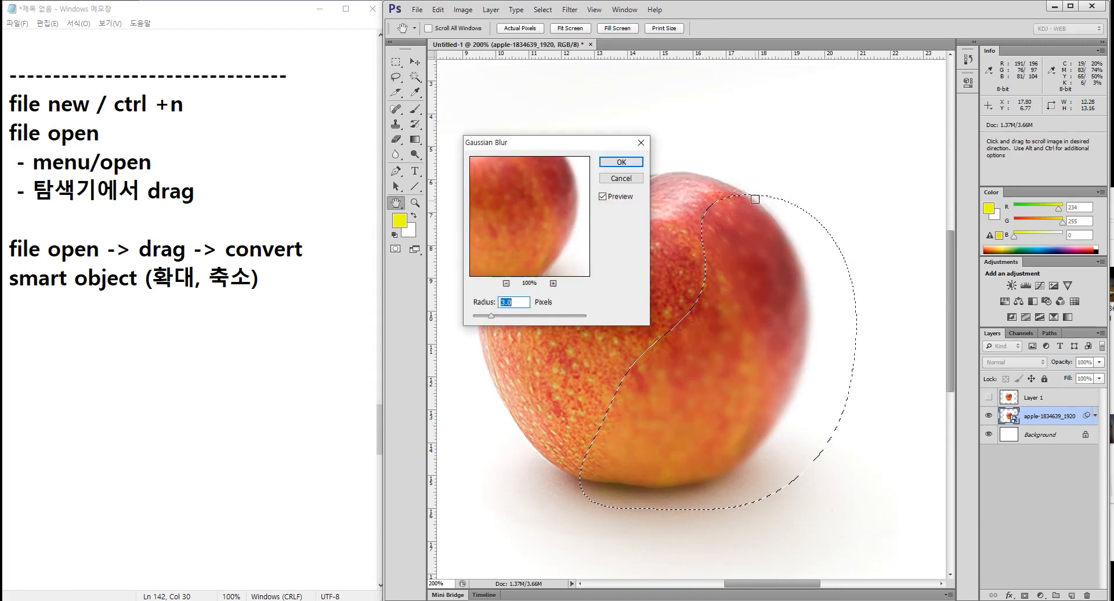
left_click_drag(496, 323, 506, 322)
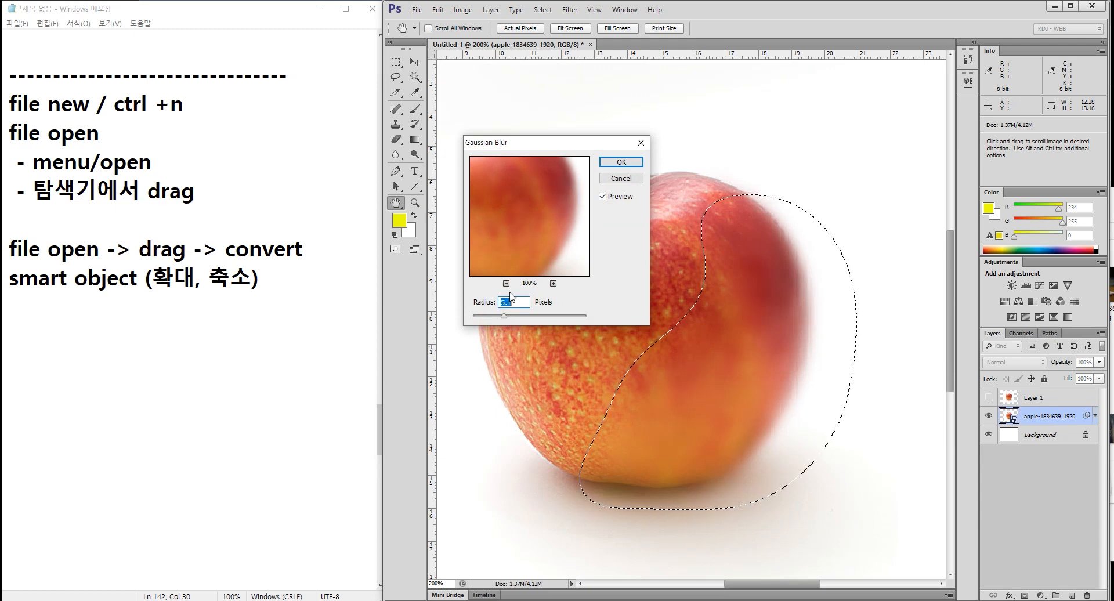
left_click(619, 168)
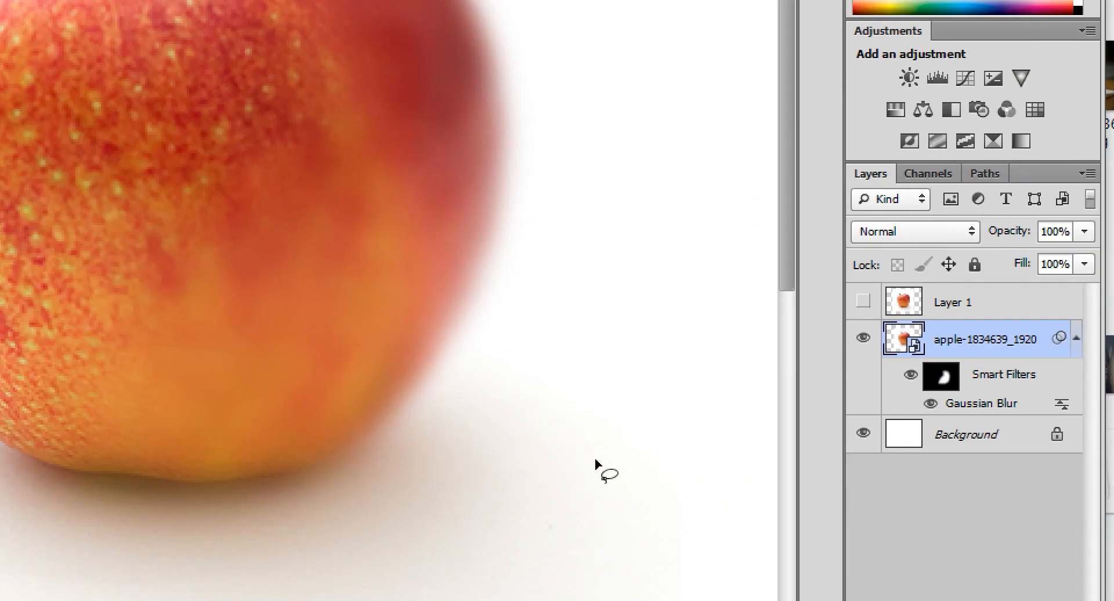
Compare Layer 1 with the smart object layer, and edit the Gaussian Blur smart filter to a 9.6-pixel radius
left_click(1004, 306)
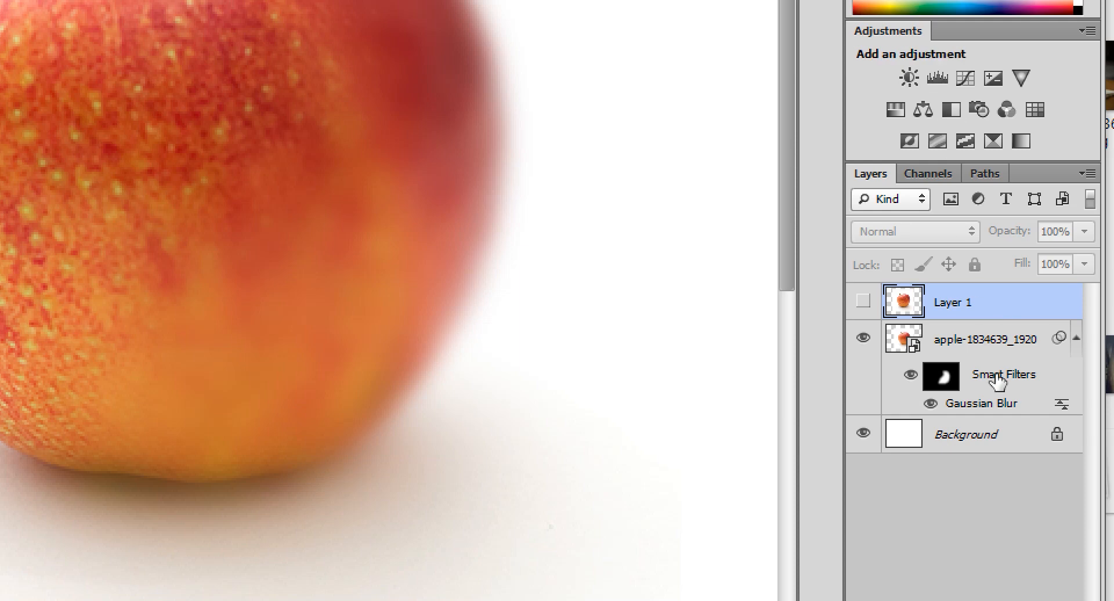
left_click(996, 347)
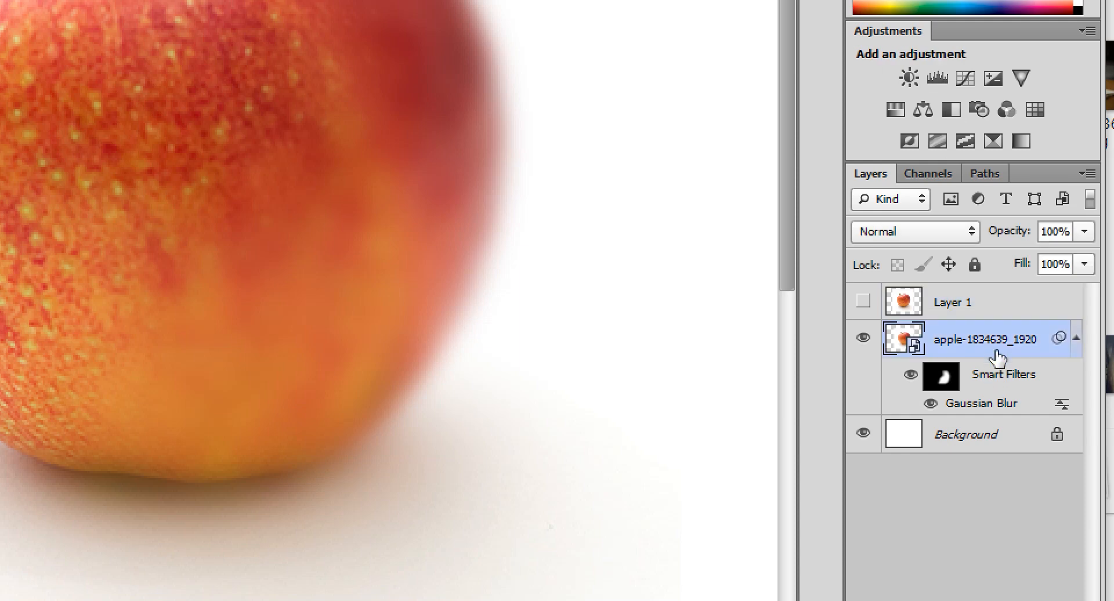
double_click(1008, 410)
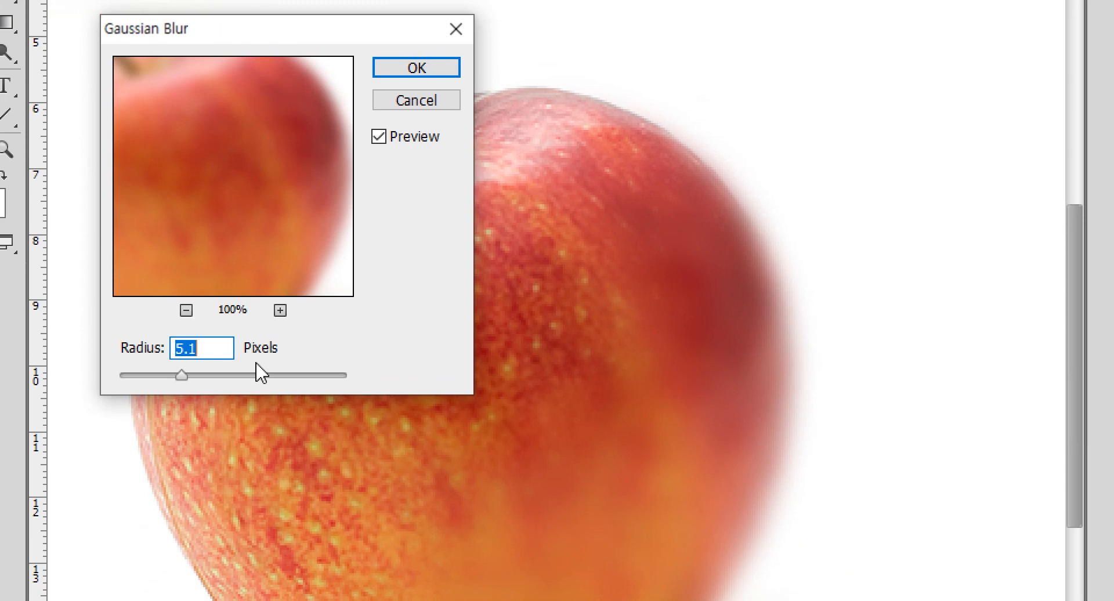
left_click_drag(177, 383, 226, 377)
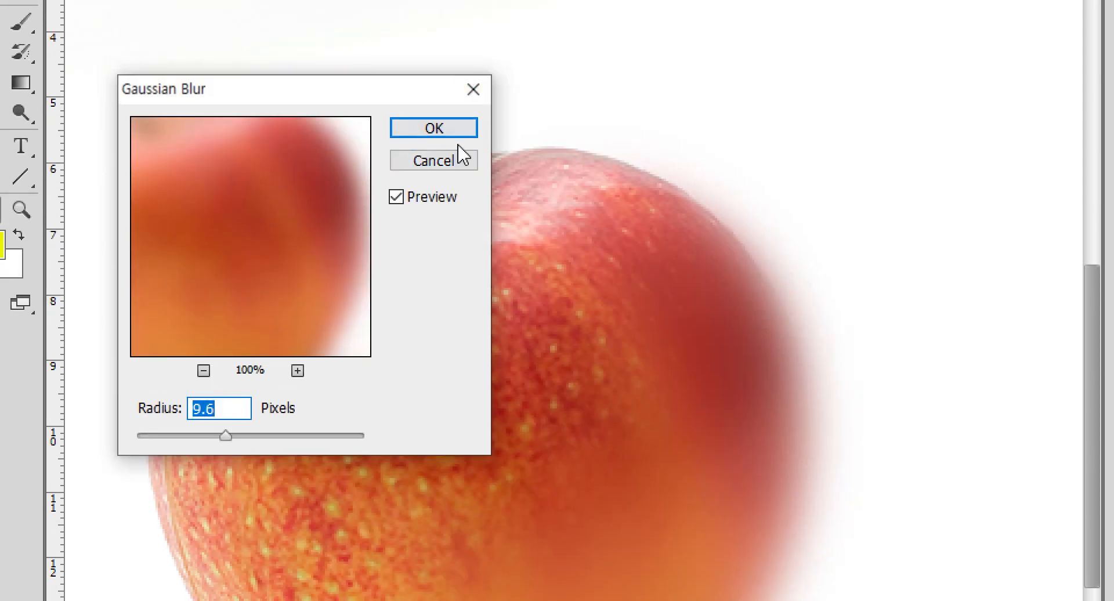
left_click(447, 132)
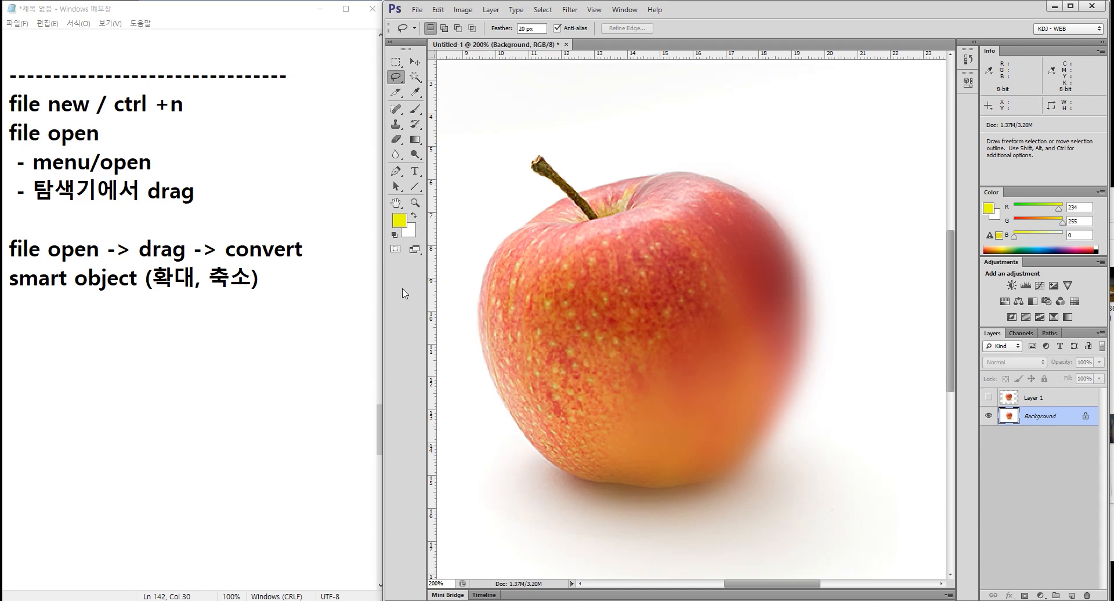
Highlight the line "smart object (확대, 축소)" in the Notepad notes
left_click(296, 276)
left_click_drag(297, 277, 3, 276)
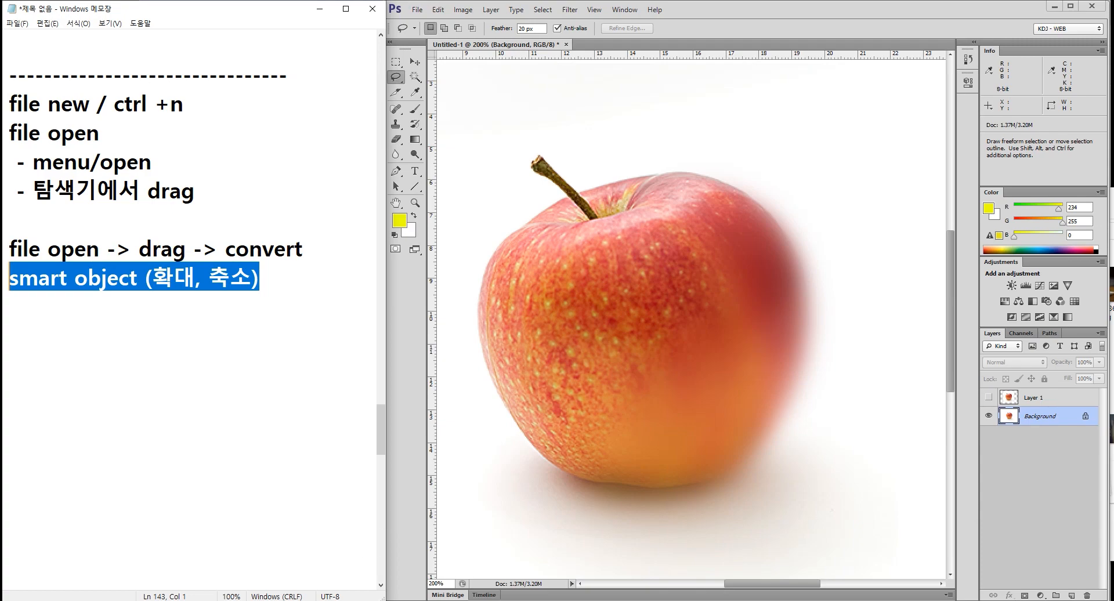
Switch to the PS01_src folder window in File Explorer and move it fully into view over the Photoshop canvas
left_click(299, 600)
left_click(498, 557)
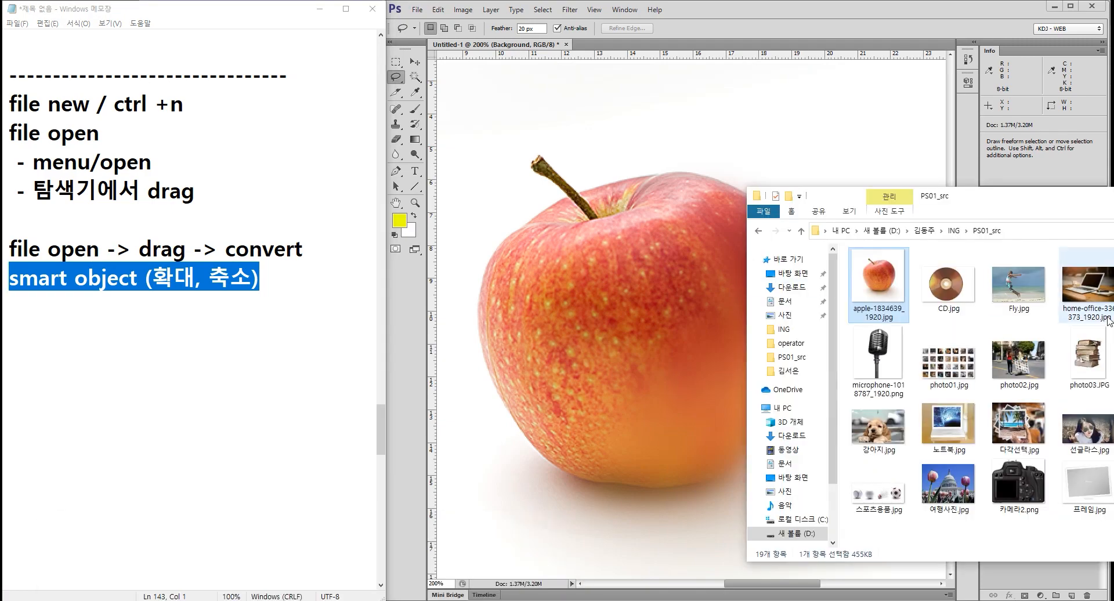
left_click_drag(1073, 209, 691, 210)
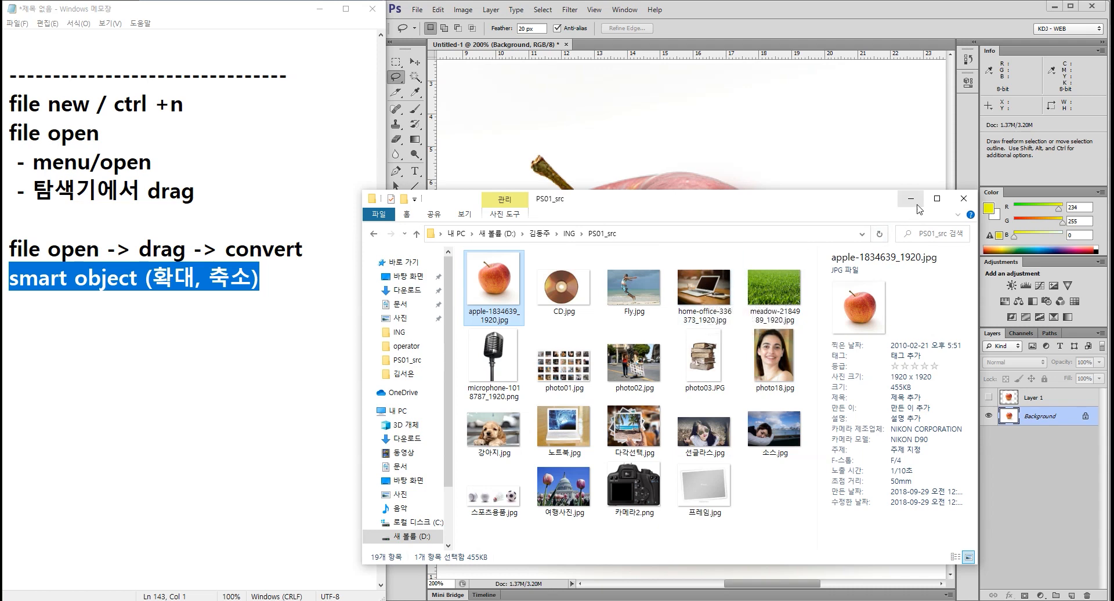
Place apple-1834639_1920.jpg from the PS01_src folder into the home-office-336373_1920.jpg document as a smart object
key("alt+Tab")
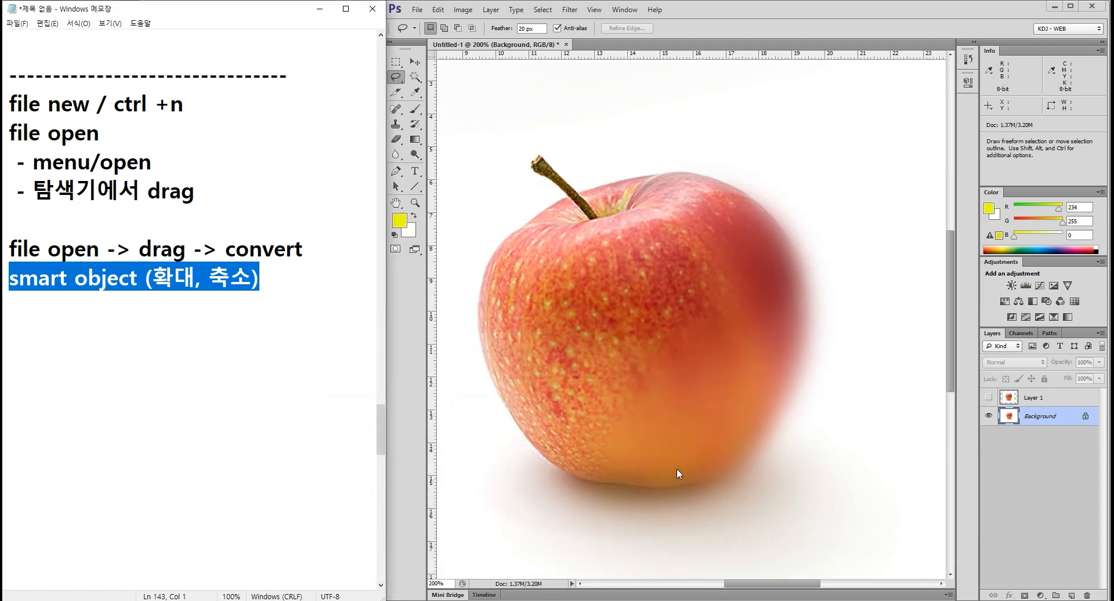
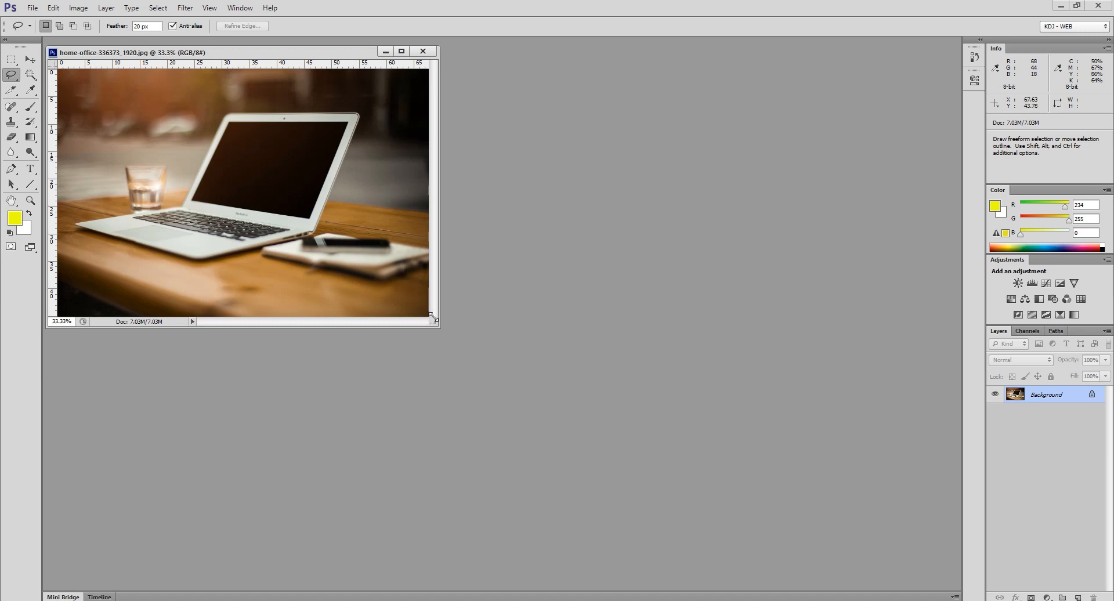
left_click_drag(439, 326, 592, 431)
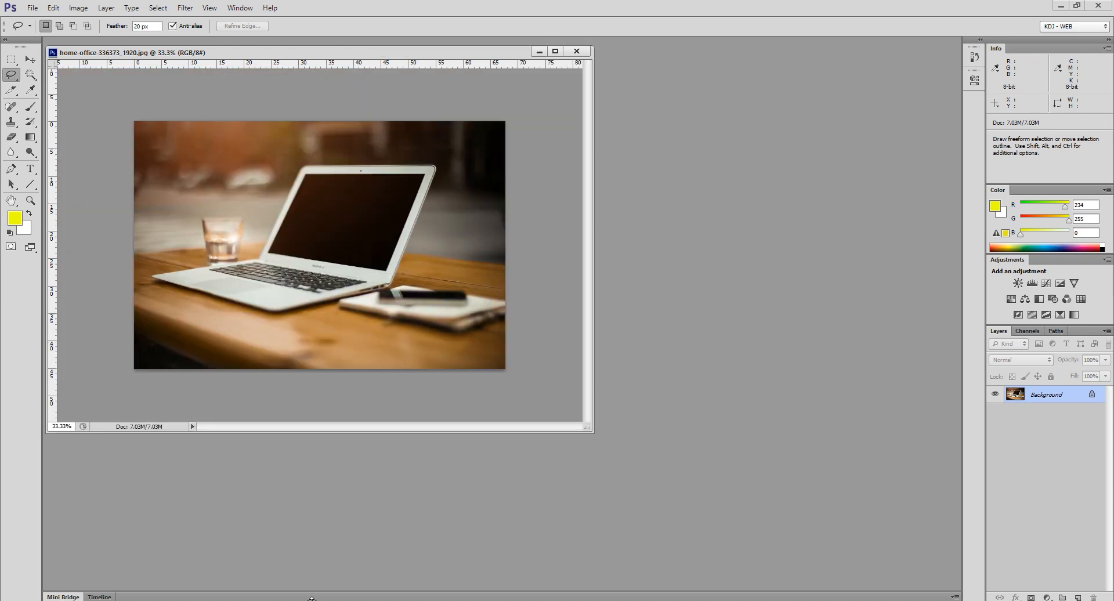
mouse_move(312, 597)
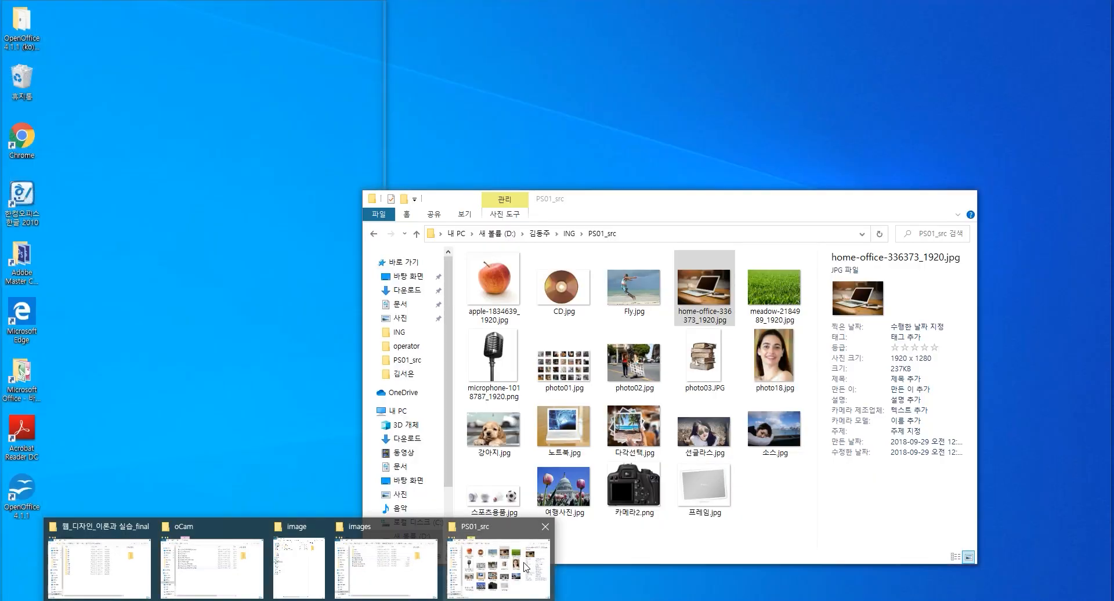
left_click(525, 567)
left_click(493, 285)
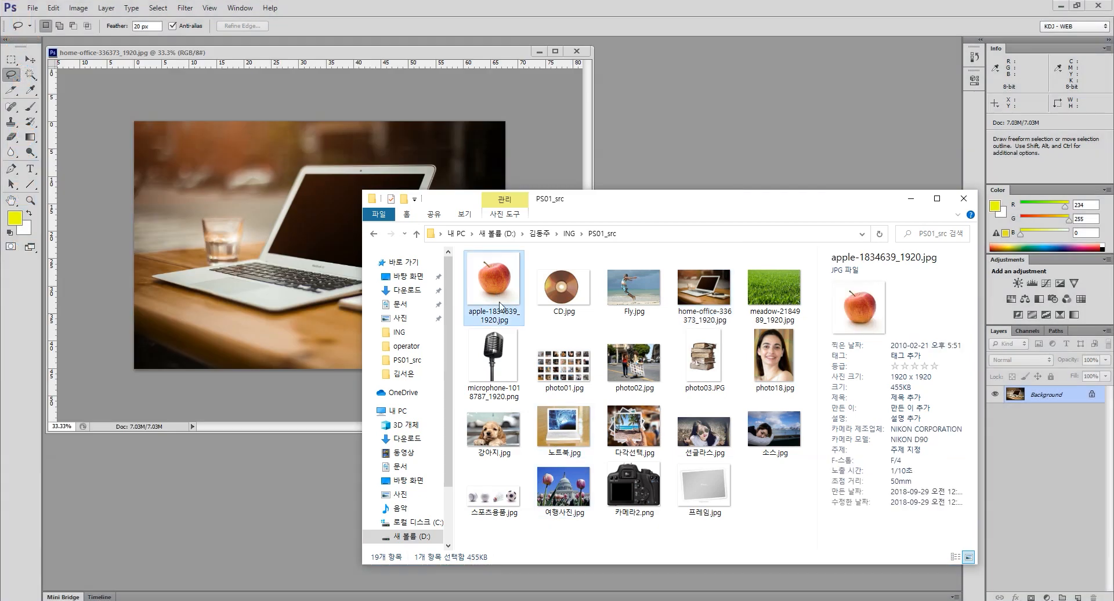
left_click_drag(359, 181, 212, 213)
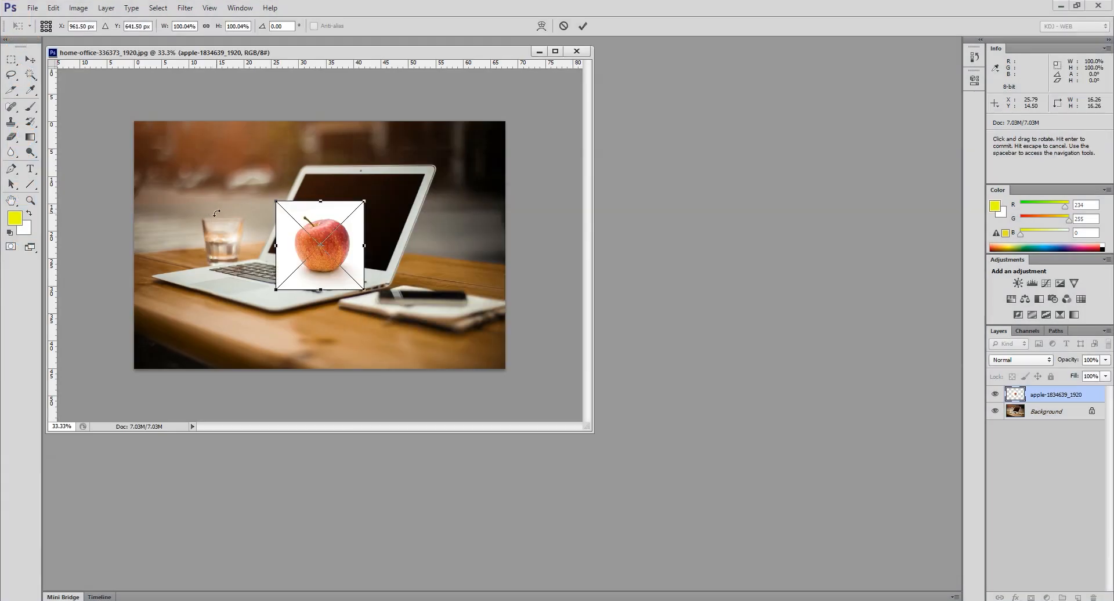
key("Return")
key("l")
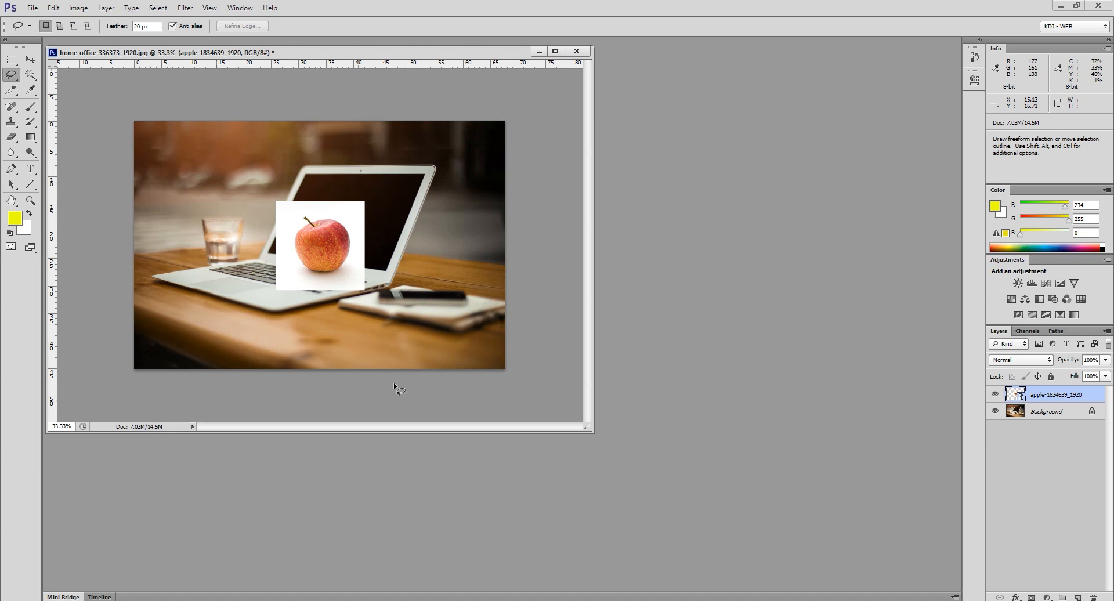
Scale the placed apple smart object proportionally about its centre to about 401%
key("ctrl+t")
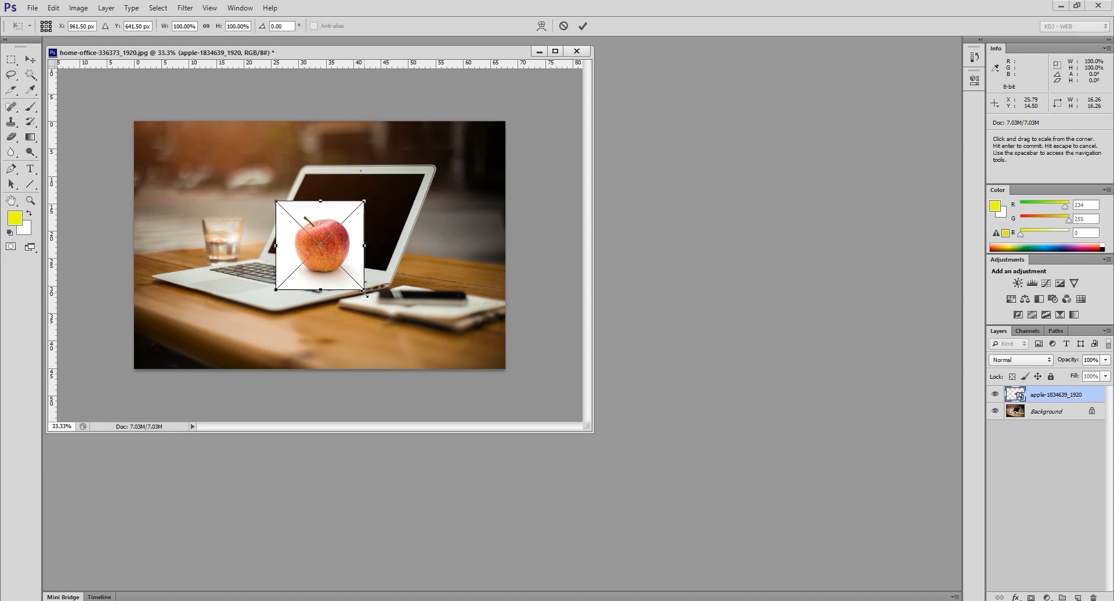
left_click_drag(364, 293, 542, 355)
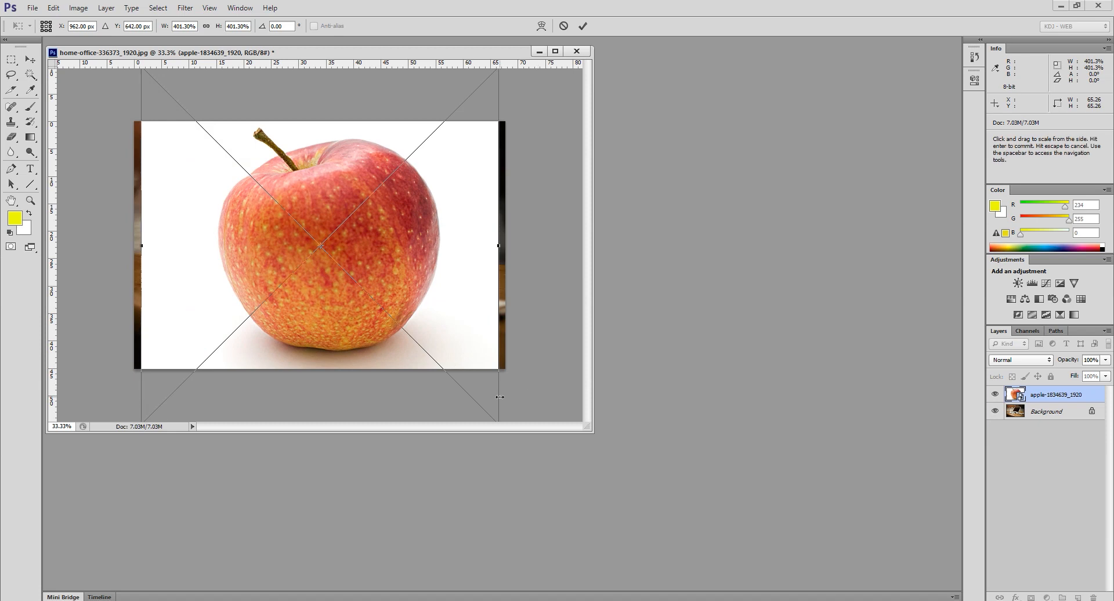
key("Return")
key("l")
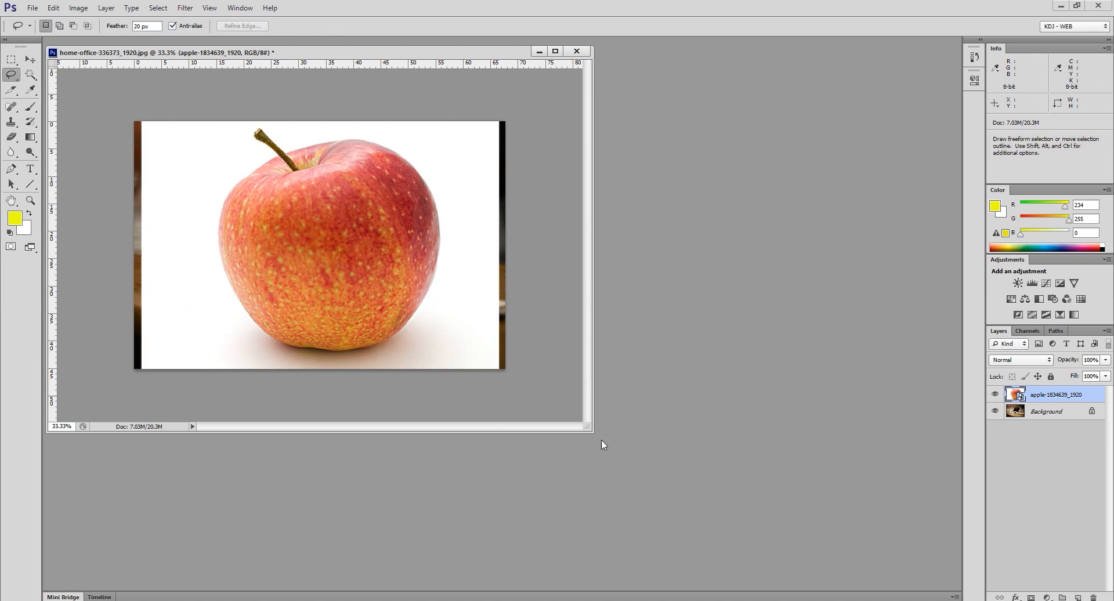
Select the body of the apple with the Quick Selection tool, using a brush enlarged to size 200
left_click_drag(592, 433, 949, 550)
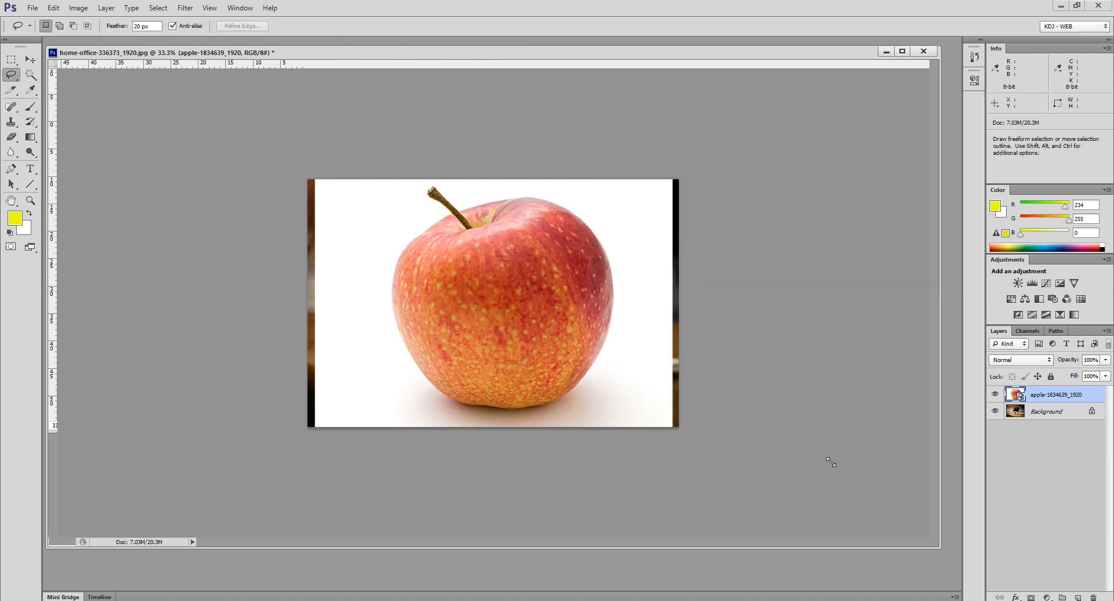
key("ctrl+space")
left_click(470, 274, "ctrl")
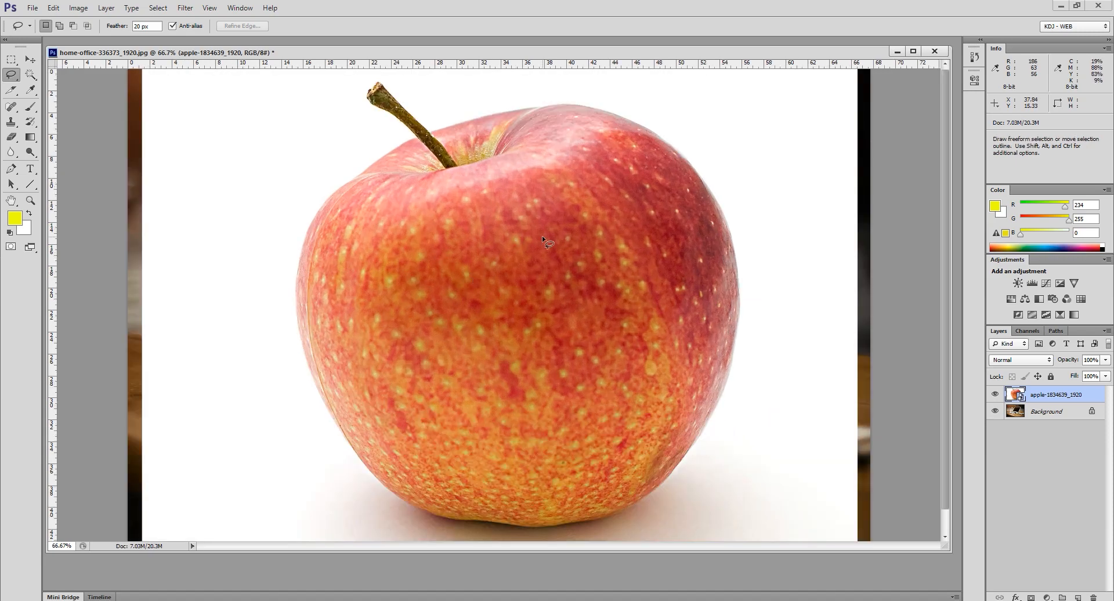
key("ctrl+minus")
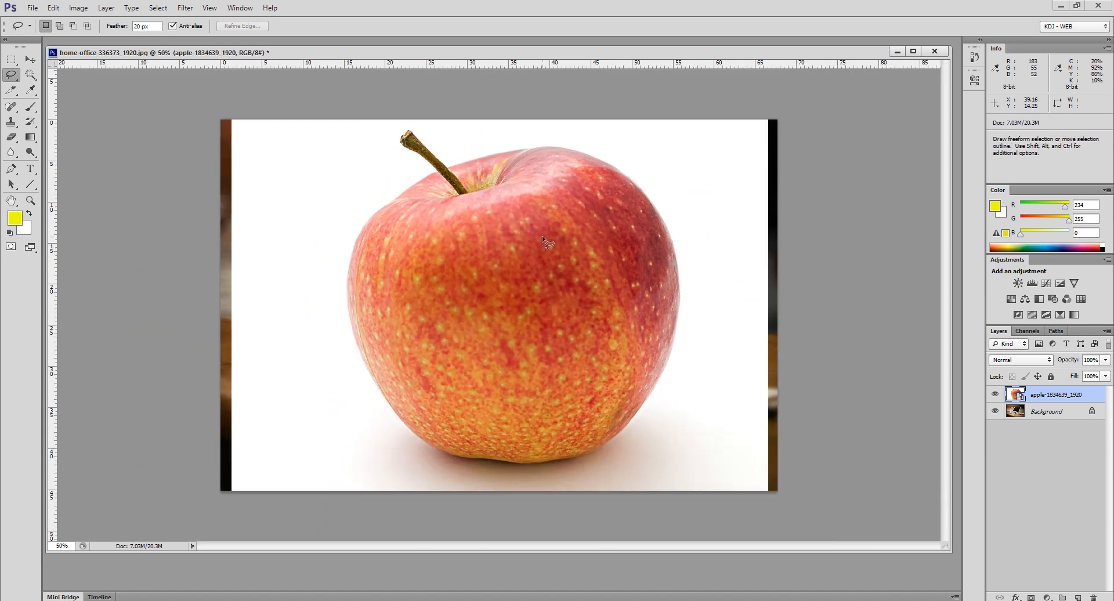
right_click(13, 82)
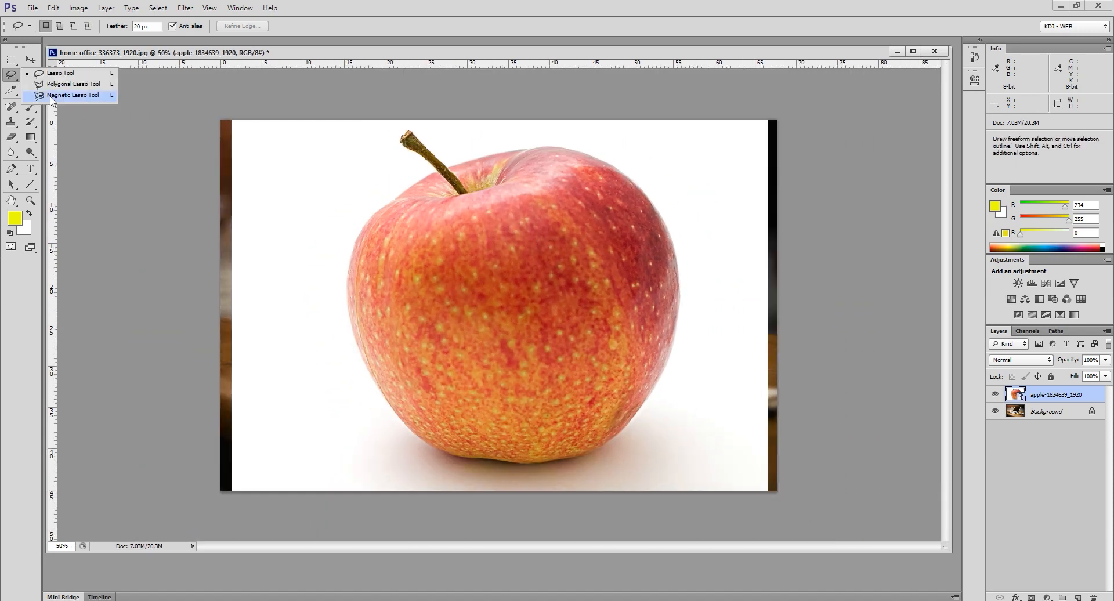
left_click(51, 96)
left_click(31, 74)
right_click(30, 76)
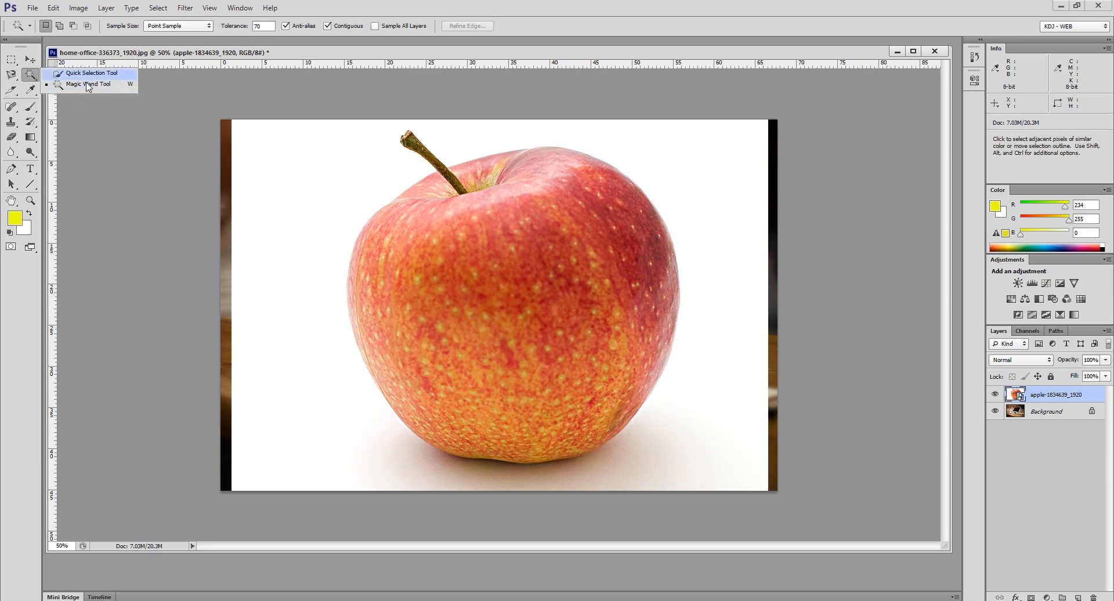
left_click(90, 73)
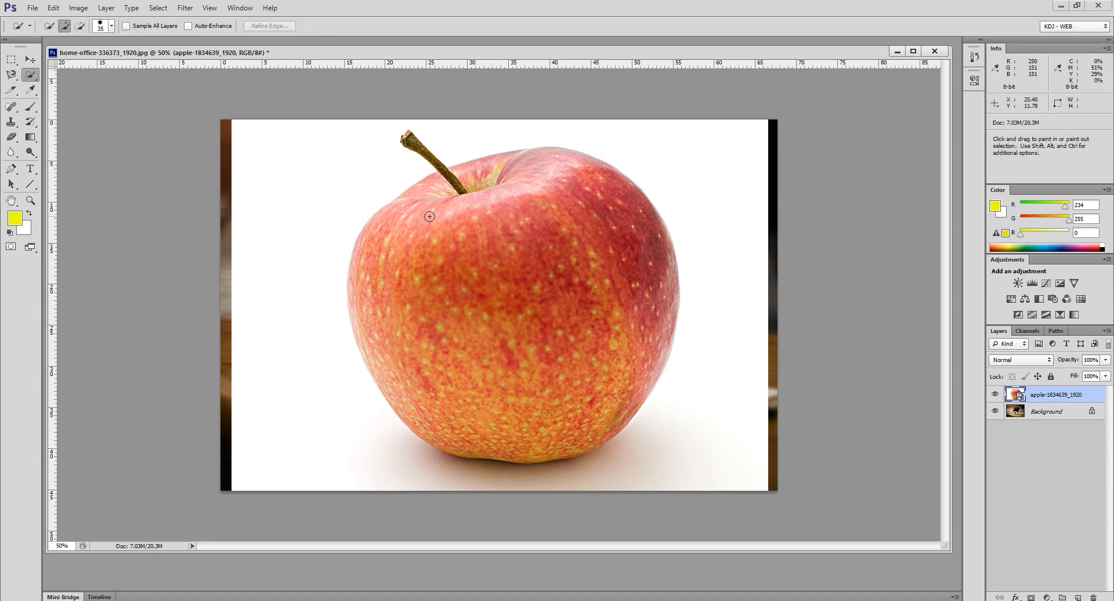
key("bracketright")
key("bracketright")
key("bracketright")
key("bracketright")
key("bracketright")
key("bracketright")
key("bracketright")
key("bracketright")
key("bracketright")
key("bracketright")
mouse_move(438, 229)
left_mouse_down()
mouse_move(411, 278)
mouse_move(438, 360)
mouse_move(605, 434)
mouse_move(644, 371)
left_mouse_up()
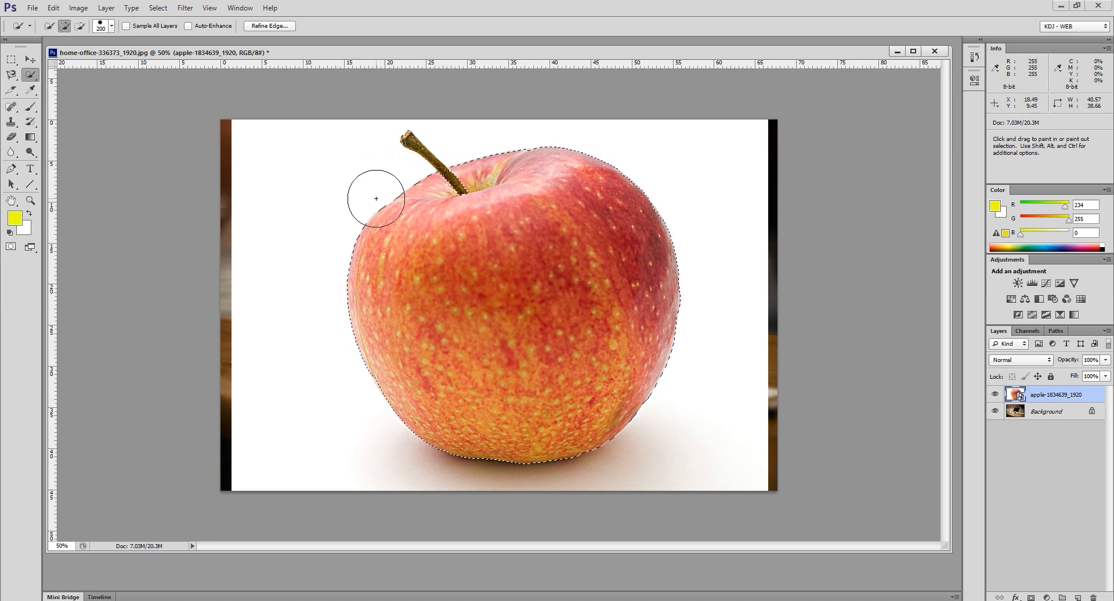
Add the apple's stem up to its tip to the selection, reducing the Quick Selection brush to about size 40
left_click(428, 144, "ctrl")
left_click(428, 142, "ctrl")
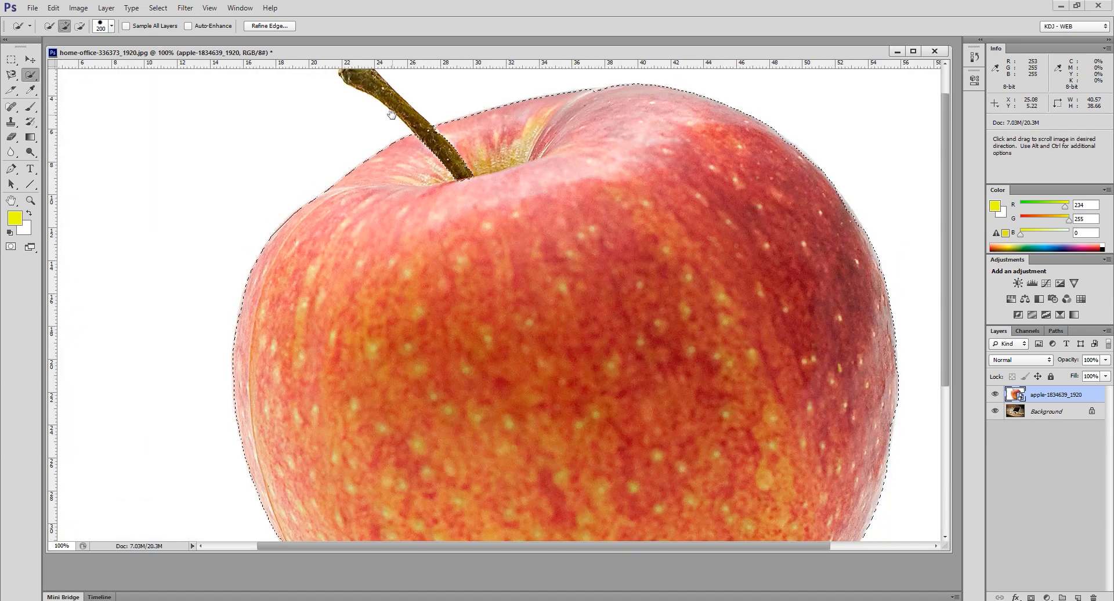
left_click_drag(428, 146, 506, 185)
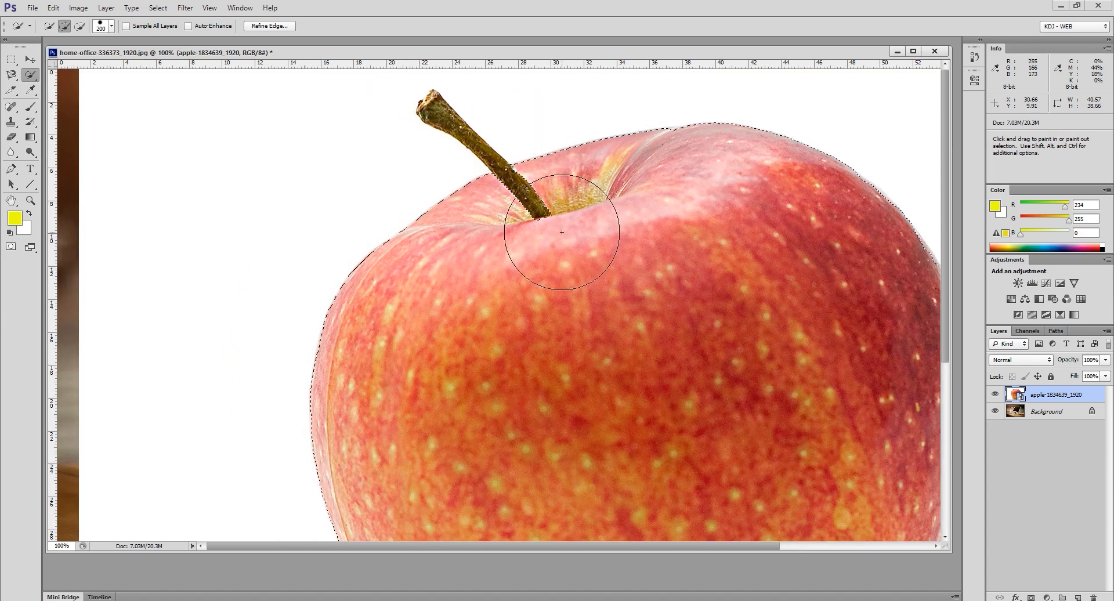
key("bracketleft")
key("bracketleft")
key("bracketleft")
key("bracketleft")
key("bracketleft")
key("bracketleft")
key("bracketleft")
key("bracketleft")
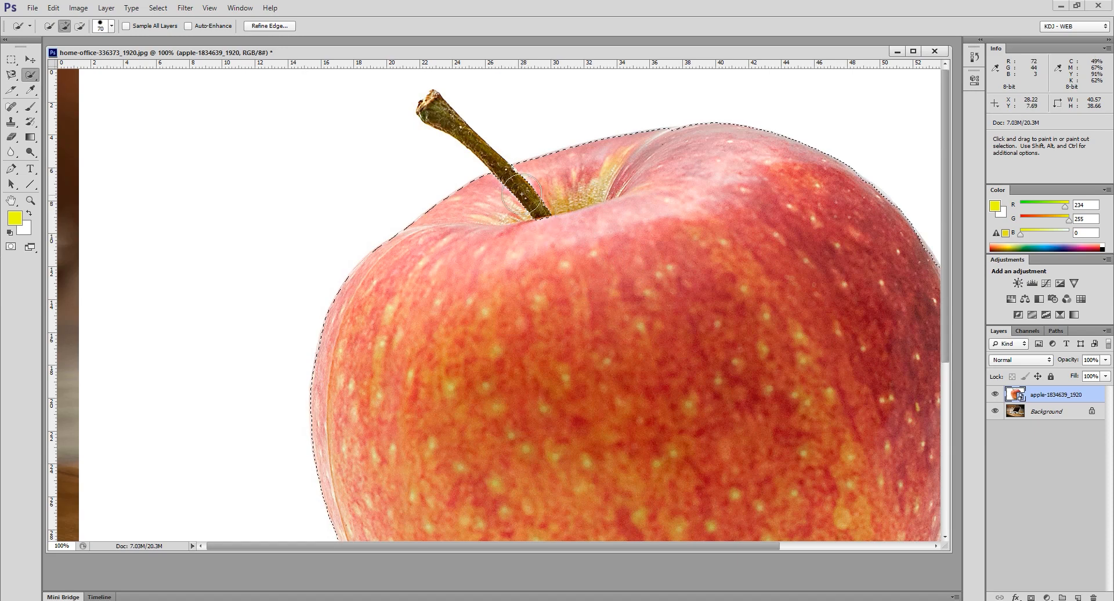
left_click_drag(537, 209, 521, 191)
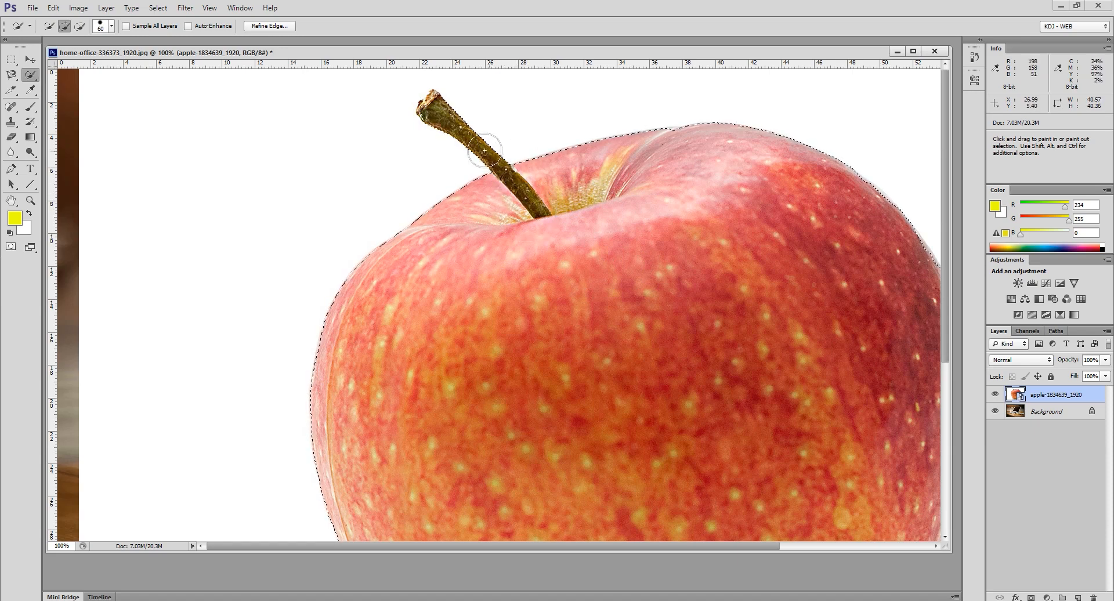
key("bracketleft")
key("bracketleft")
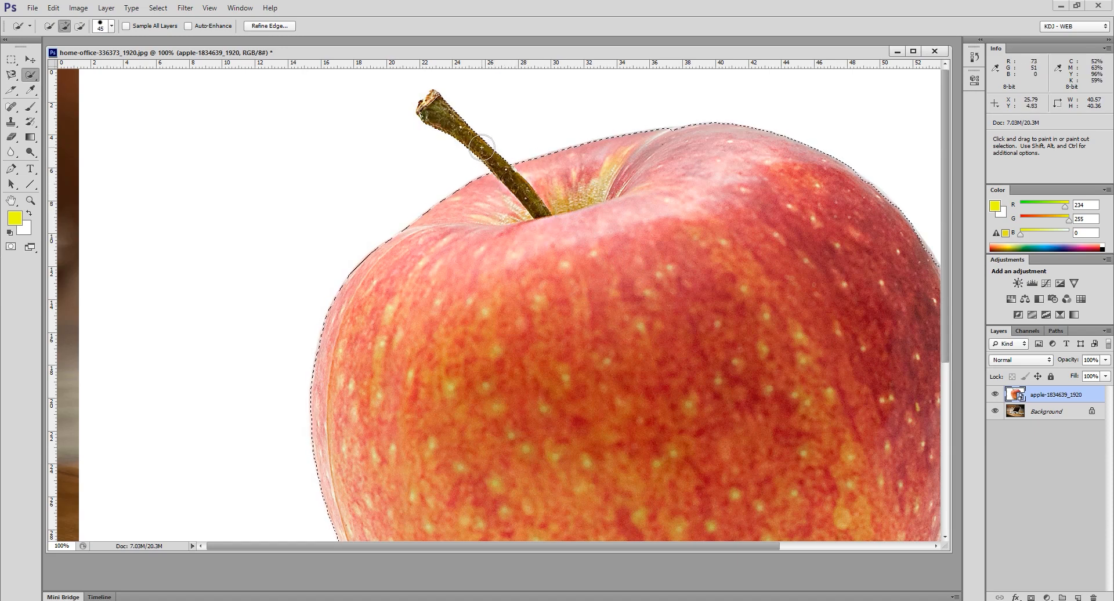
left_click(430, 100)
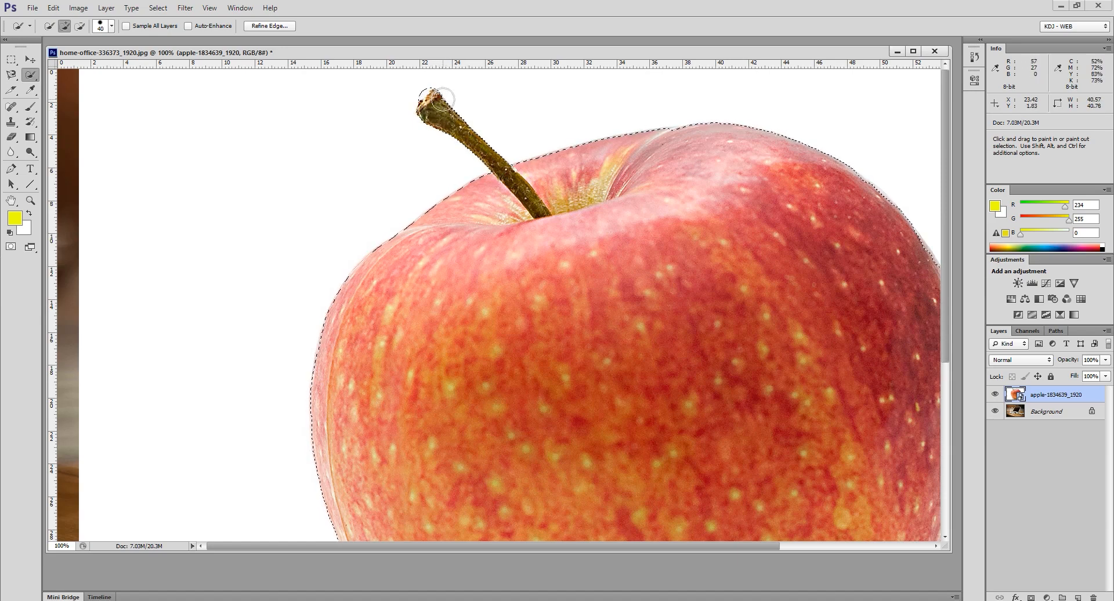
Mask out the white area around the stem tip in Quick Mask mode with a size 15 brush, and return to the selection
left_click(11, 247)
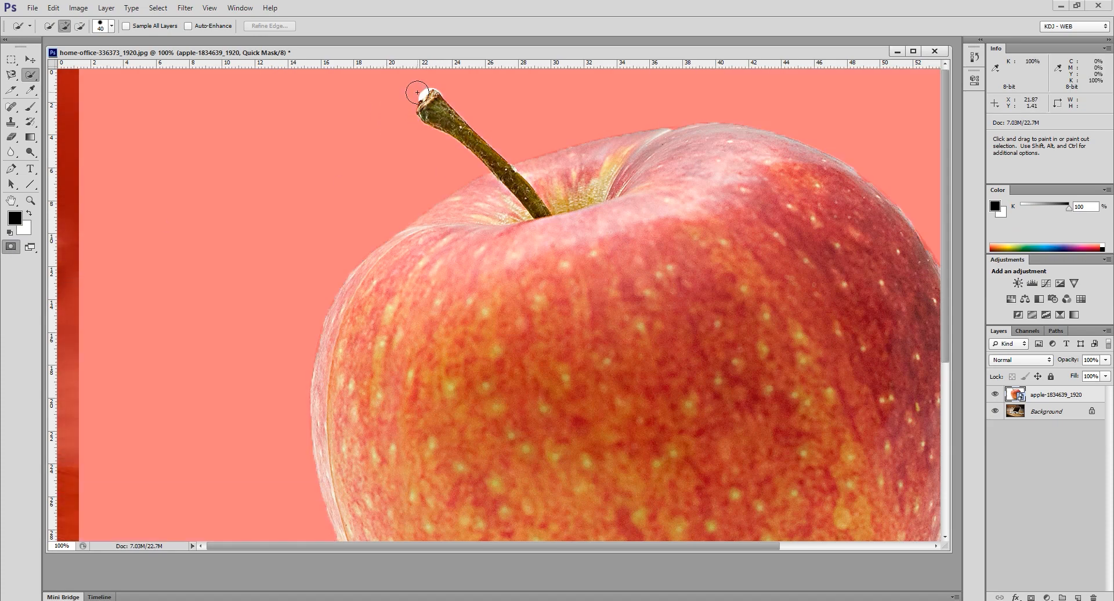
key("e")
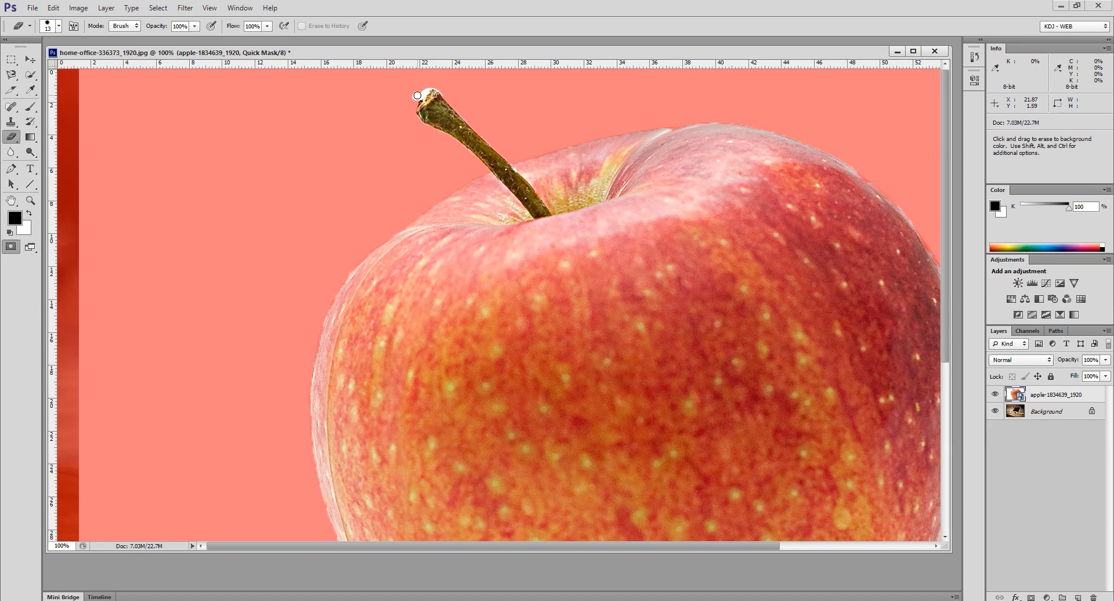
key("b")
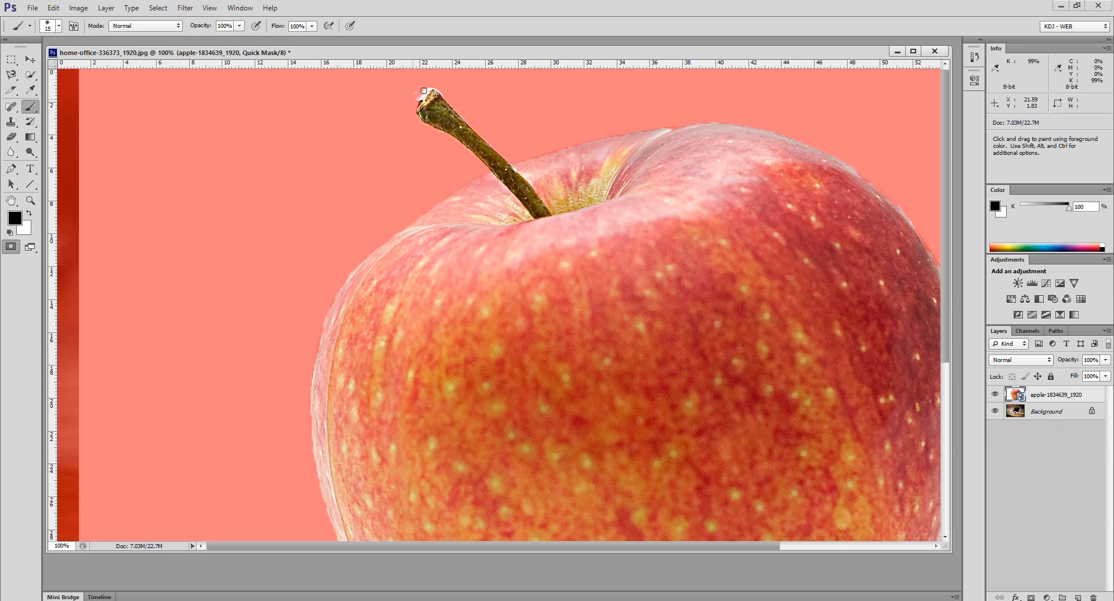
left_click_drag(417, 98, 445, 88)
mouse_move(783, 533)
left_mouse_down()
mouse_move(549, 283)
mouse_move(619, 263)
left_mouse_up()
mouse_move(532, 192)
left_mouse_down()
mouse_move(545, 258)
mouse_move(581, 228)
left_mouse_up()
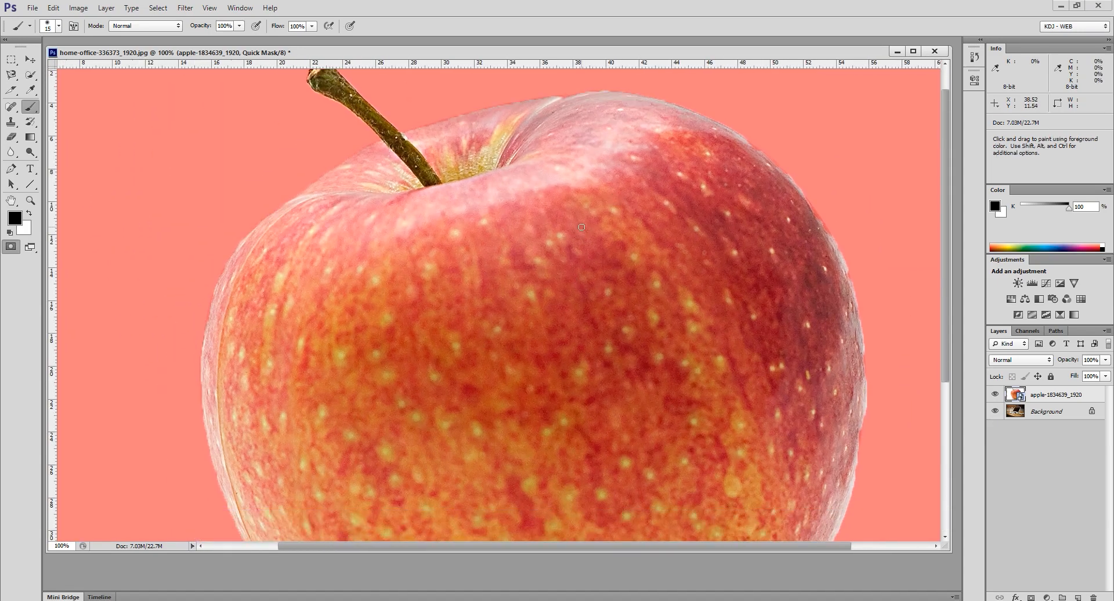
key("q")
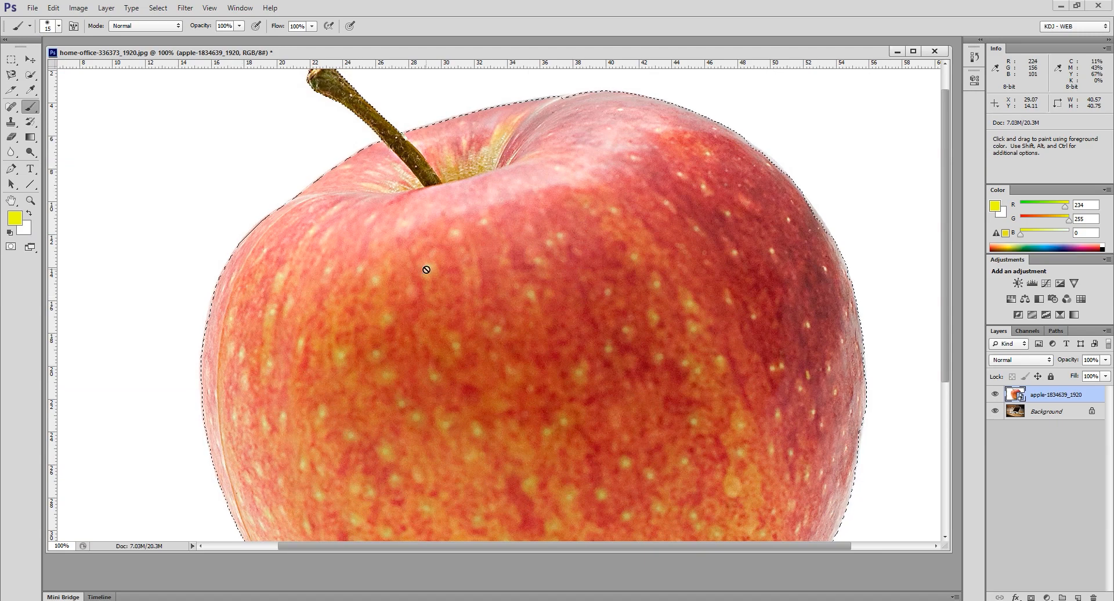
Copy the selected apple to a new layer and convert that layer to a smart object
key("ctrl")
key("ctrl+j")
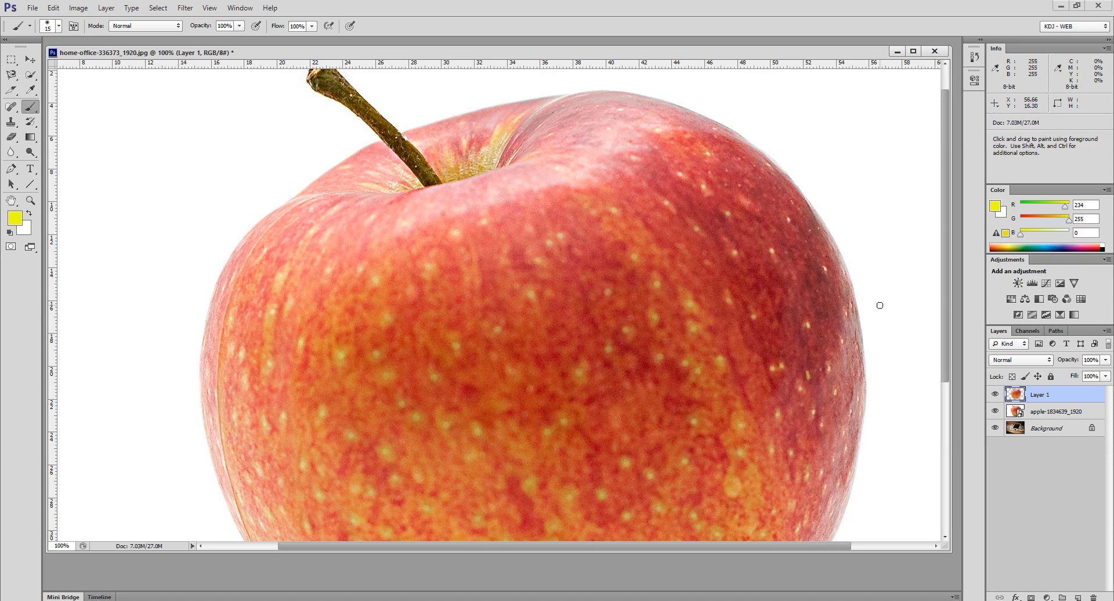
left_click(1062, 412)
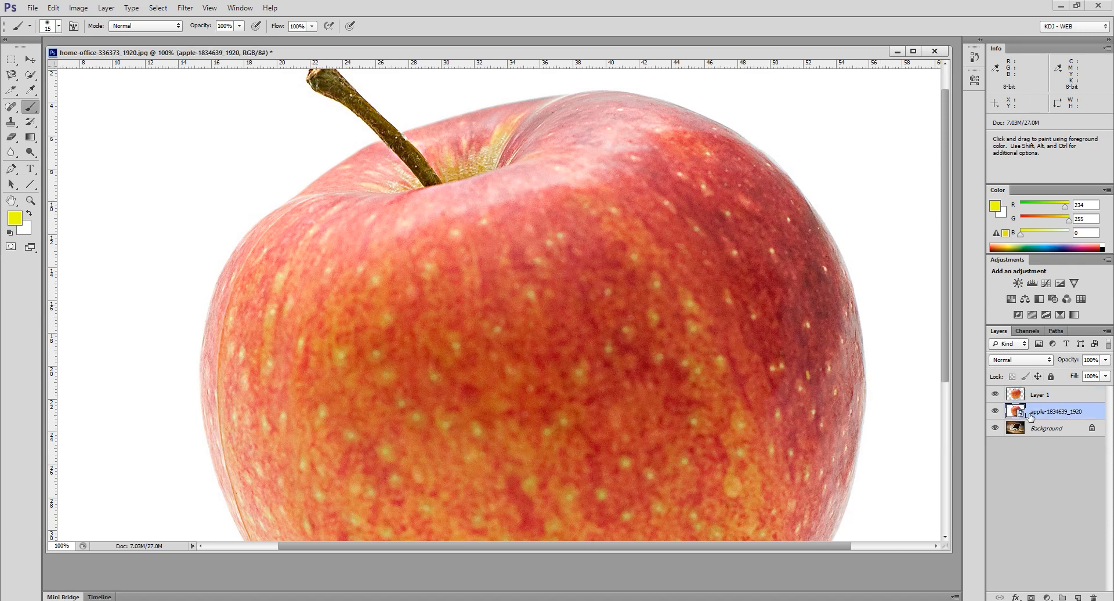
left_click(1060, 397)
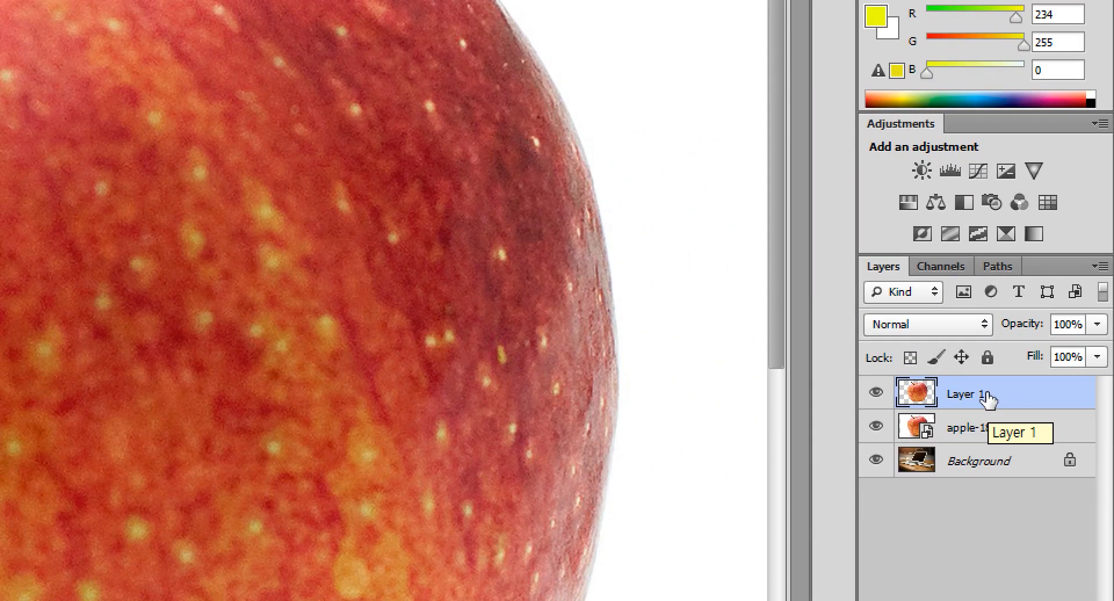
right_click(988, 400)
left_click(899, 150)
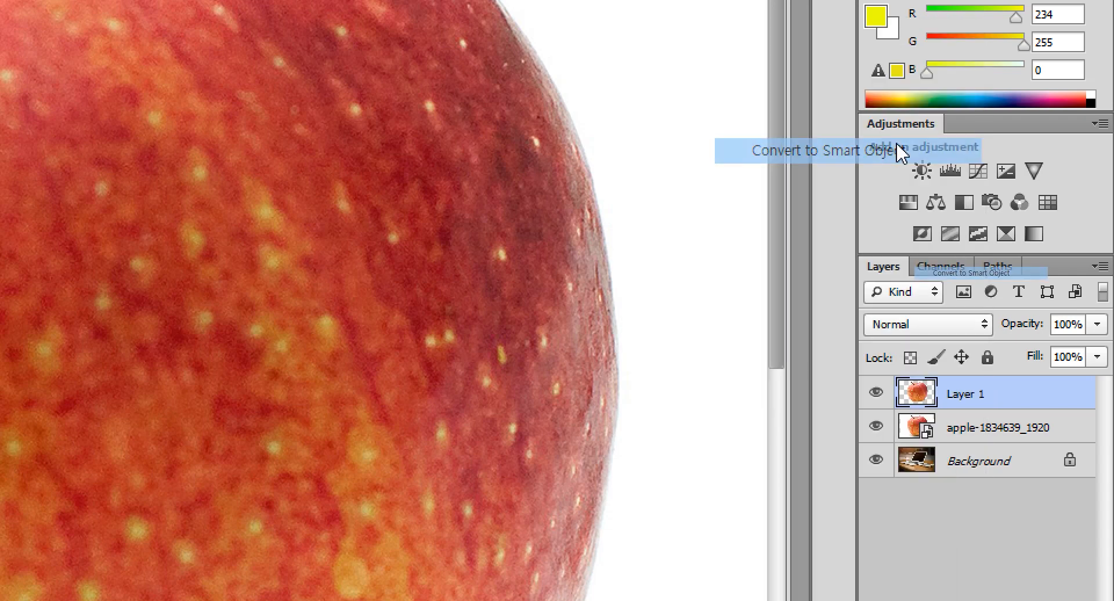
Delete the original placed apple layer and scale the cut-out apple on Layer 1 down to about 41%
left_click(1005, 438)
key("Delete")
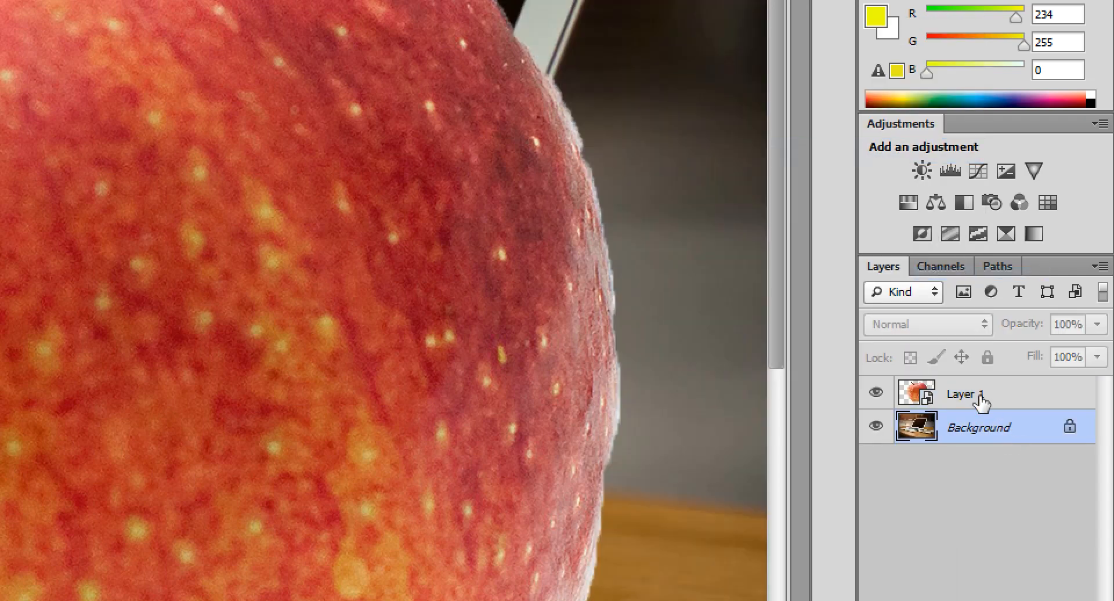
left_click(980, 400)
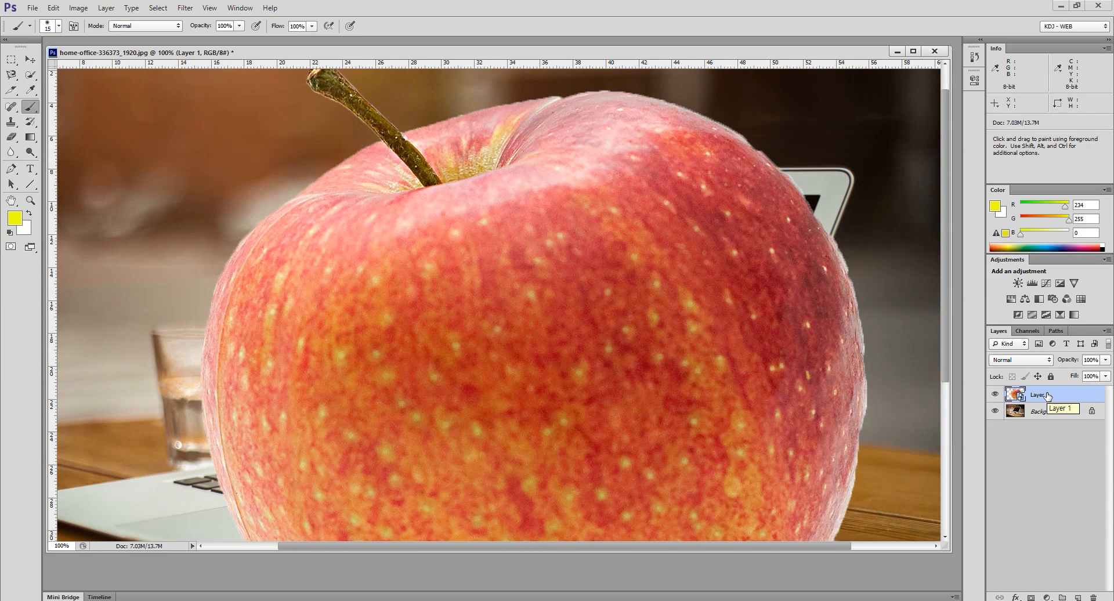
key("ctrl+t")
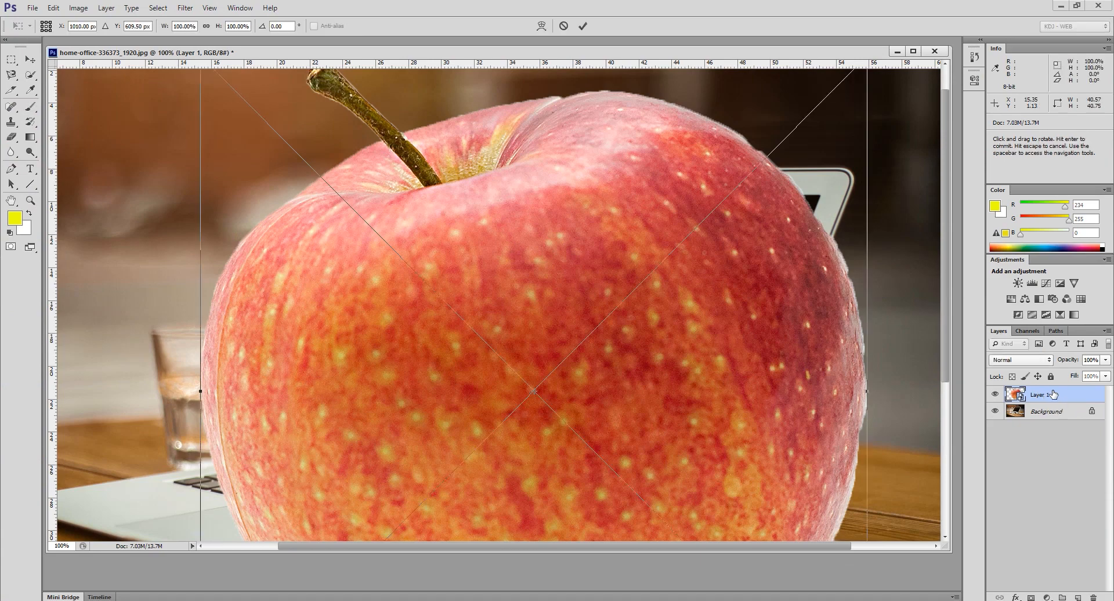
key("ctrl+minus")
key("ctrl+minus")
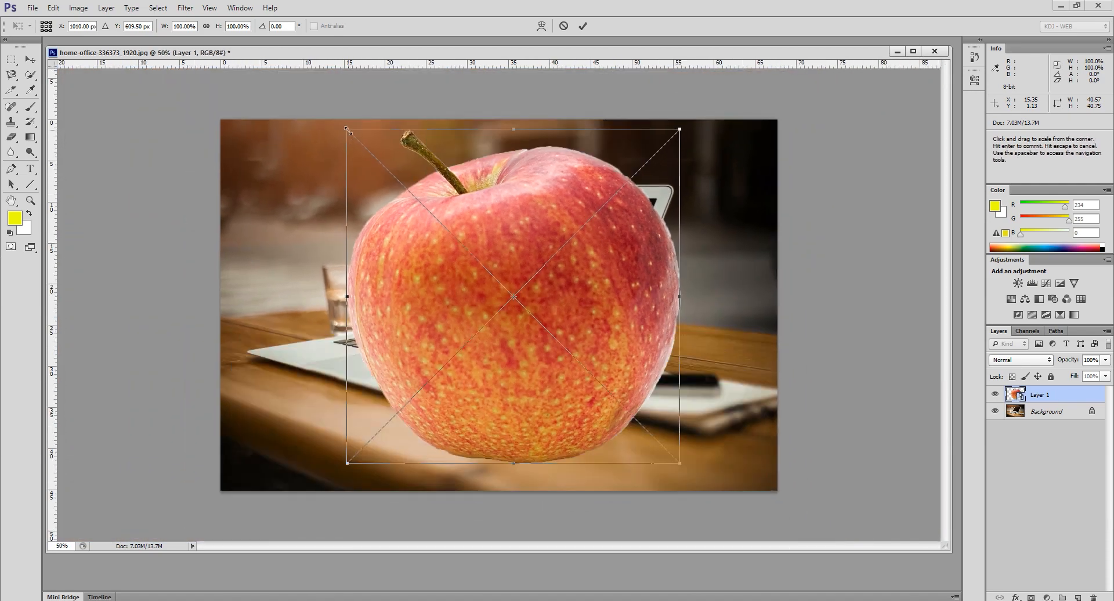
left_click_drag(346, 129, 543, 326)
key("Return")
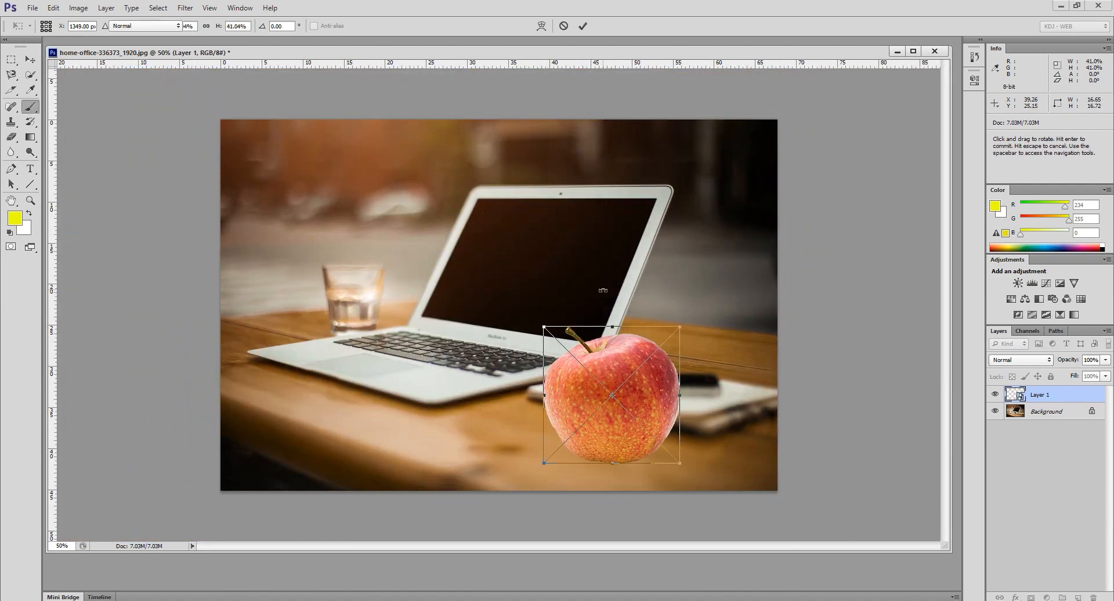
Move the apple toward the right edge of the table, duplicate its layer, and place the copy to its left
left_click(28, 60)
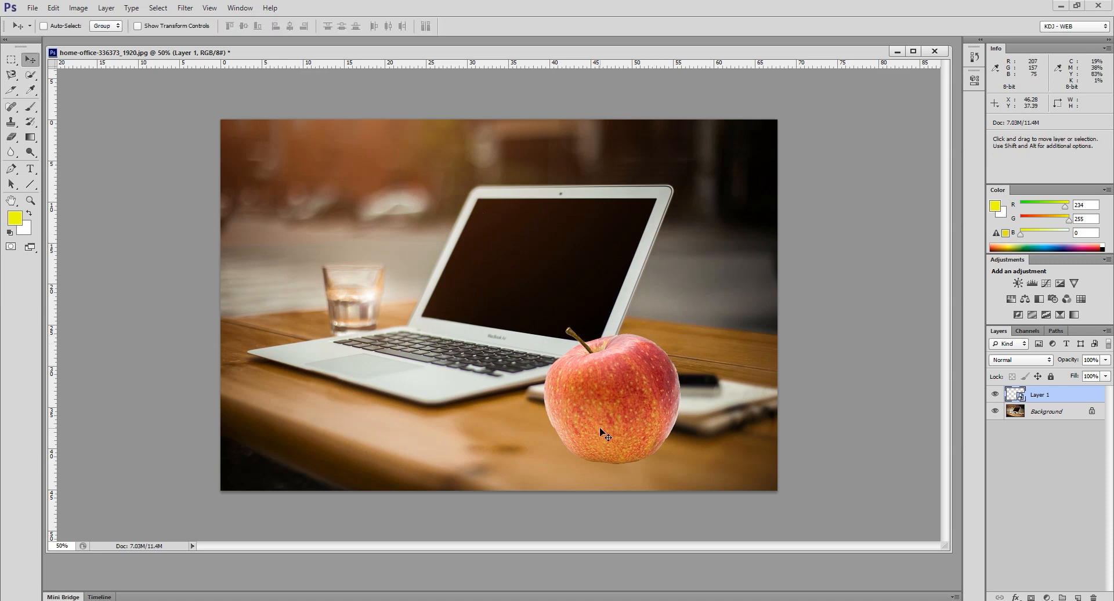
left_click_drag(599, 428, 673, 428)
key("ctrl+j")
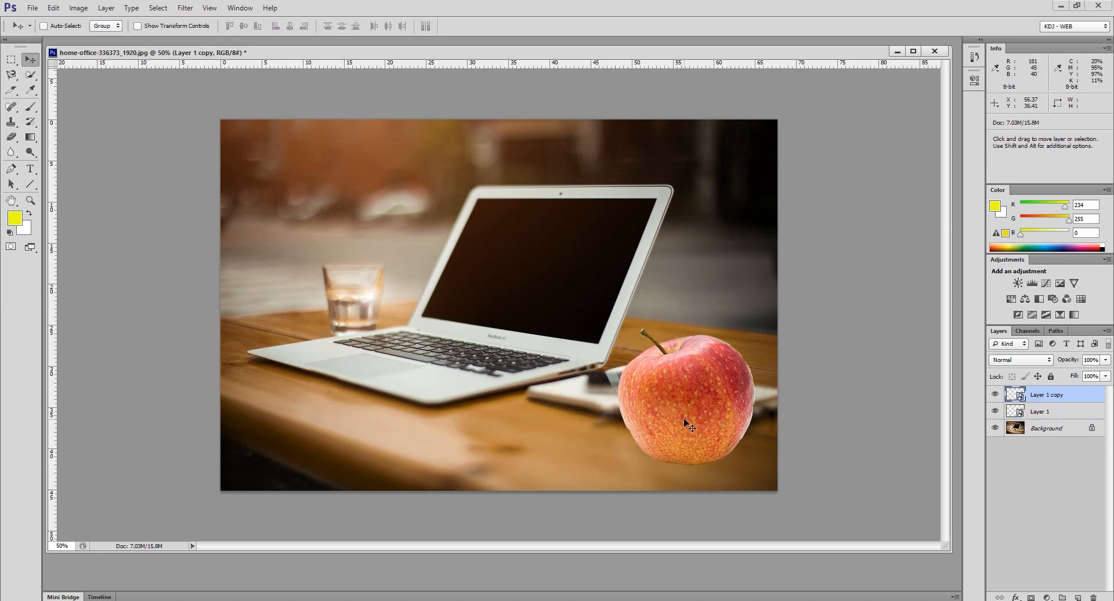
left_click_drag(709, 407, 631, 403)
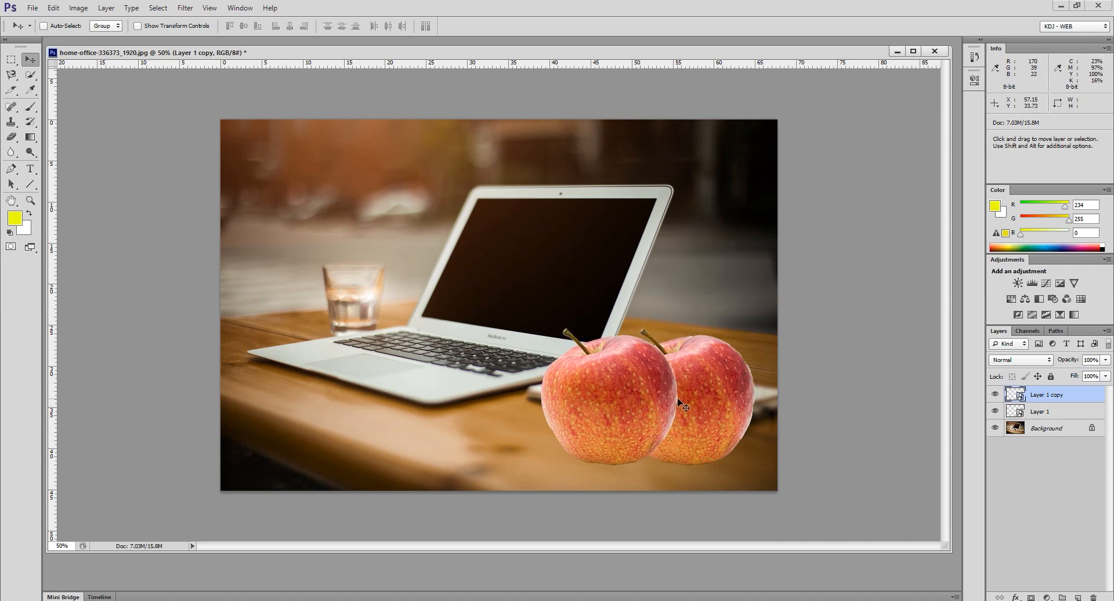
Rearrange the two apples beside the laptop so the copy sits slightly lower and to the right, overlapping the original
left_click_drag(618, 390, 760, 423)
left_click(666, 381, "ctrl")
left_click_drag(660, 379, 565, 368)
left_click(733, 433, "ctrl")
left_click_drag(734, 433, 644, 415)
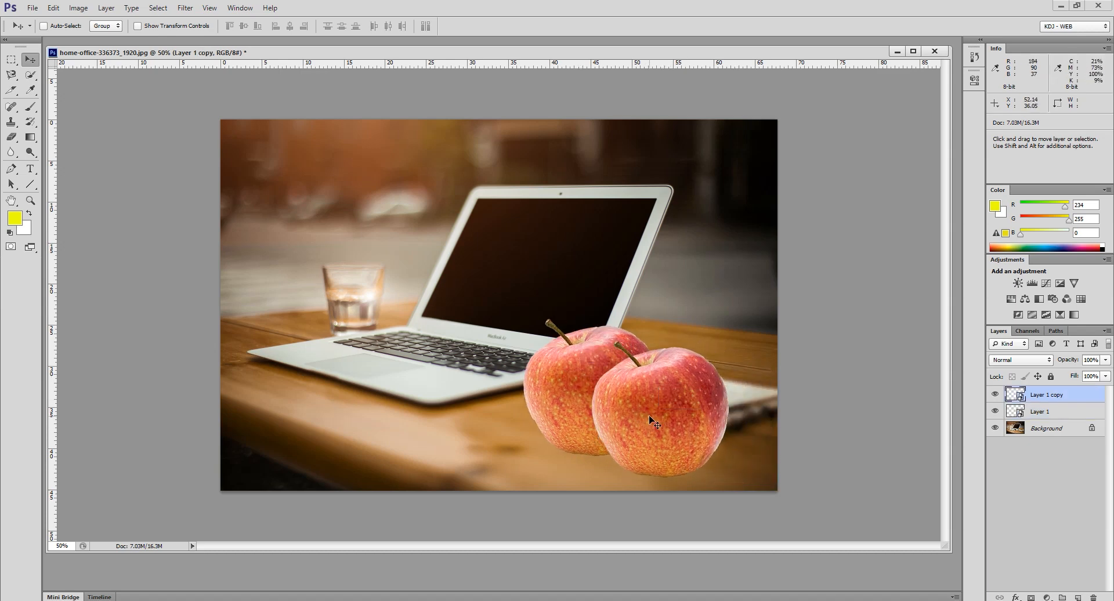
Scale down the rear apple on Layer 1 from its upper-left corner so it looks smaller behind the front apple
left_click(994, 412)
left_click(994, 411)
left_click(1051, 414)
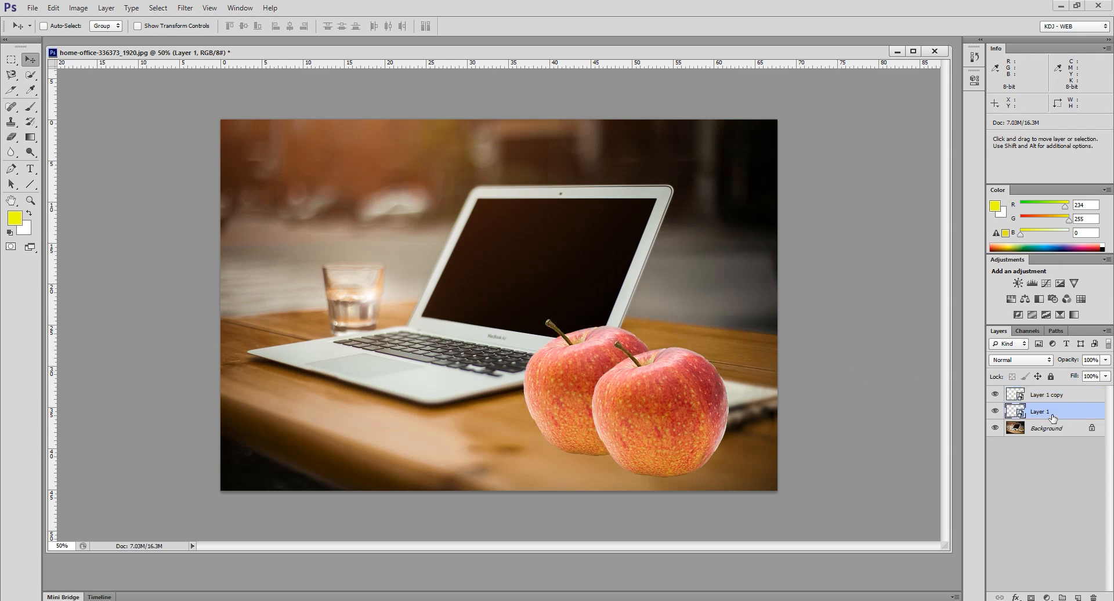
key("ctrl+t")
left_click_drag(524, 317, 549, 336)
key("Return")
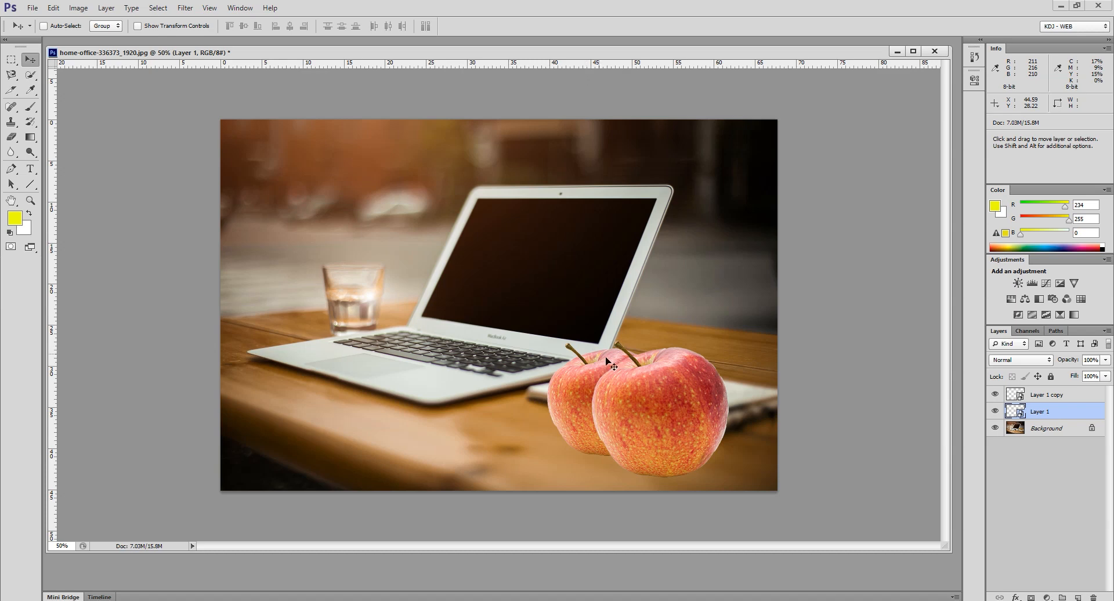
Toggle the visibility of Layer 1 repeatedly to check which apple it holds
left_click(994, 411)
left_click(994, 411)
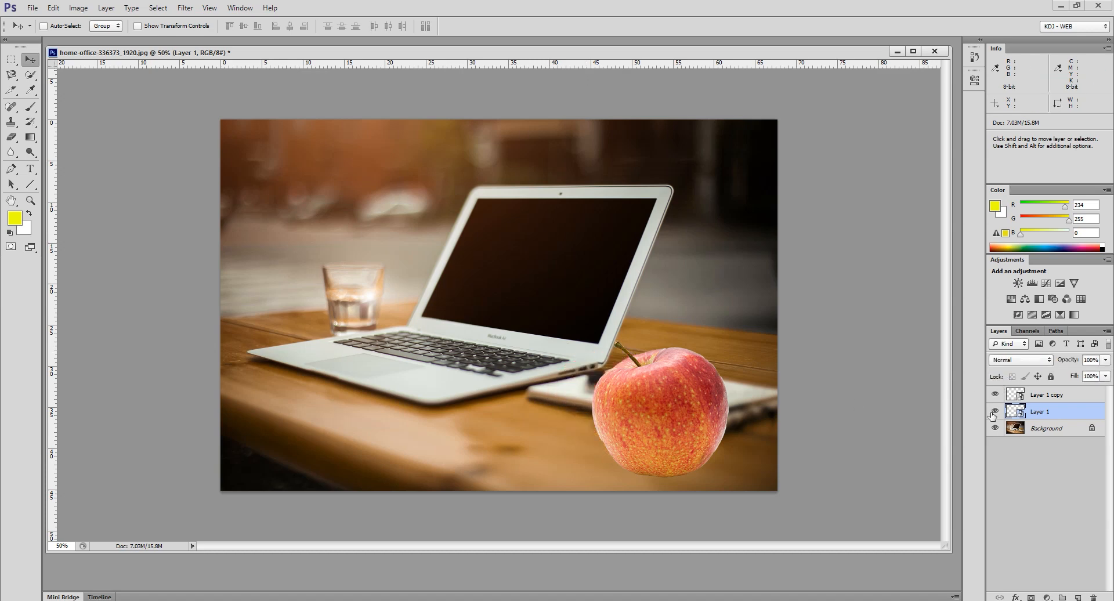
left_click(994, 411)
left_click(994, 412)
left_click(994, 412)
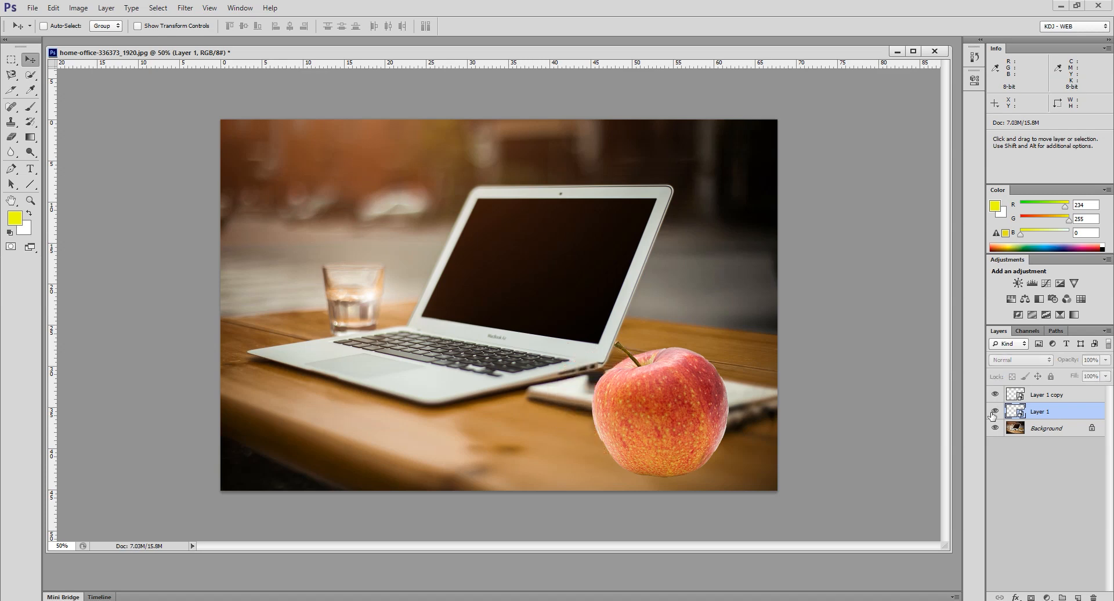
left_click(994, 412)
left_click(993, 412)
left_click(994, 412)
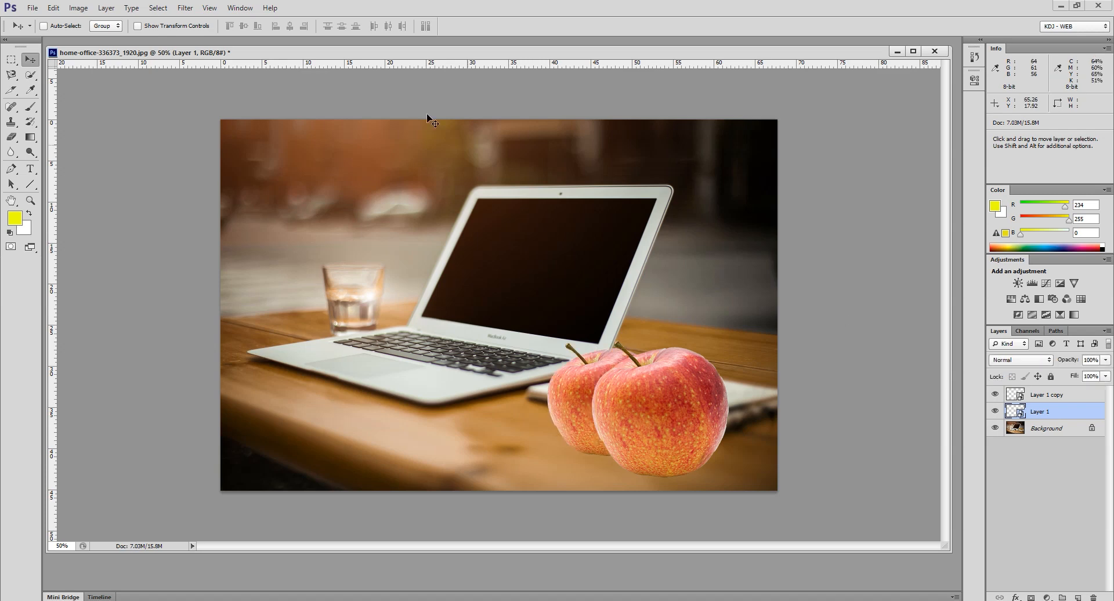
Apply a Gaussian Blur smart filter with a radius of 2 pixels to the rear apple on Layer 1
left_click(189, 10)
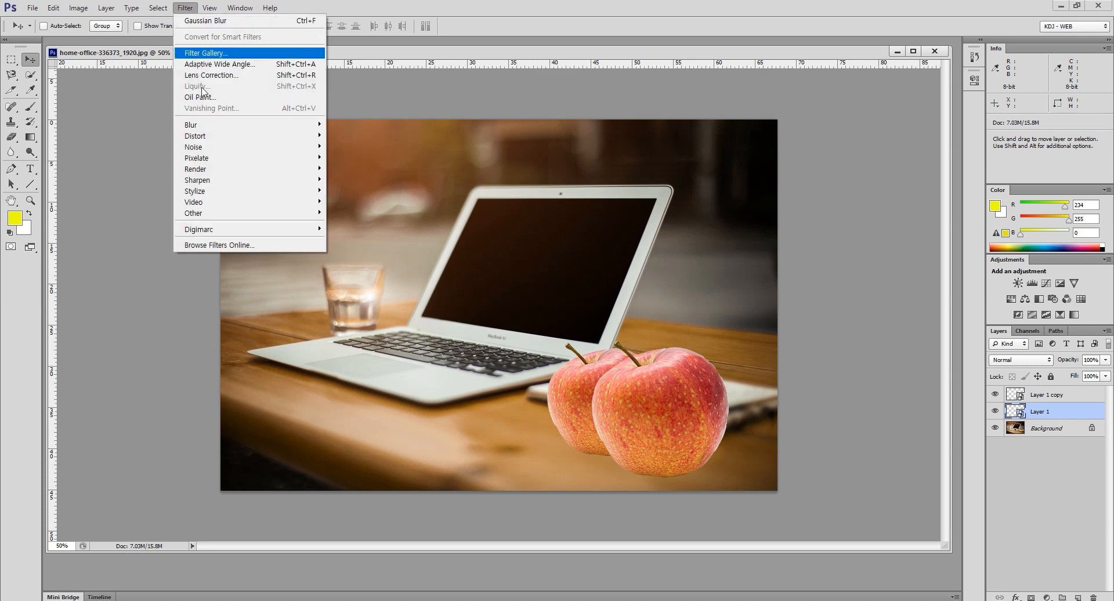
mouse_move(215, 125)
left_click(360, 206)
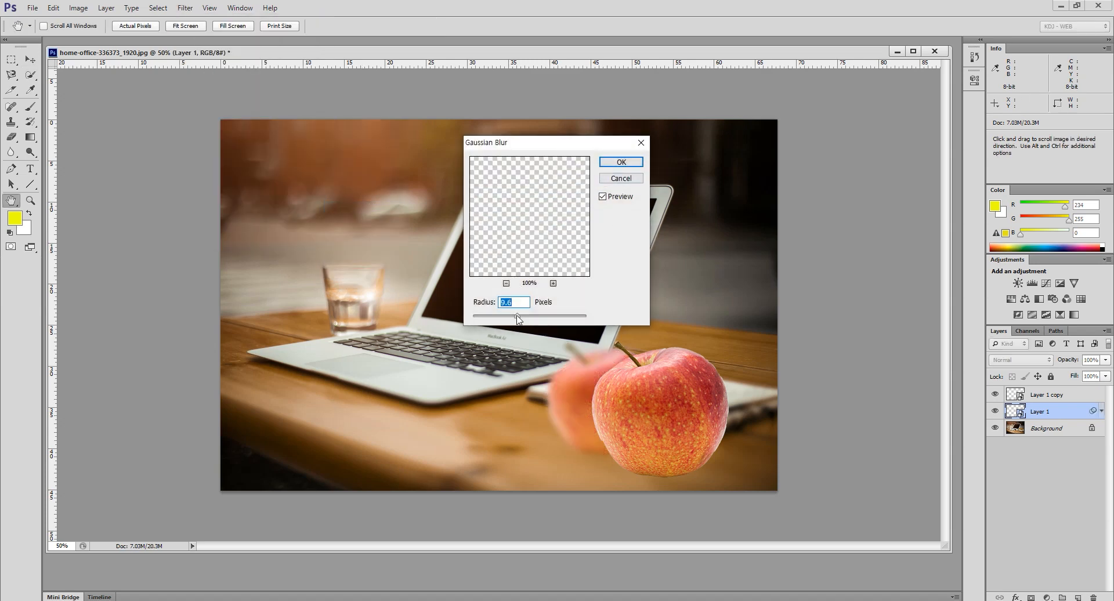
left_click_drag(518, 318, 479, 317)
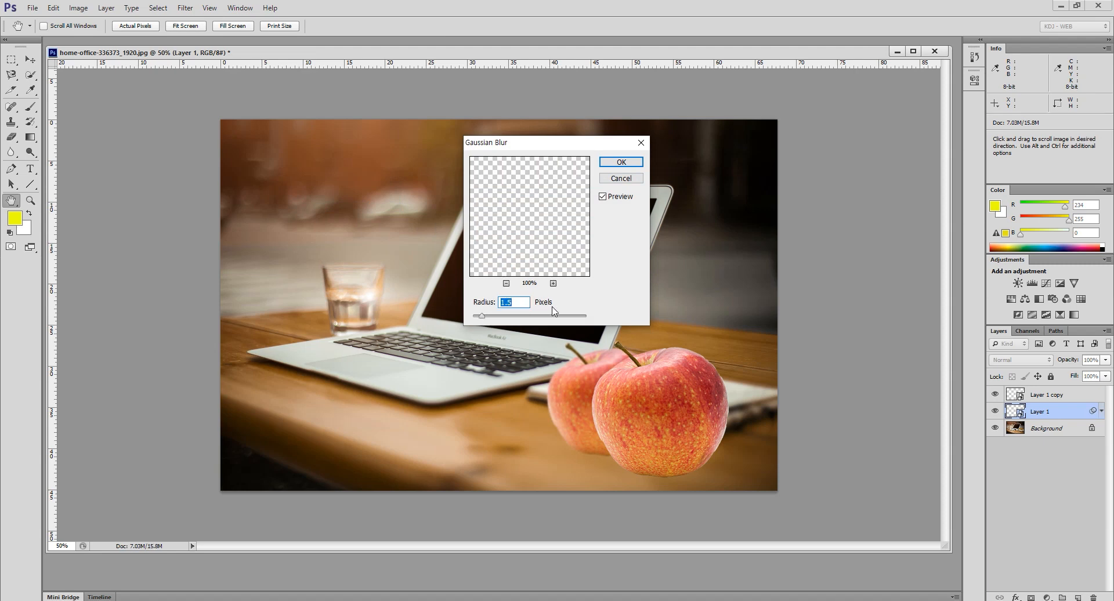
left_click(482, 317)
double_click(513, 302)
type("2")
left_click(616, 165)
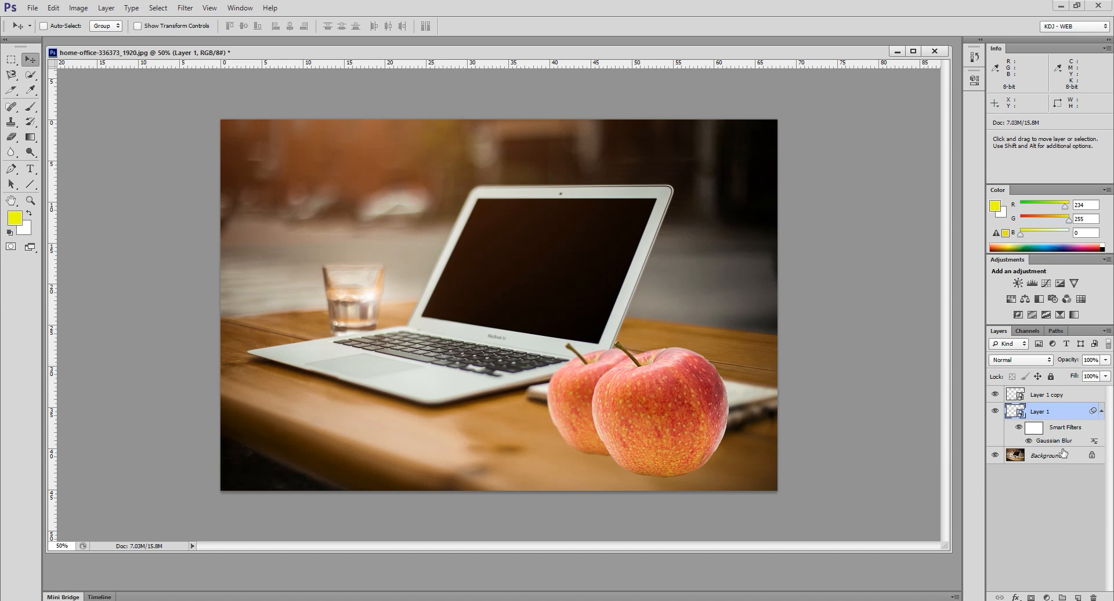
Place apple-1834639_1920.jpg into the document and move it to the upper-left area of the photo
left_click(32, 8)
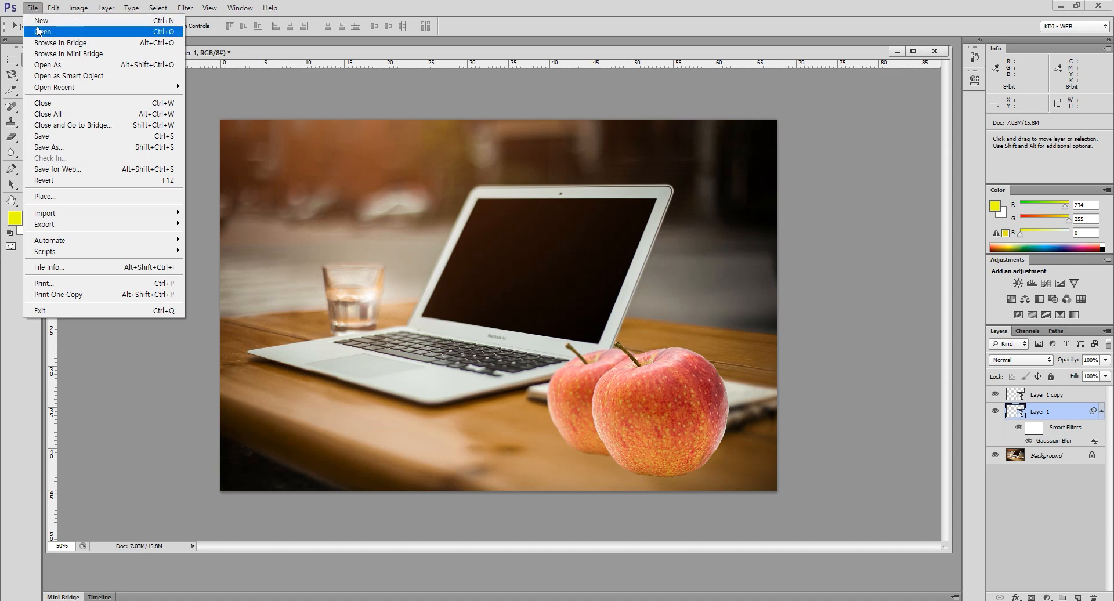
left_click(45, 198)
left_click(607, 148)
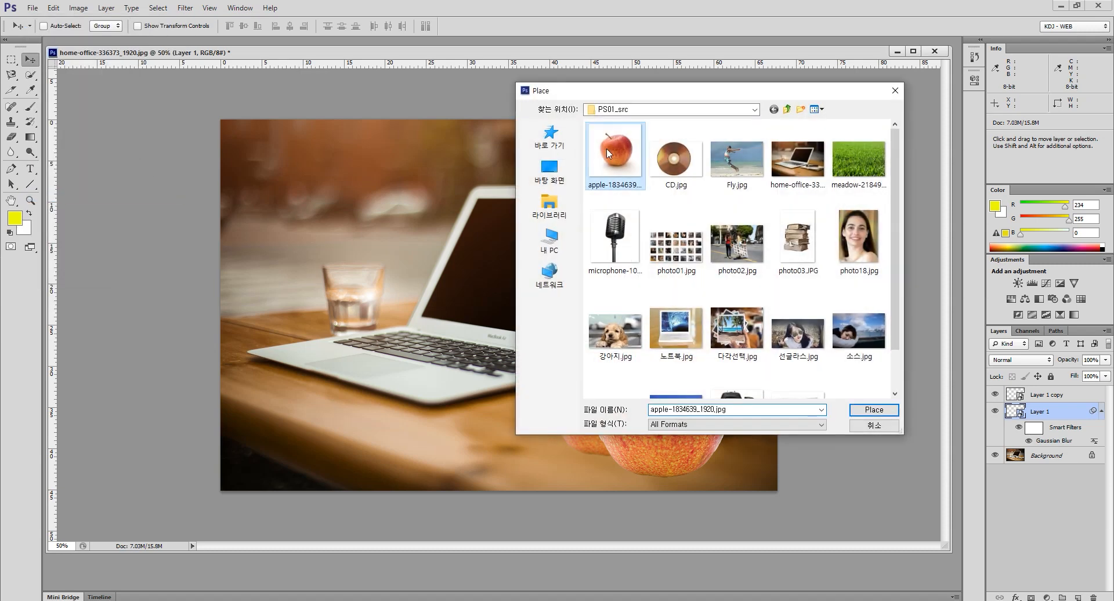
left_click(867, 410)
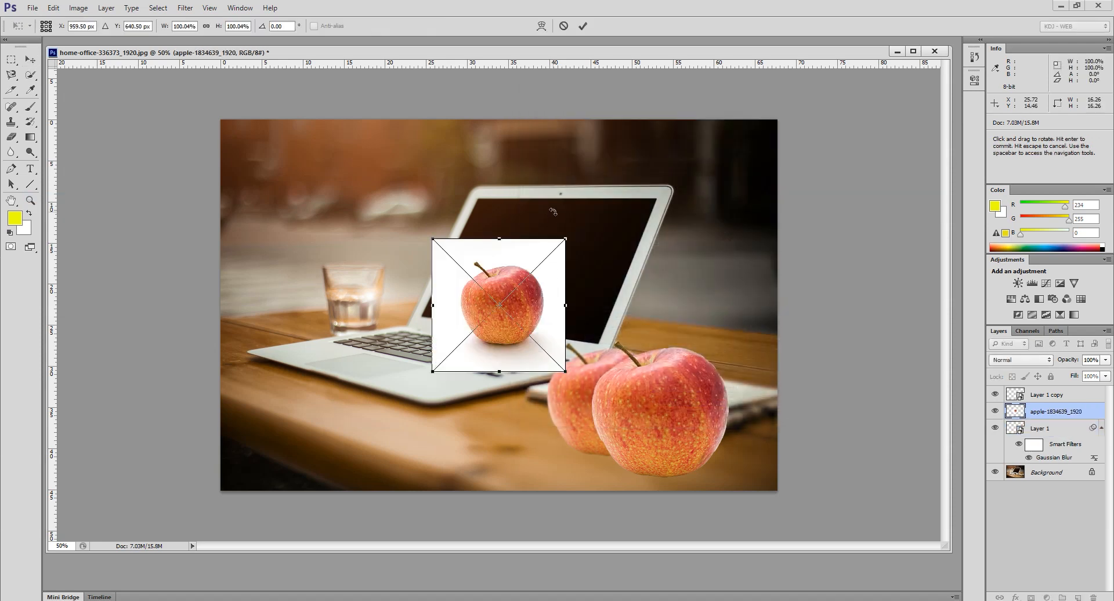
key("Return")
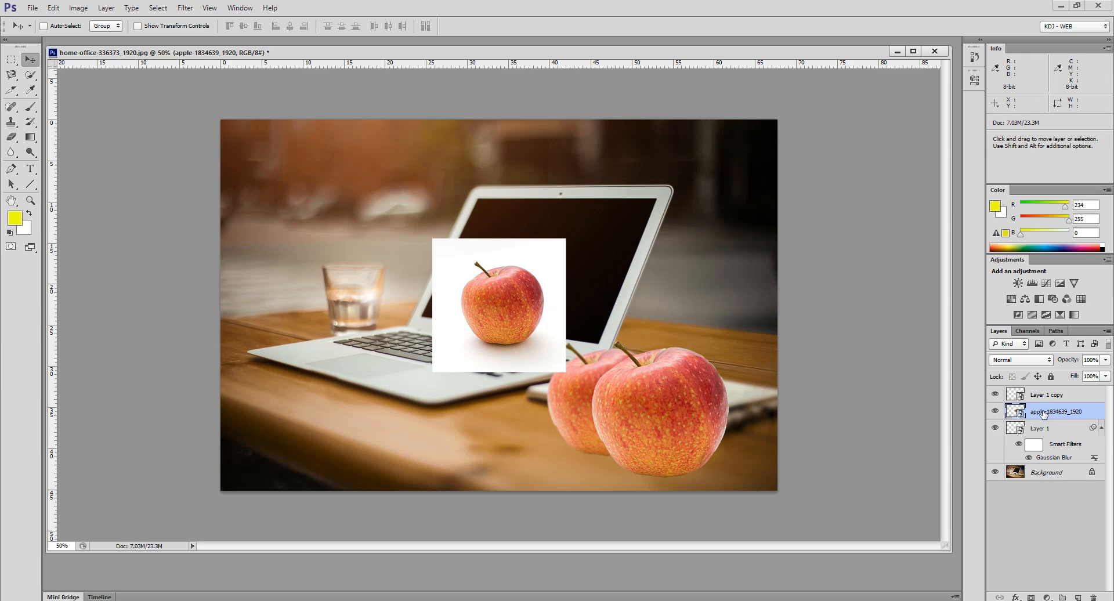
left_click_drag(492, 302, 302, 204)
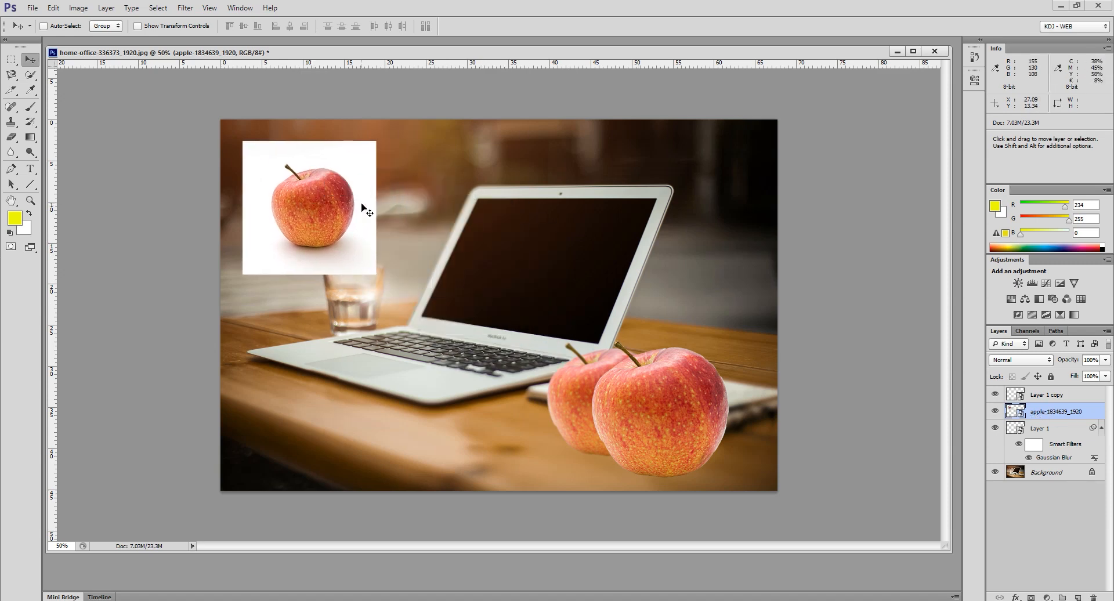
Rasterize the newly placed apple-1834639_1920 smart object layer
left_click(31, 8)
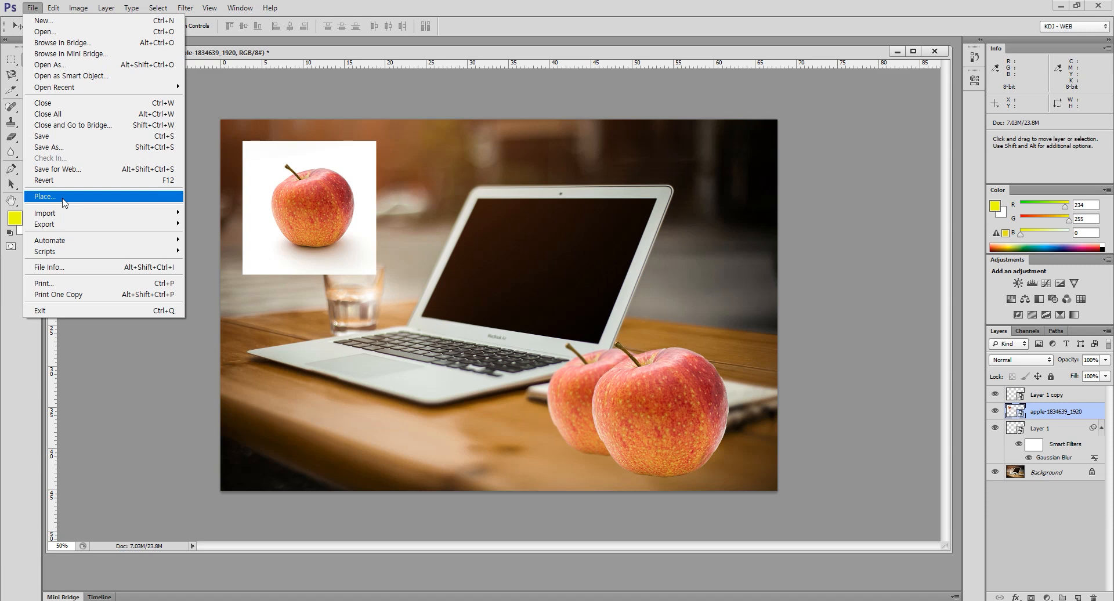
left_click(1057, 413)
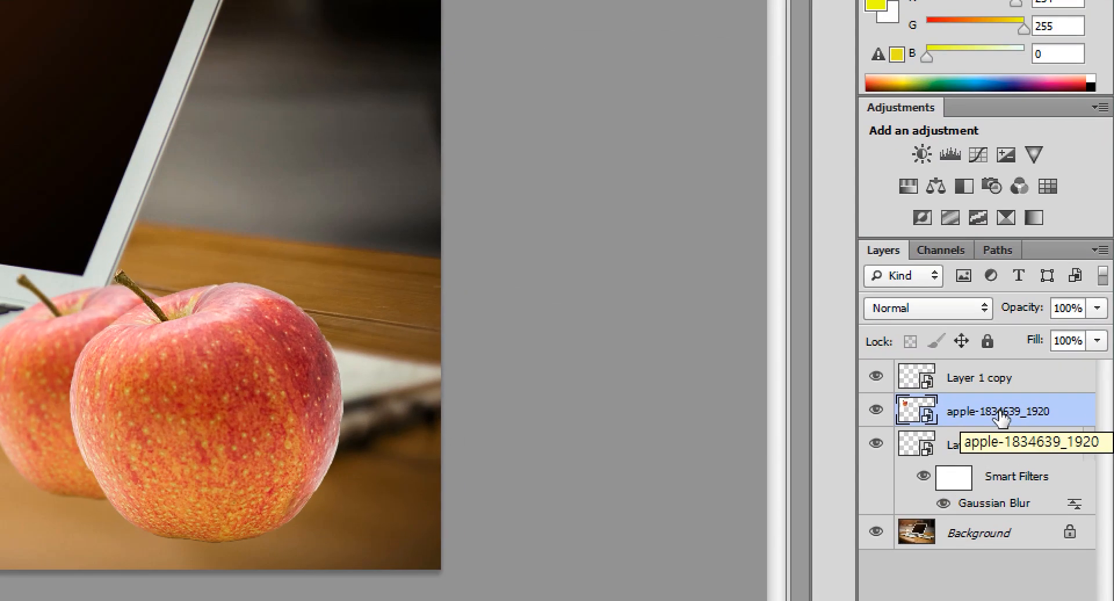
right_click(1001, 415)
left_click(1016, 418)
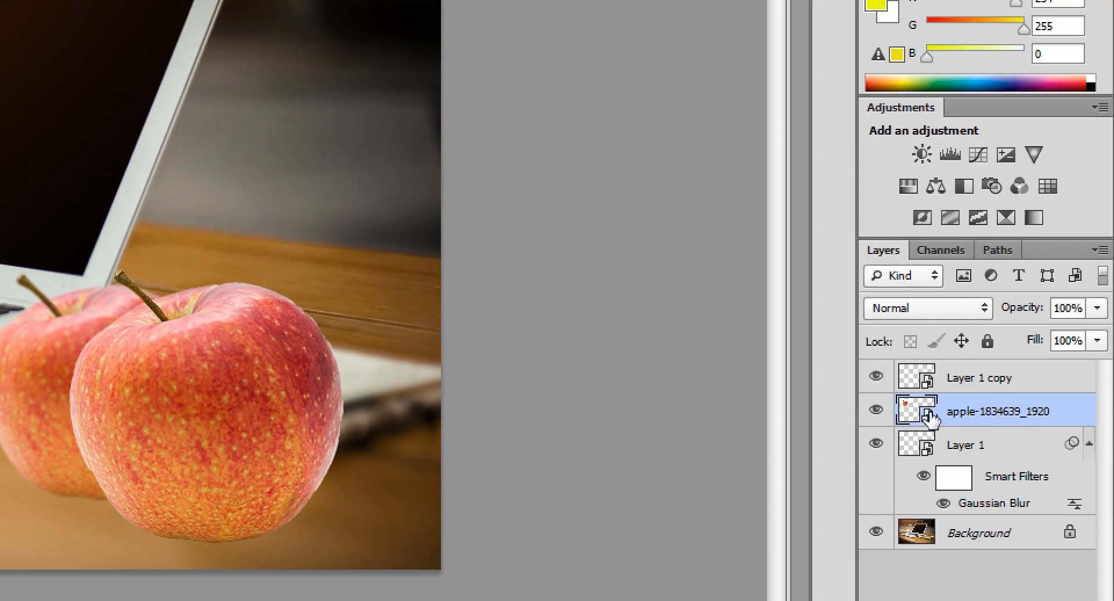
right_click(1019, 417)
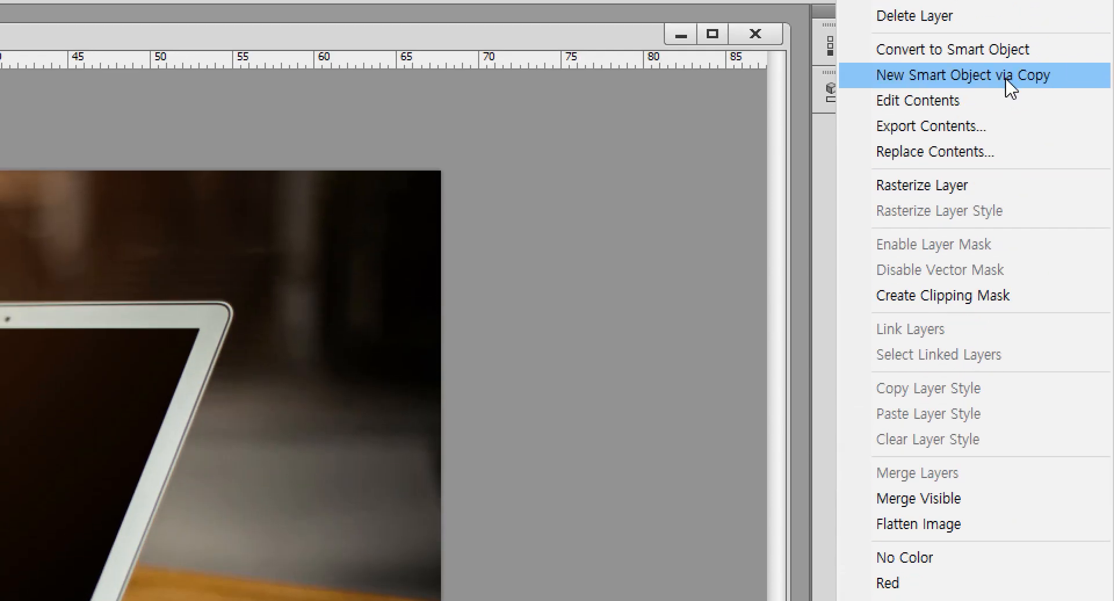
left_click(1008, 200)
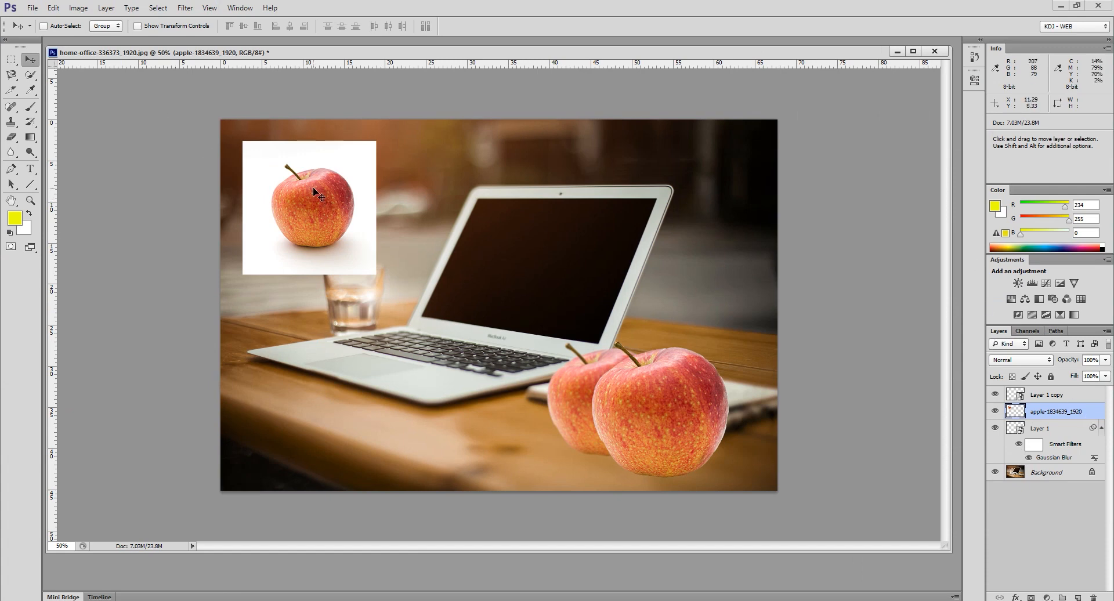
Move the rasterized apple image slightly down and to the right, above the glass
left_click_drag(314, 192, 337, 199)
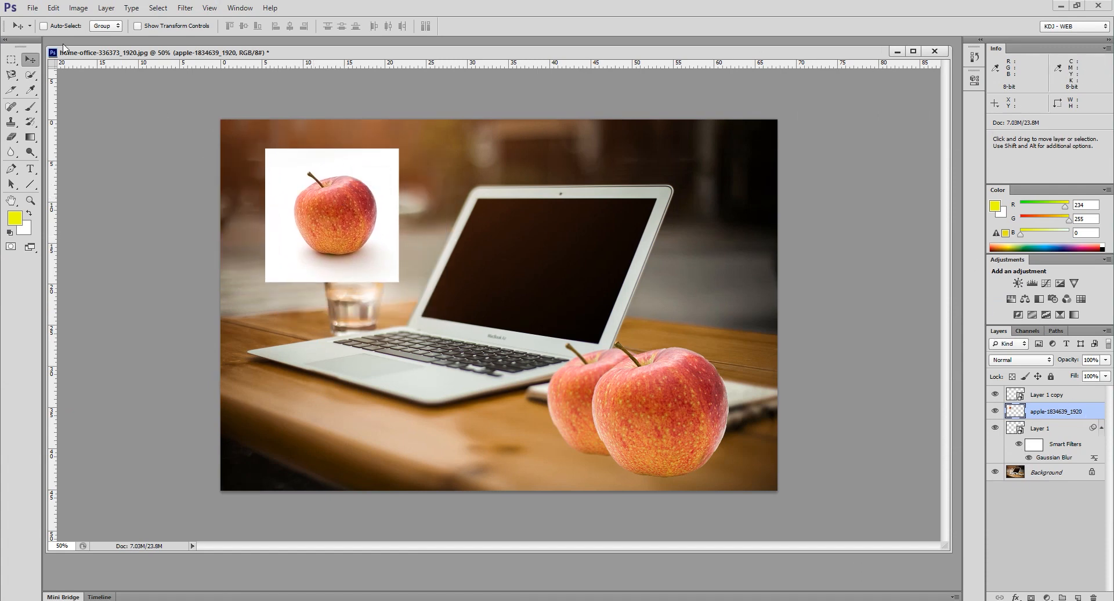
left_click(32, 8)
left_click(353, 225)
mouse_move(327, 210)
left_mouse_down()
mouse_move(316, 190)
mouse_move(327, 217)
left_mouse_up()
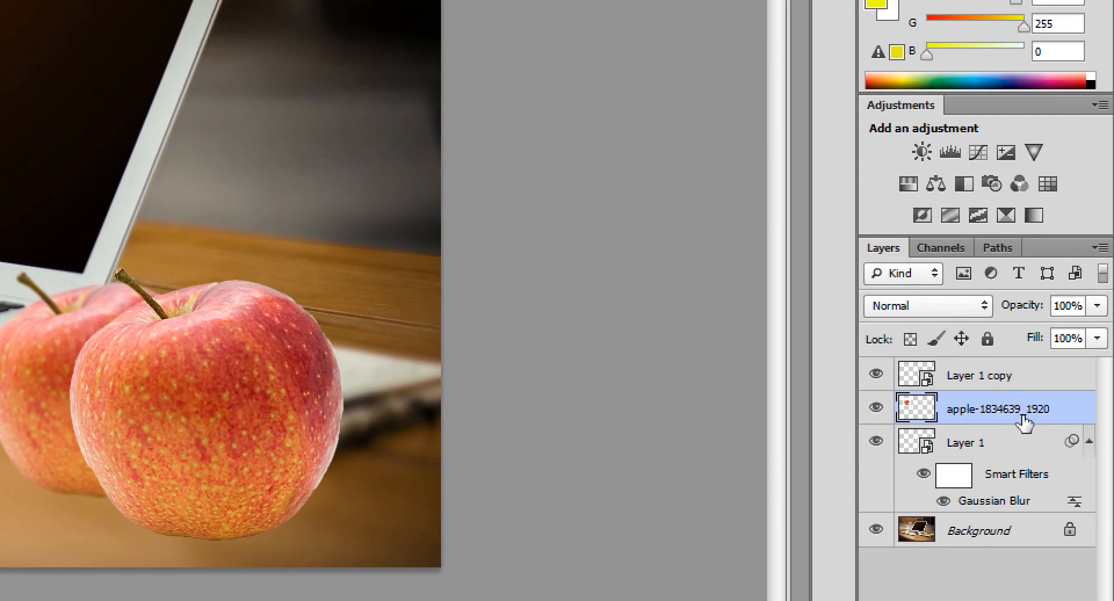
right_click(971, 407)
right_click(985, 420)
right_click(988, 416)
left_click(985, 409)
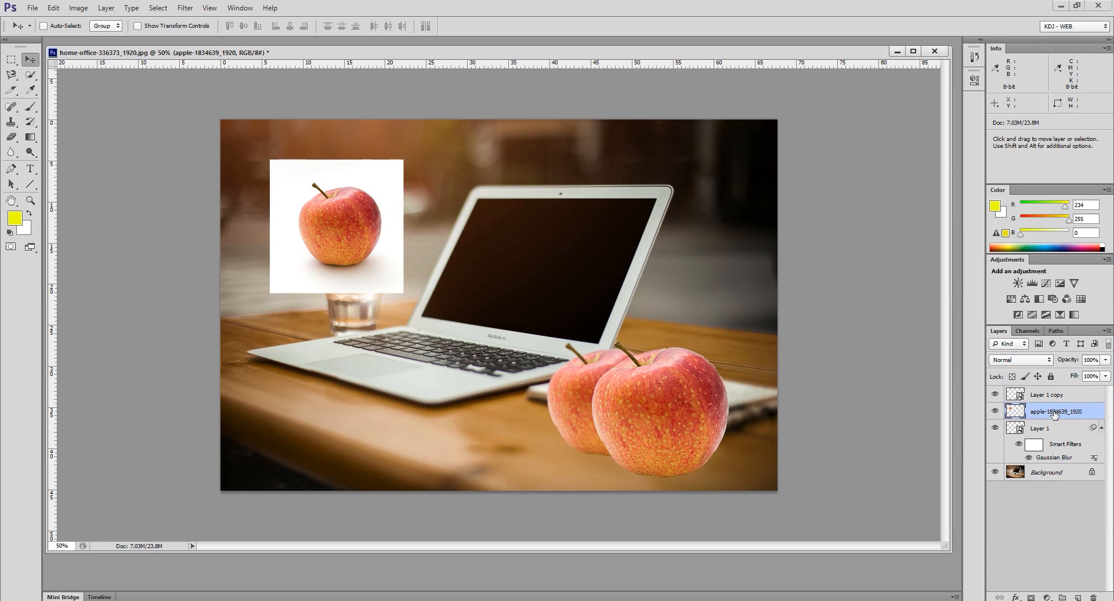
Apply a Brightness/Contrast adjustment directly to the rasterized apple-1834639_1920 layer with Brightness at -42
left_click(79, 9)
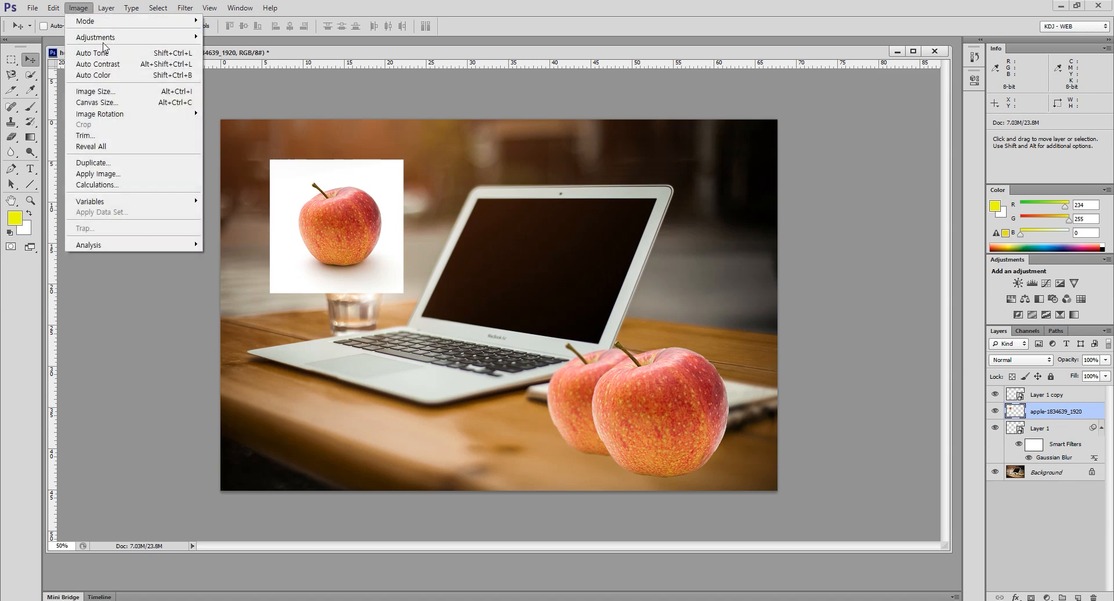
mouse_move(105, 38)
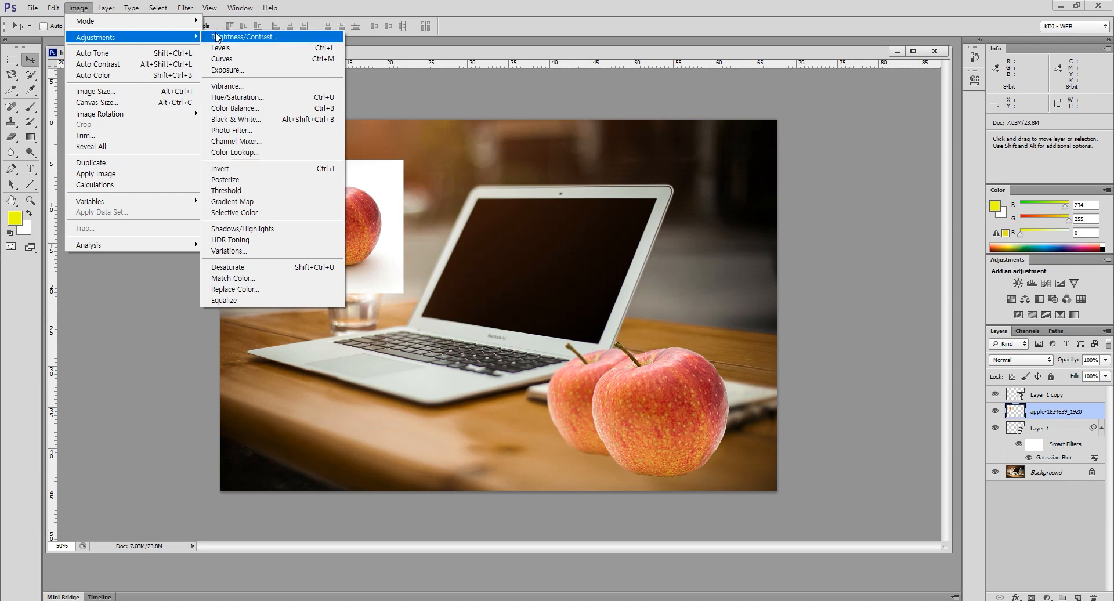
left_click(216, 38)
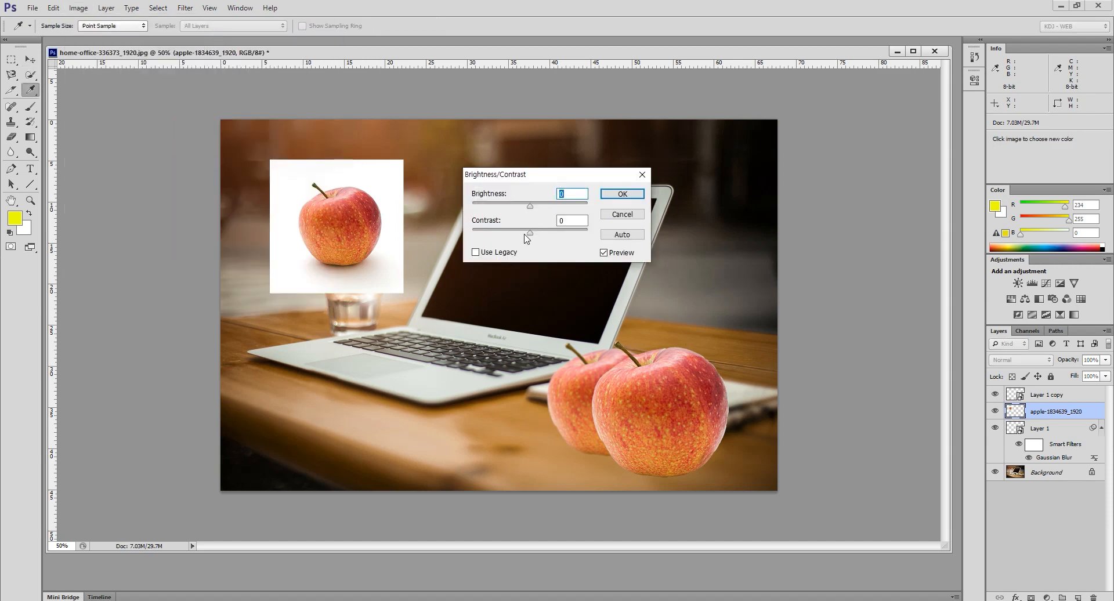
left_click_drag(530, 207, 515, 210)
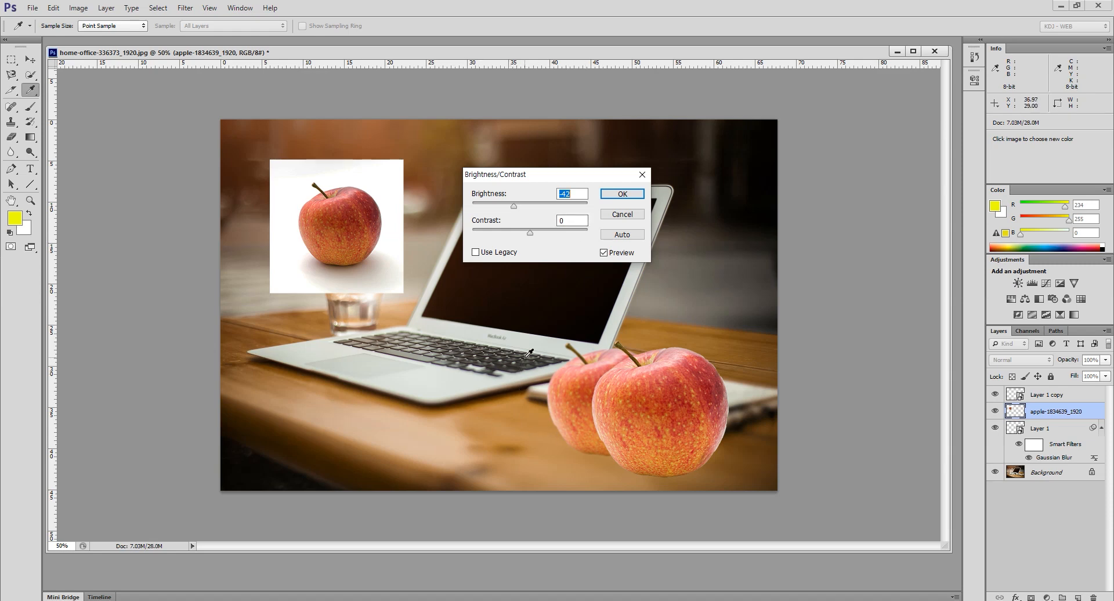
left_click(622, 194)
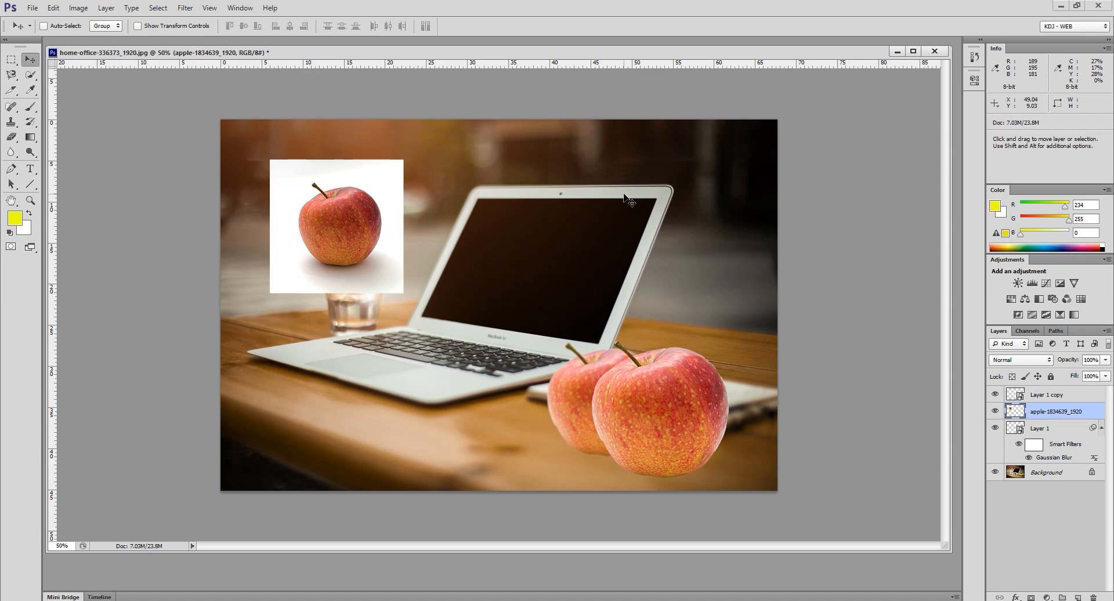
Select Layer 1, and hide and show Layer 1 and Layer 1 copy to compare the two apples
left_click(78, 8)
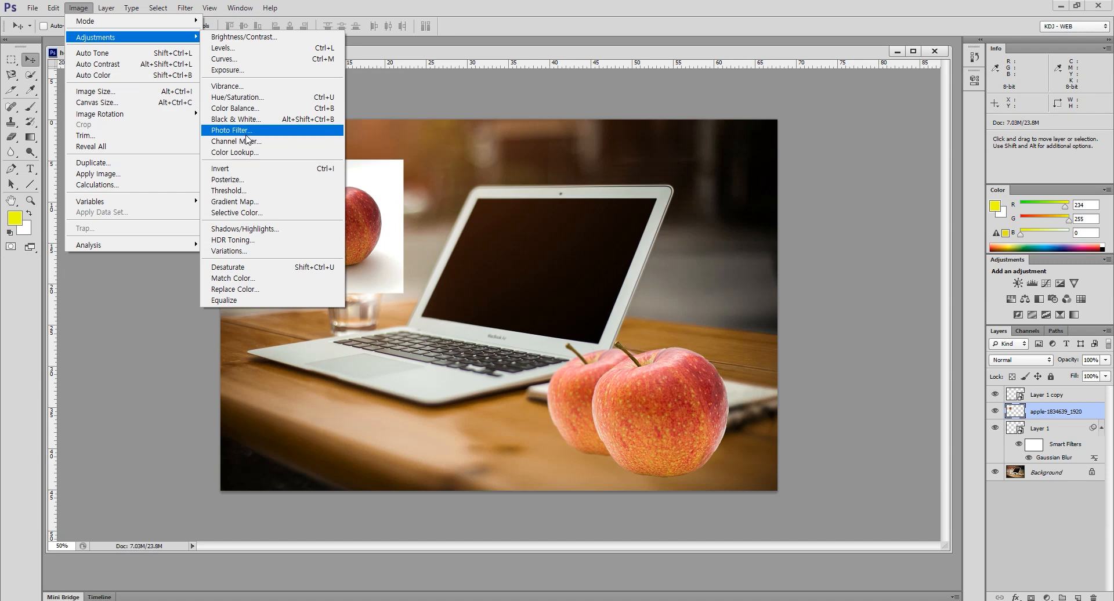
left_click(1058, 431)
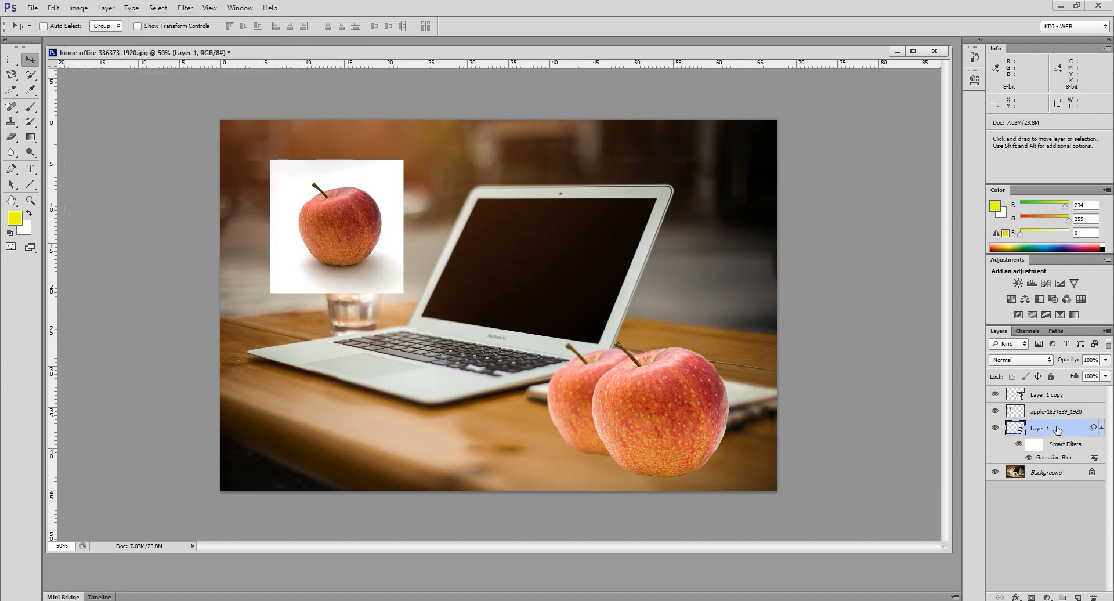
left_click(995, 427)
left_click(994, 427)
left_click(995, 428)
left_click(995, 427)
left_click(994, 395)
left_click(995, 395)
left_click(994, 394)
left_click(995, 395)
Add a Brightness/Contrast adjustment layer above Layer 1 copy and set its Brightness to -80
left_click(1034, 397)
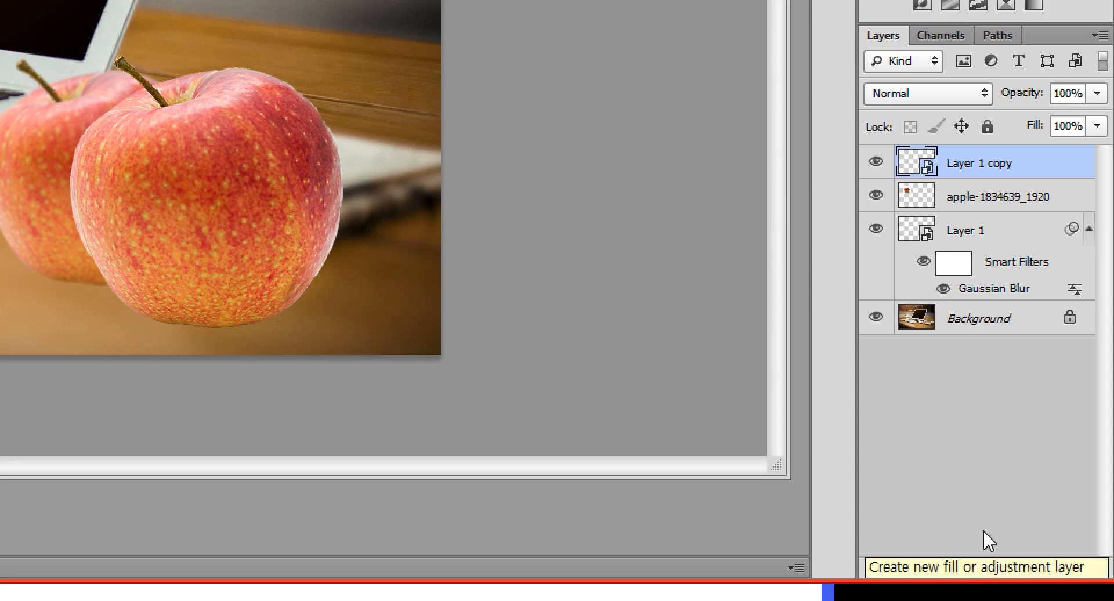
left_click(980, 570)
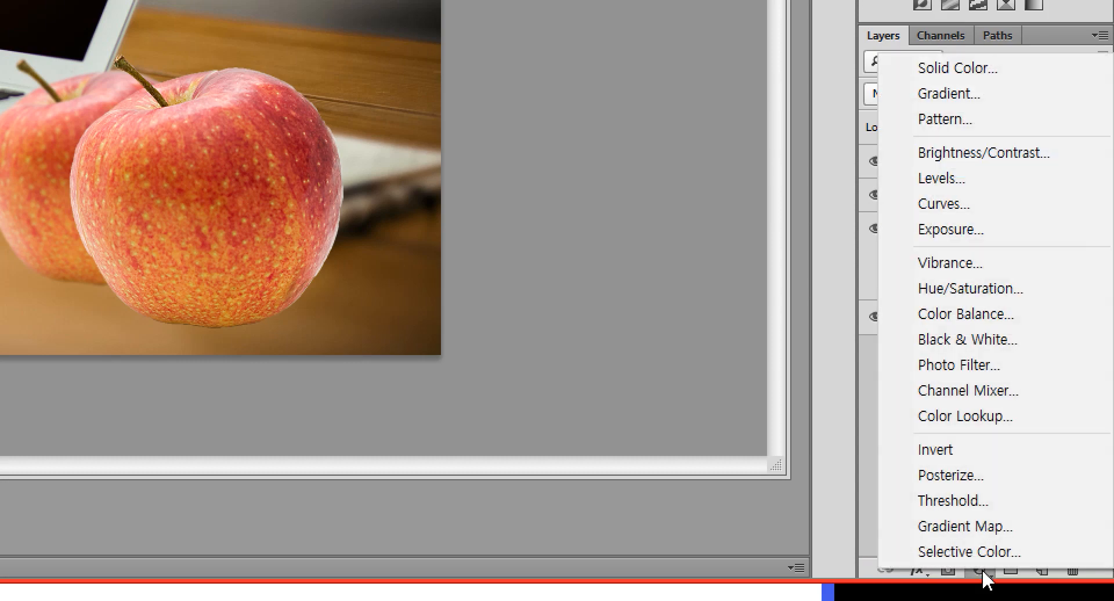
left_click(944, 153)
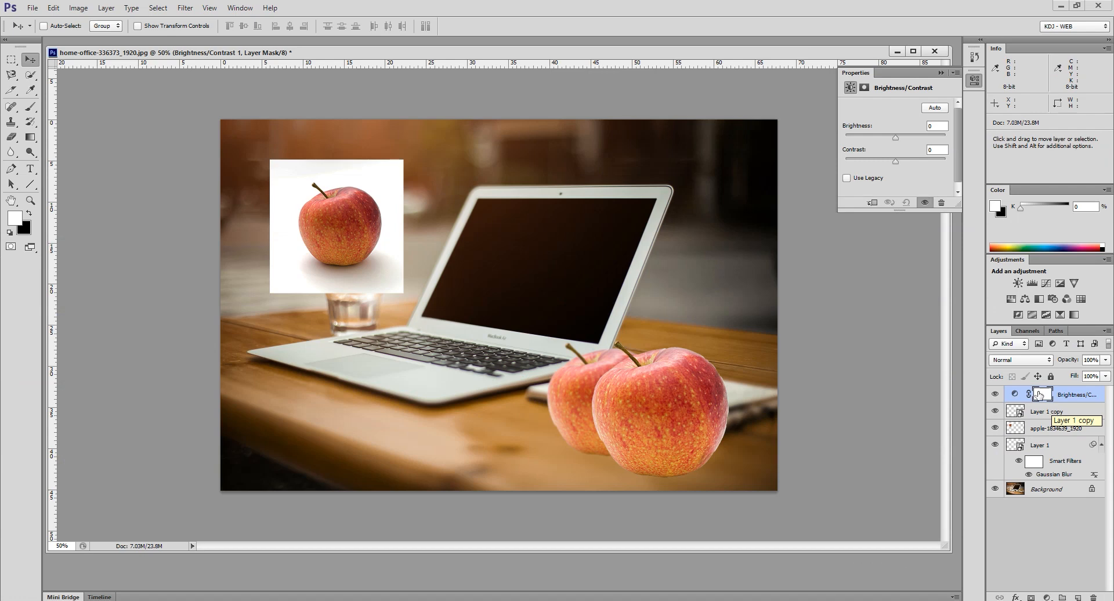
left_click_drag(896, 138, 870, 144)
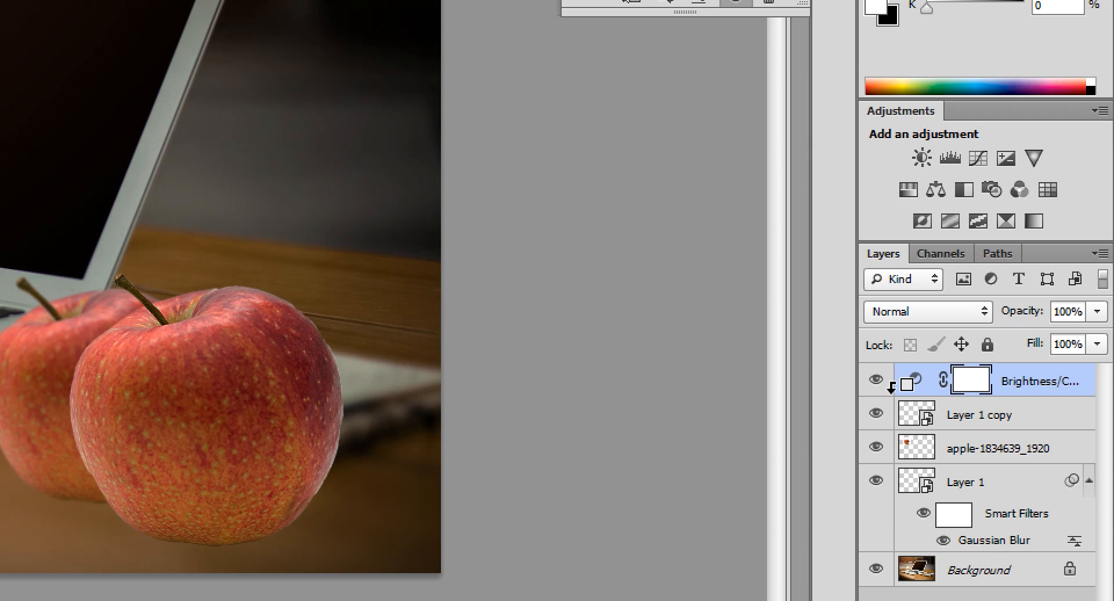
Clip the Brightness/Contrast adjustment layer to Layer 1 copy, keeping all layers visible
left_click(891, 391, "alt")
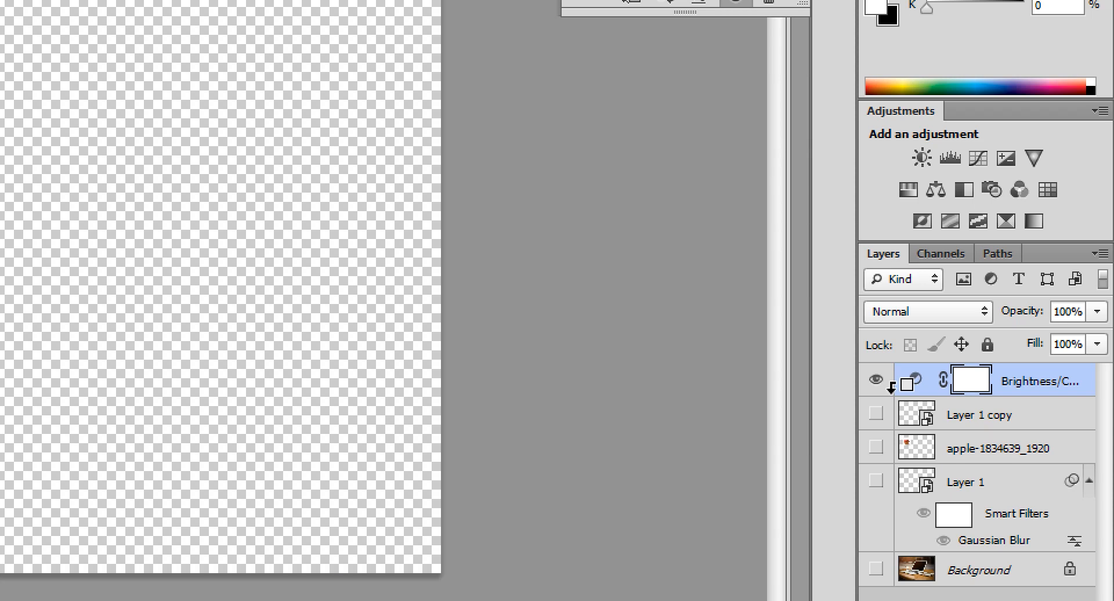
left_click_drag(880, 416, 880, 567)
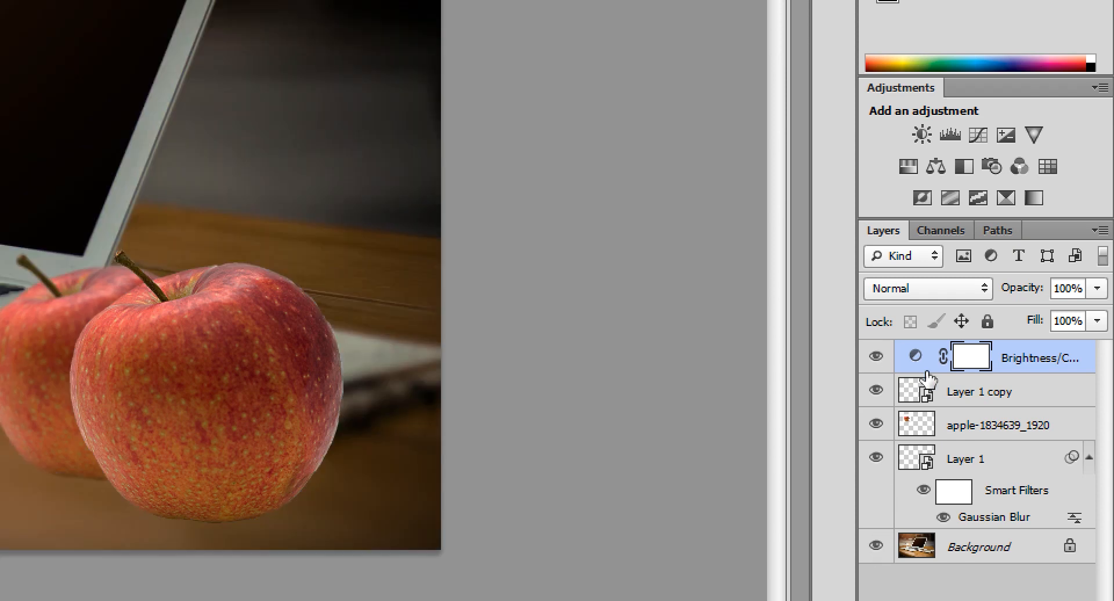
left_click(913, 364, "alt")
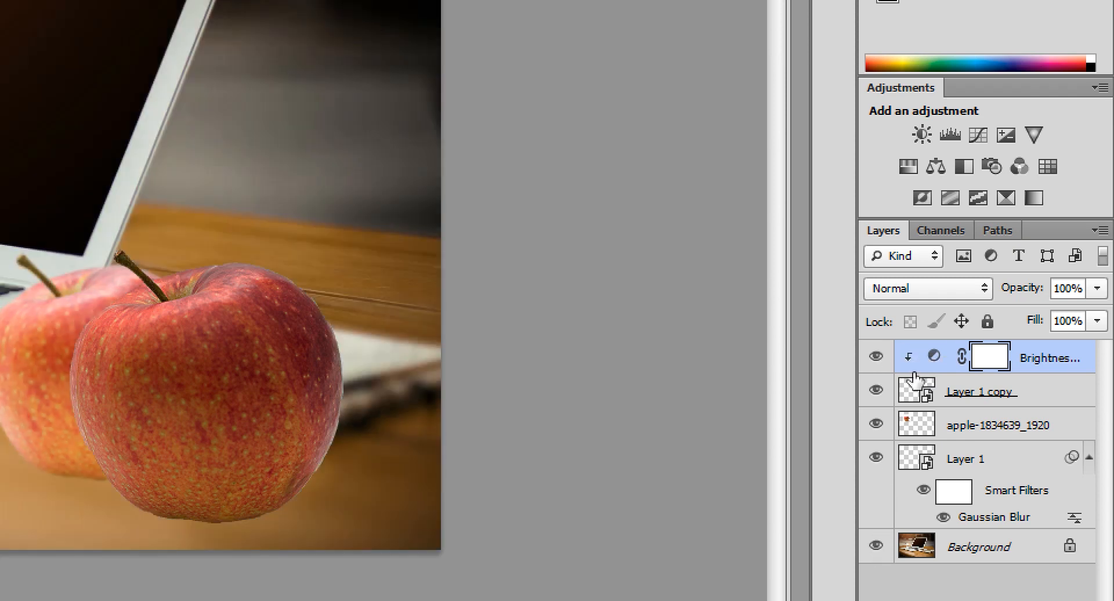
Release and restore the adjustment layer's clipping to Layer 1 copy to compare its effect, and set its Brightness to -73
left_click(997, 394)
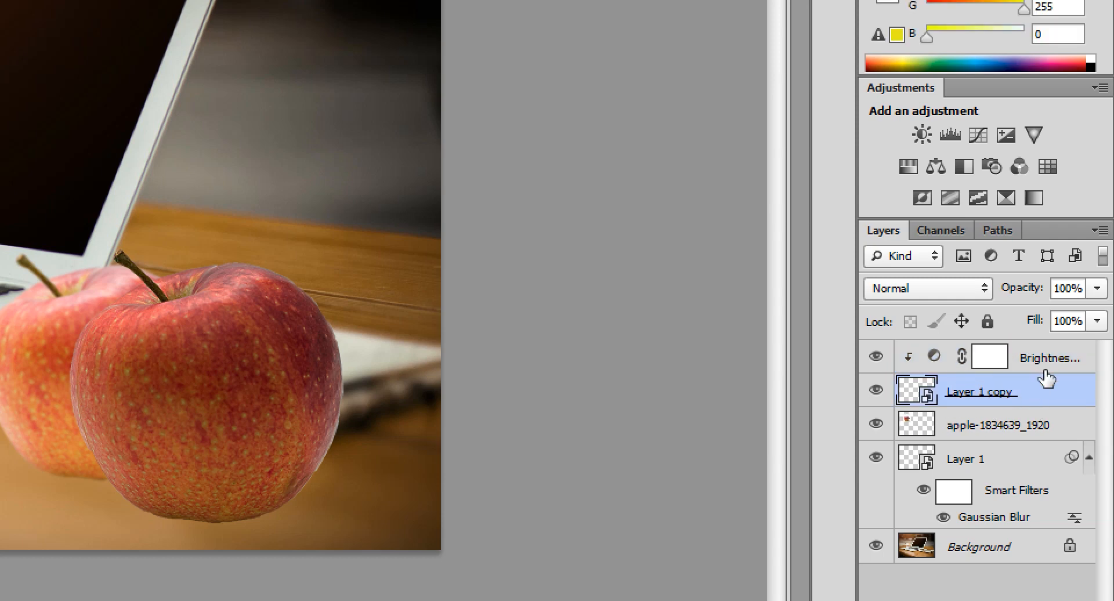
left_click(909, 367, "alt")
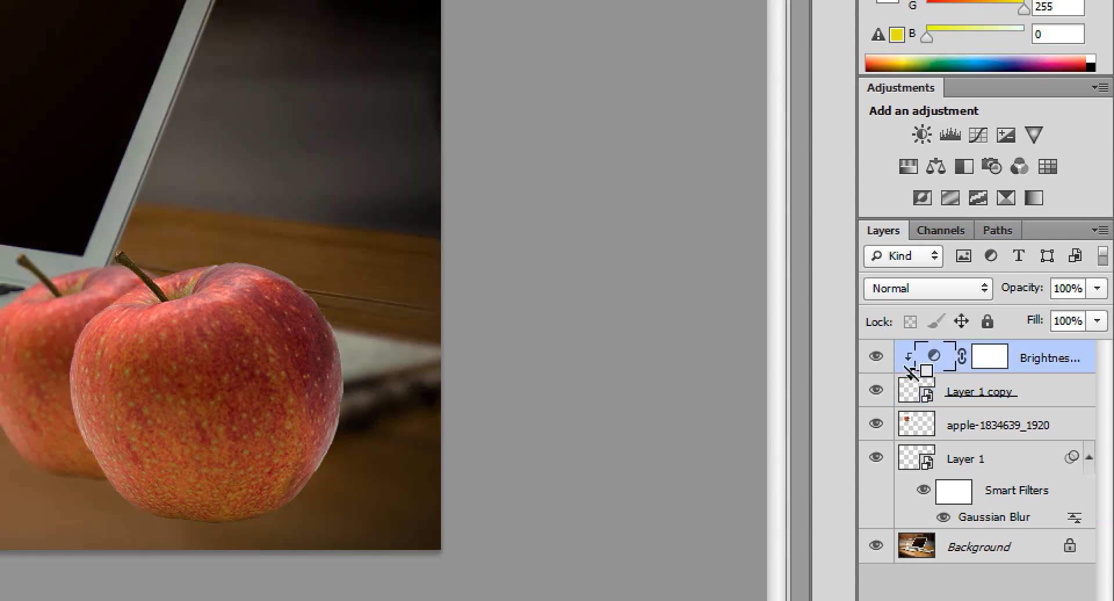
left_click(910, 371, "alt")
left_click(909, 371, "alt")
left_click(909, 371, "alt")
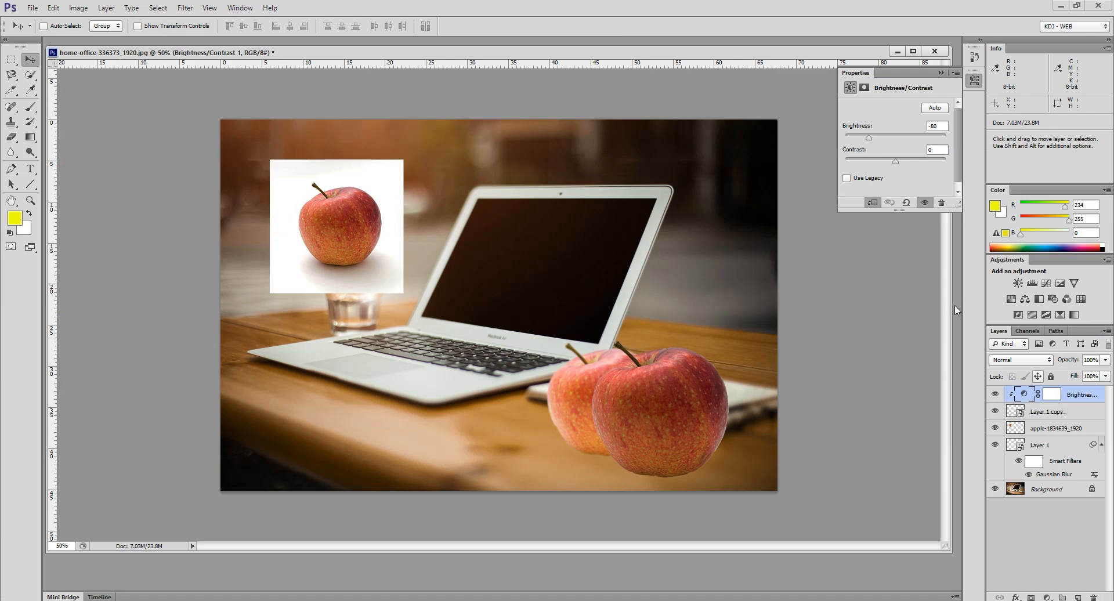
mouse_move(872, 141)
left_mouse_down()
mouse_move(904, 139)
mouse_move(853, 139)
mouse_move(957, 142)
mouse_move(873, 146)
left_mouse_up()
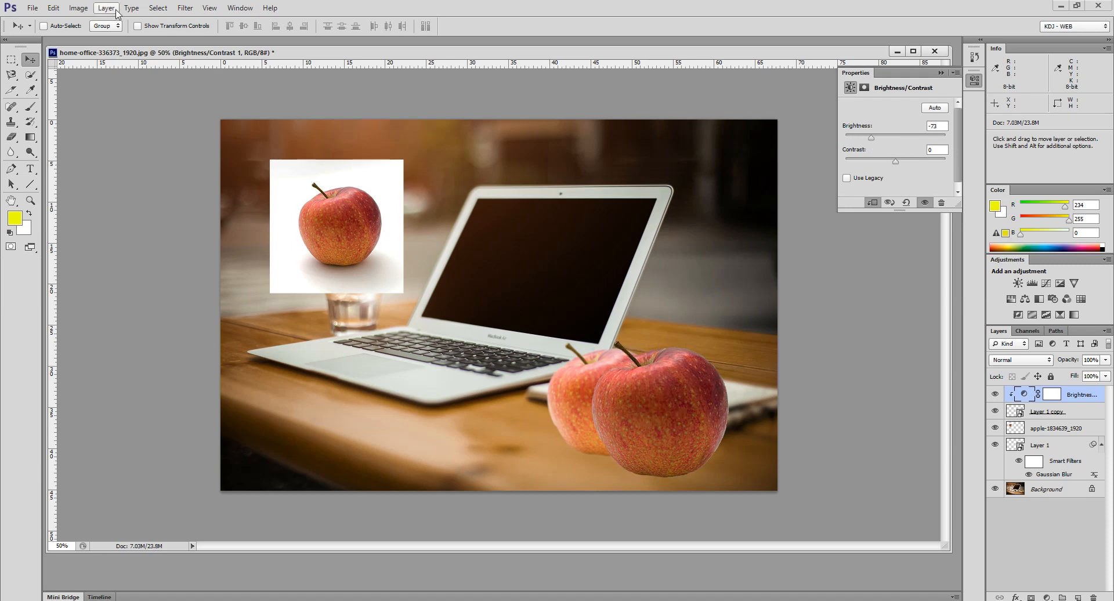
left_click(79, 8)
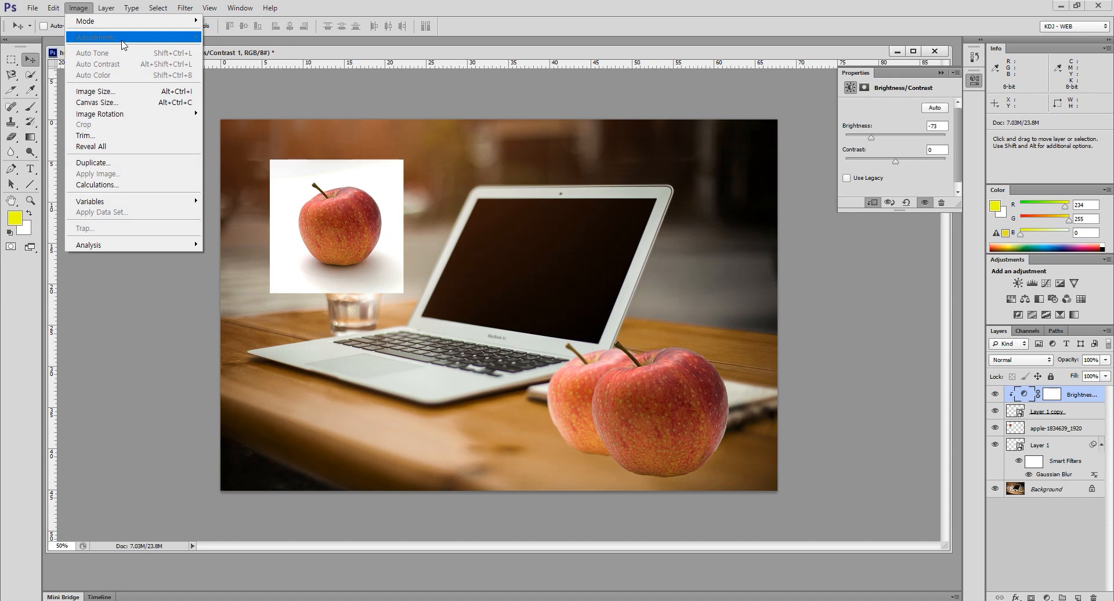
left_click(477, 12)
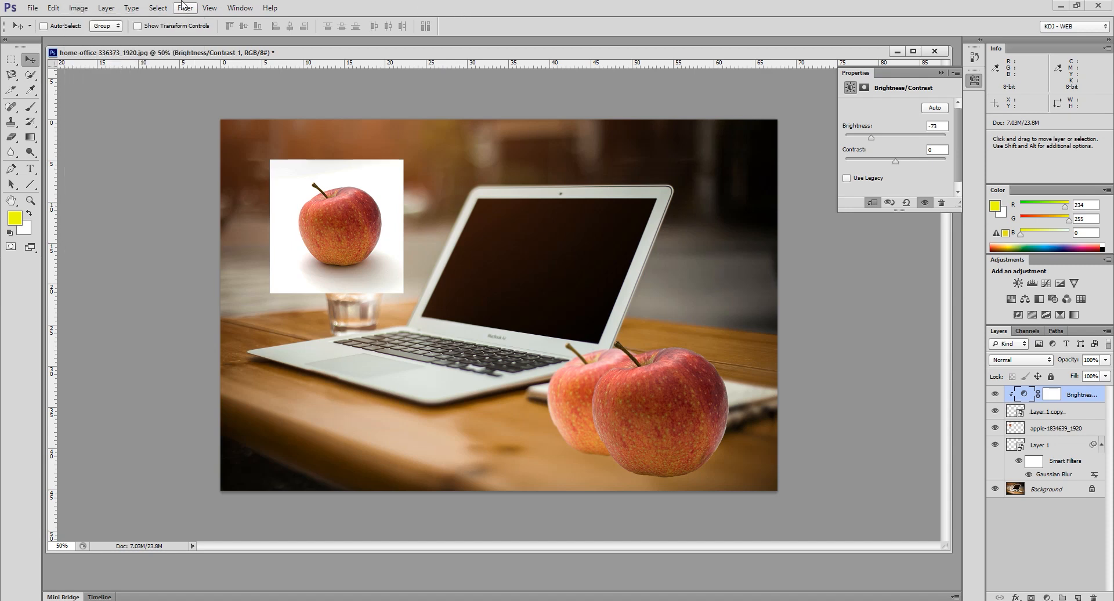
left_click(79, 8)
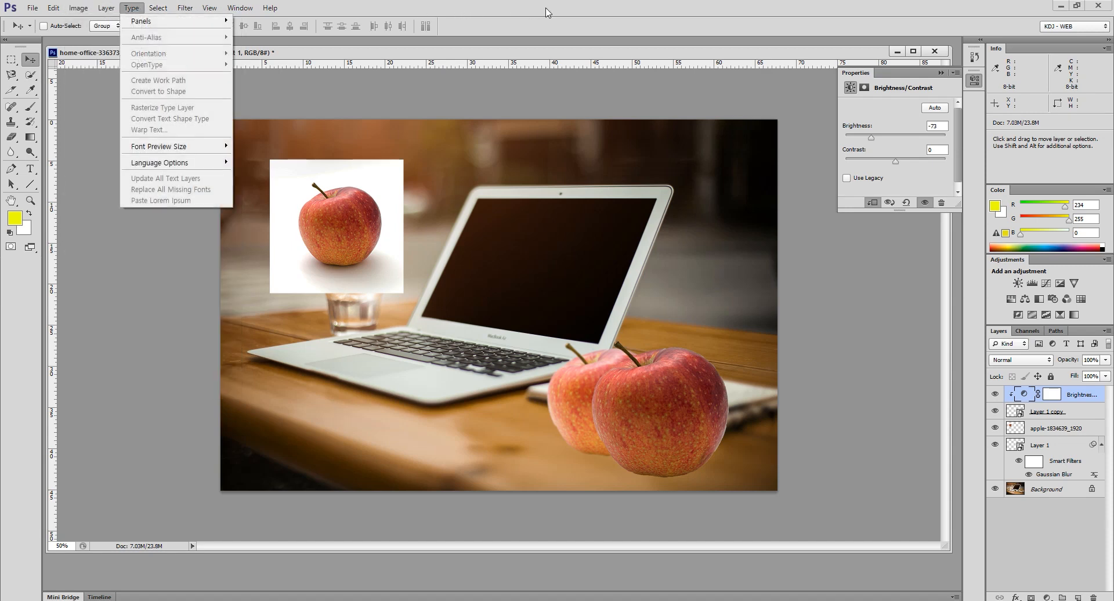
left_click(614, 8)
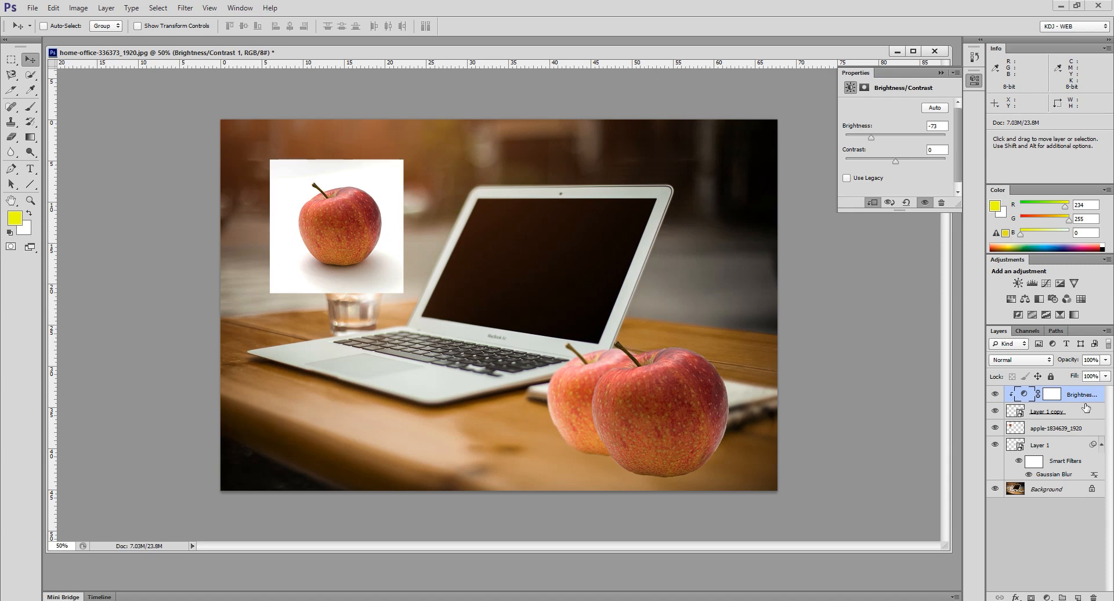
Move Layer 1 with its smart filter directly beneath Layer 1 copy in the layer stack
left_click_drag(1065, 445, 1071, 421)
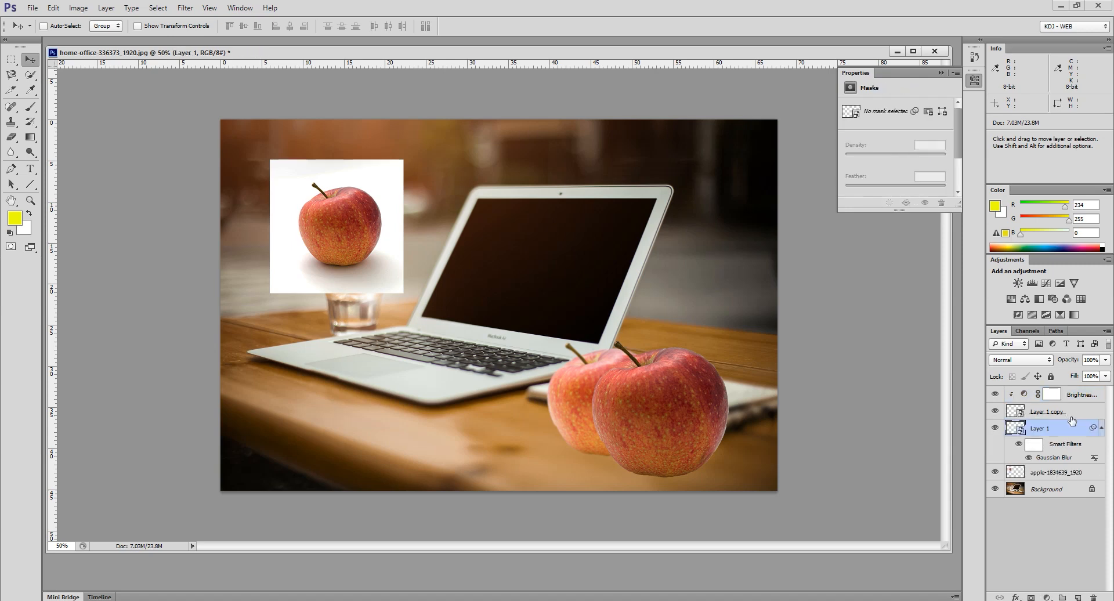